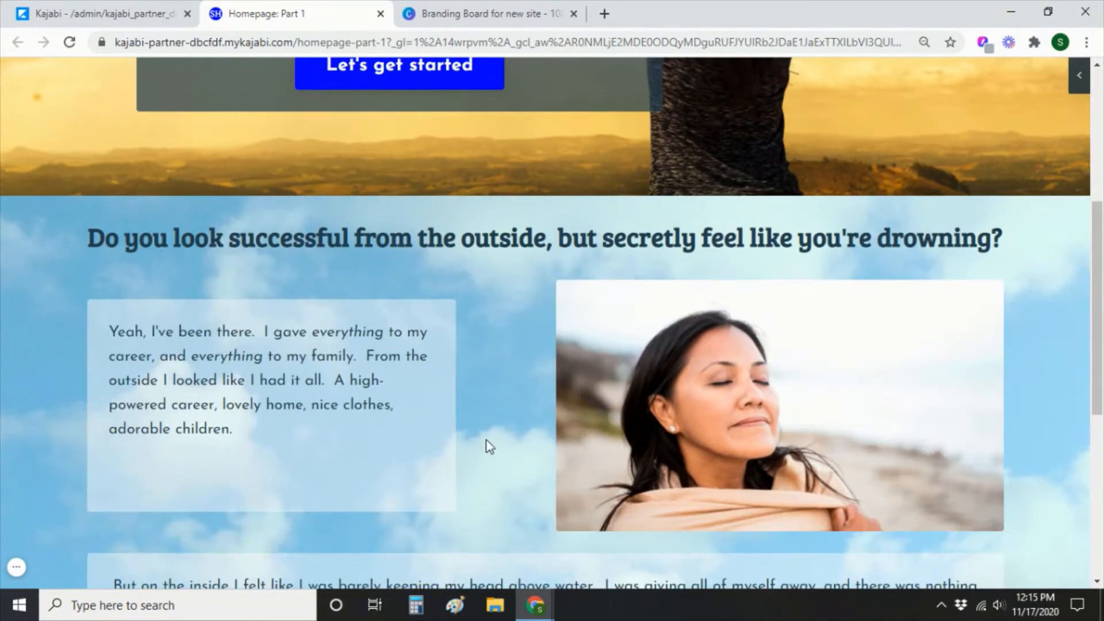
Test the hero button and the lower Contact Me button, confirming each opens the contact popup.
scroll(489, 447, "down", 7)
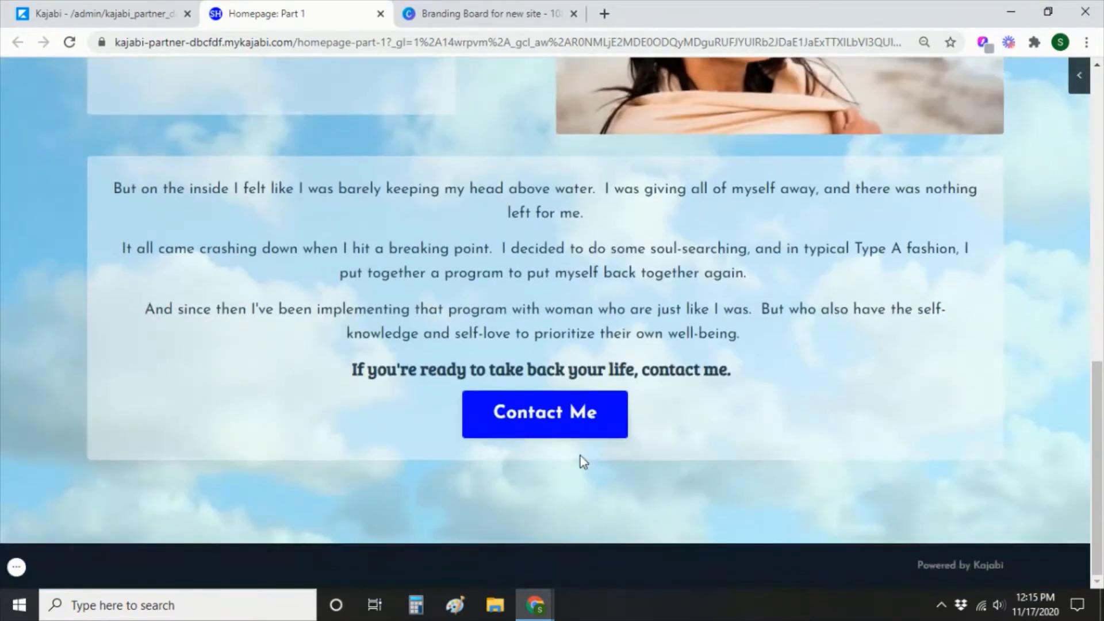
scroll(696, 475, "up", 12)
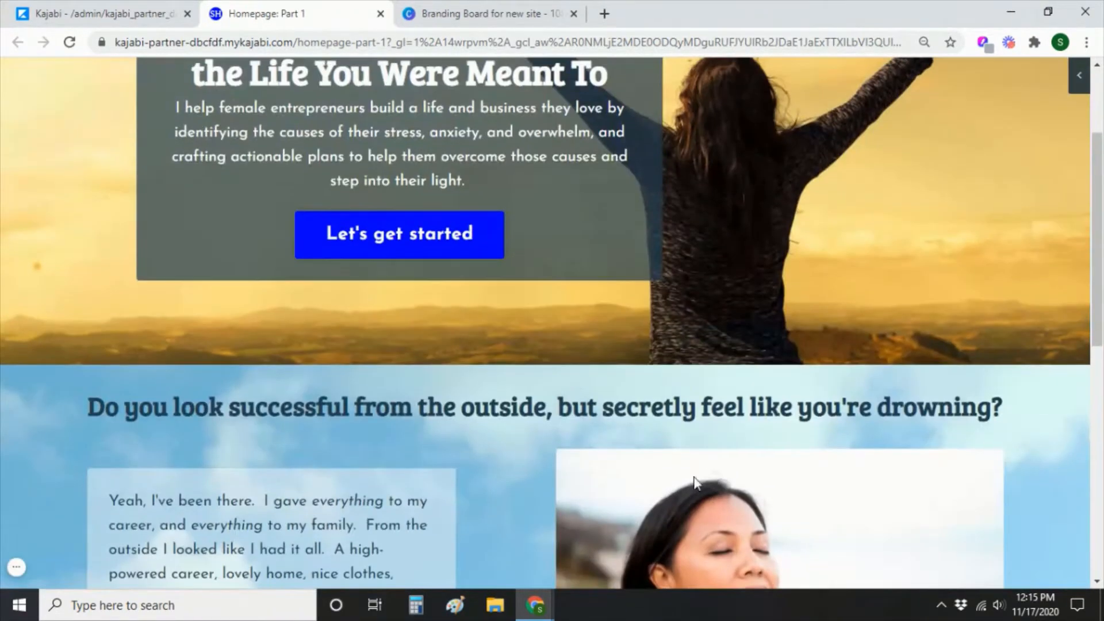
left_click(422, 242)
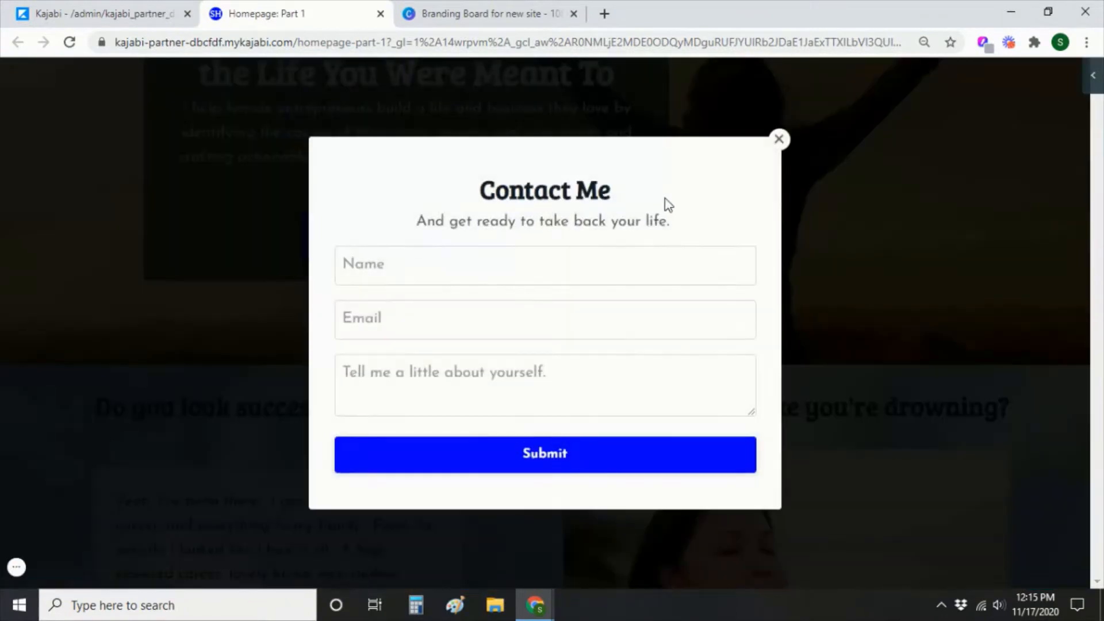
left_click(779, 139)
scroll(951, 322, "down", 10)
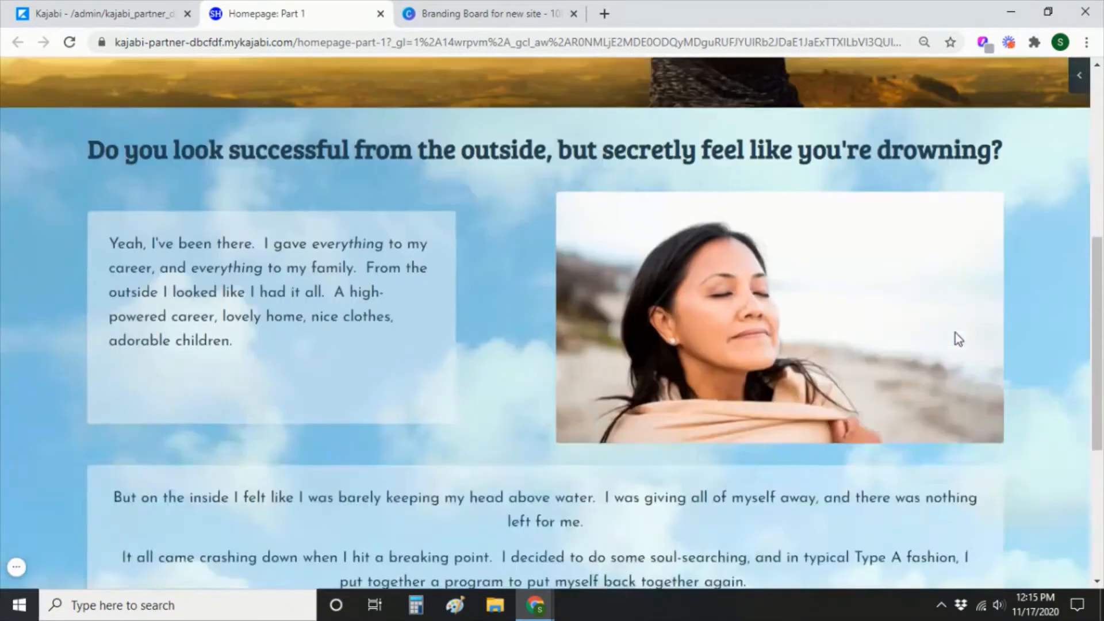
scroll(550, 501, "down", 3)
left_click(558, 417)
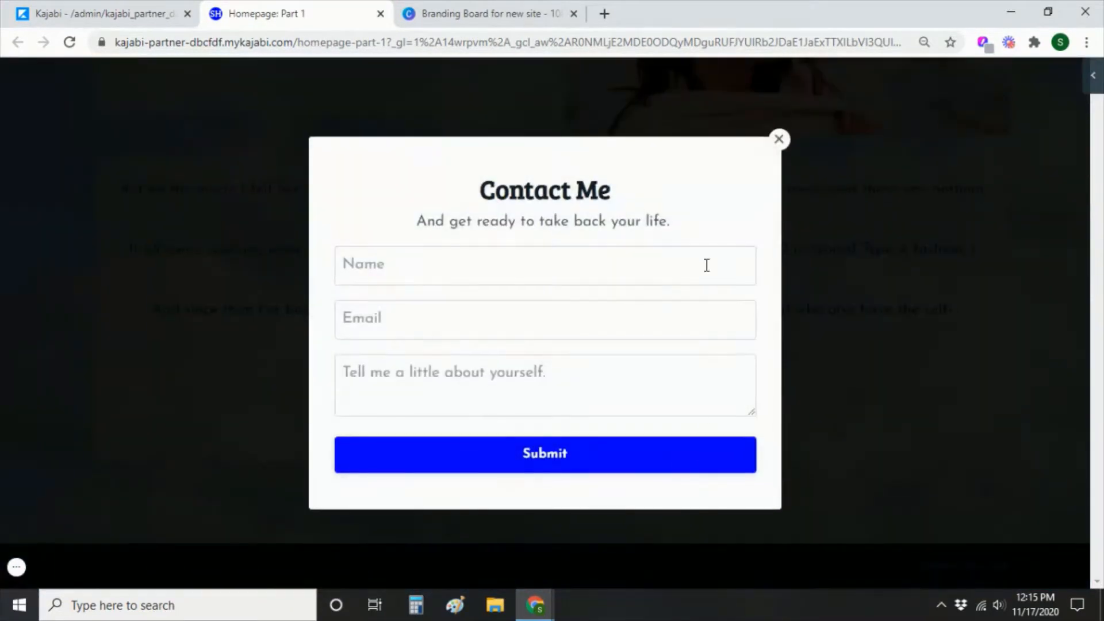
left_click(777, 147)
scroll(908, 391, "up", 10)
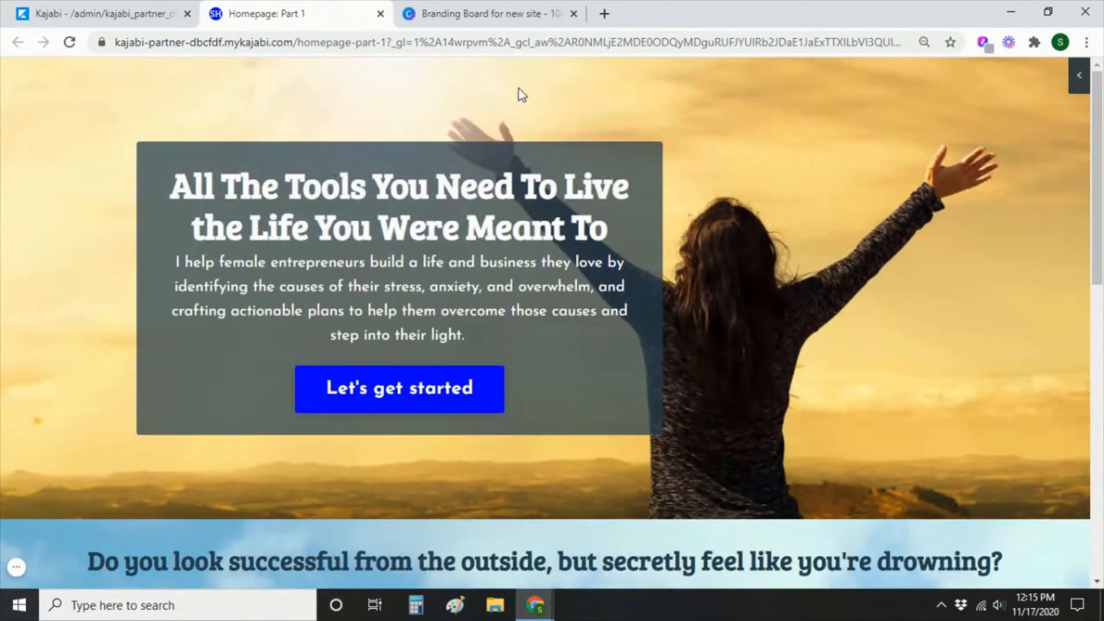
Close the homepage preview, return to Website, and bring up the Canva branding board.
left_click(381, 14)
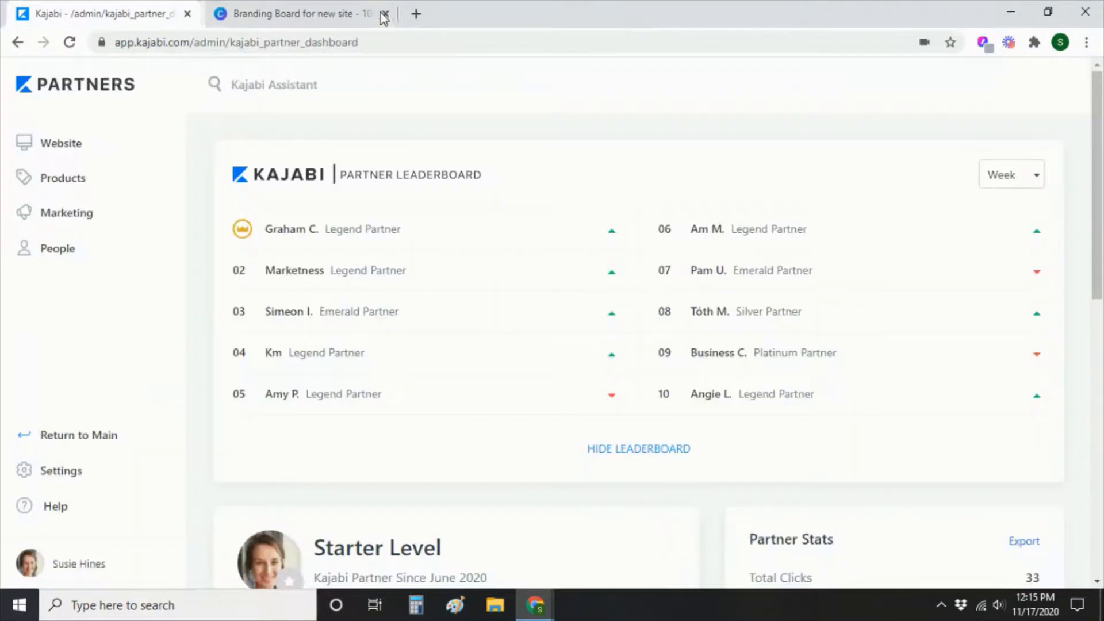
left_click(57, 147)
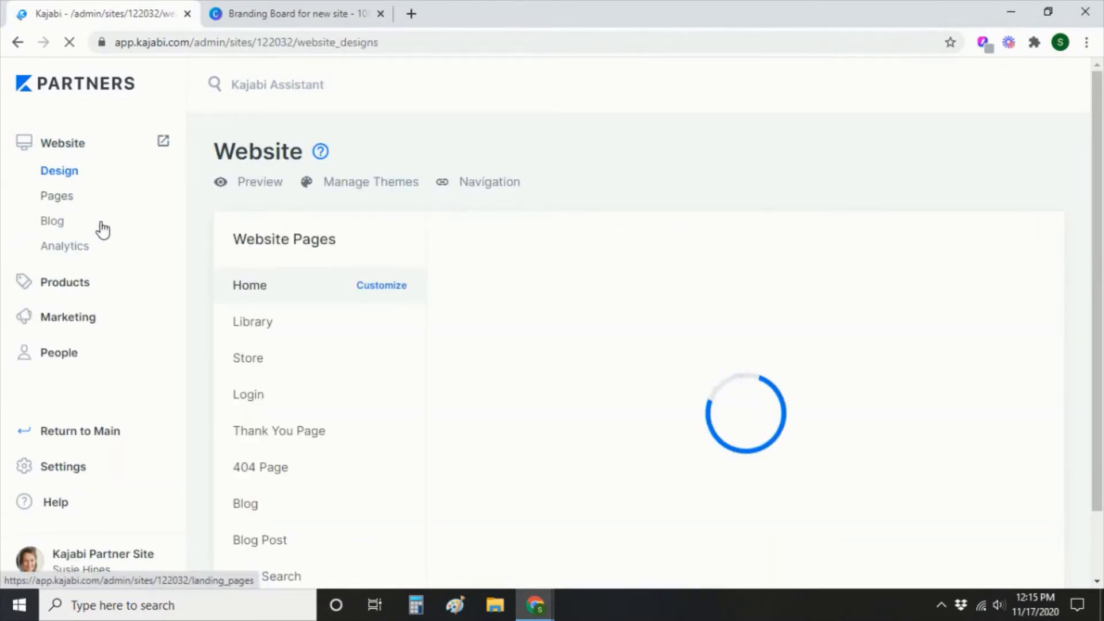
left_click(270, 20)
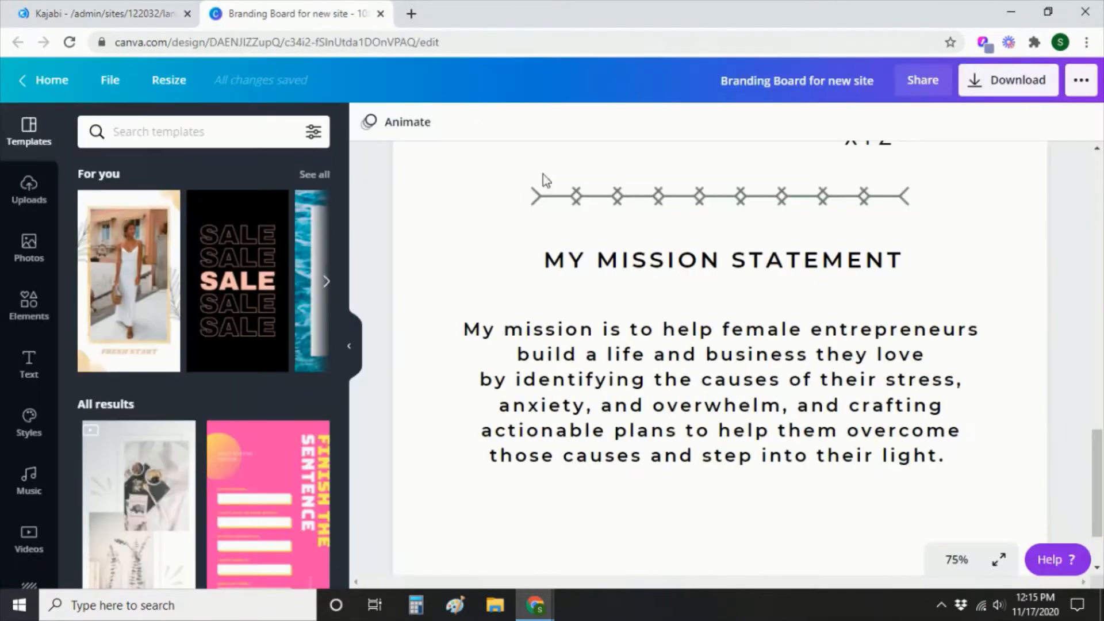
scroll(860, 338, "up", 10)
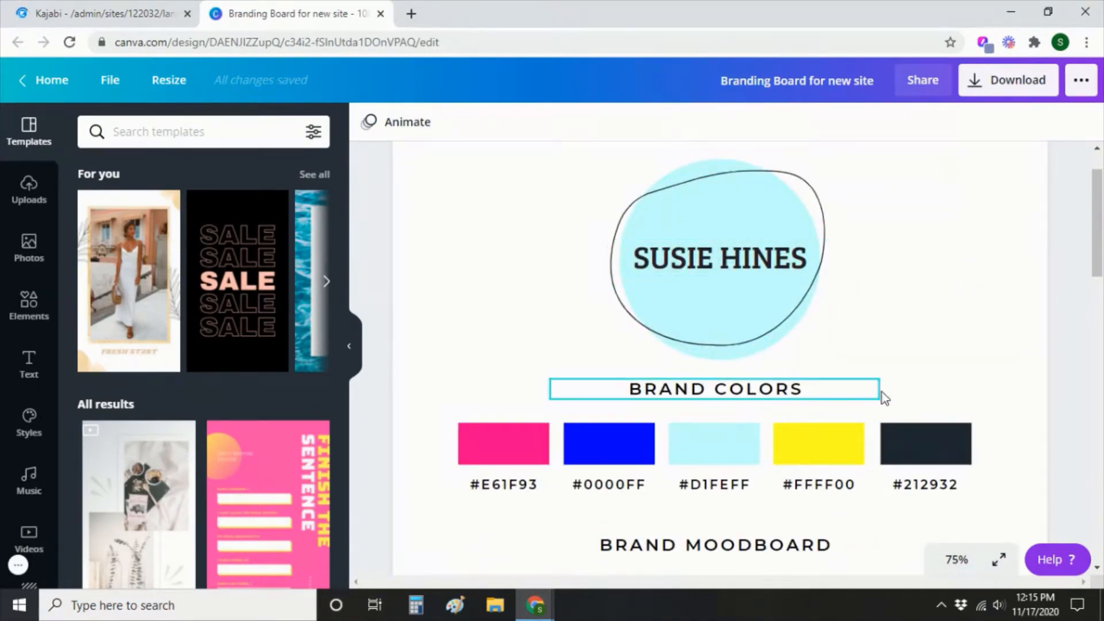
scroll(958, 380, "down", 7)
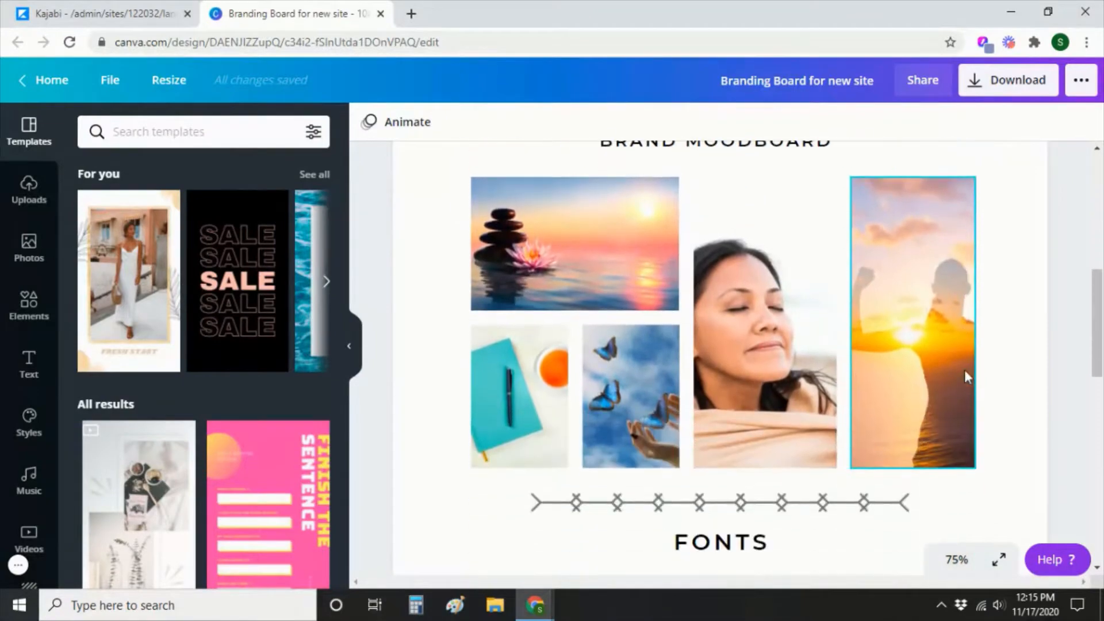
scroll(1010, 333, "down", 5)
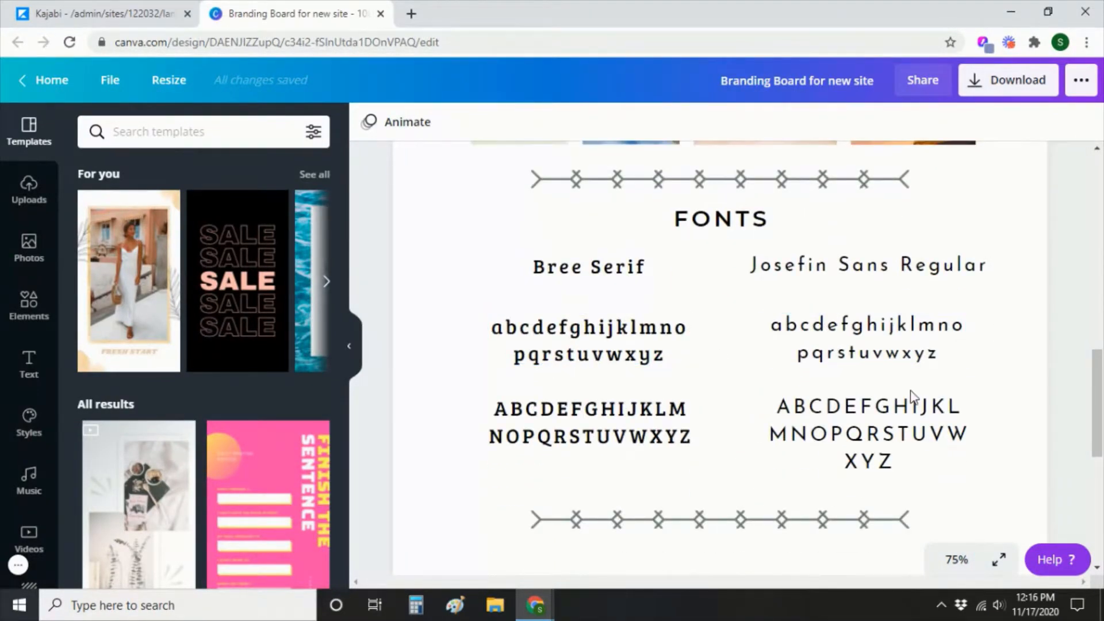
scroll(912, 397, "down", 5)
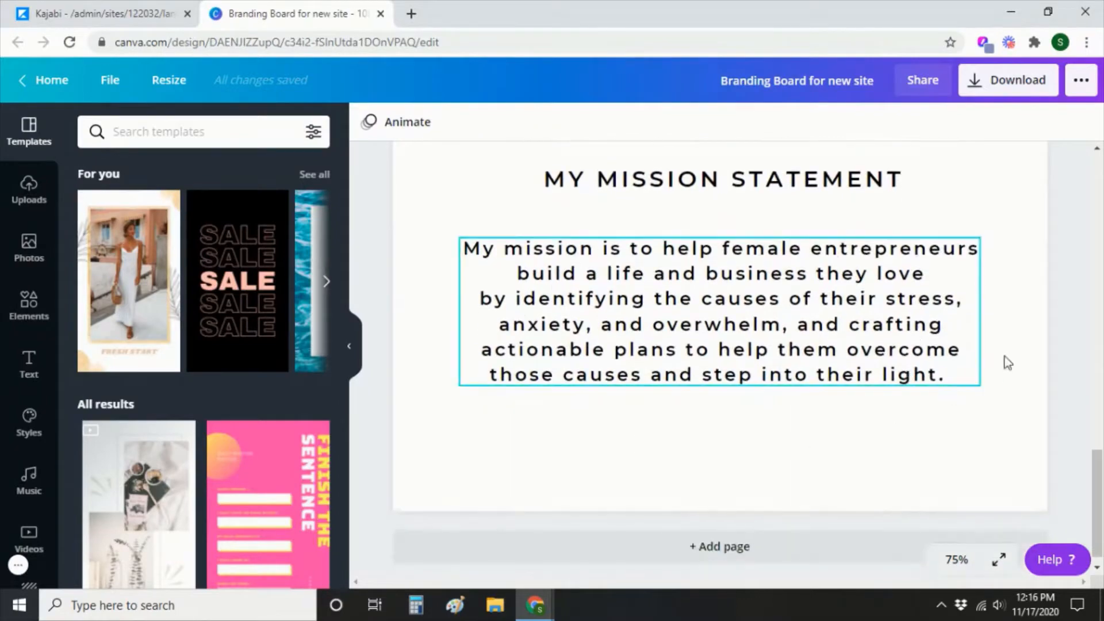
scroll(1052, 322, "up", 8)
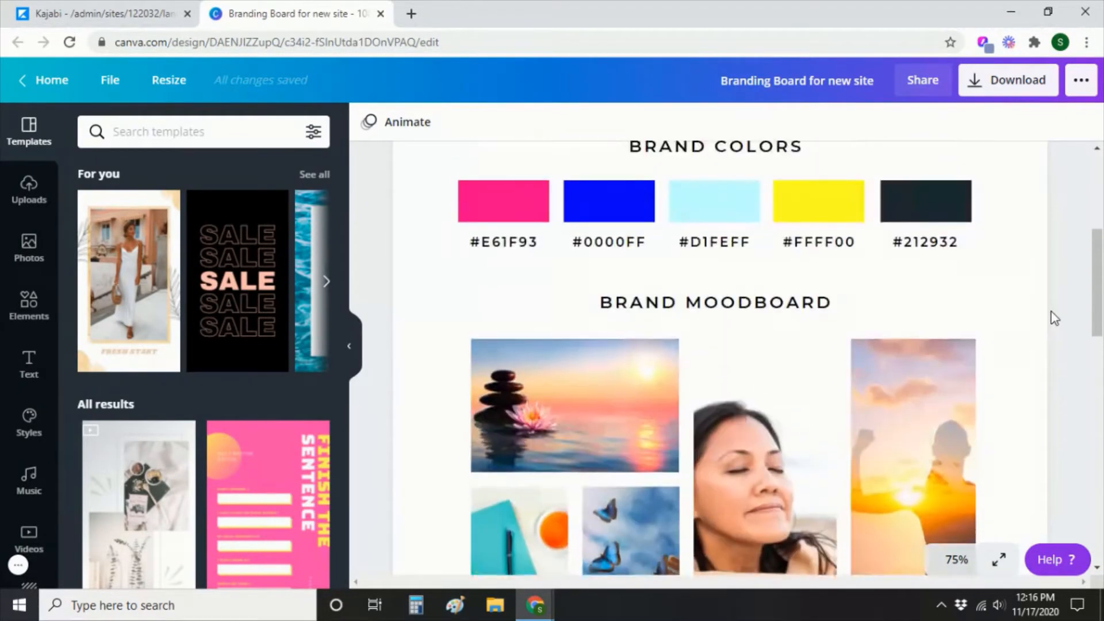
scroll(1054, 318, "up", 4)
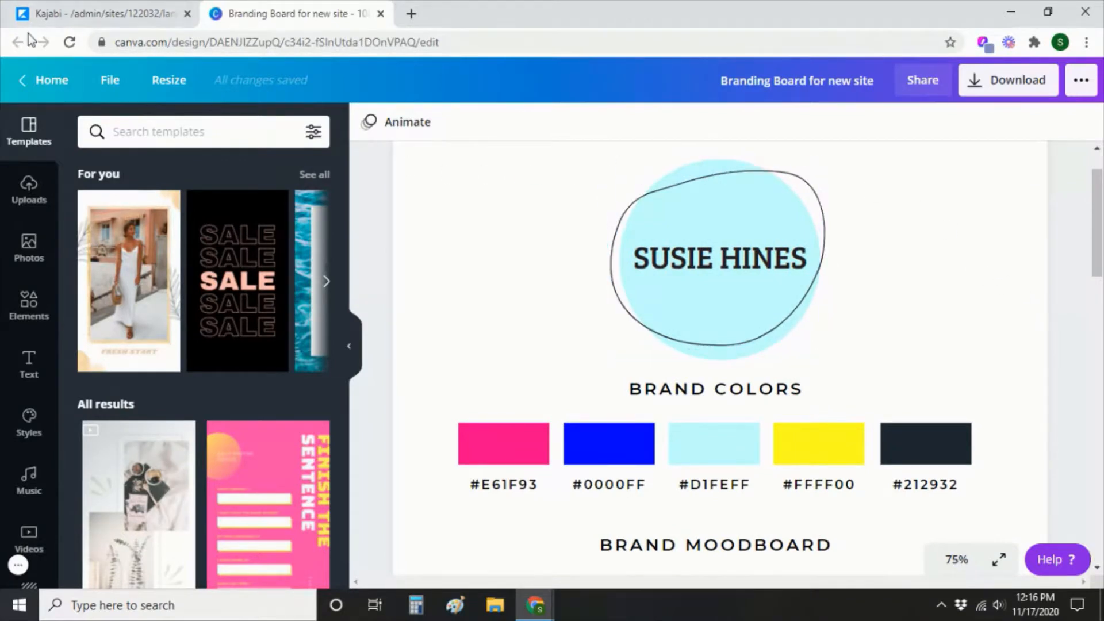
Start a new page from the Streamlined Home template and title it 'My New Homepage'.
left_click(109, 18)
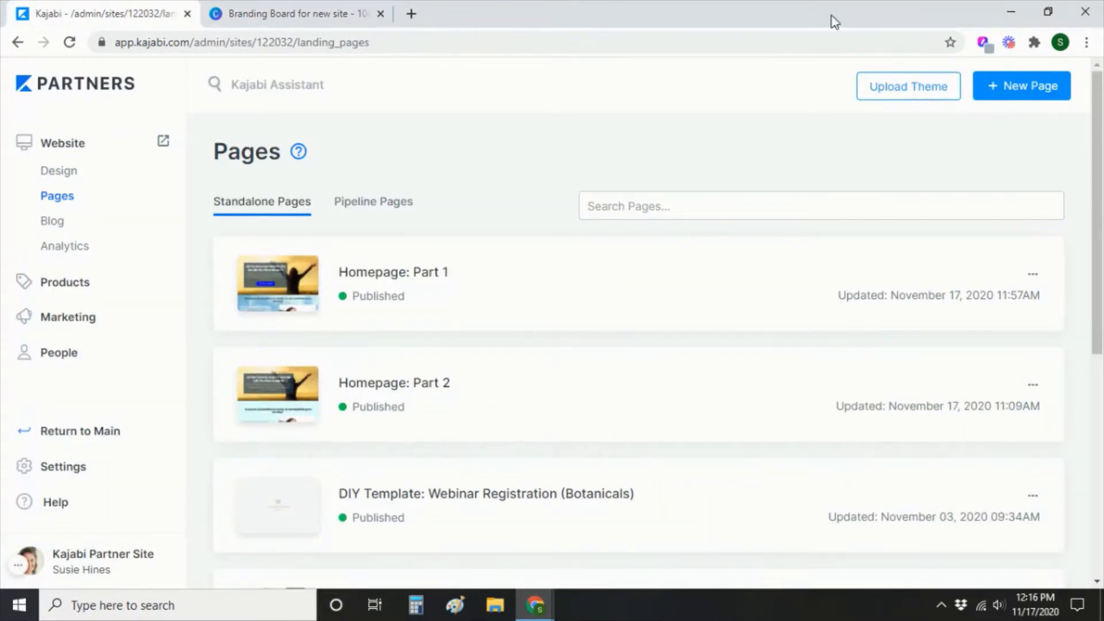
left_click(1038, 95)
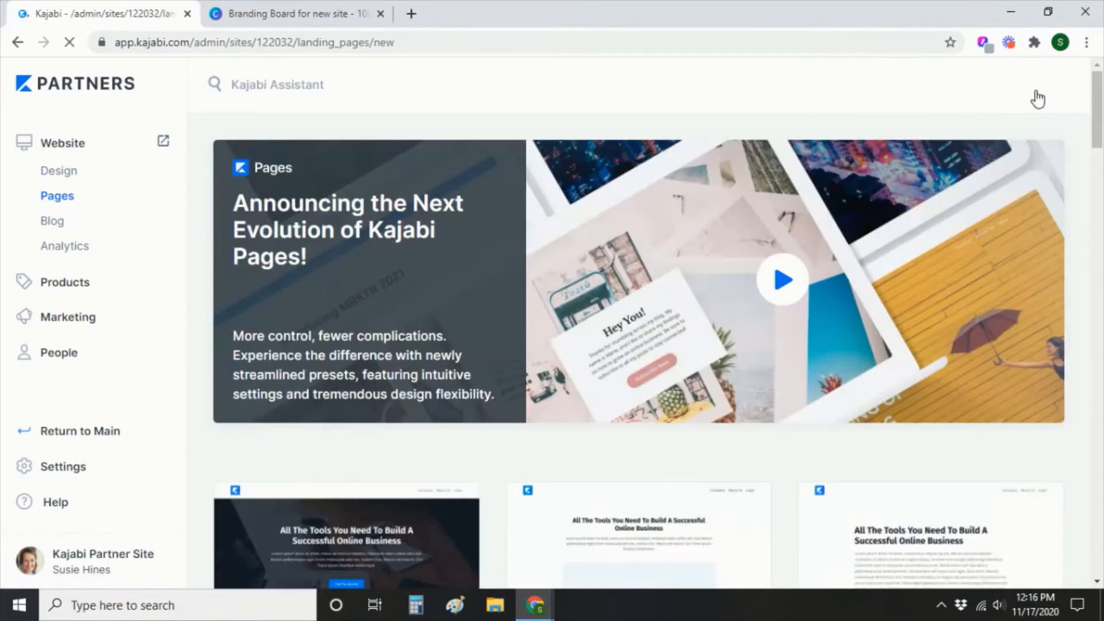
scroll(545, 391, "down", 5)
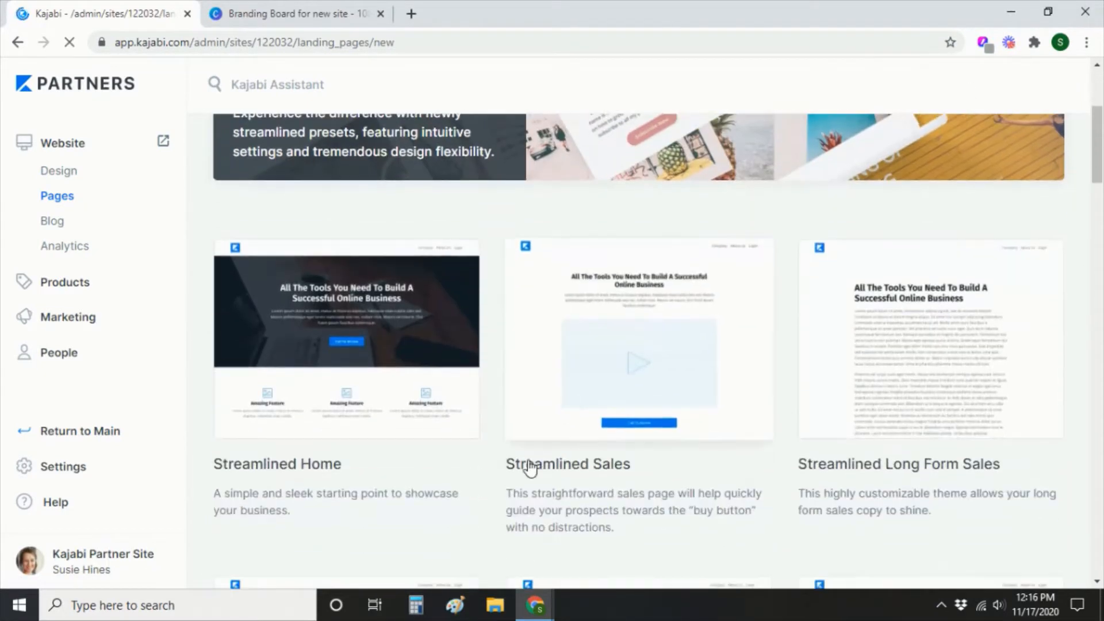
left_click(377, 332)
left_click(712, 274)
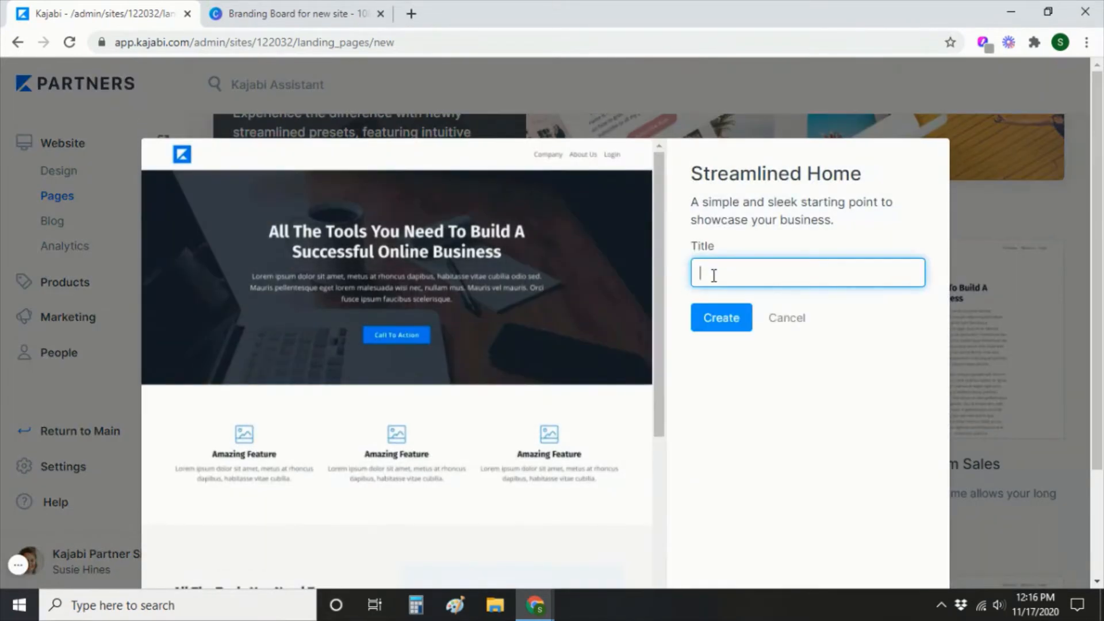
type("My New Homepage")
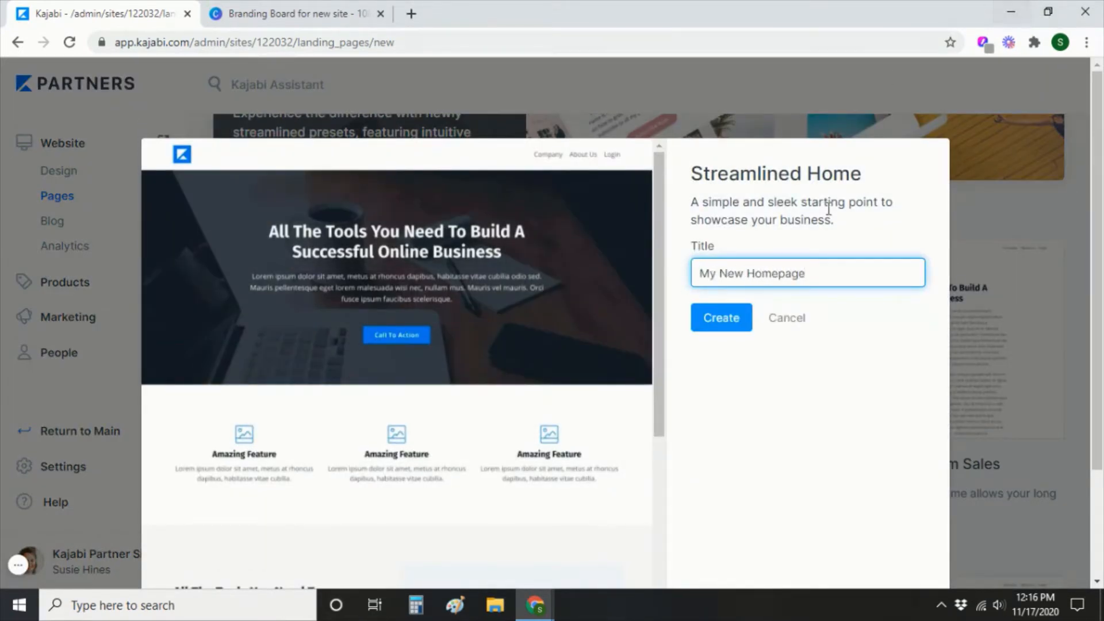
left_click(732, 315)
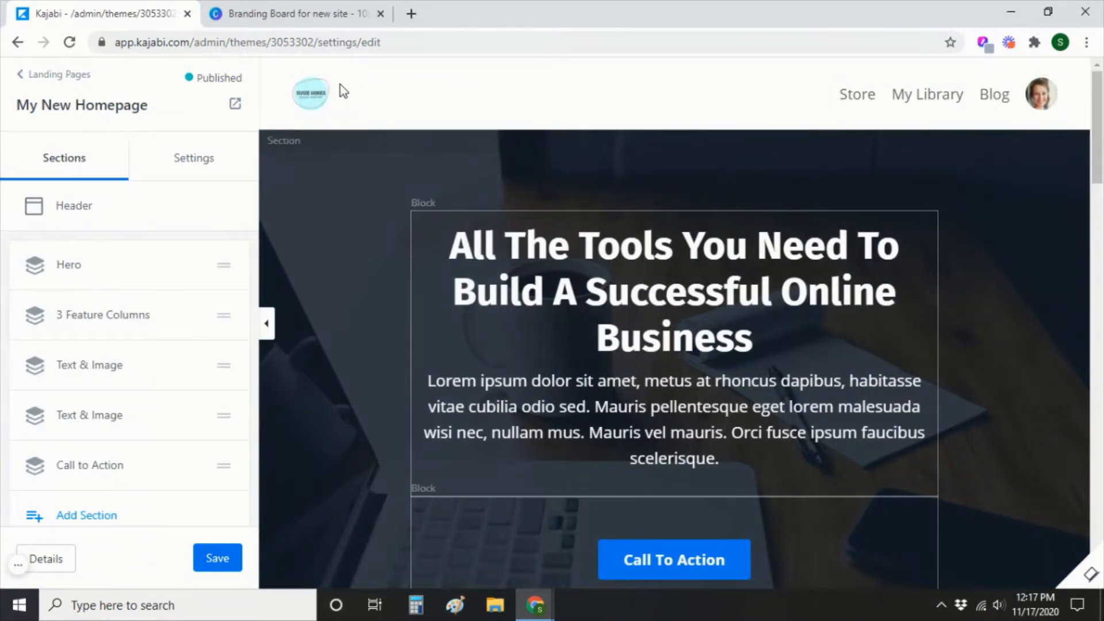
Open the page preview in a new tab, inspect the hero background colours unchanged, and return to Sections.
right_click(236, 109)
left_click(261, 120)
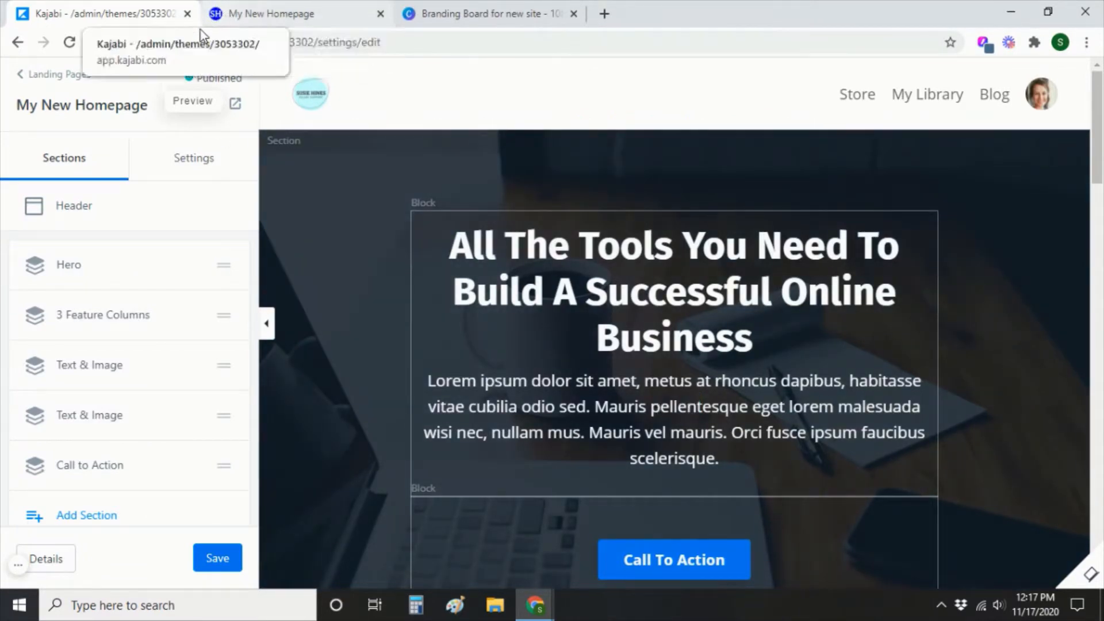
left_click(338, 297)
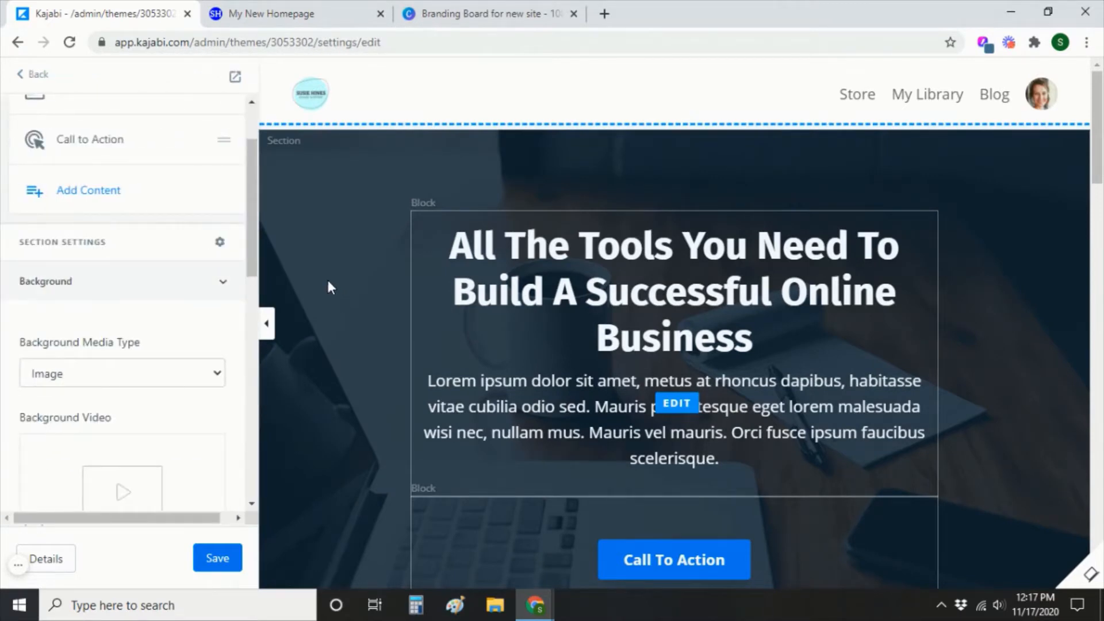
scroll(100, 349, "down", 1)
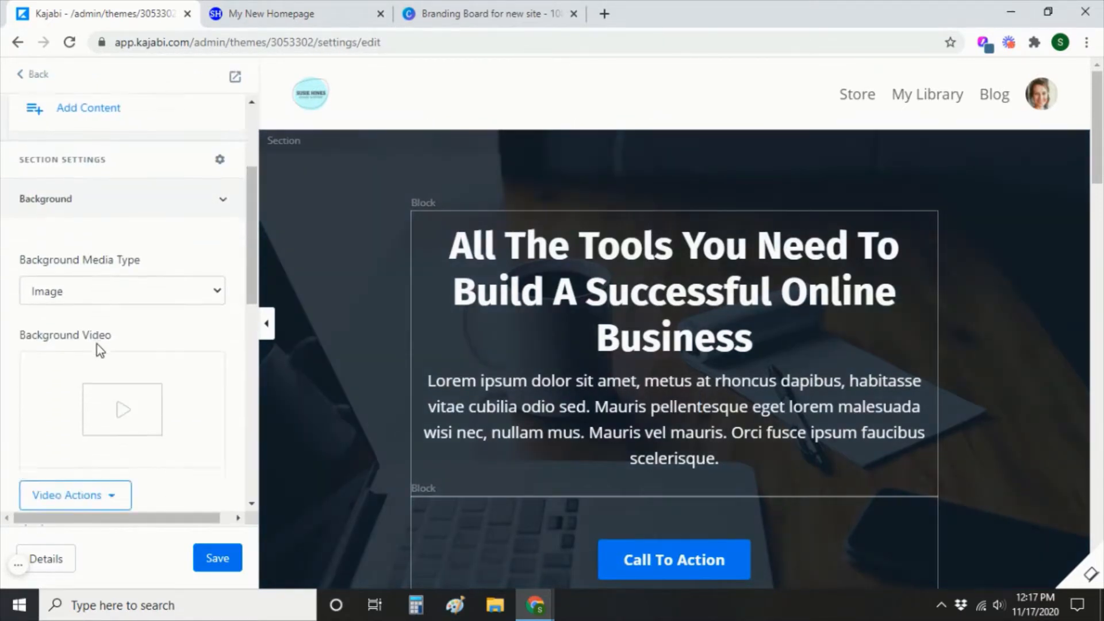
scroll(96, 344, "down", 7)
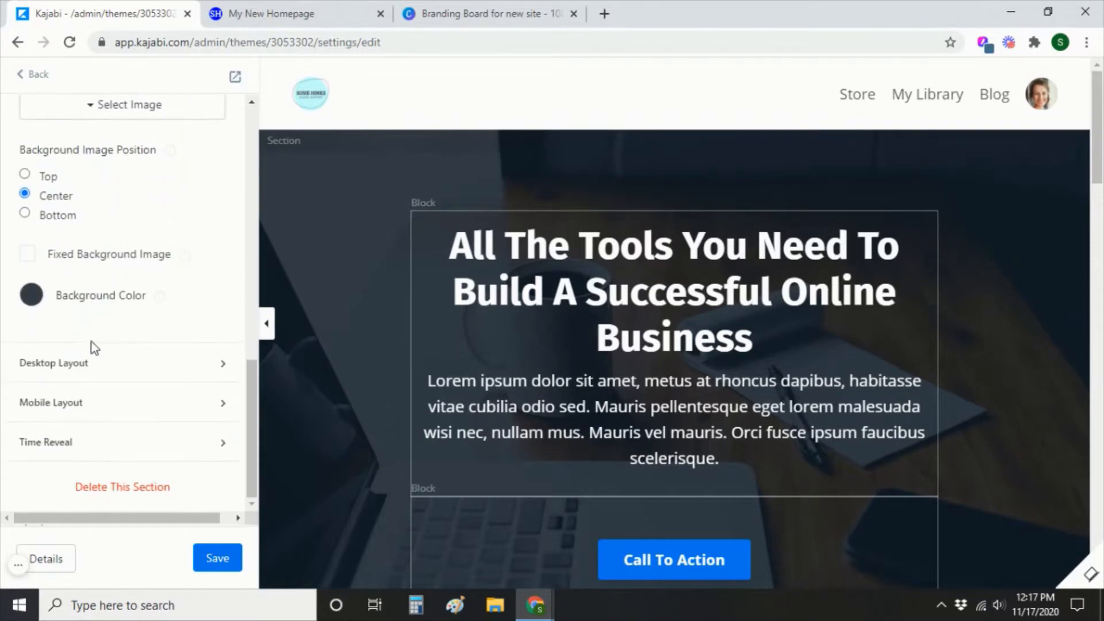
left_click(34, 296)
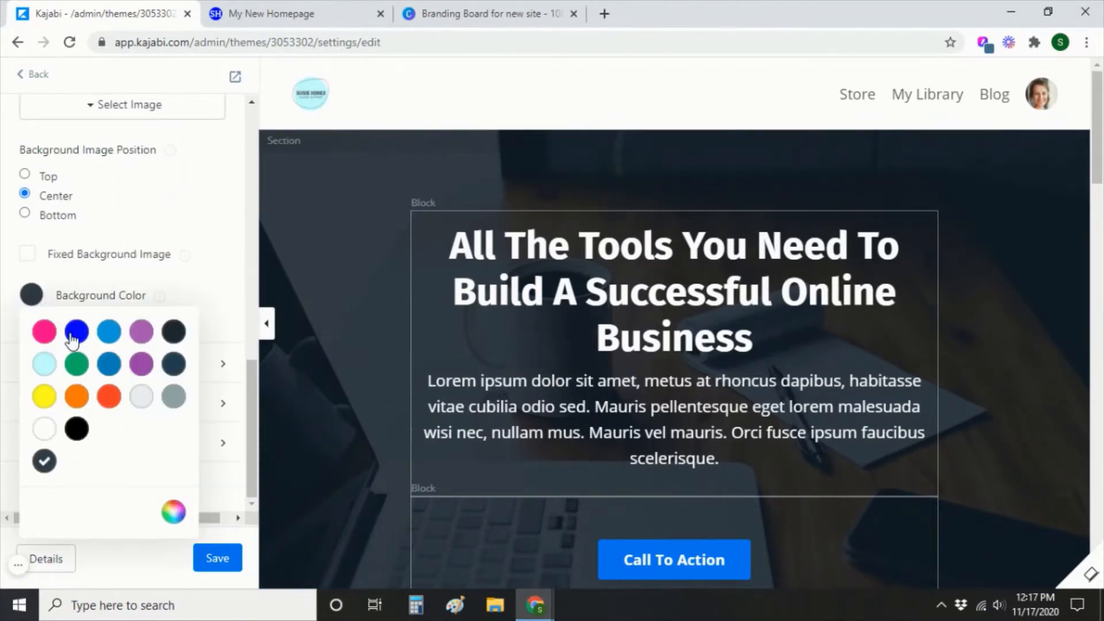
left_click(195, 219)
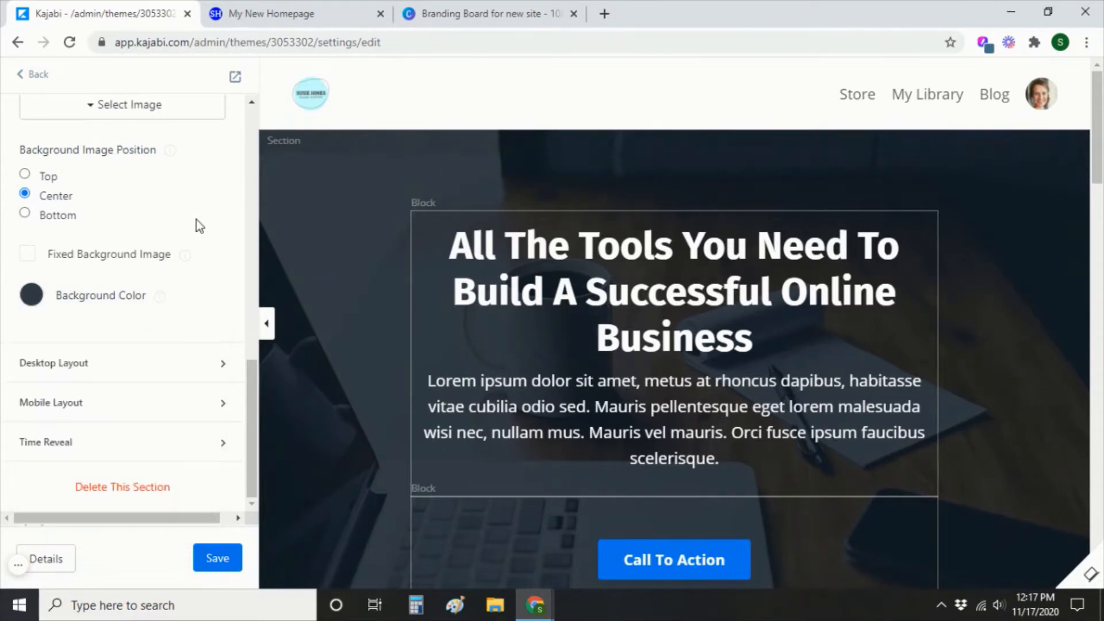
scroll(110, 265, "up", 5)
scroll(109, 267, "up", 3)
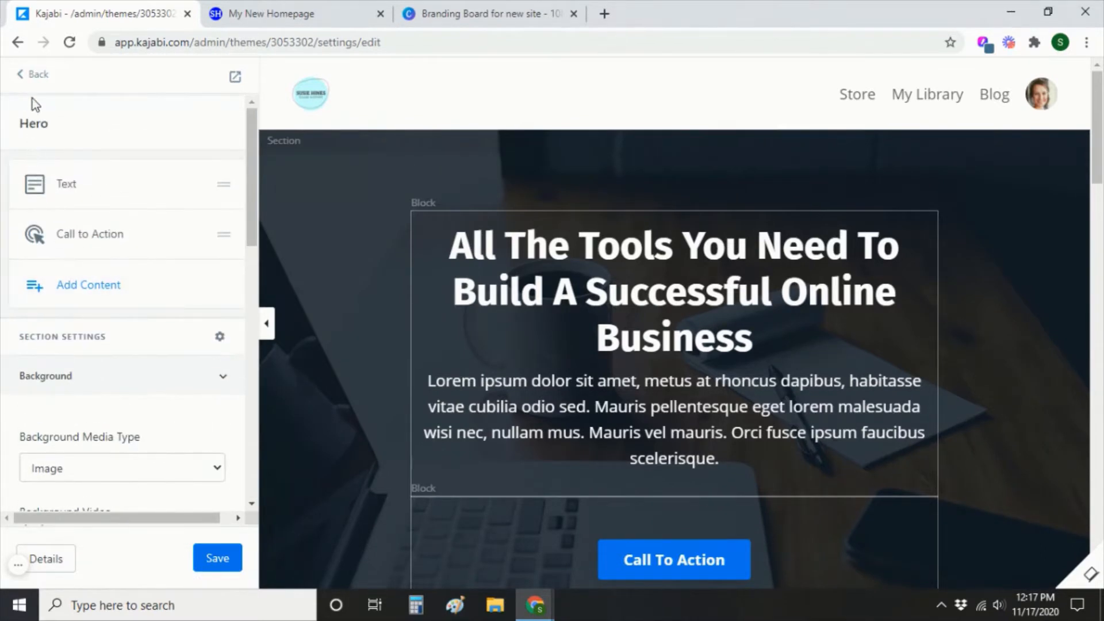
left_click(31, 73)
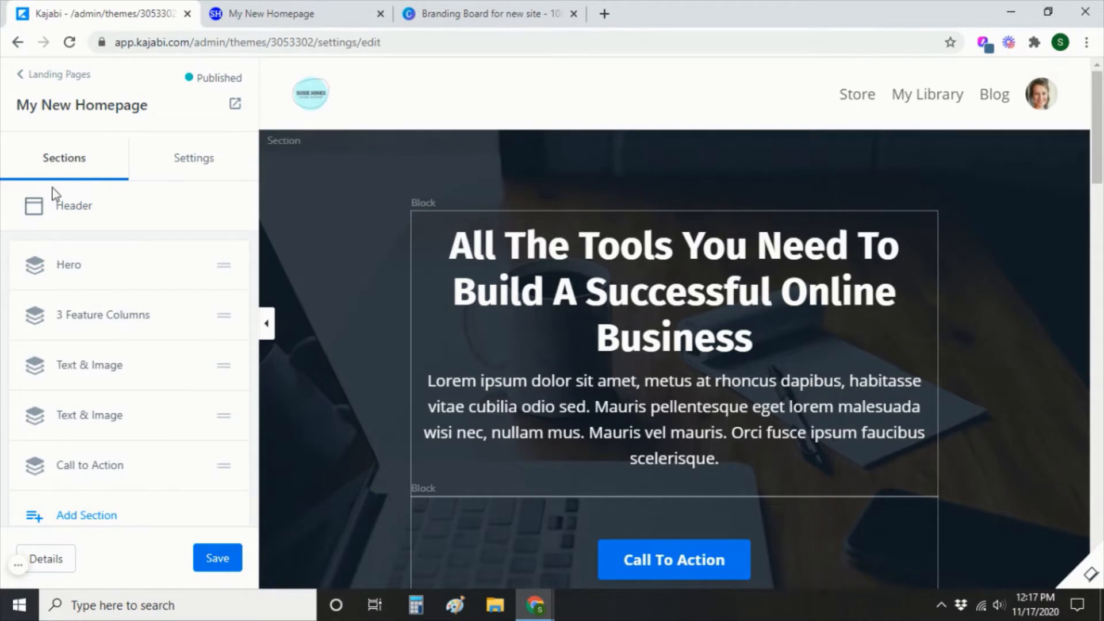
Set the Style Guide primary colour to pink and save it.
left_click(193, 165)
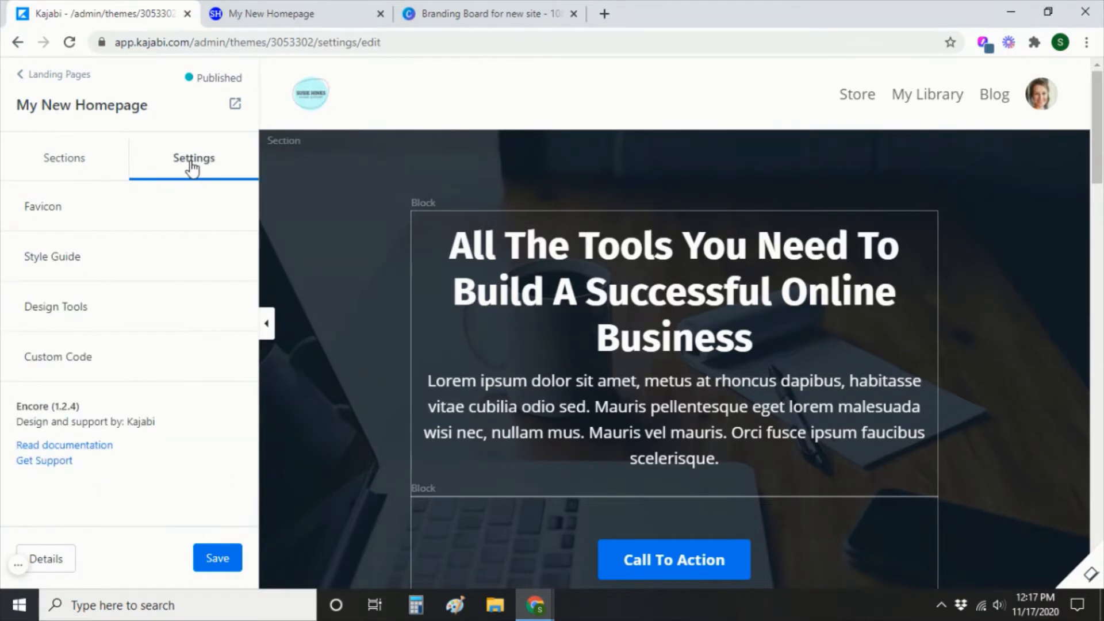
left_click(40, 209)
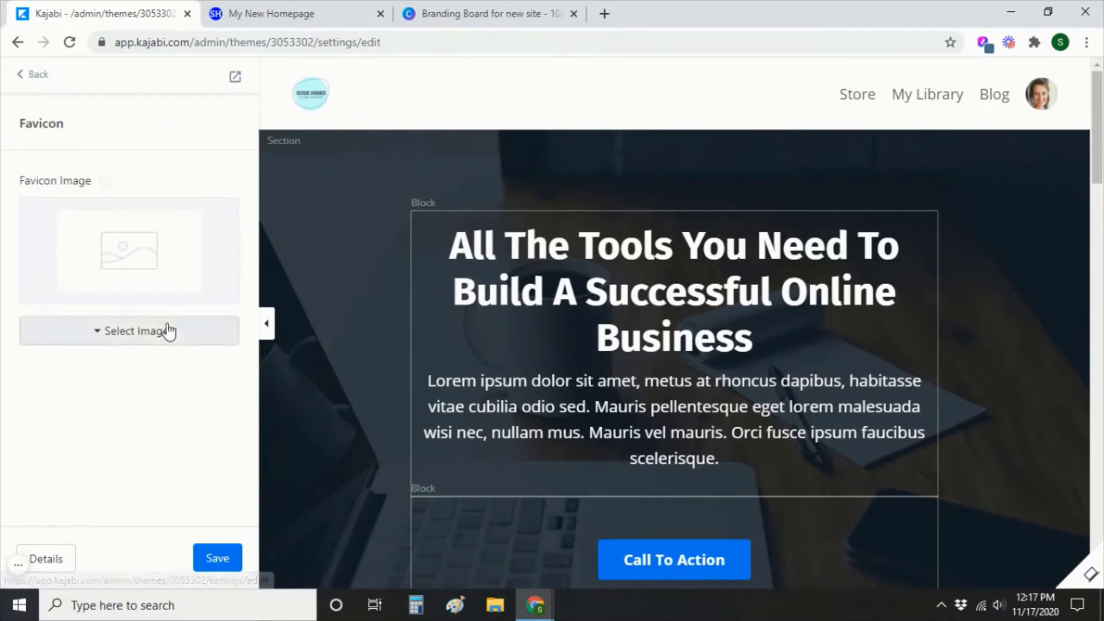
left_click(37, 74)
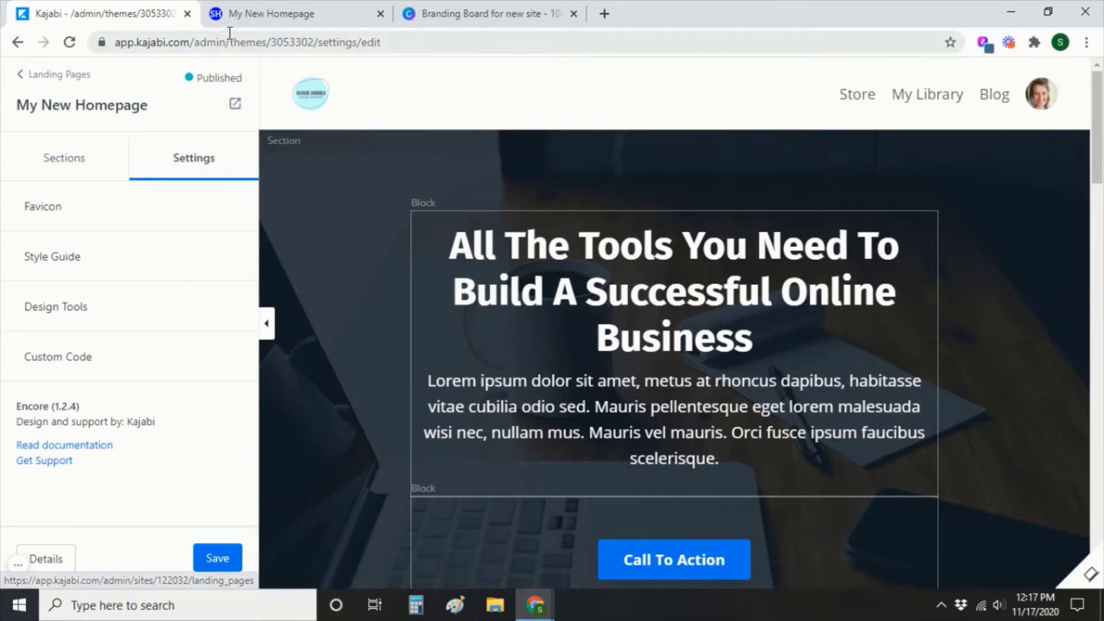
left_click(65, 263)
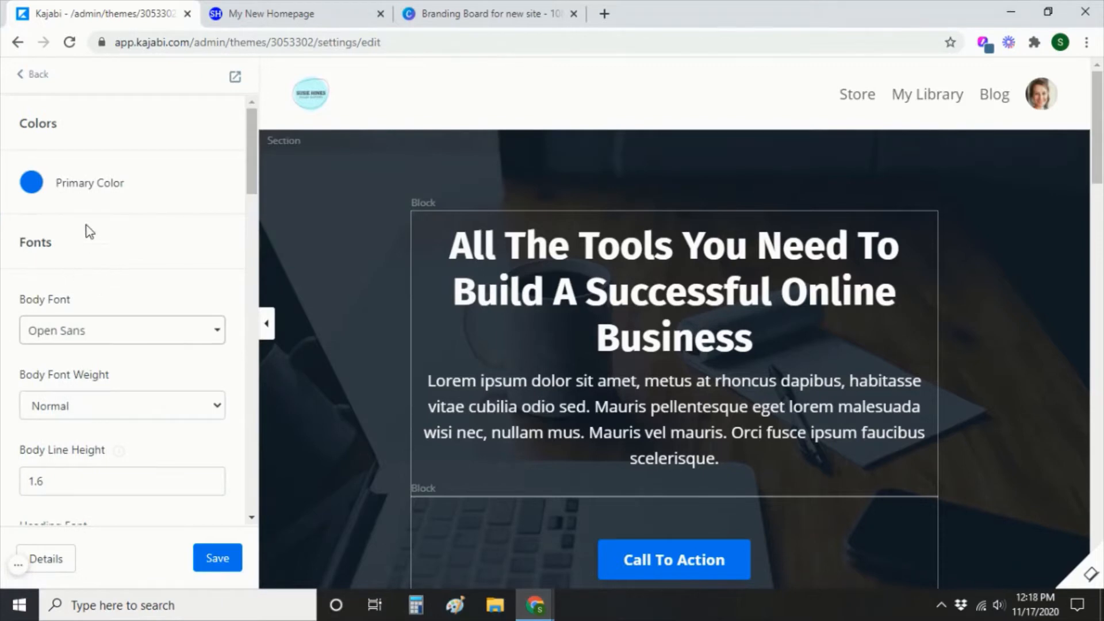
left_click(34, 189)
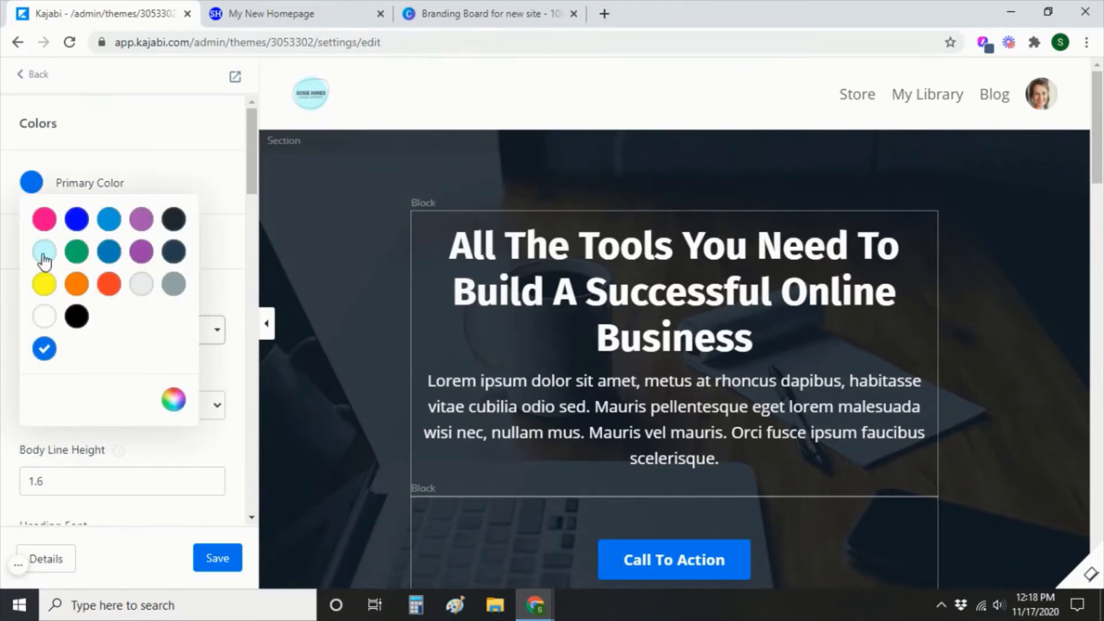
left_click(184, 170)
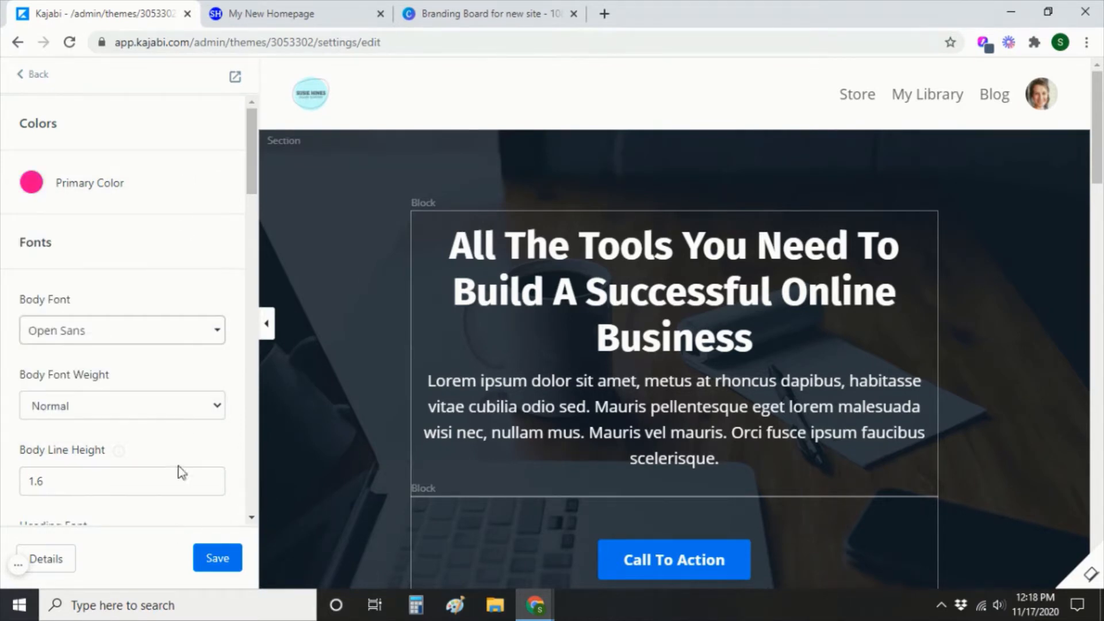
left_click(218, 561)
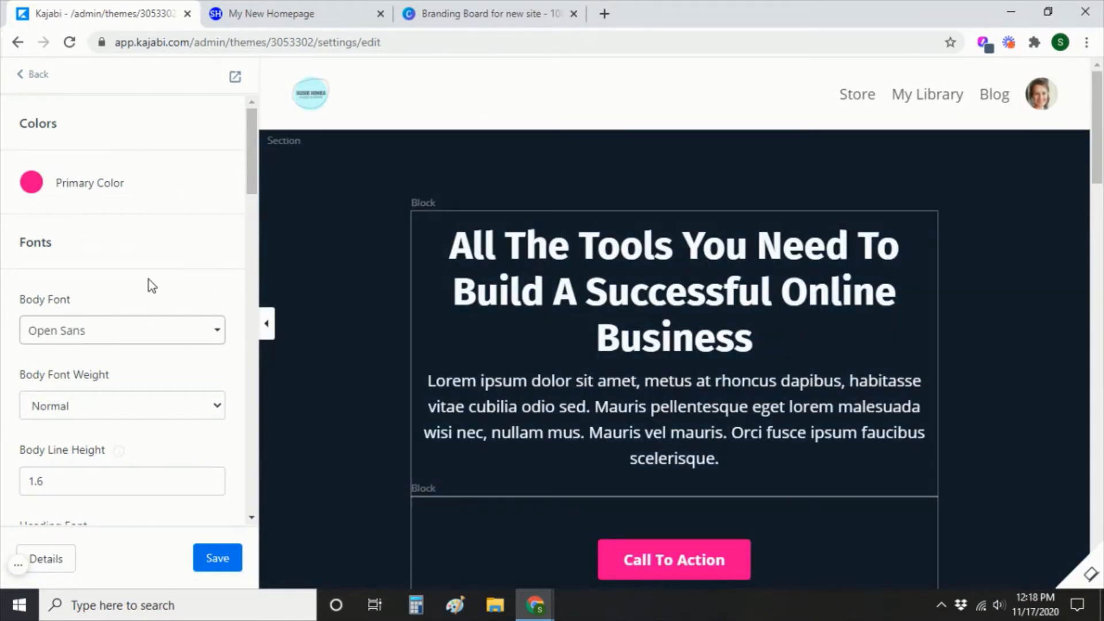
Check the now-pink Call To Action button in the preview, then return to the Canva branding board.
scroll(34, 267, "down", 1)
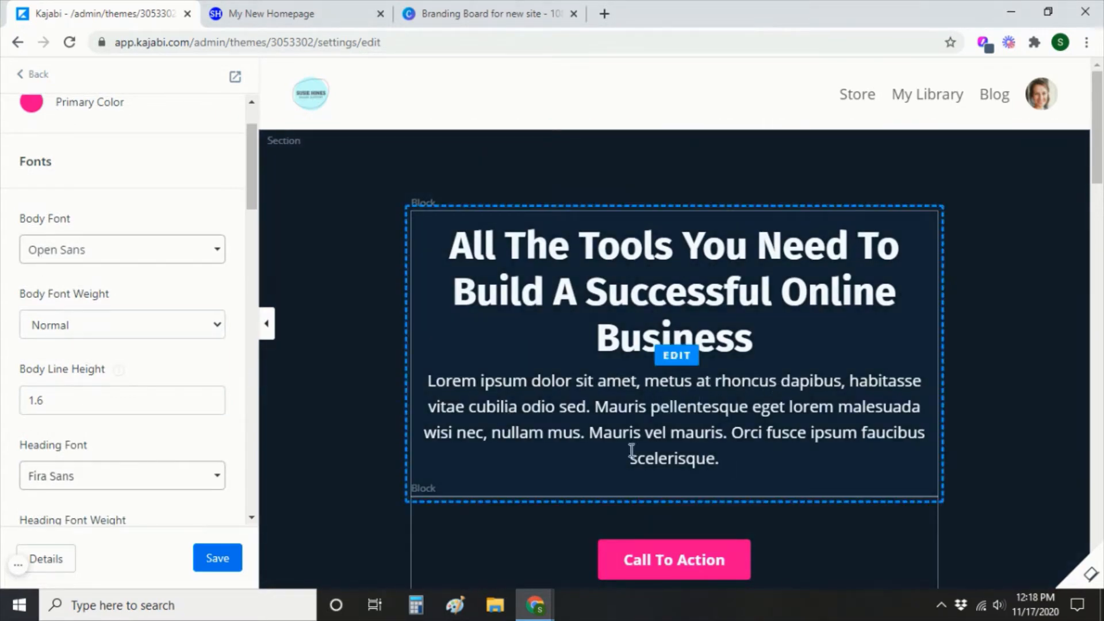
scroll(57, 425, "down", 1)
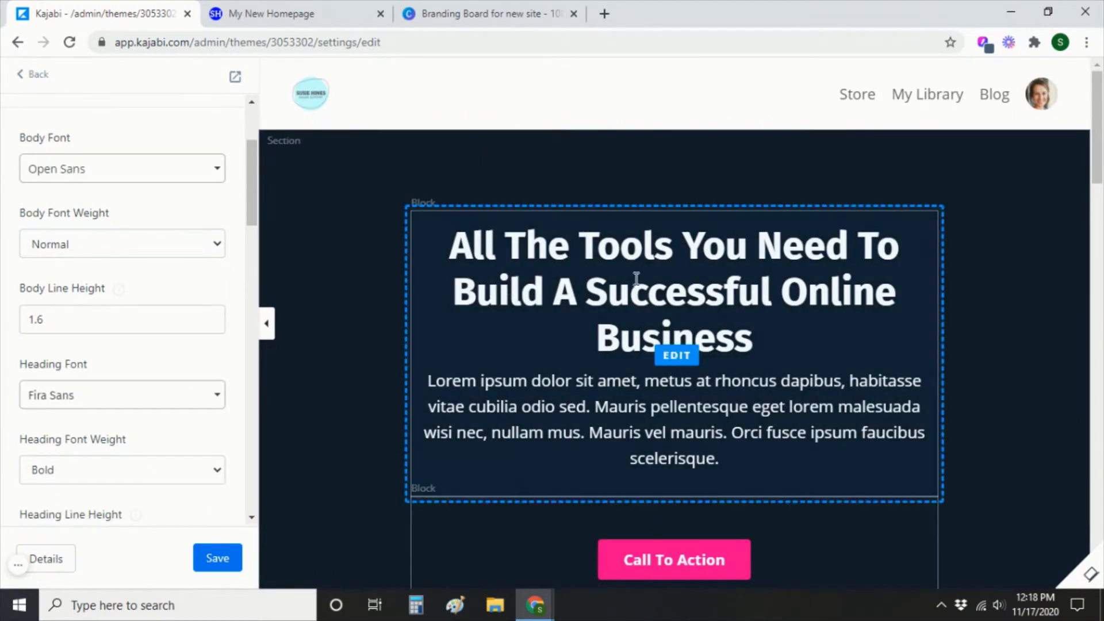
scroll(155, 303, "up", 2)
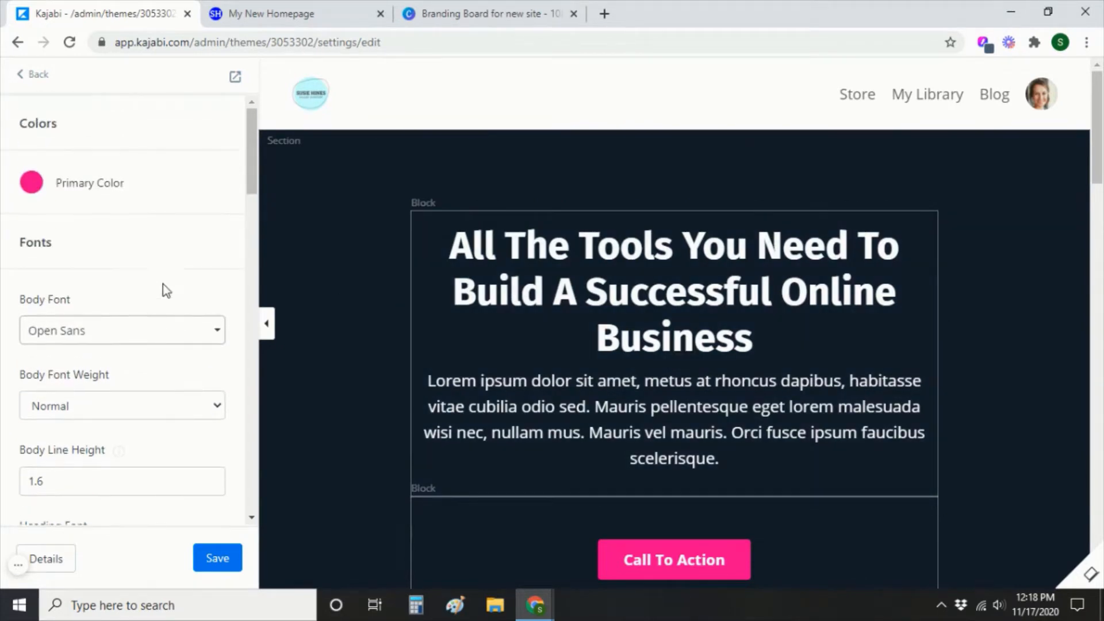
left_click(464, 16)
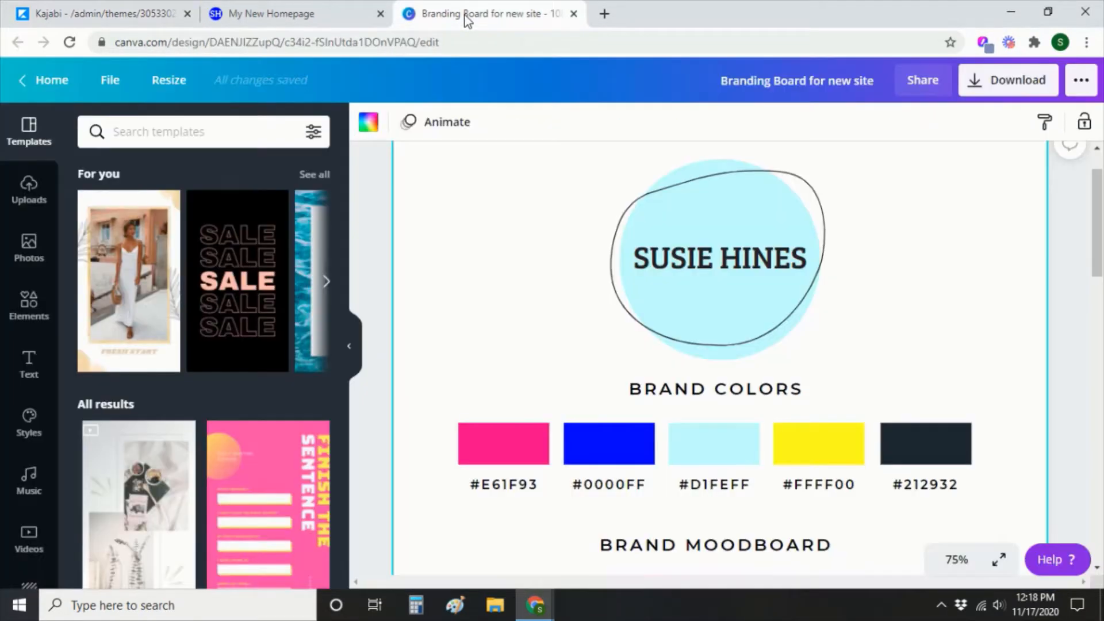
Scroll the branding board down to its Fonts: Bree Serif and Josefin Sans Regular.
scroll(541, 304, "down", 10)
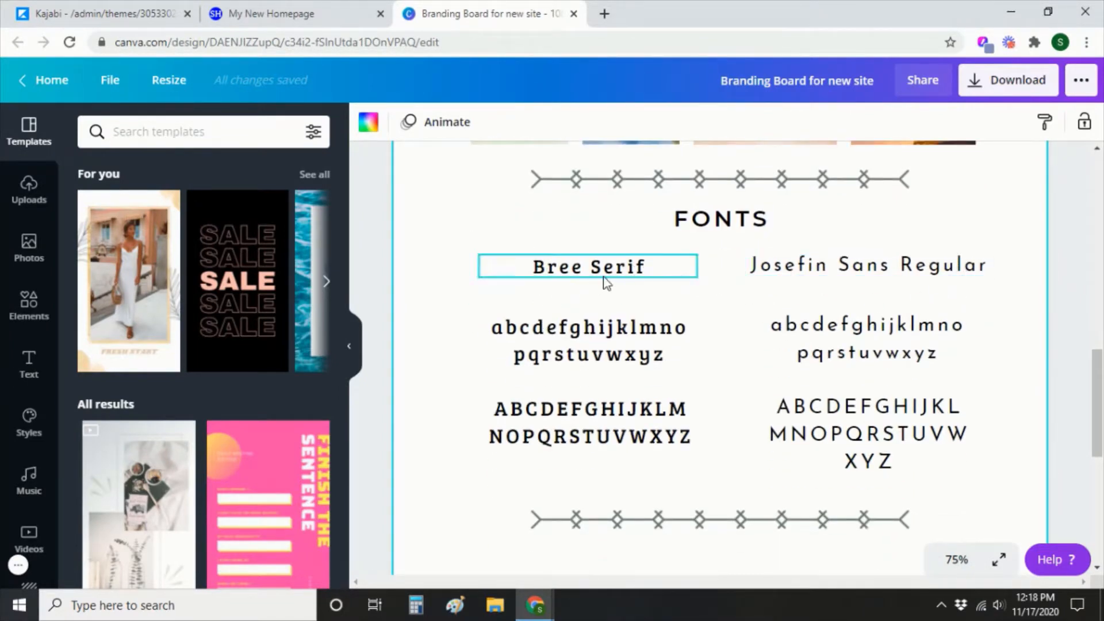
Choose Josefin Sans as Body Font and Bree Serif as Heading Font in the Style Guide, then save.
left_click(131, 10)
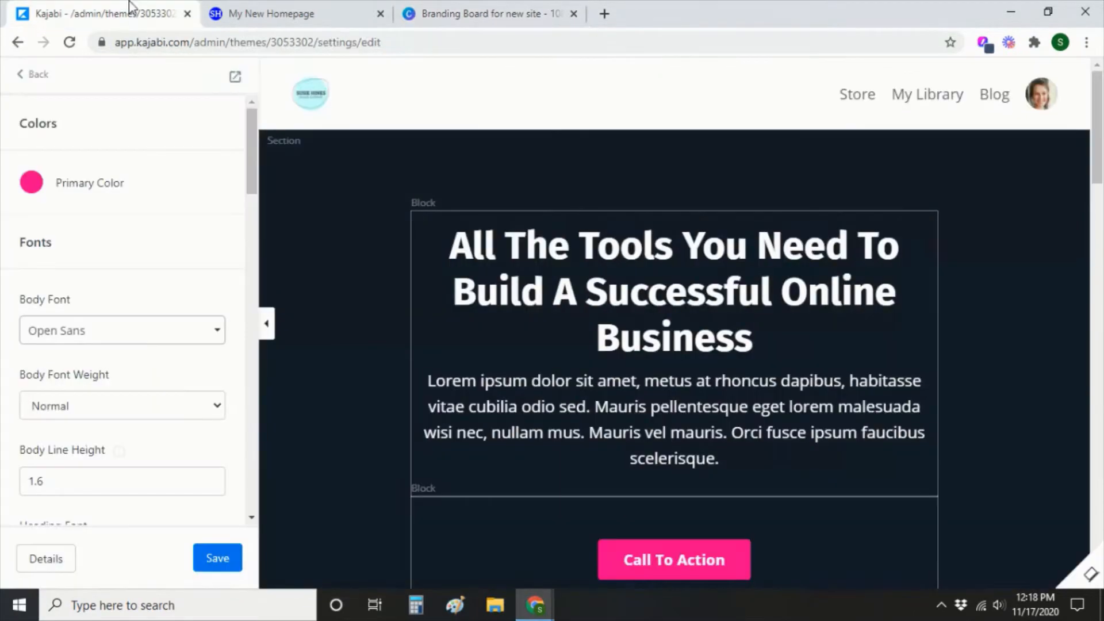
left_click(188, 339)
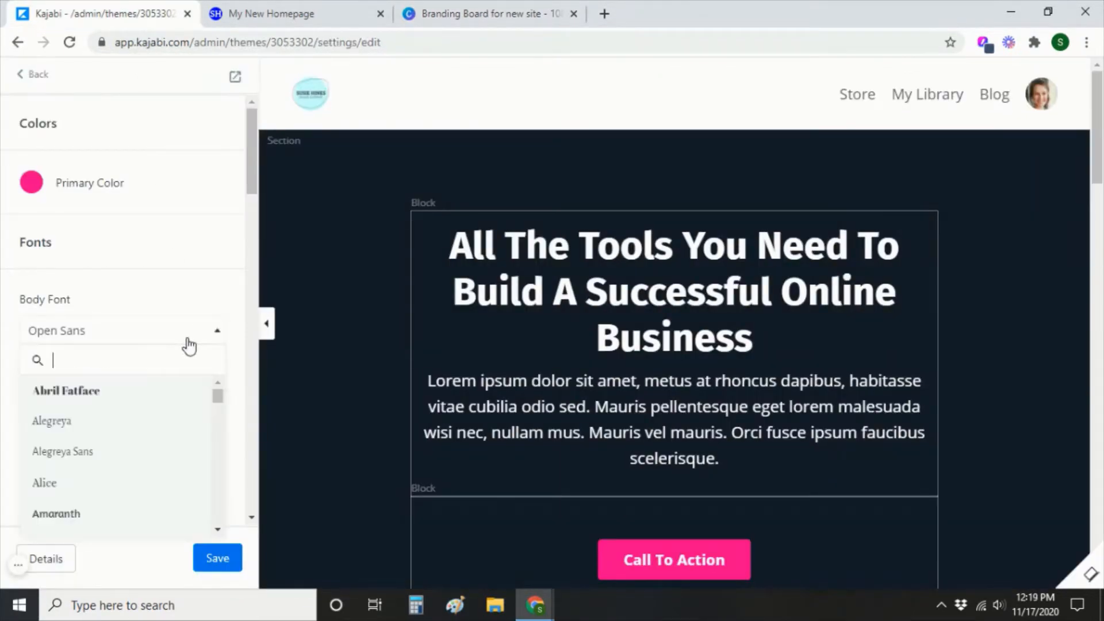
type("jose")
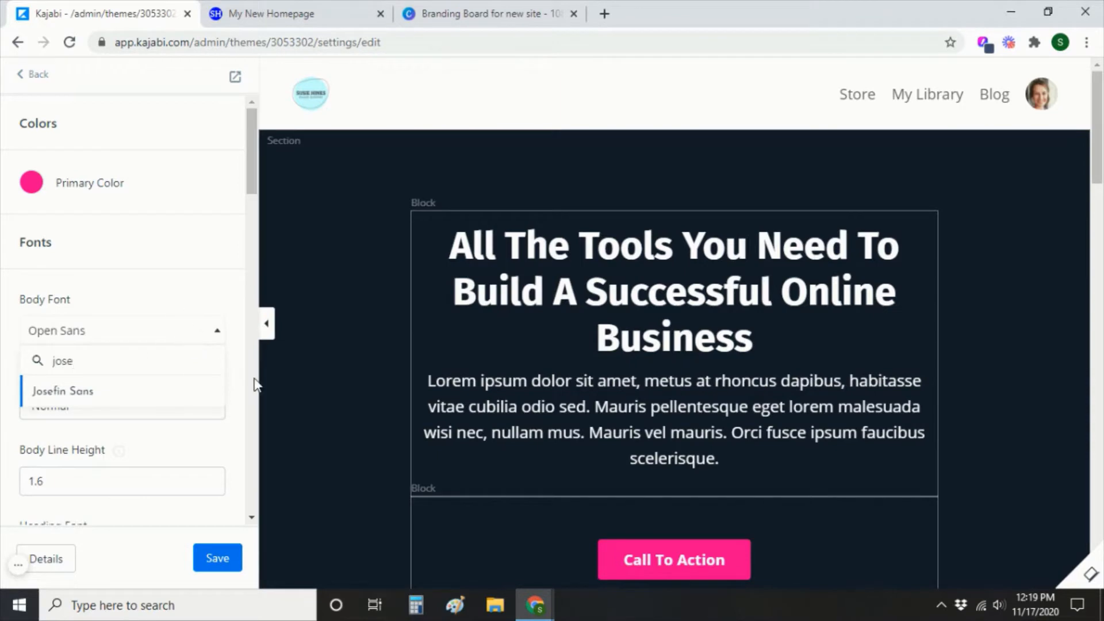
left_click(143, 392)
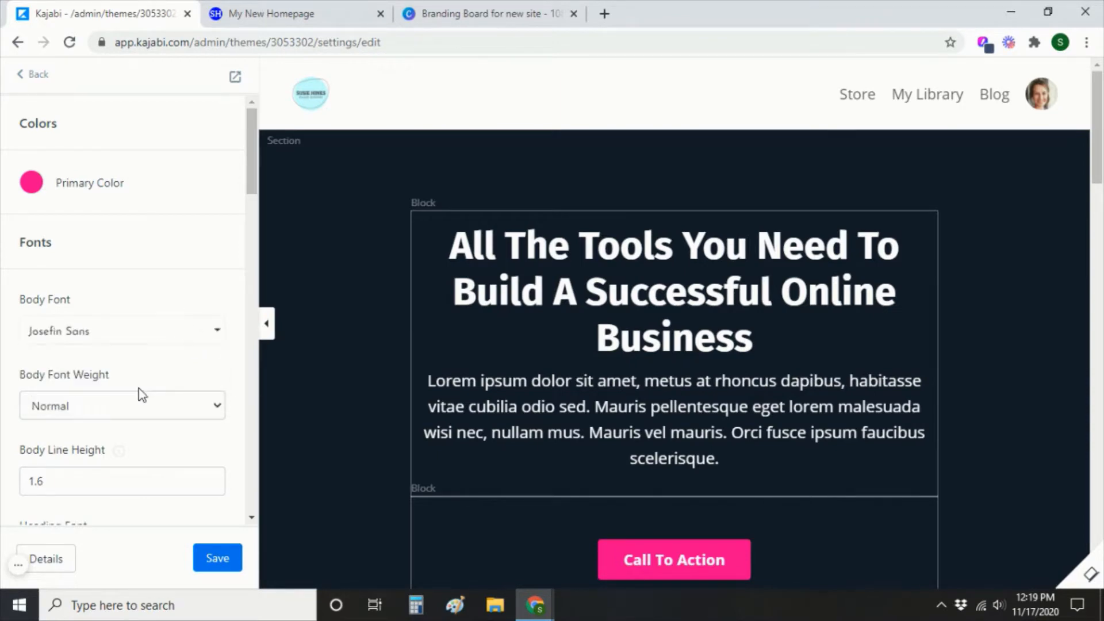
scroll(142, 395, "down", 3)
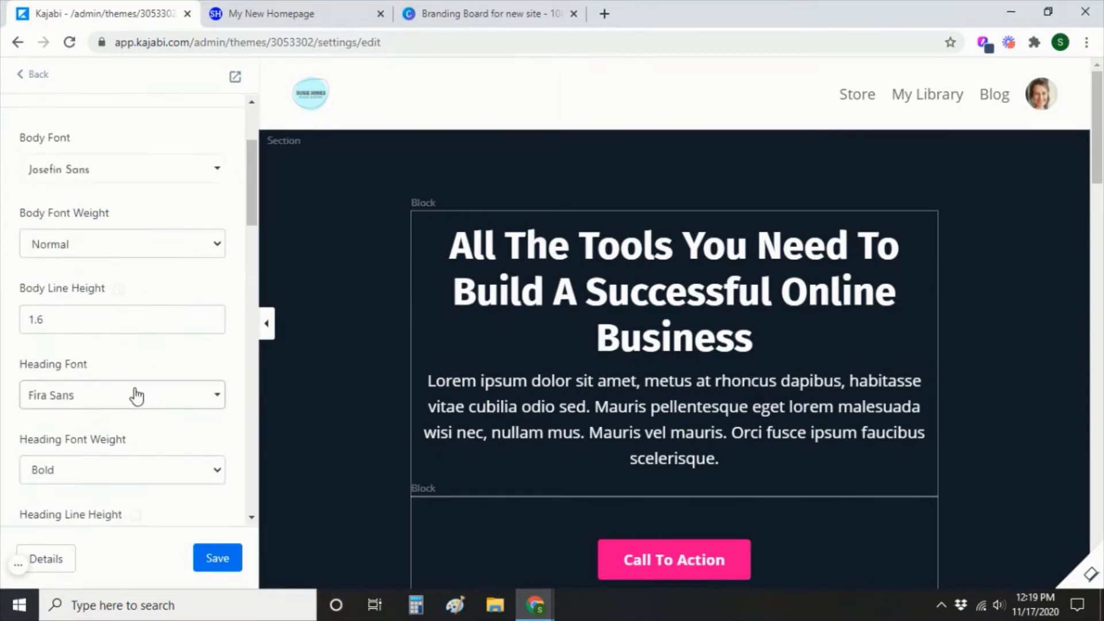
left_click(127, 401)
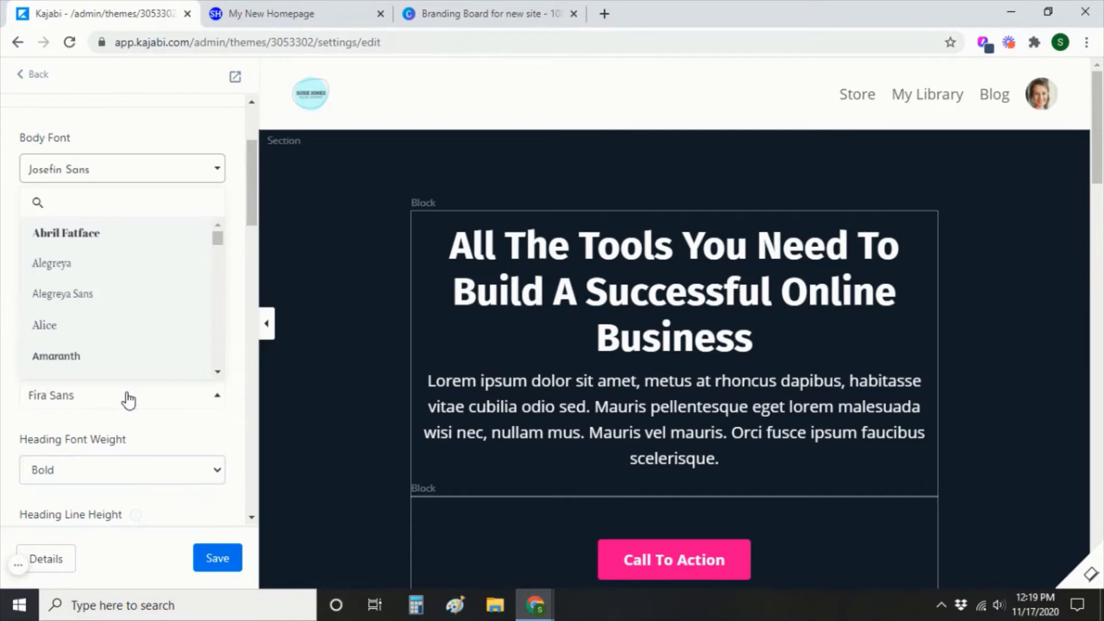
type("bree")
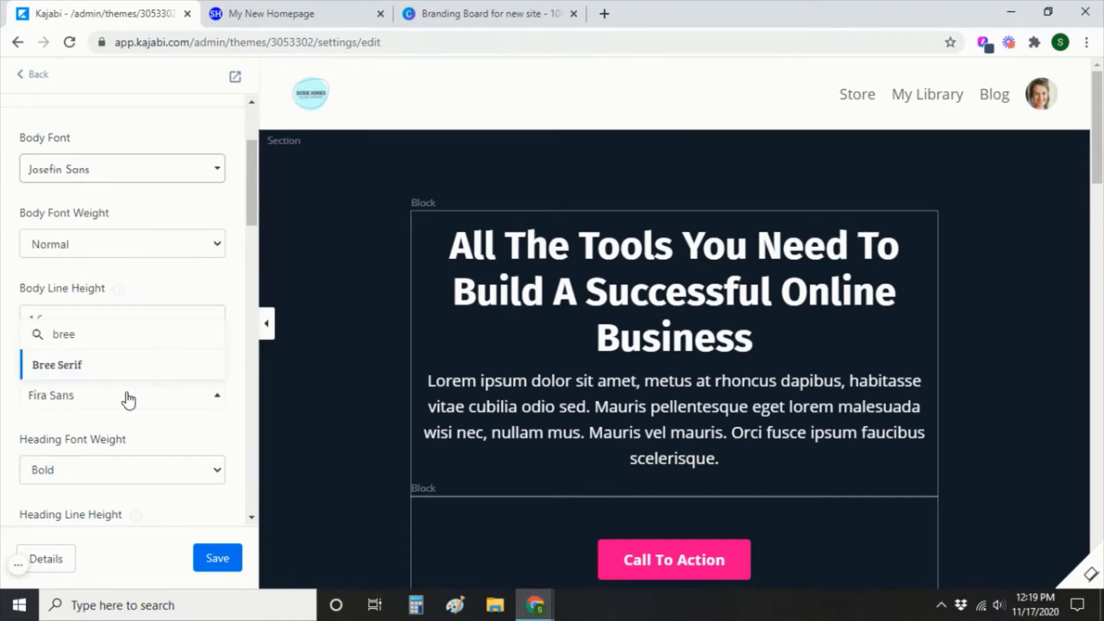
left_click(97, 371)
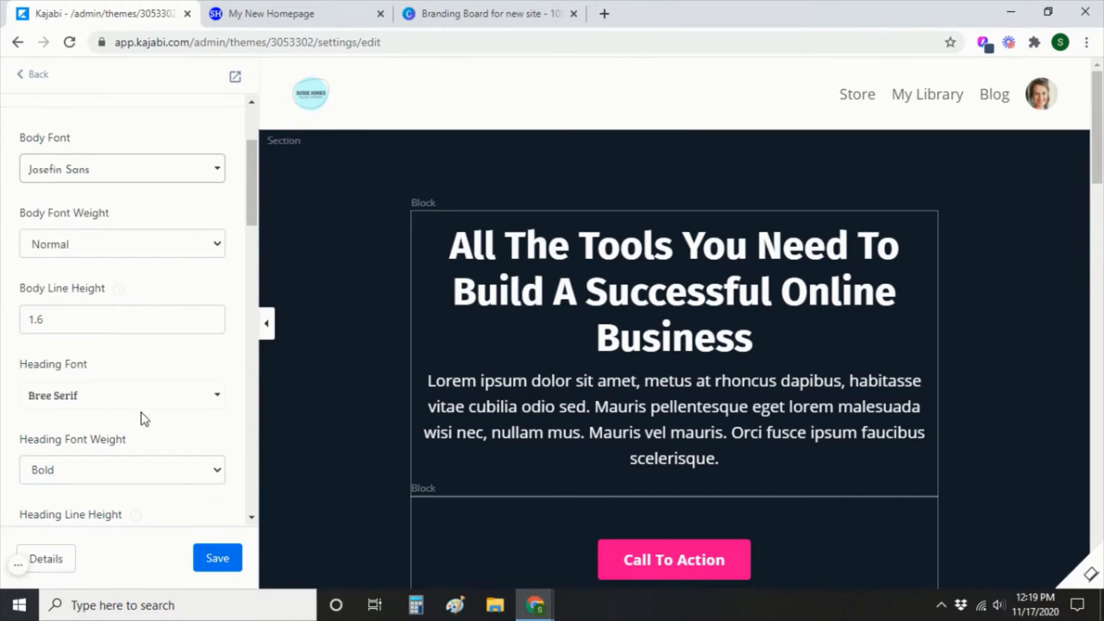
left_click(222, 567)
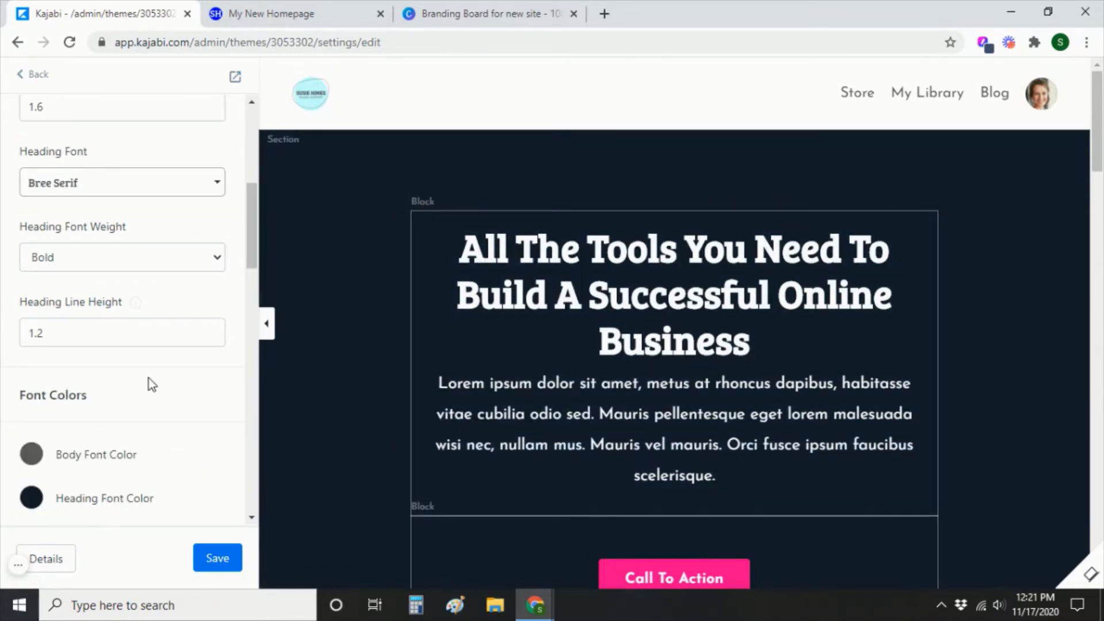
scroll(149, 379, "up", 6)
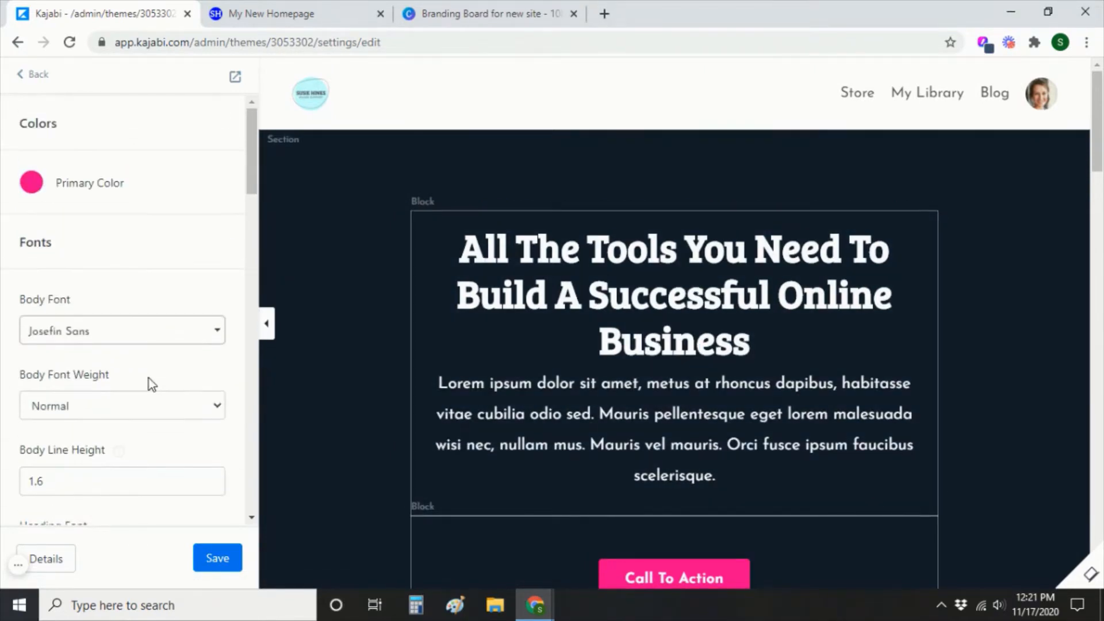
Open the Header section's settings and tick Hide Header under Desktop Layout.
left_click(38, 74)
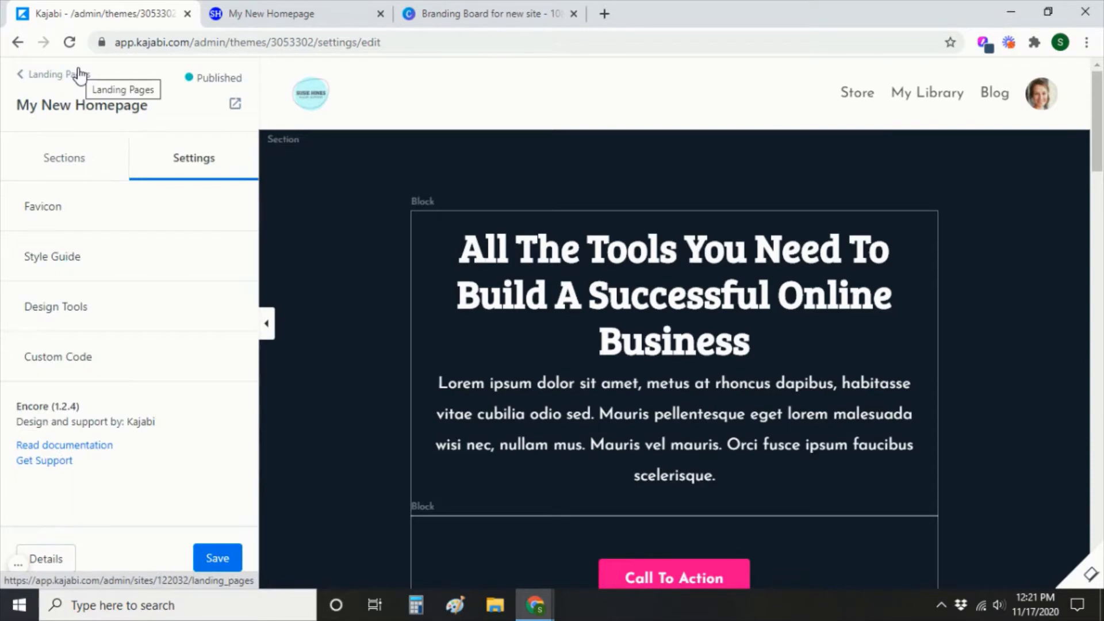
left_click(57, 167)
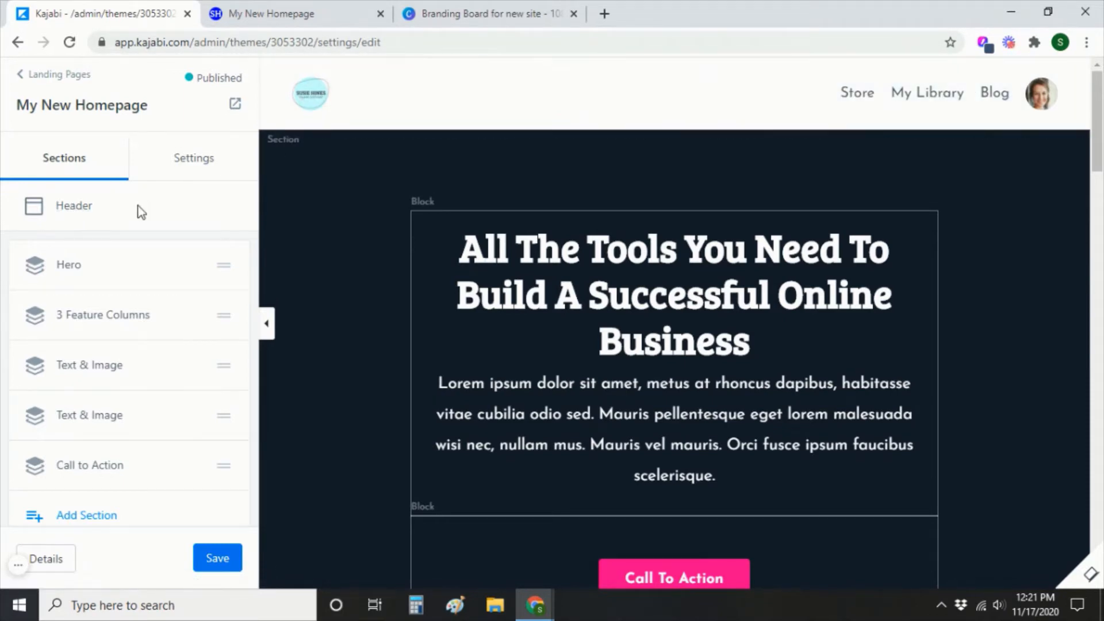
left_click(83, 212)
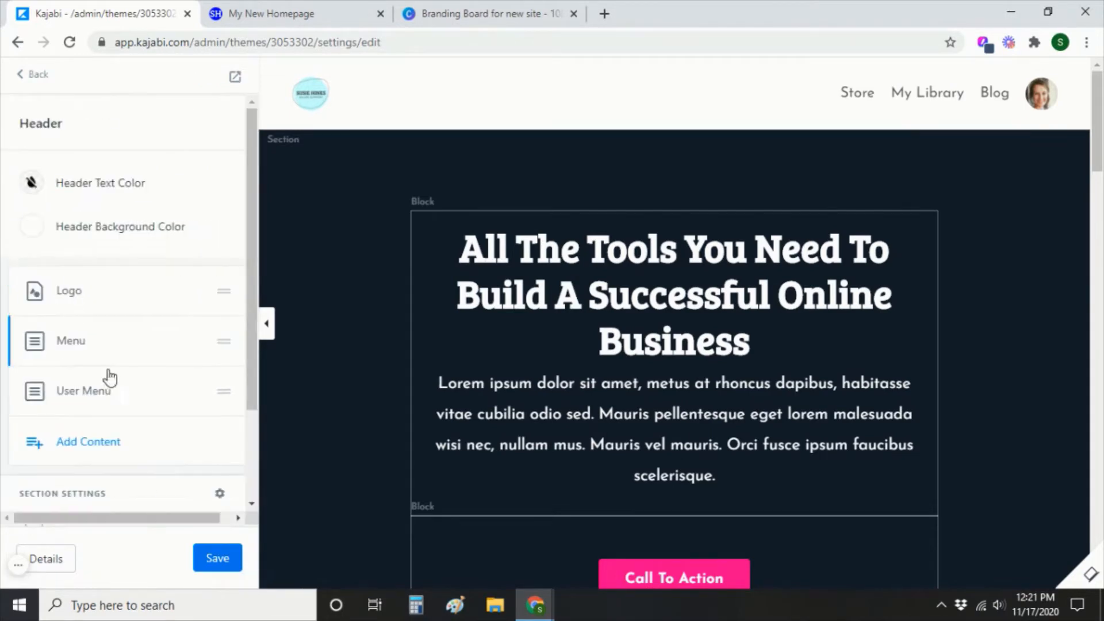
scroll(144, 414, "down", 2)
left_click(219, 416)
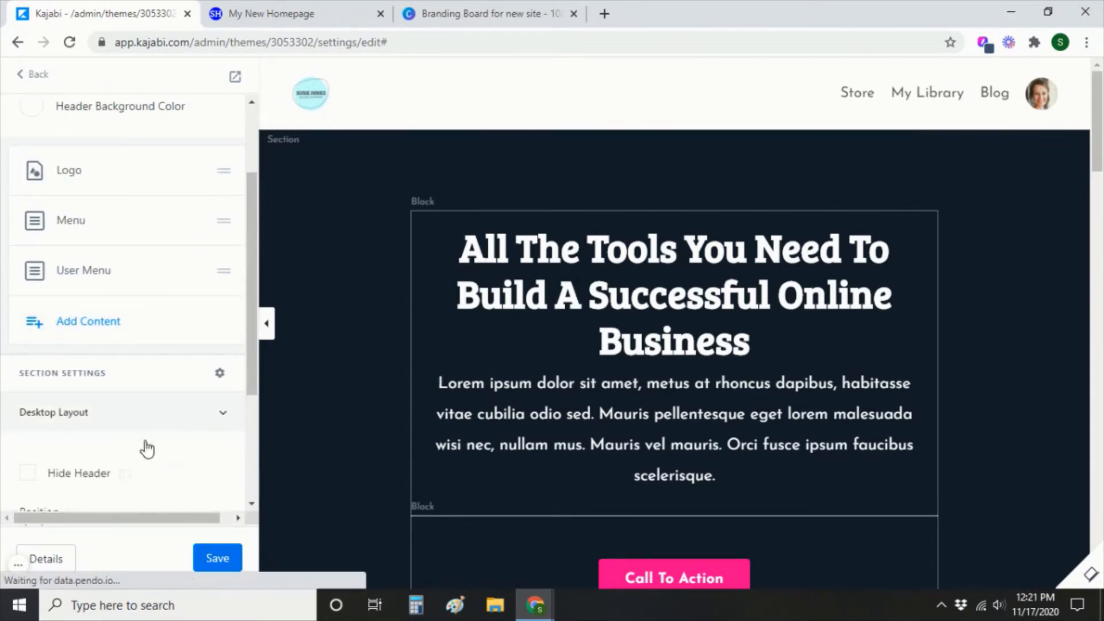
left_click(27, 472)
Tick Hide Header under Mobile Layout, then return to the section list scrolled down to Footer.
left_click(224, 412)
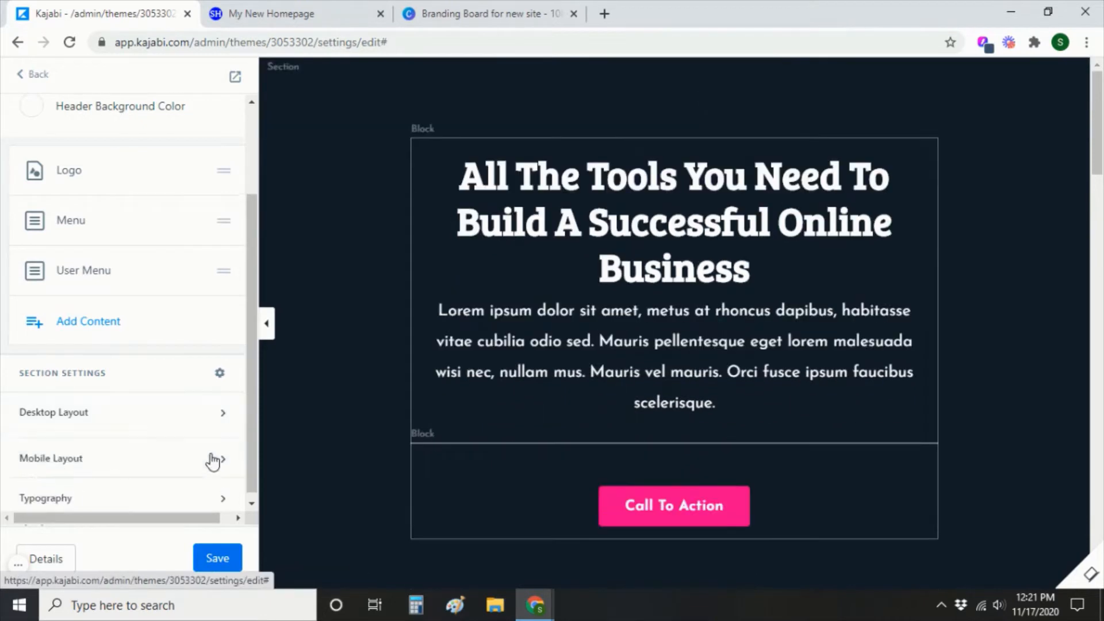
scroll(78, 474, "down", 3)
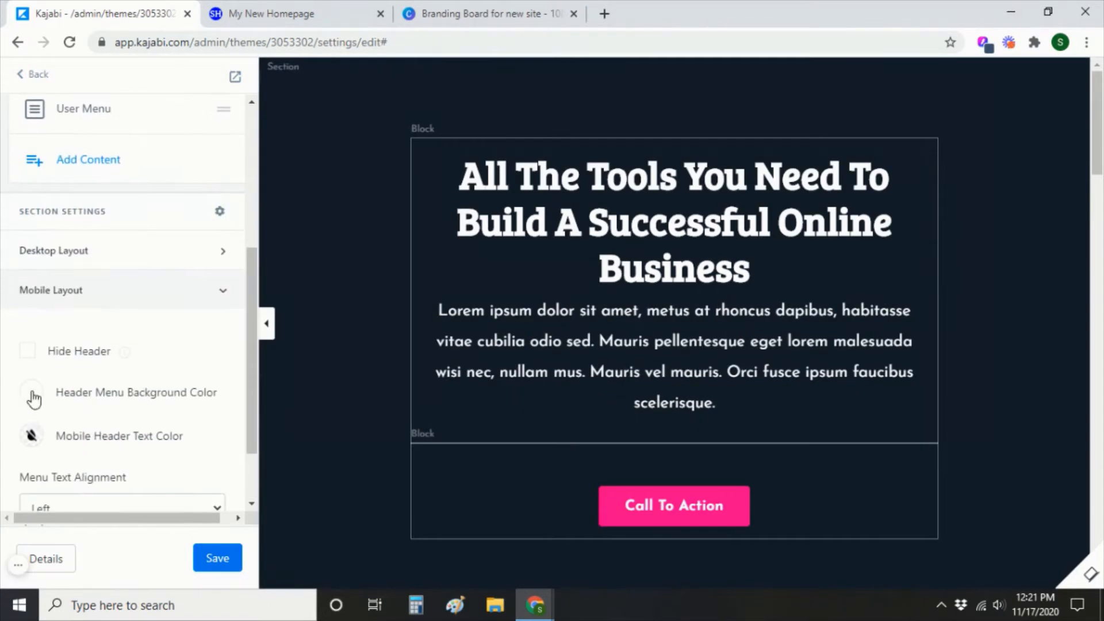
left_click(28, 352)
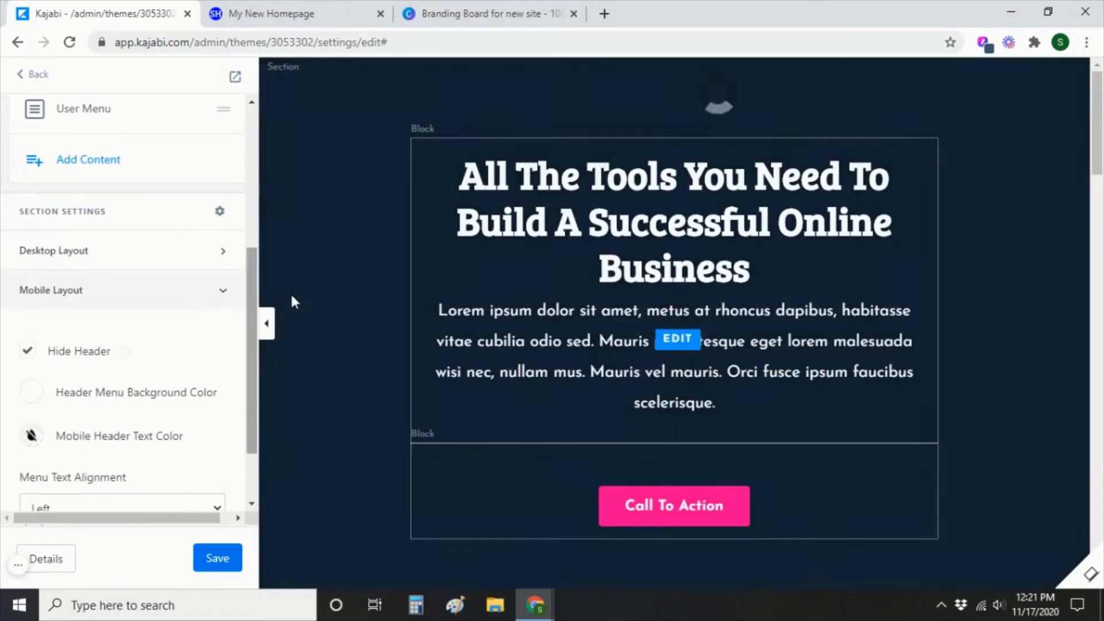
left_click(224, 291)
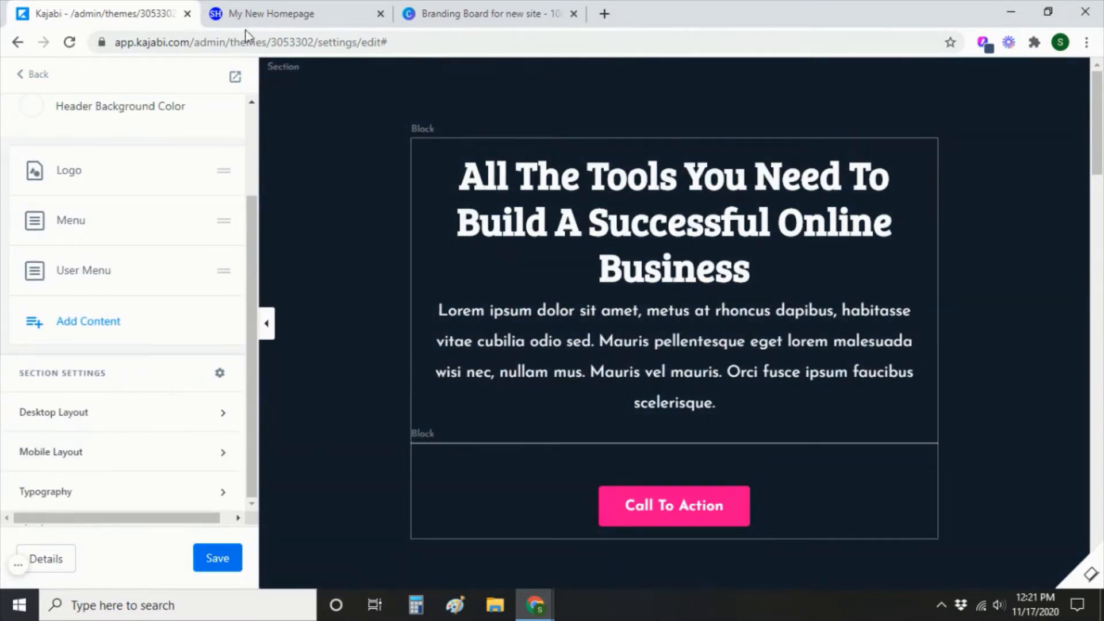
left_click(33, 85)
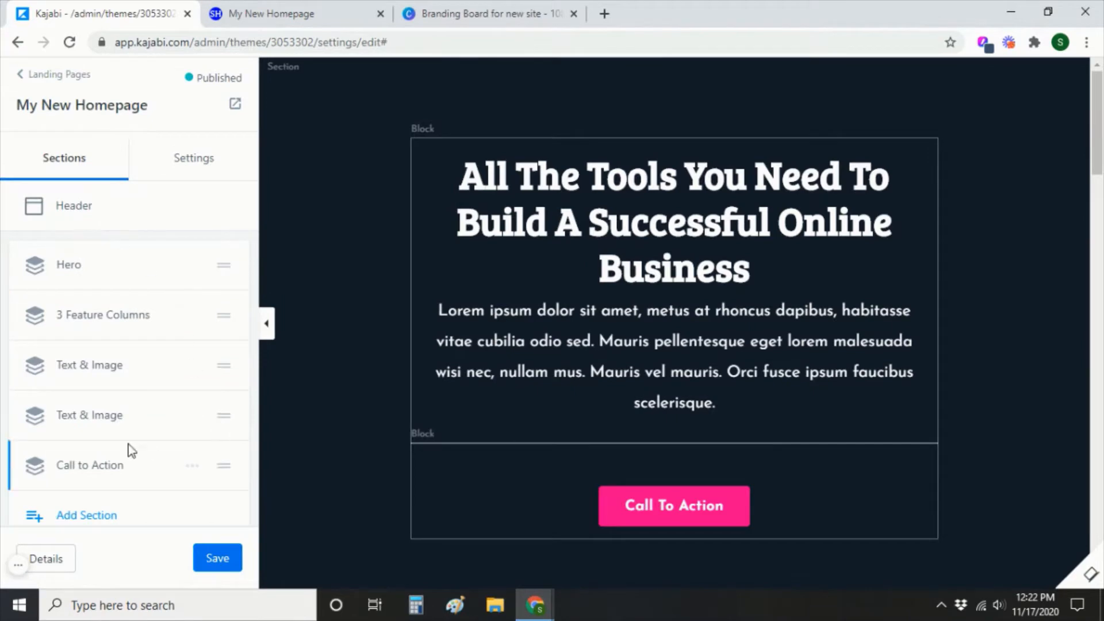
scroll(131, 451, "down", 3)
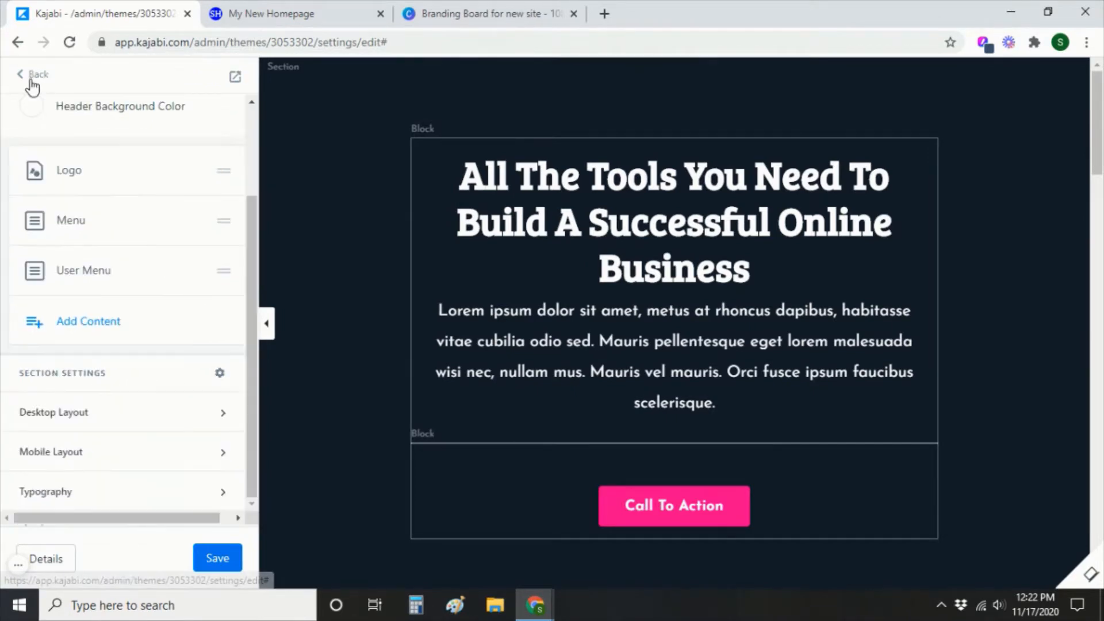
left_click(33, 85)
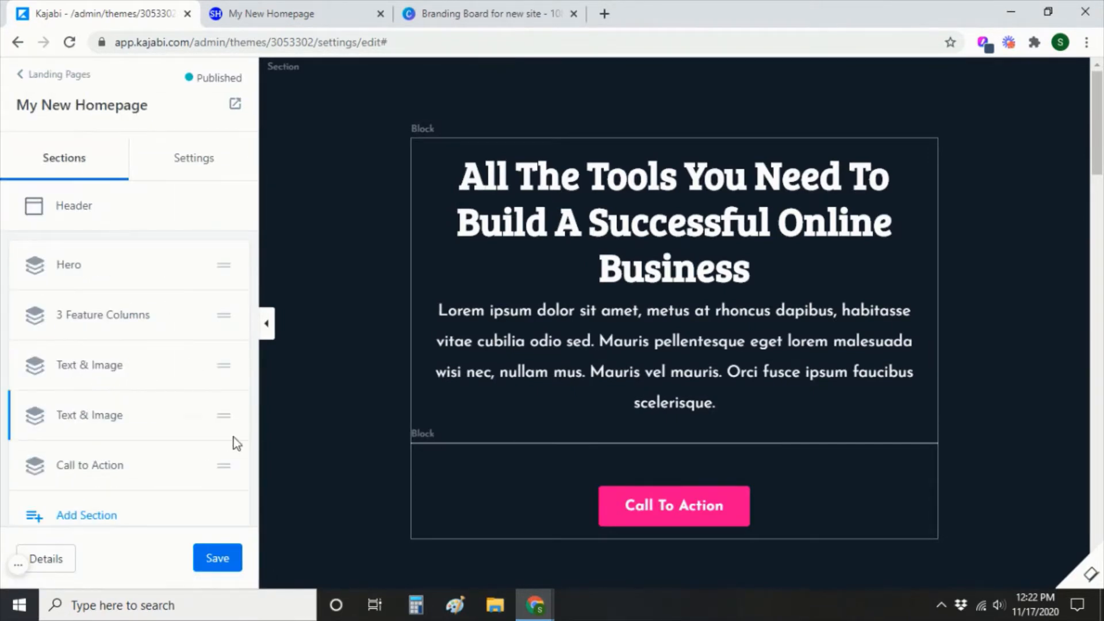
scroll(128, 451, "down", 3)
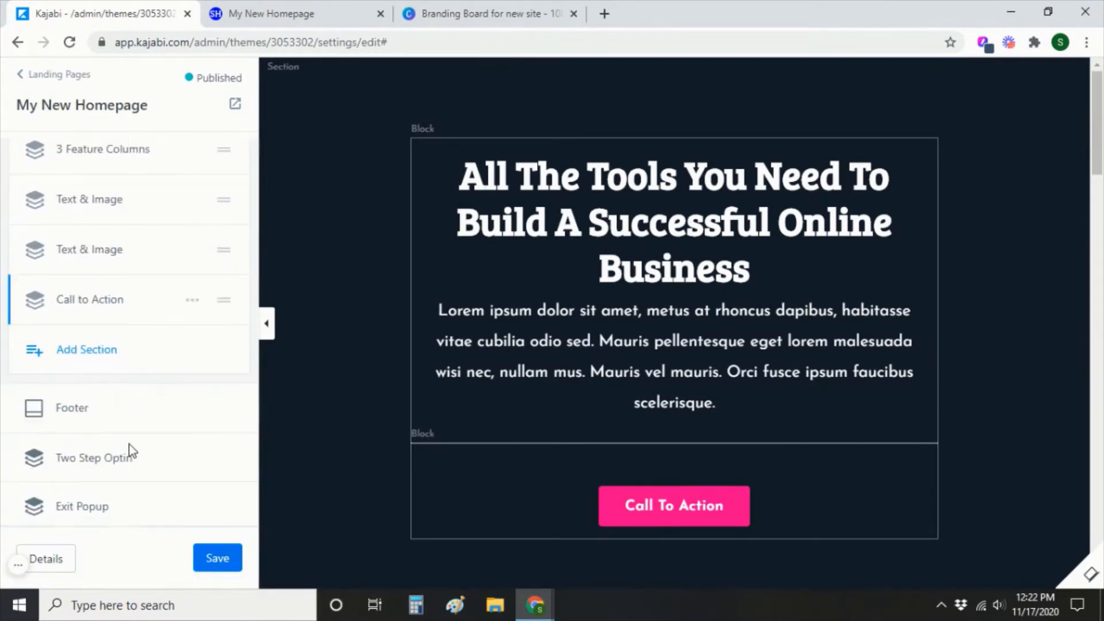
In Footer settings, tick Hide Footer under both Desktop and Mobile Layout, then save.
left_click(61, 397)
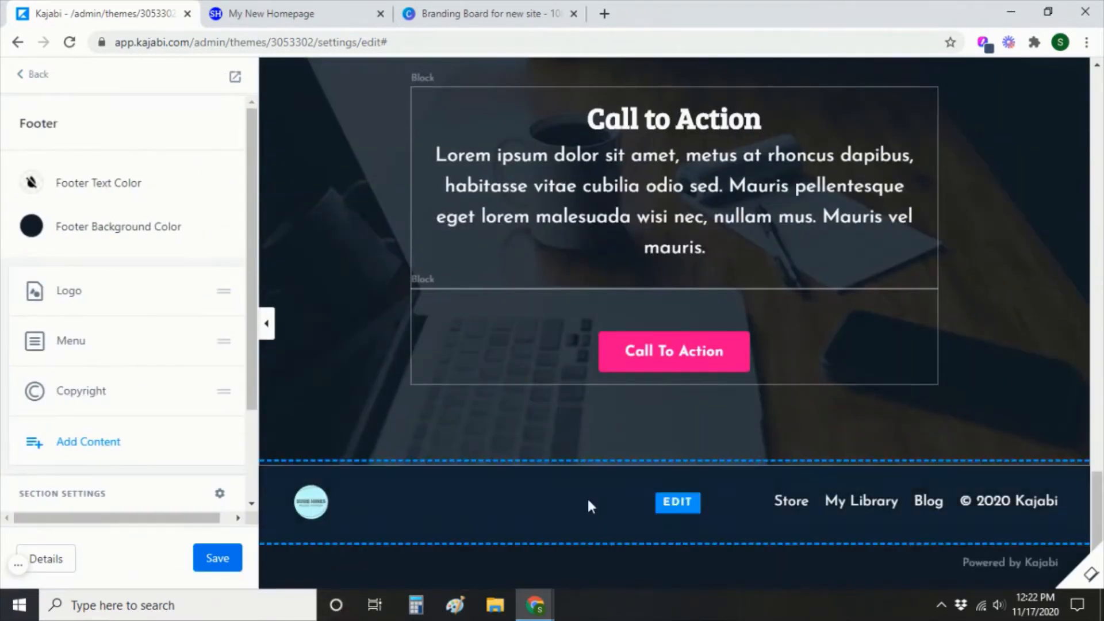
scroll(119, 461, "down", 2)
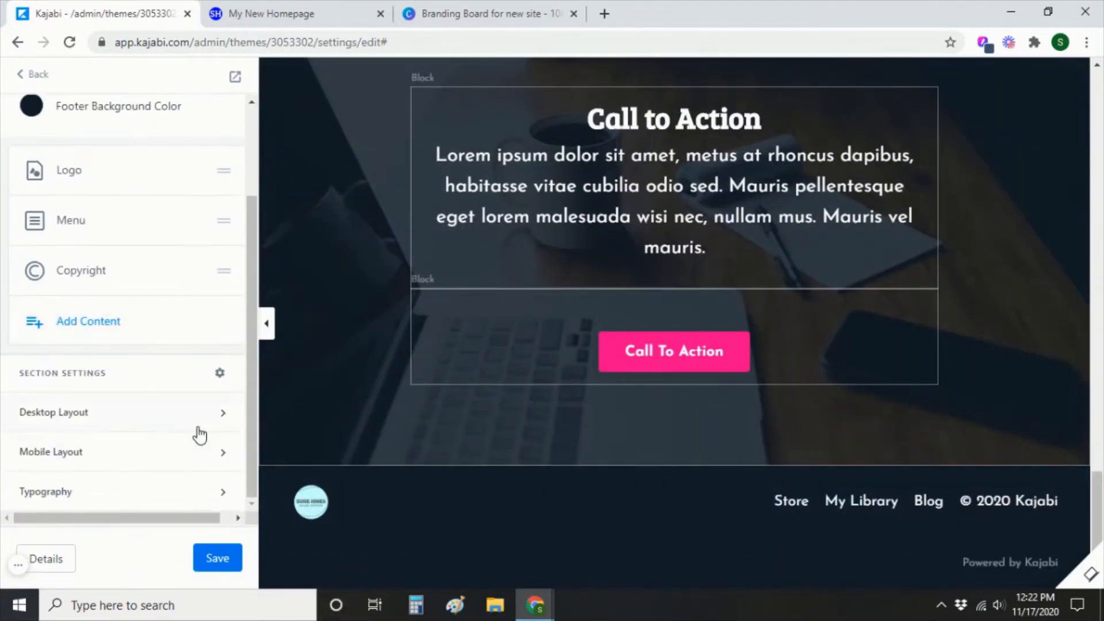
left_click(225, 420)
left_click(22, 475)
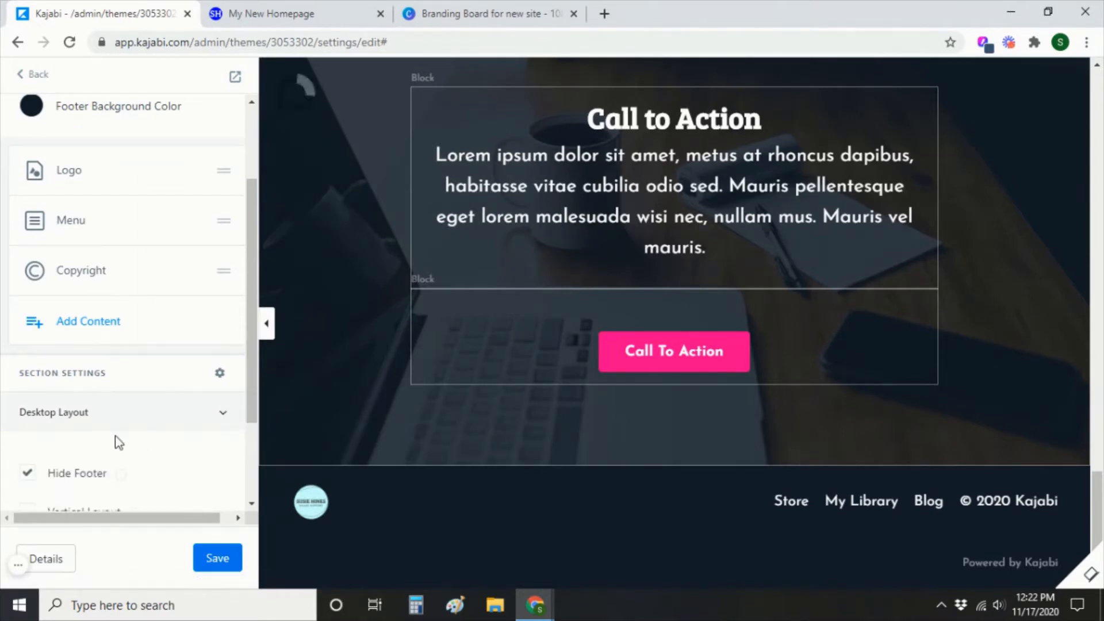
left_click(220, 412)
left_click(226, 460)
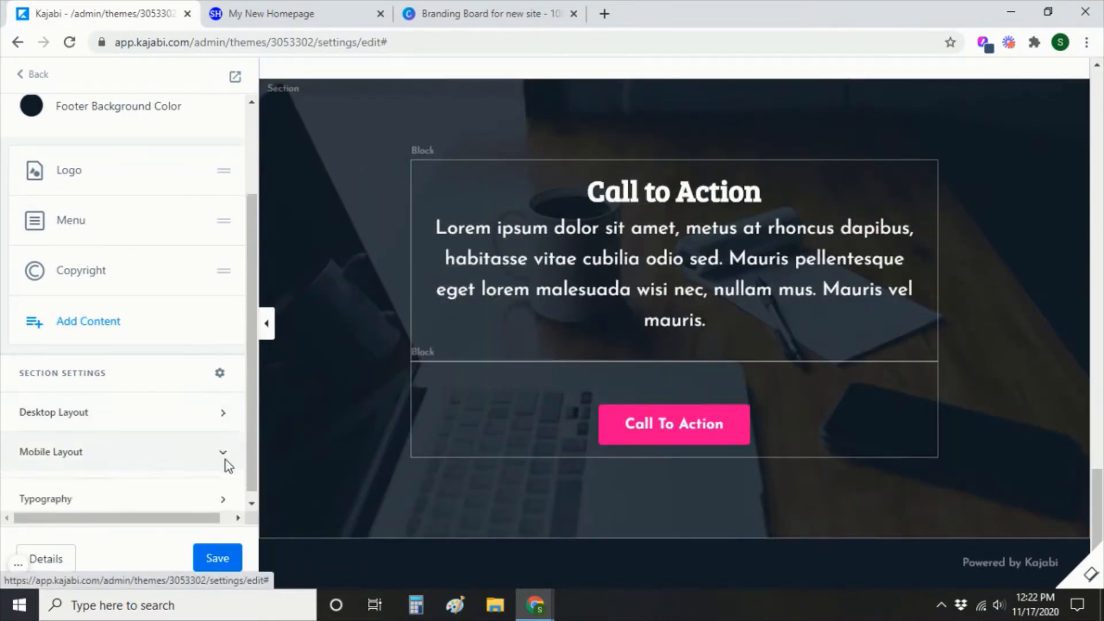
scroll(59, 503, "down", 2)
left_click(27, 432)
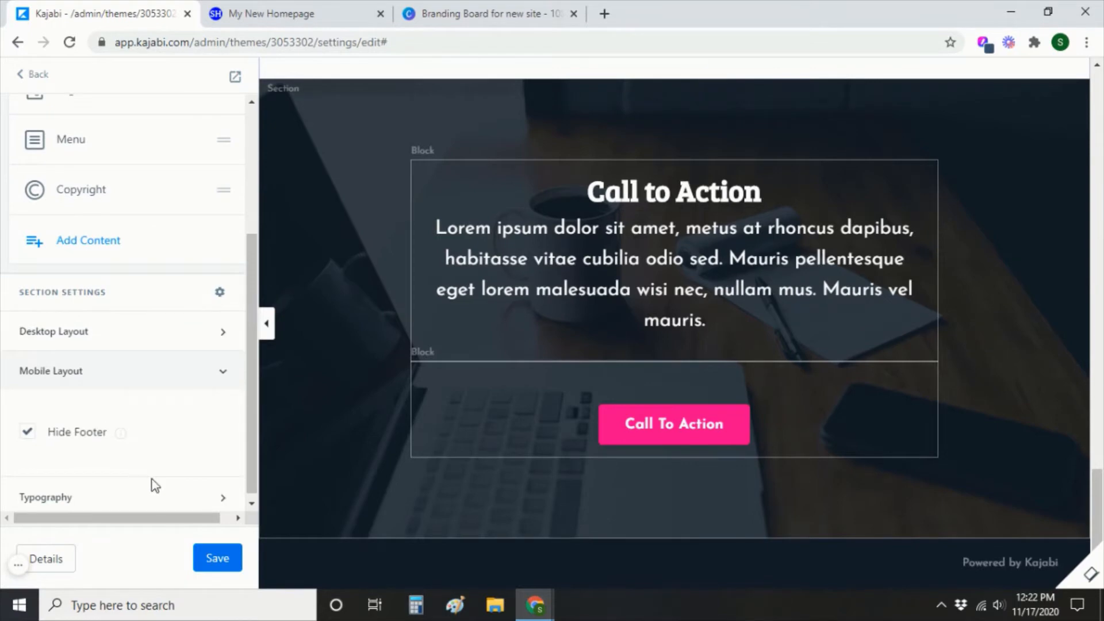
left_click(217, 558)
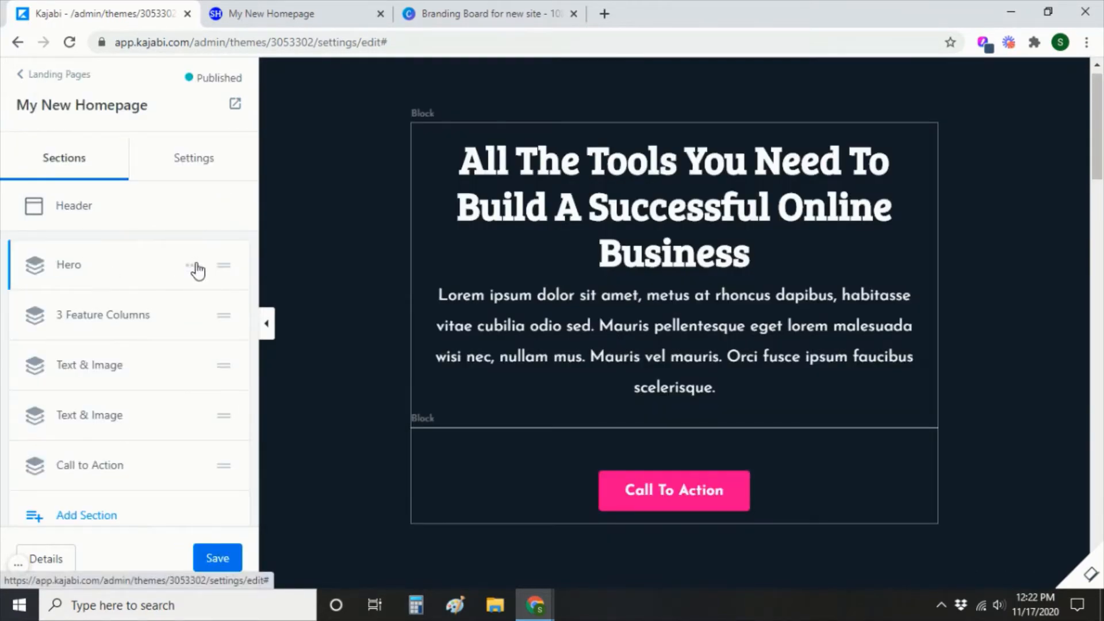
Use the Hero row's Rename option to change its name to 'Mission Statement'.
left_click(194, 265)
left_click(109, 294)
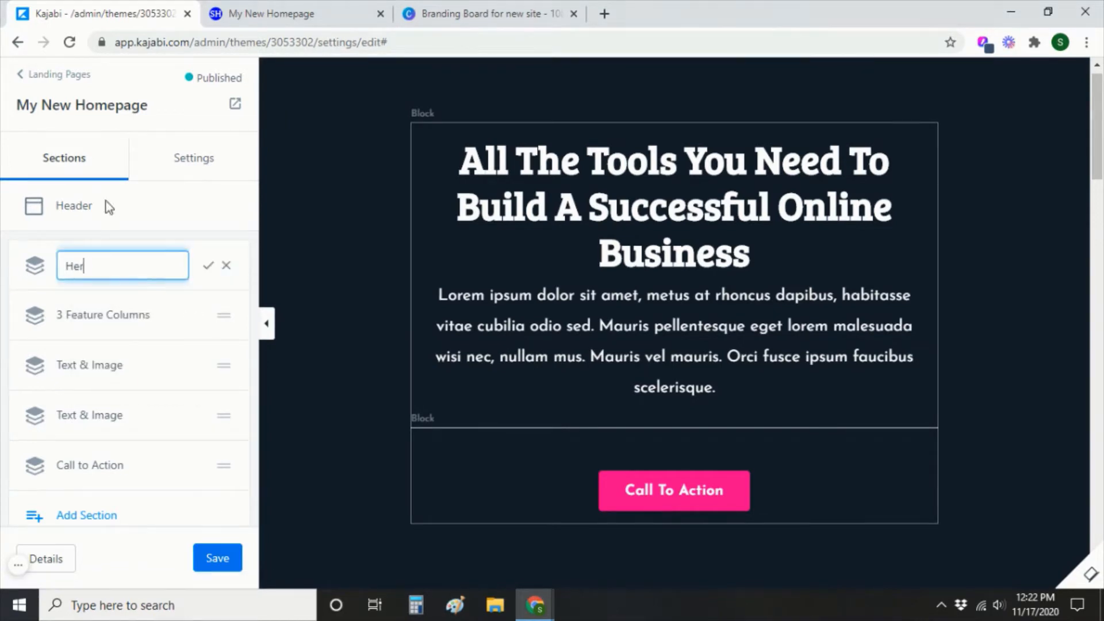
key("BackSpace")
key("BackSpace")
key("BackSpace")
type("Mission Statement")
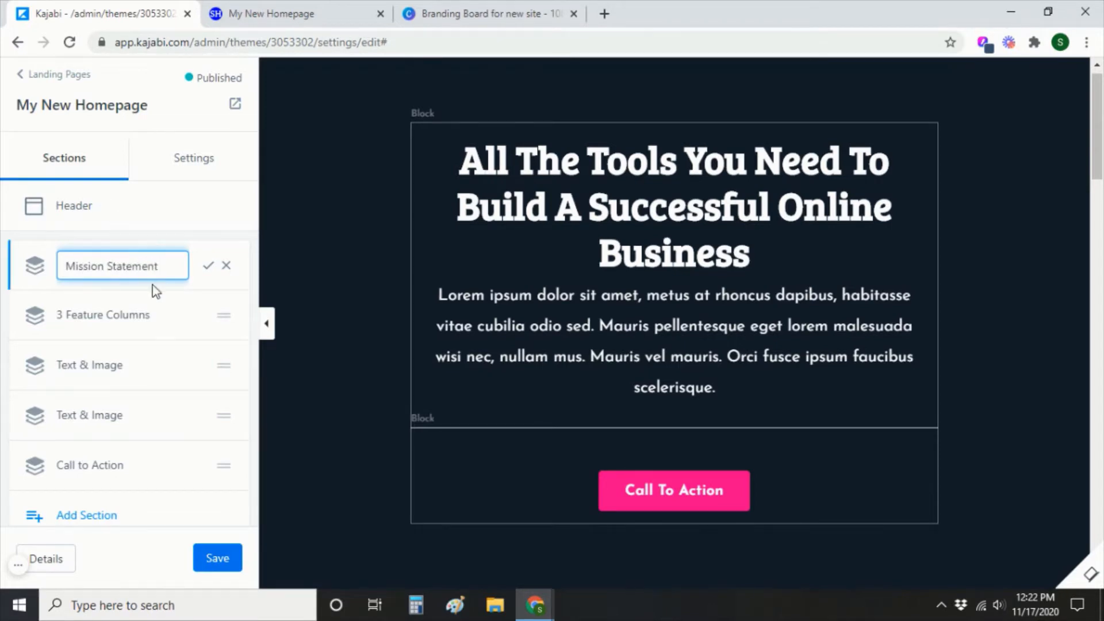
left_click(209, 265)
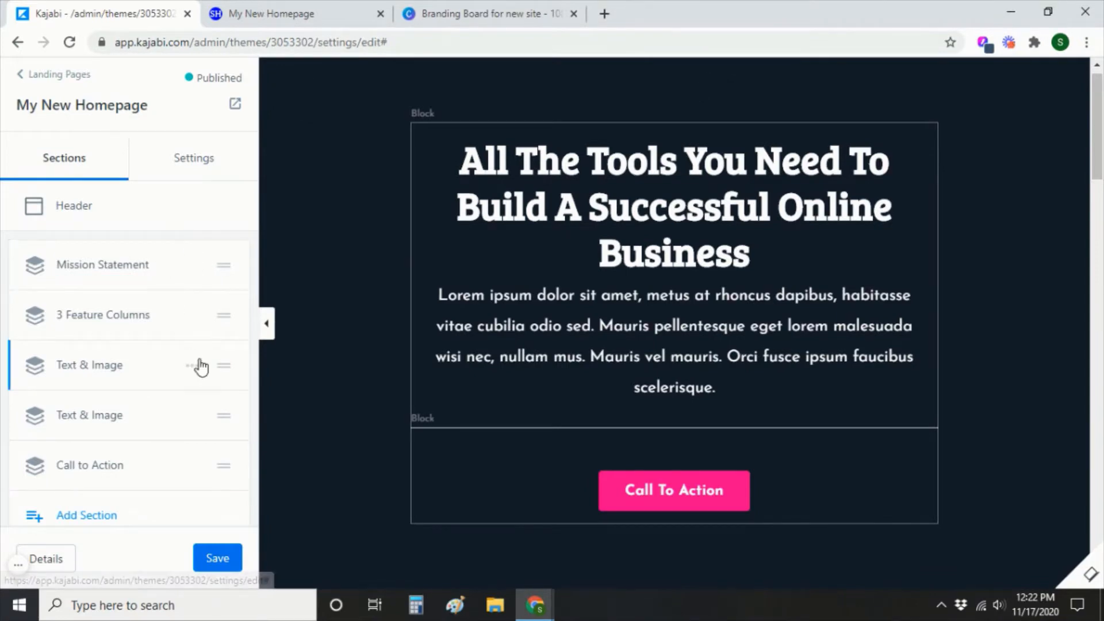
Select the MY MISSION STATEMENT paragraph text on the Canva branding board.
left_click(446, 18)
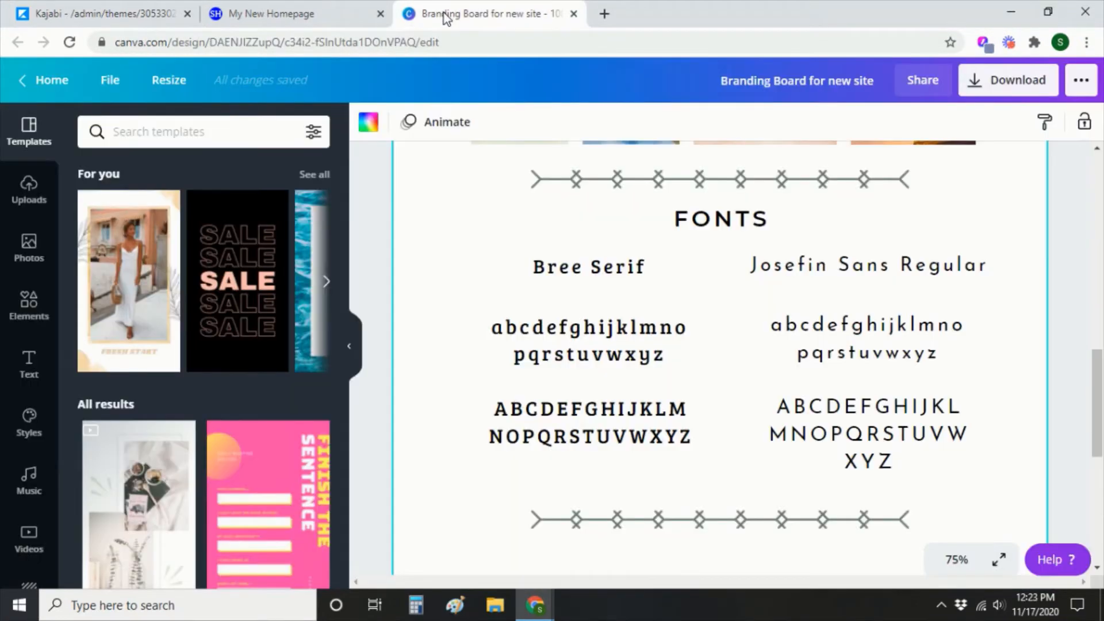
scroll(849, 397, "down", 6)
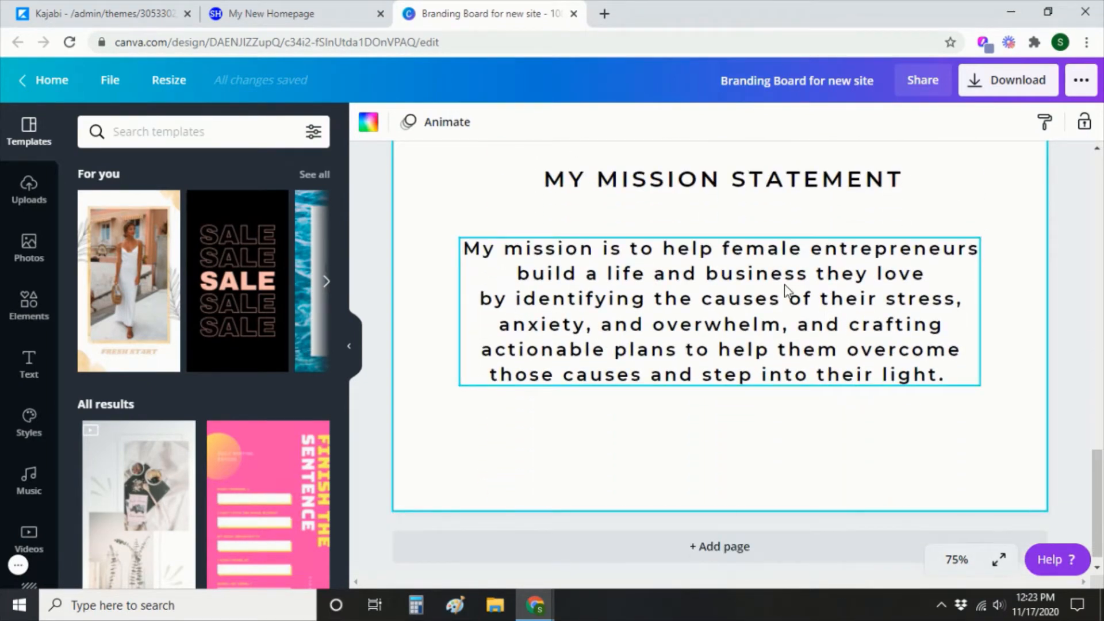
left_click(786, 288)
left_click(952, 377)
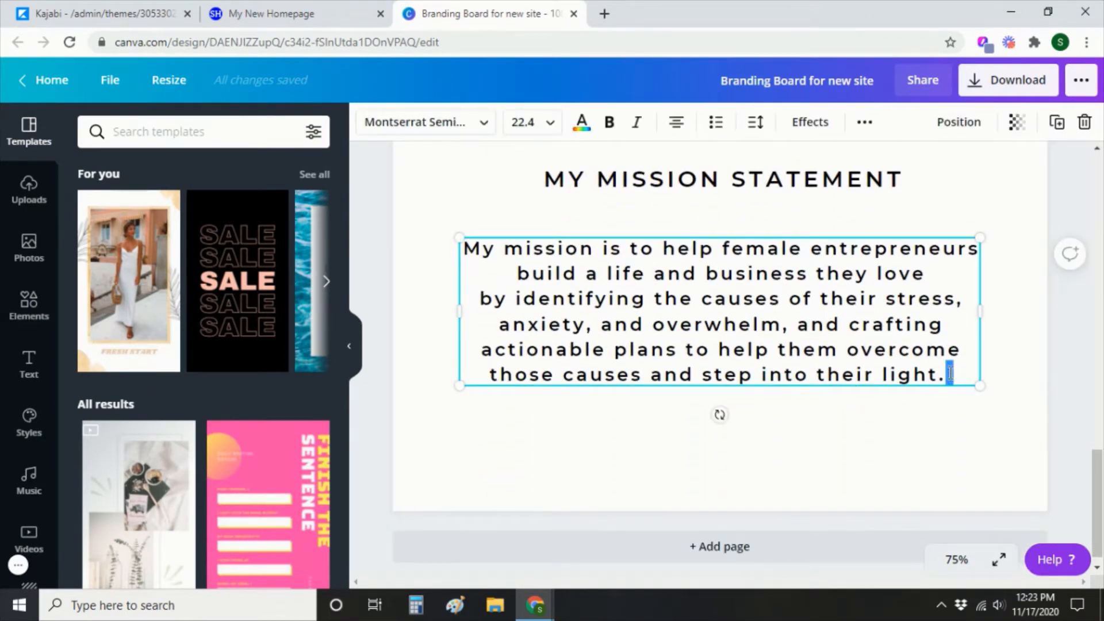
left_click_drag(663, 248, 945, 373)
key("ctrl+c")
Change the end of the hero heading to 'Love the Life You're Living' in the fullscreen text editor.
left_click(110, 12)
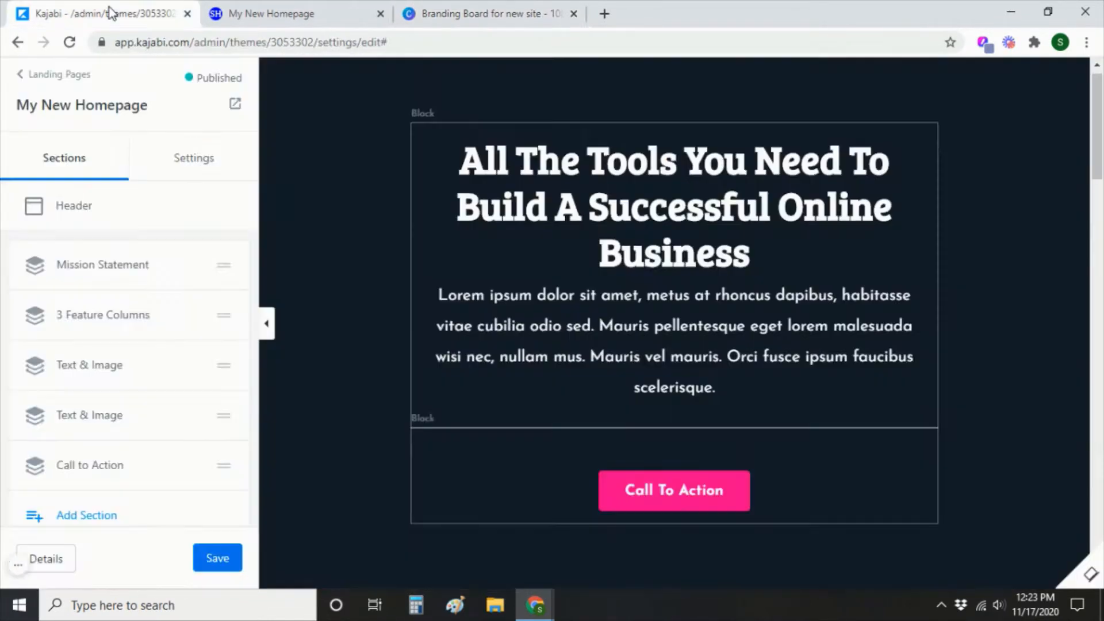
left_click(714, 352)
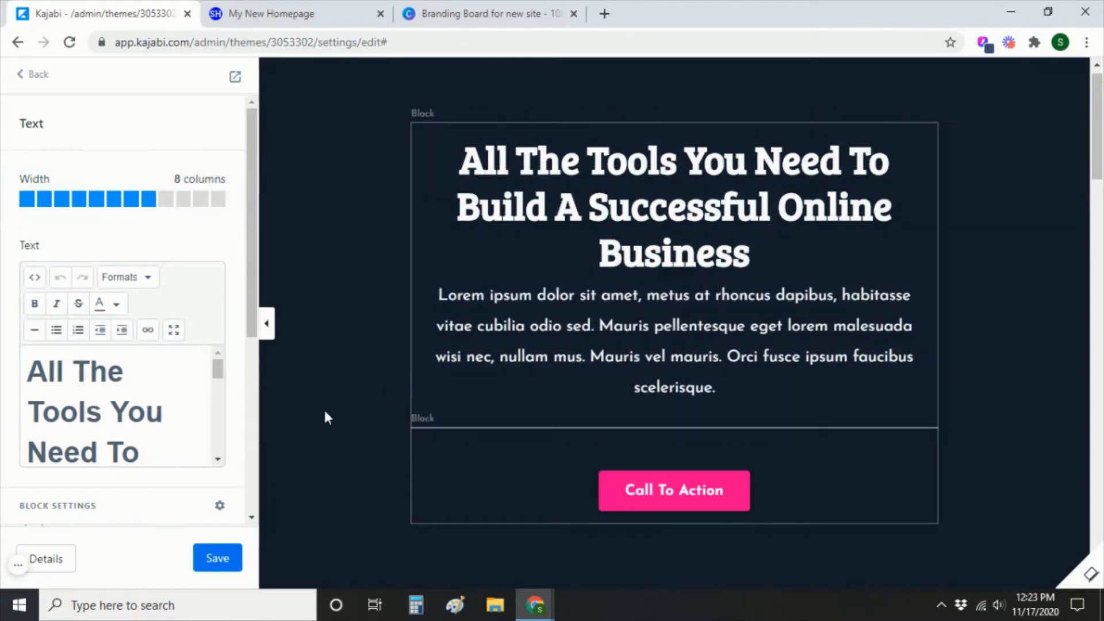
left_click(175, 332)
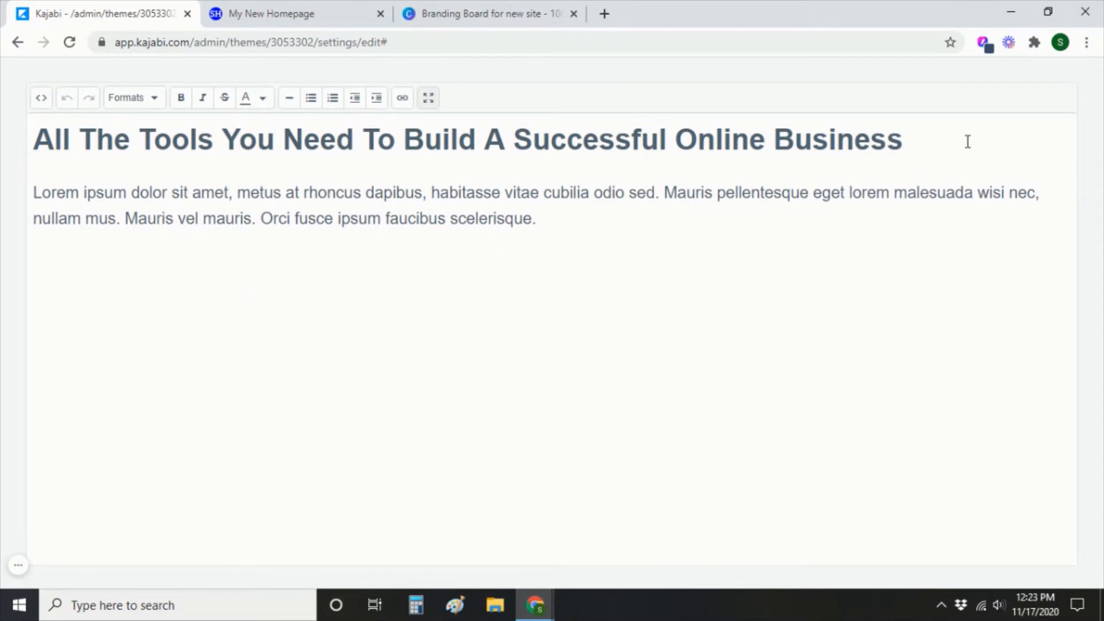
left_click_drag(968, 141, 409, 136)
type("L")
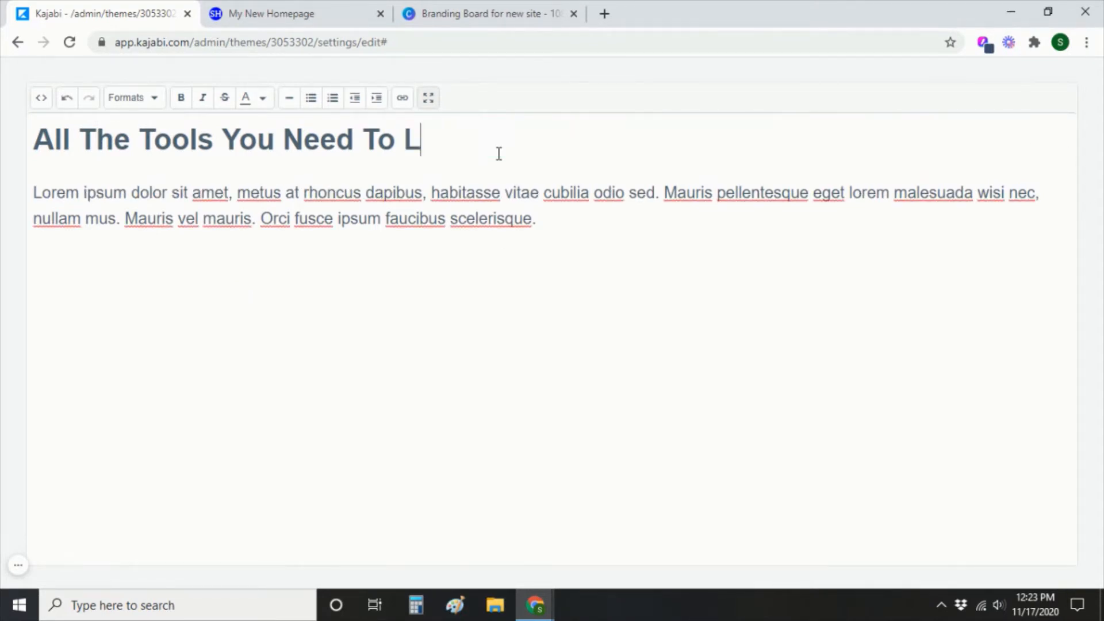
type("ove the Life You're Living")
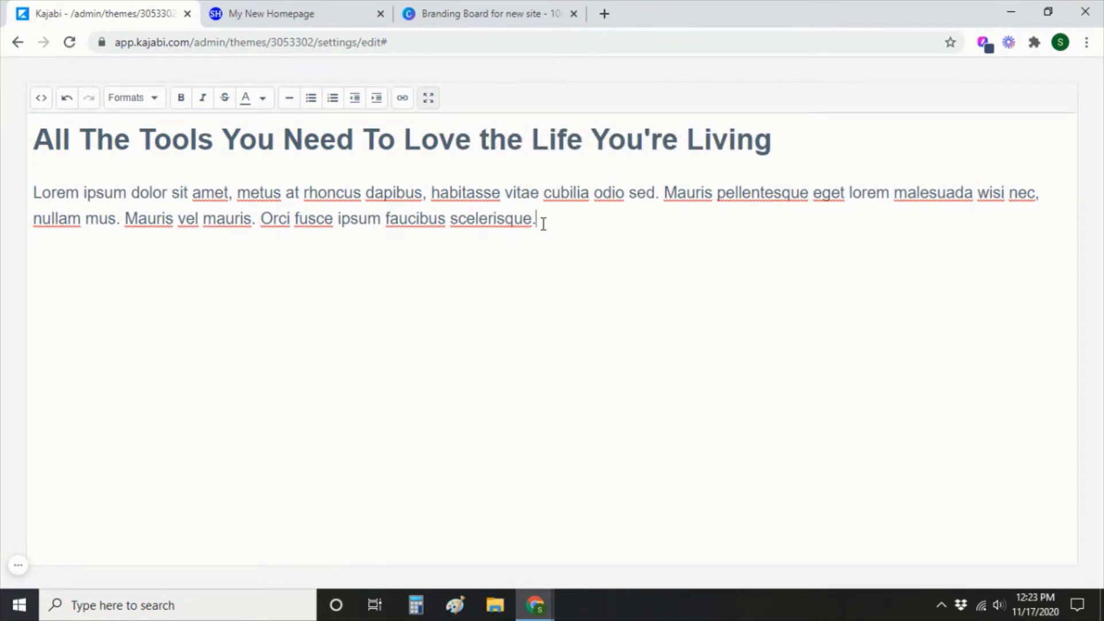
Replace the Lorem placeholder paragraph with the pasted mission statement beginning 'I', then save.
left_click_drag(538, 219, 30, 207)
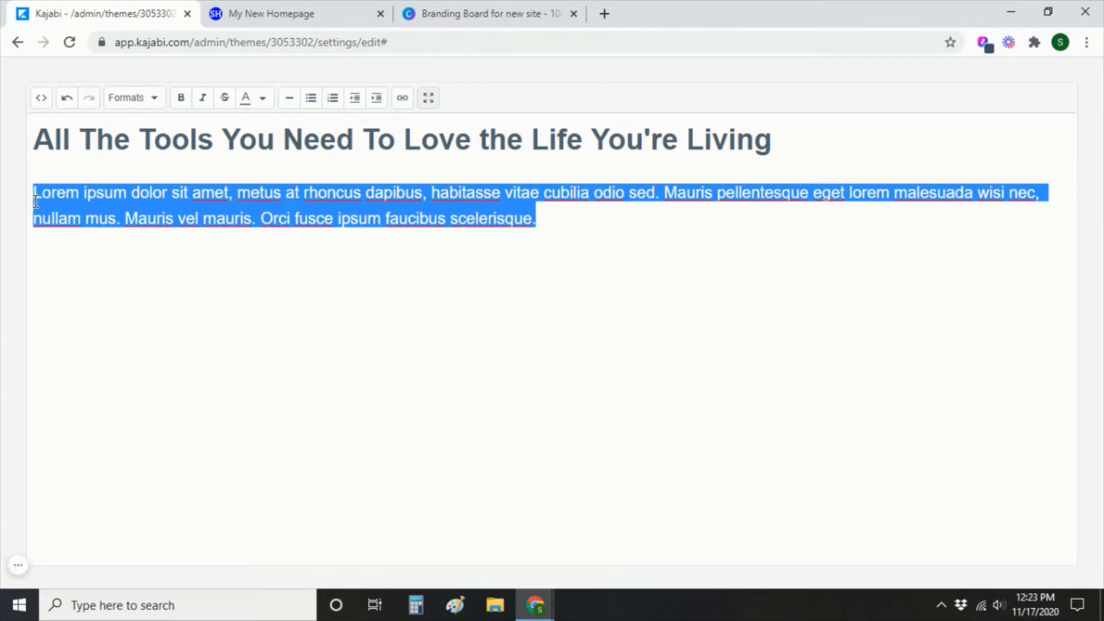
key("ctrl+v")
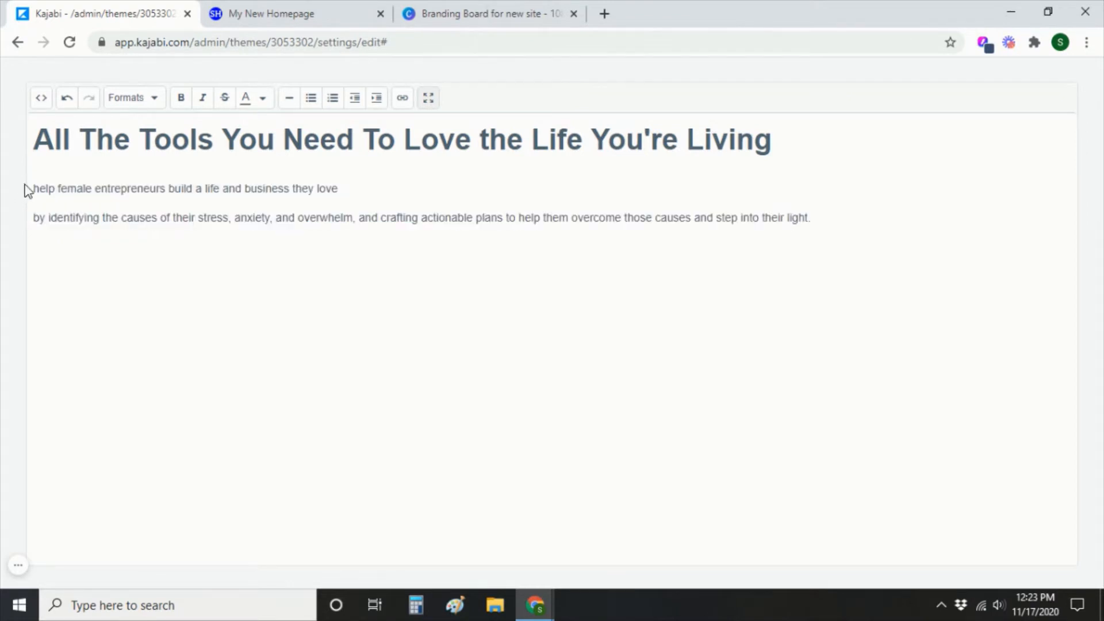
key("Home")
key("BackSpace")
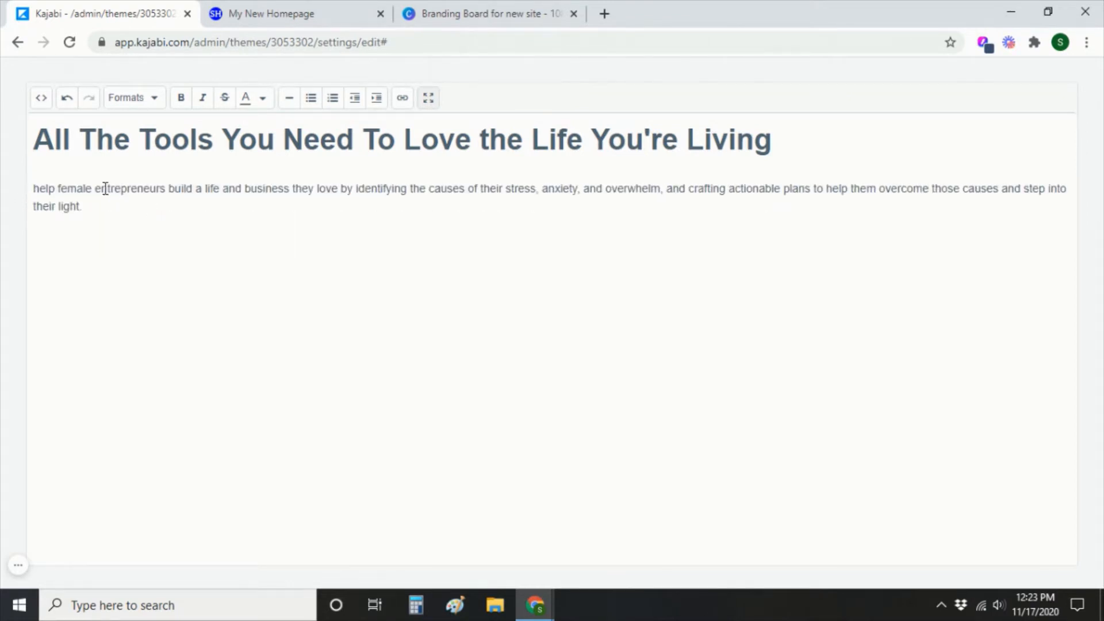
type("I")
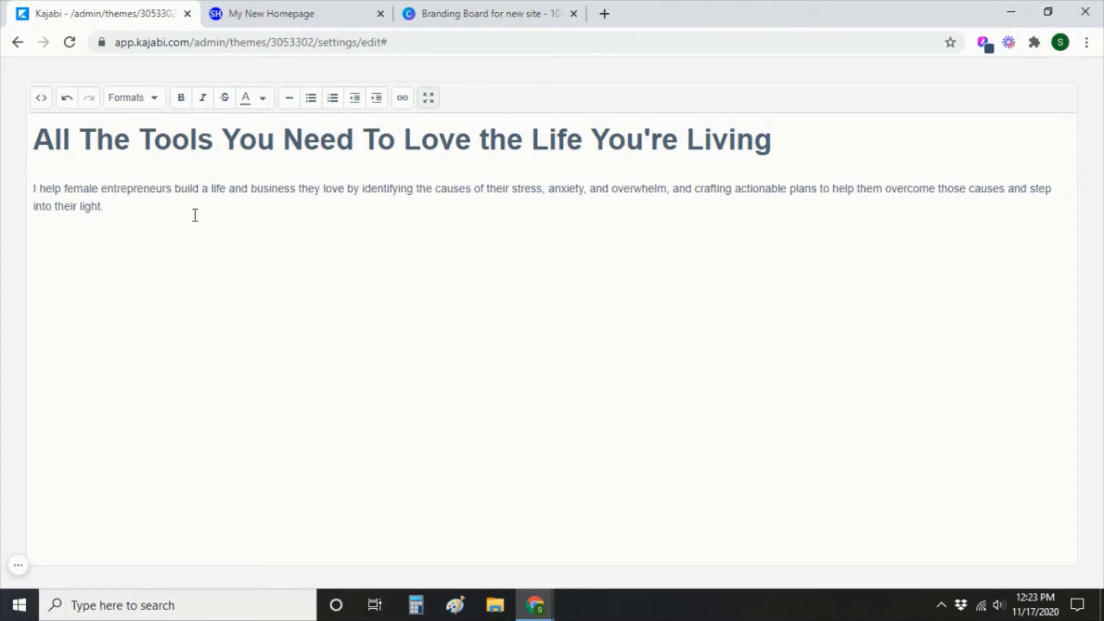
left_click(428, 99)
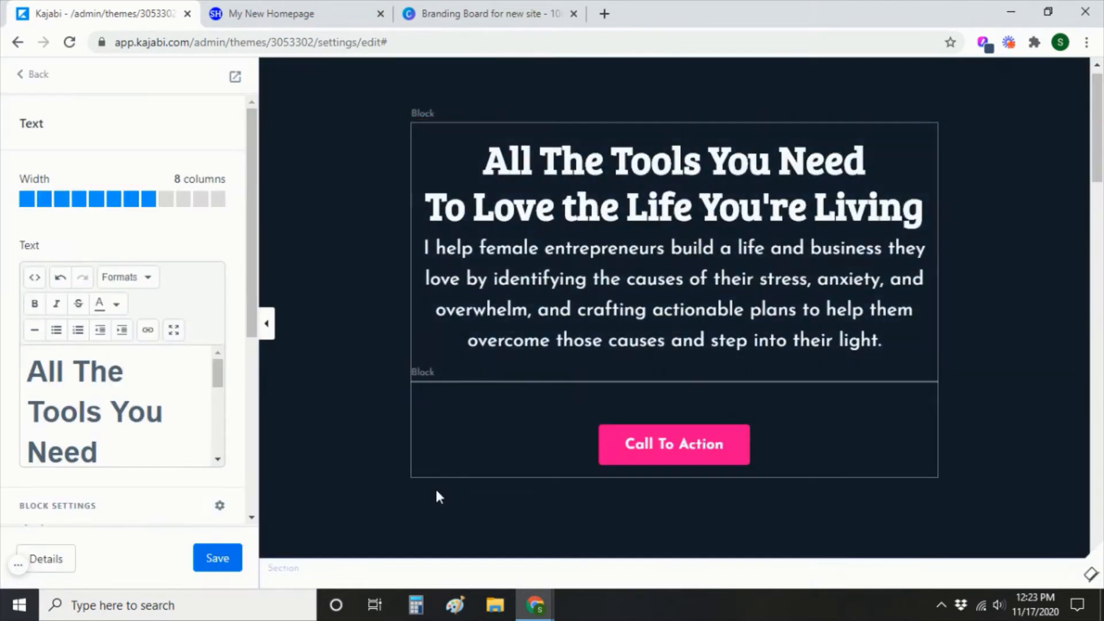
left_click(217, 561)
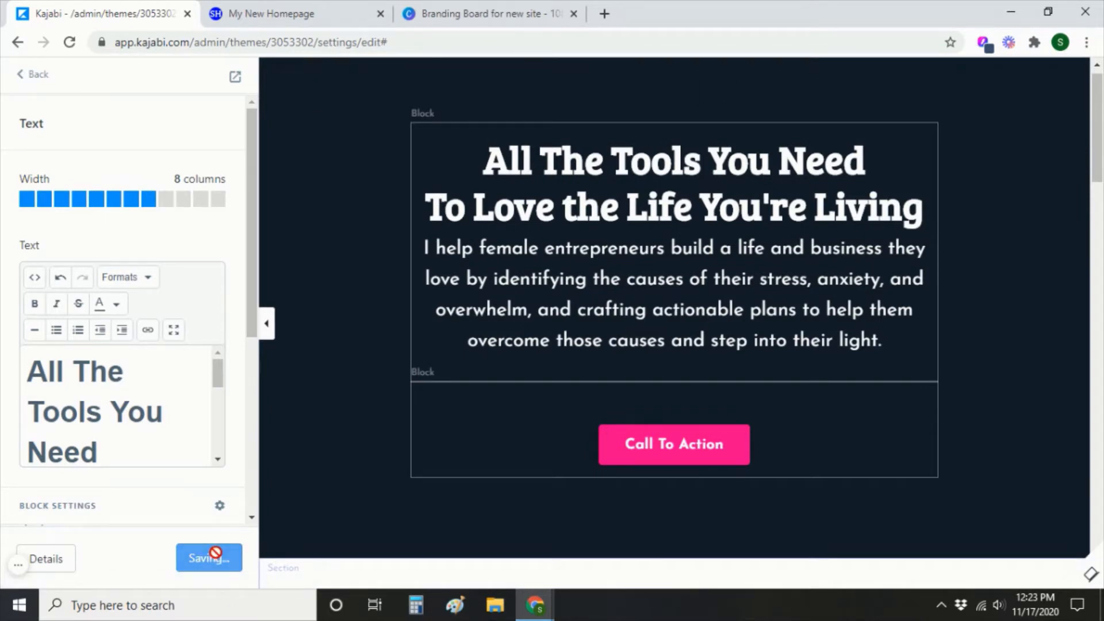
In the Mission Statement section settings, choose to upload a new file for Background Image.
left_click(36, 81)
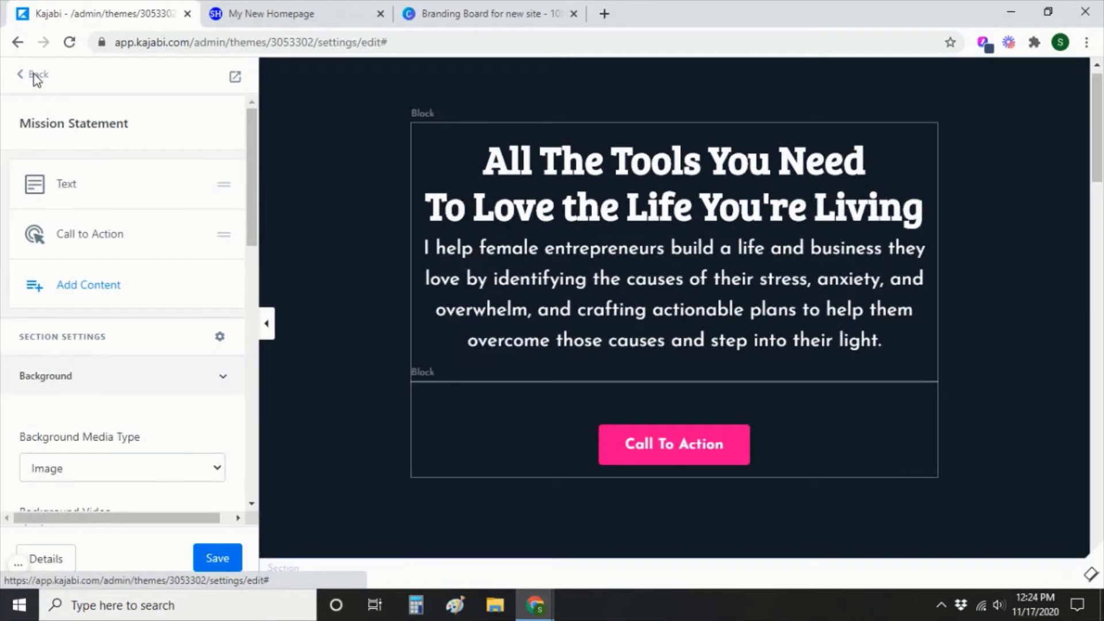
scroll(191, 386, "down", 1)
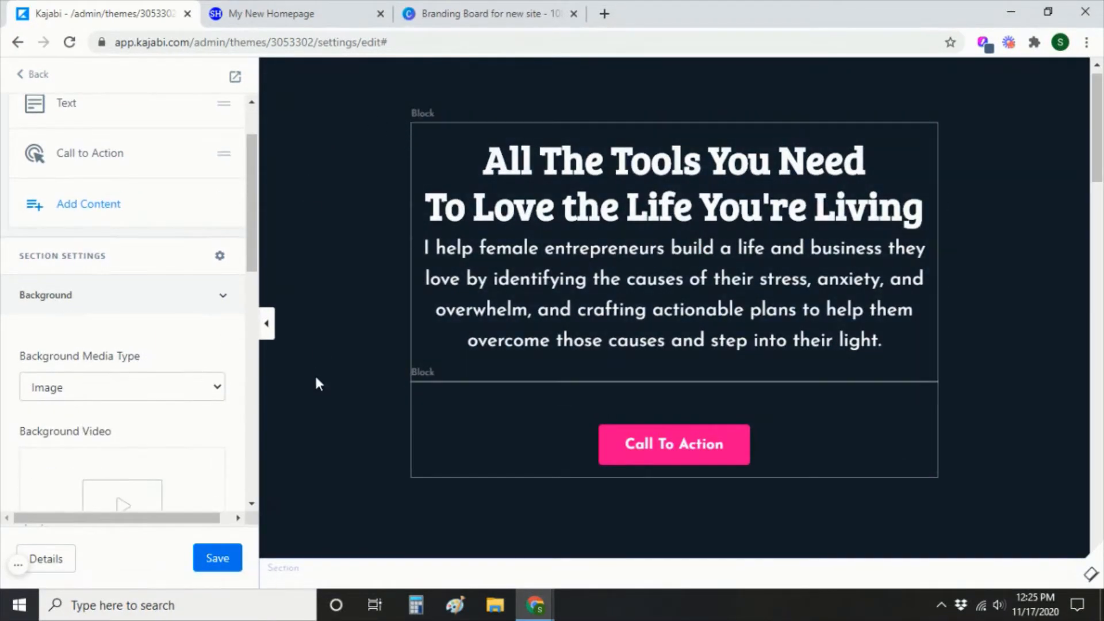
scroll(128, 365, "down", 4)
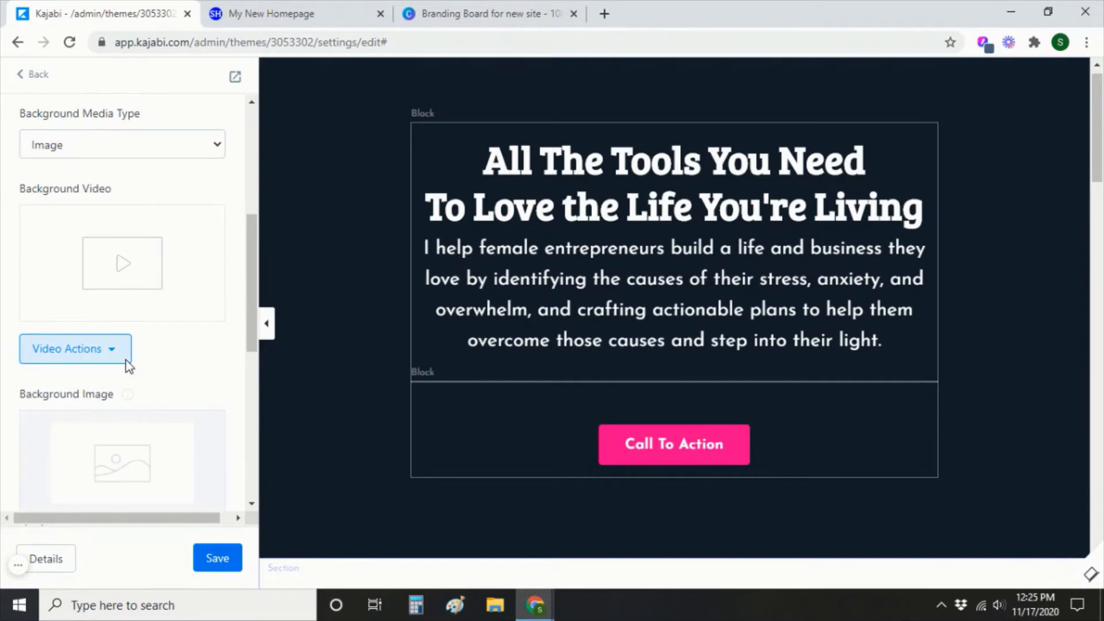
scroll(128, 365, "down", 3)
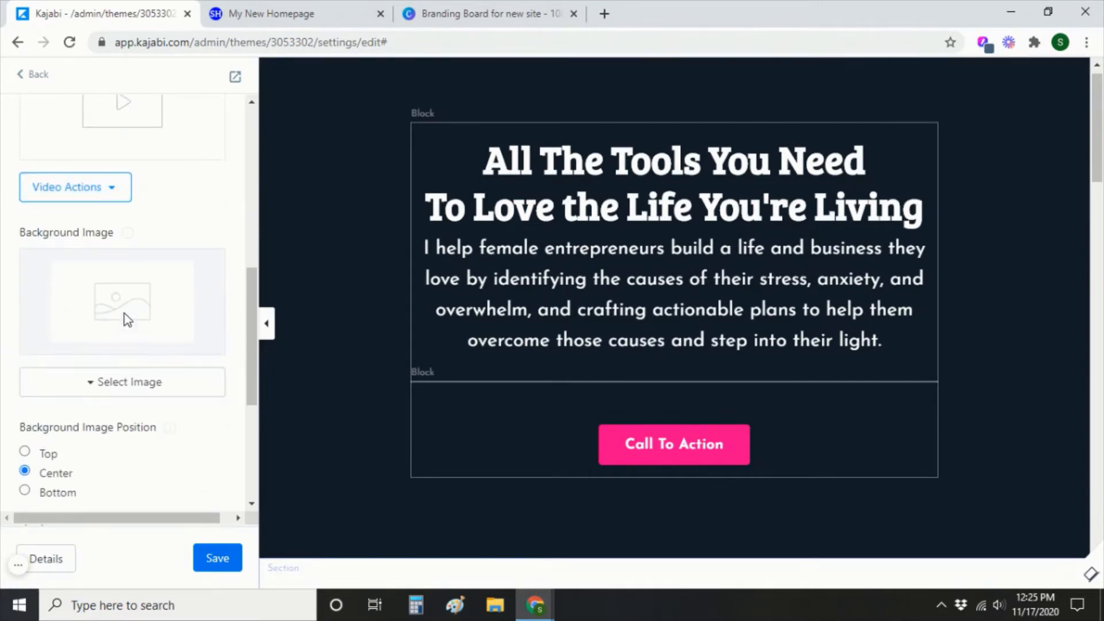
mouse_move(128, 233)
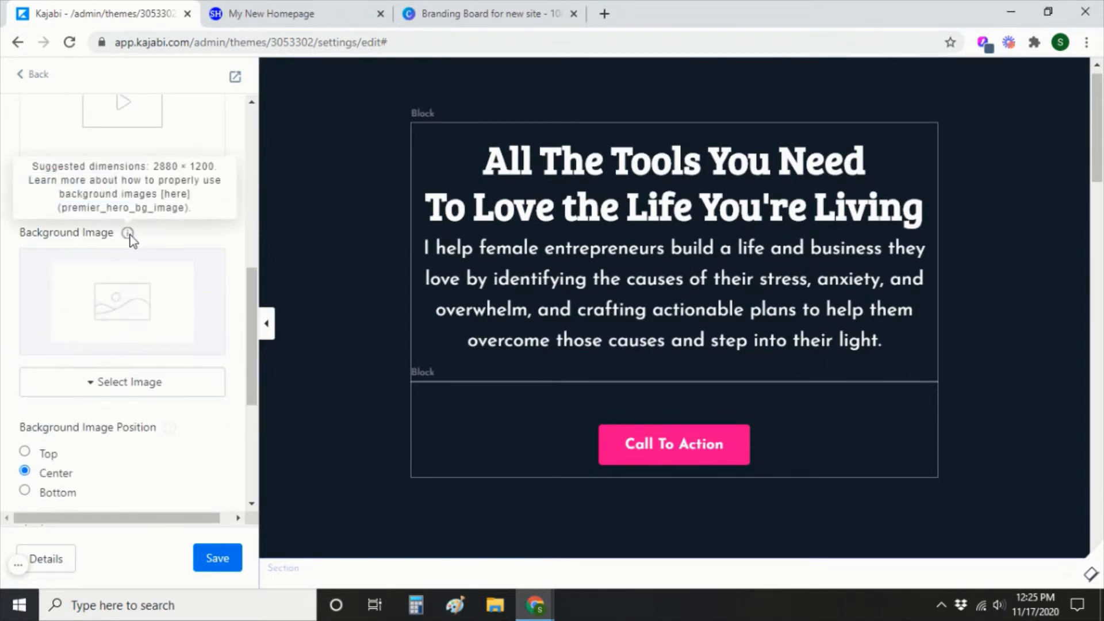
left_click(151, 397)
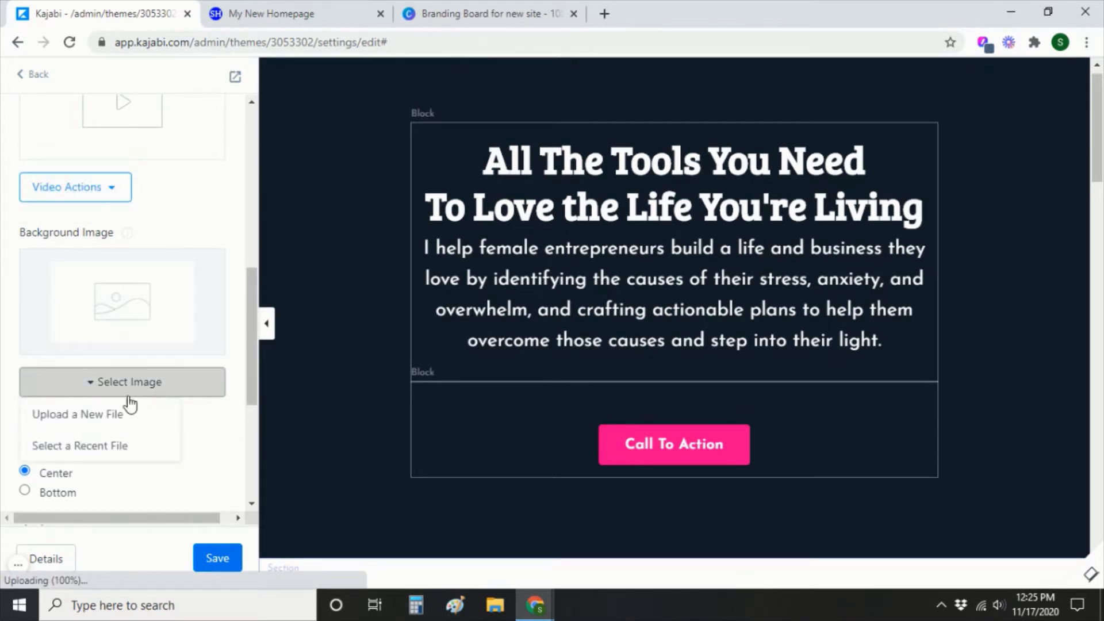
left_click(67, 415)
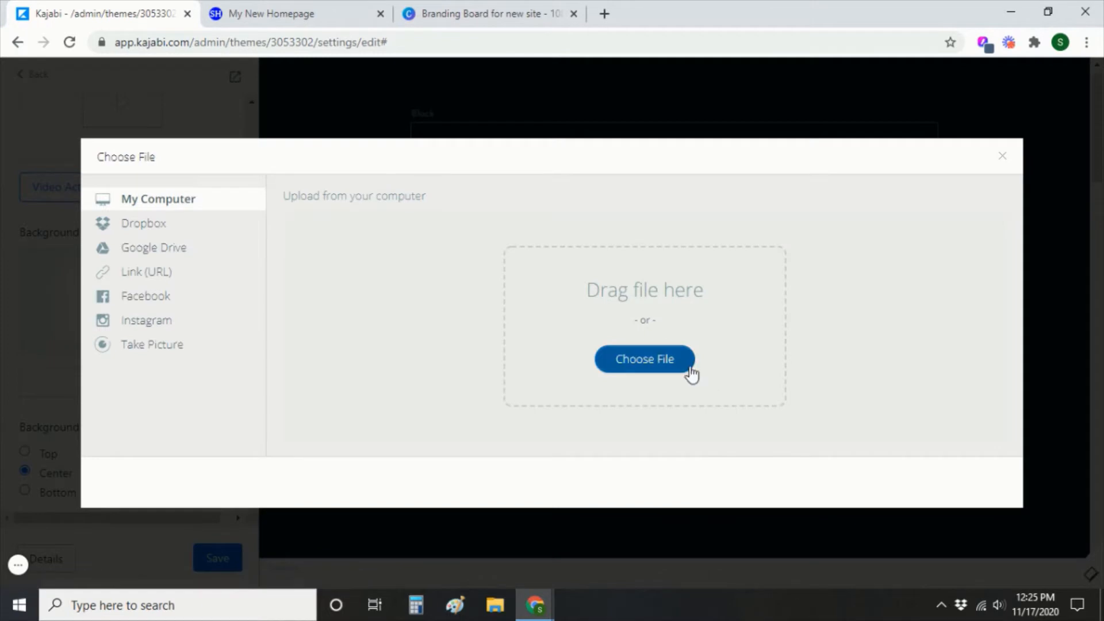
Upload the Hero background image from Desktop > Kajabi Initial Set-Up Images > Video 2 and save the crop.
left_click(690, 365)
left_click(69, 119)
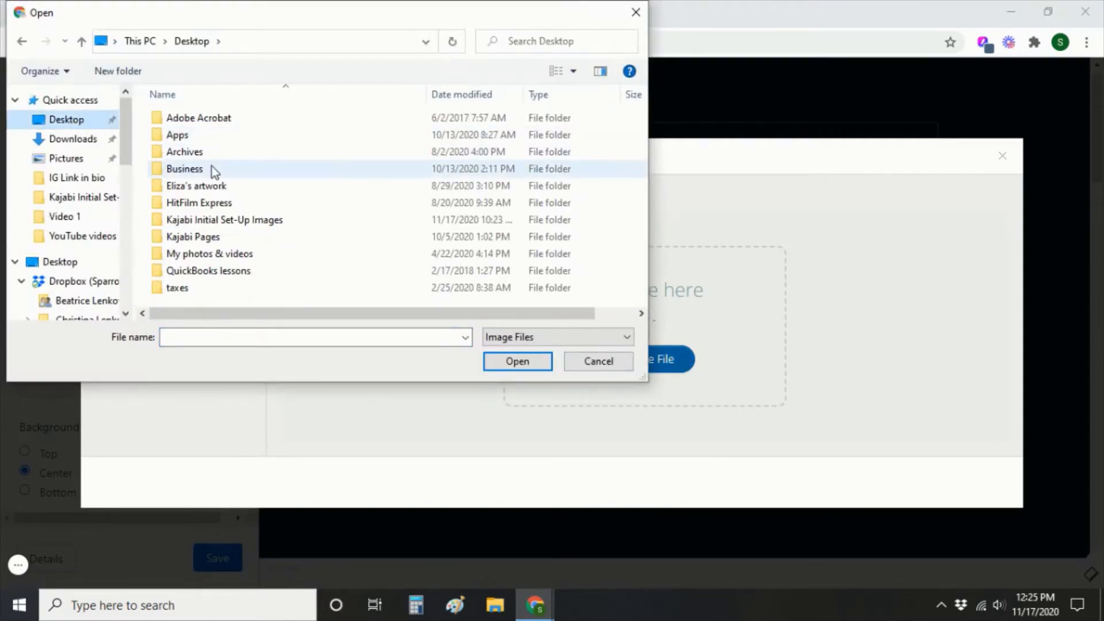
double_click(222, 219)
double_click(290, 143)
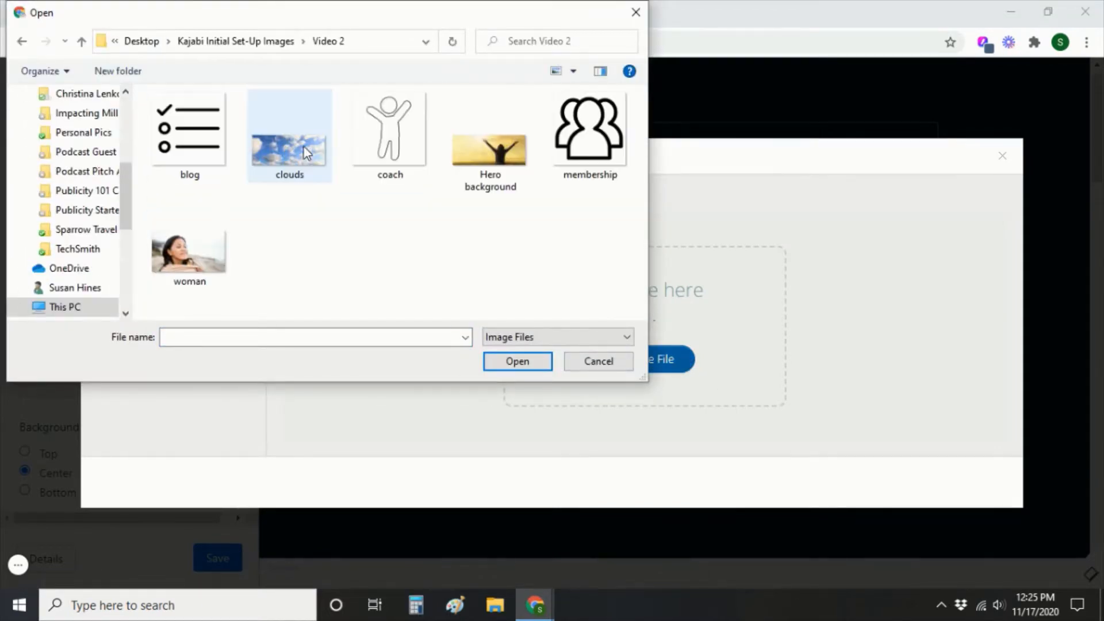
double_click(501, 150)
left_click(977, 489)
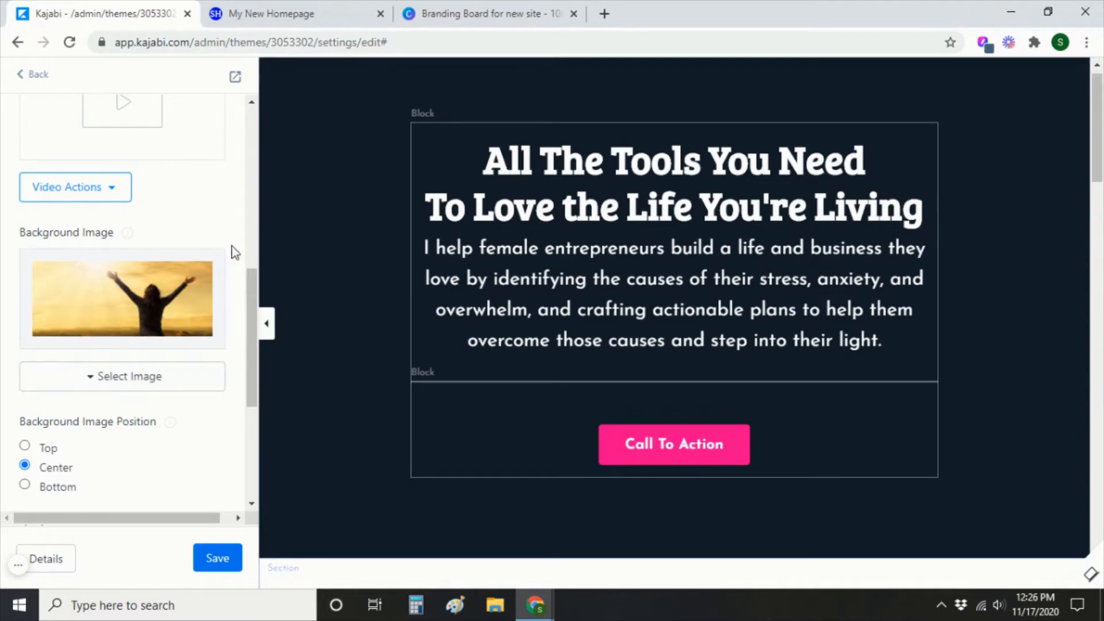
Set the section Background Color's alpha to zero so the sunset photo shows behind the text.
scroll(210, 265, "down", 4)
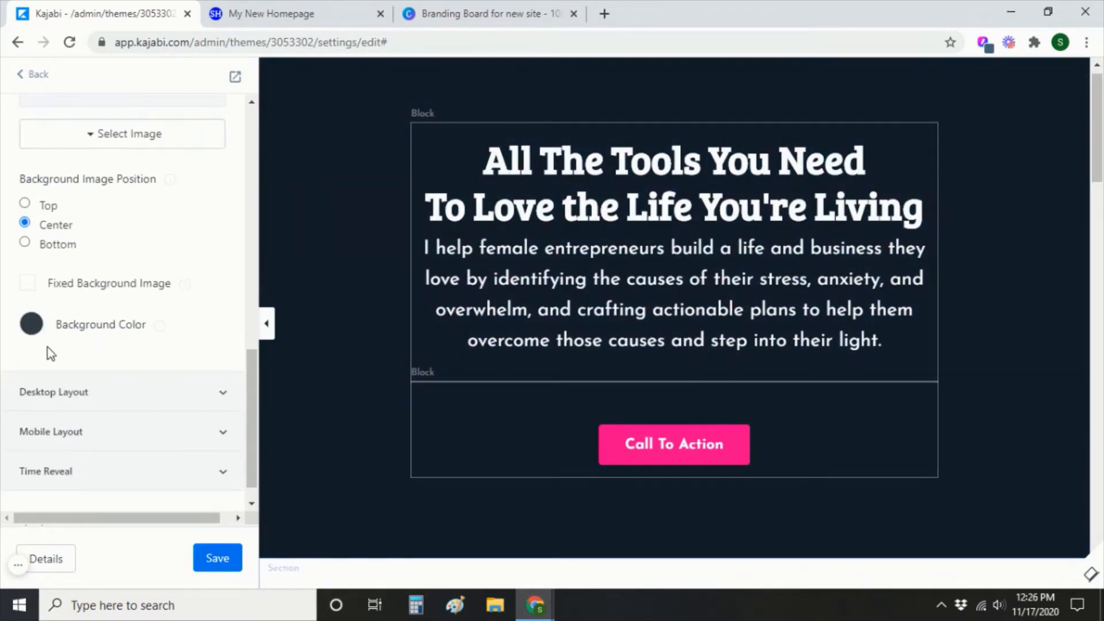
left_click(33, 325)
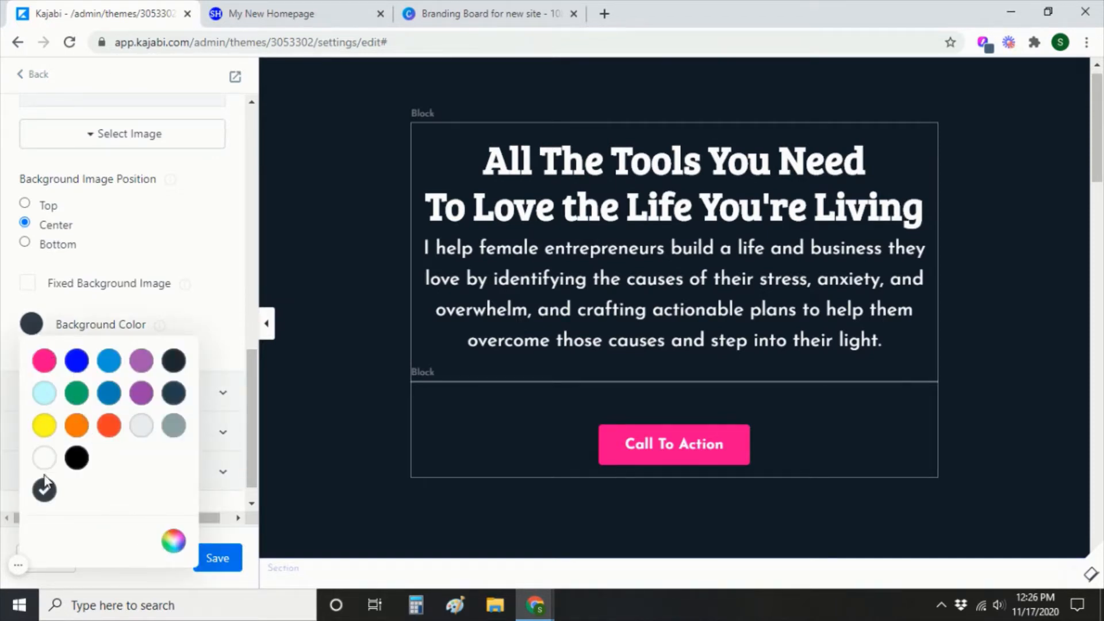
left_click(174, 543)
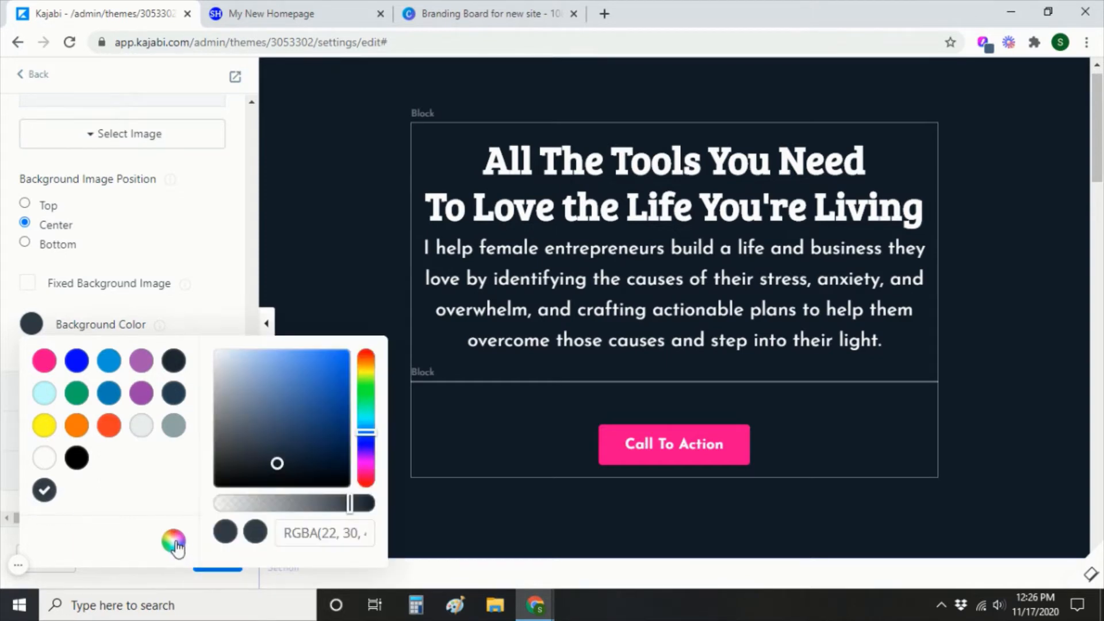
left_click_drag(353, 511, 219, 509)
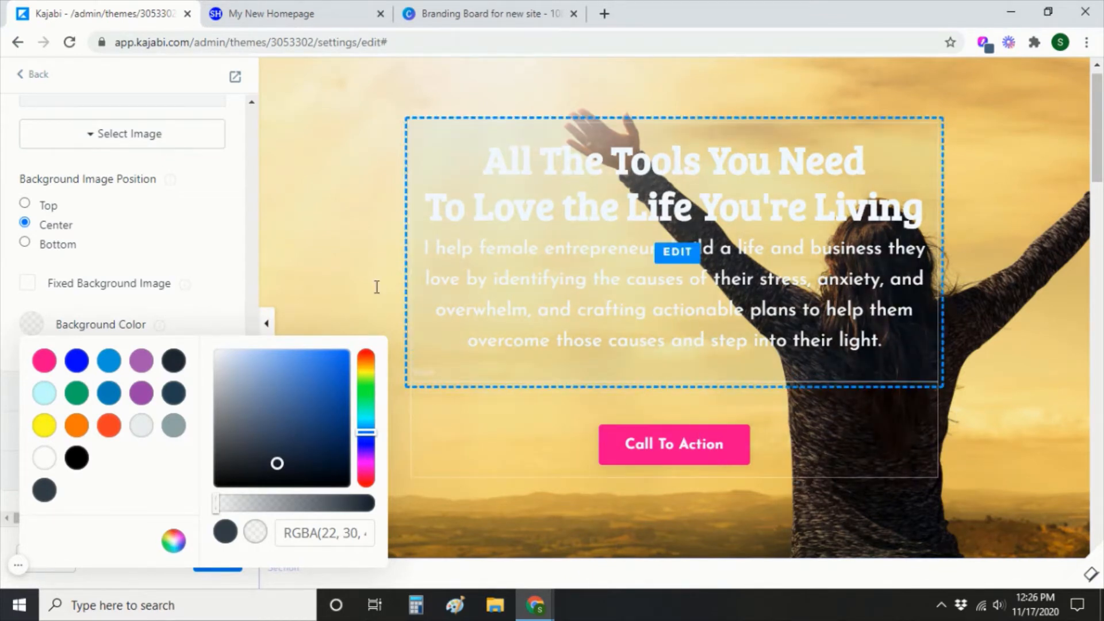
left_click(201, 235)
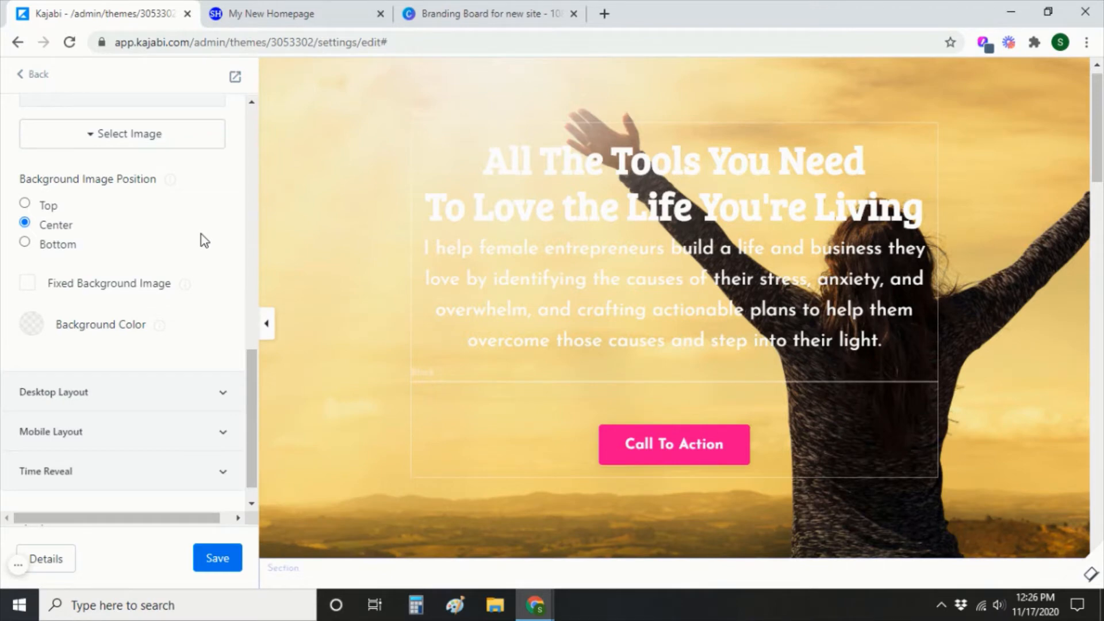
left_click(37, 330)
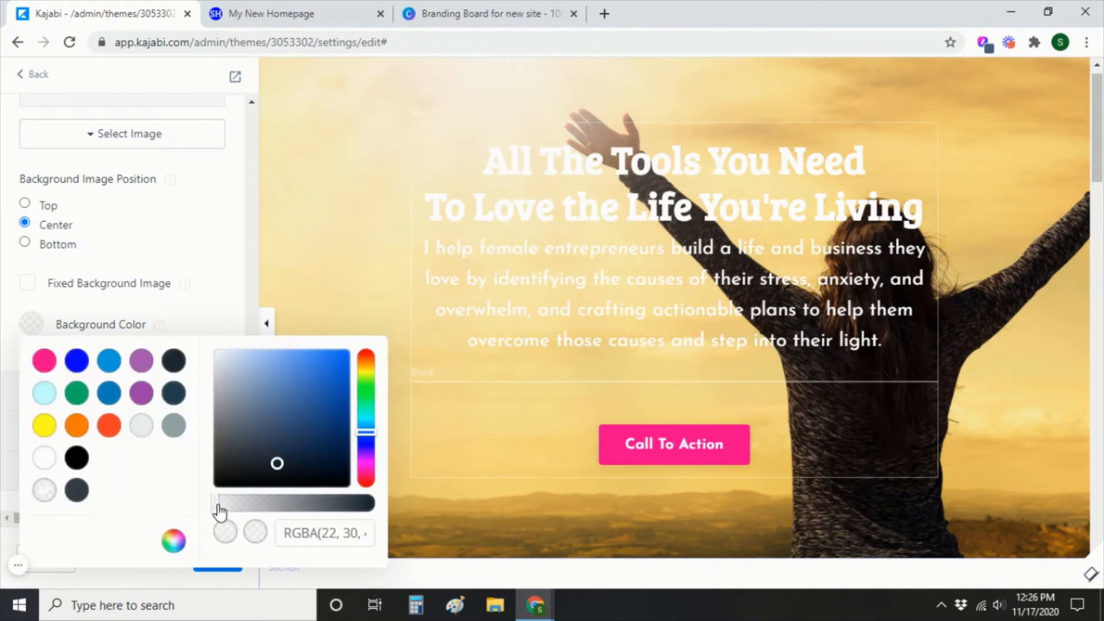
left_click_drag(217, 507, 285, 519)
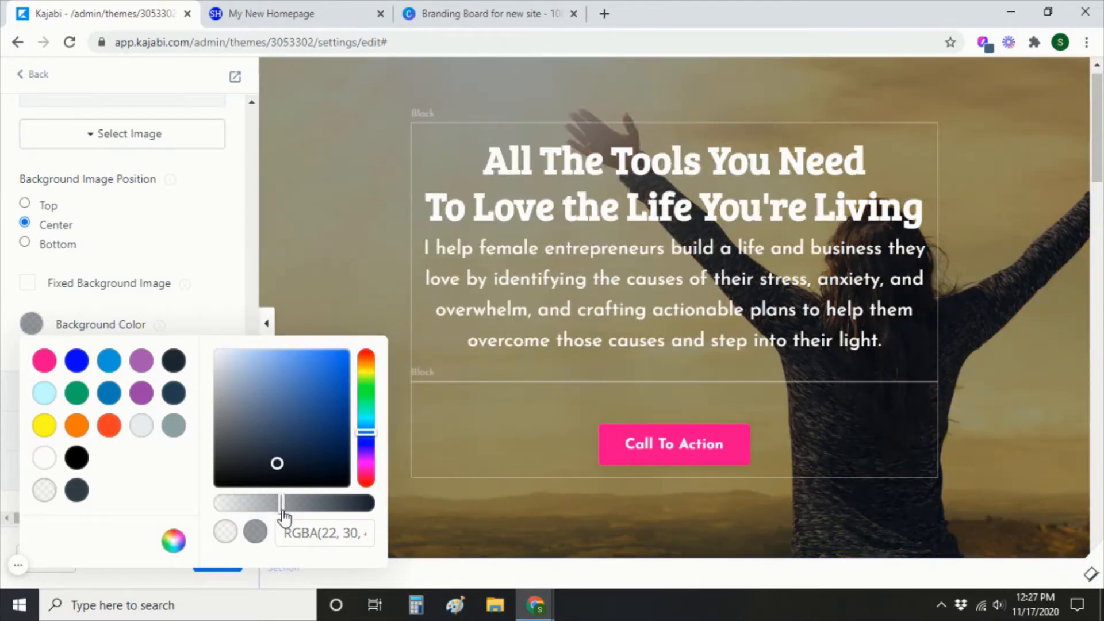
left_click_drag(285, 515, 217, 505)
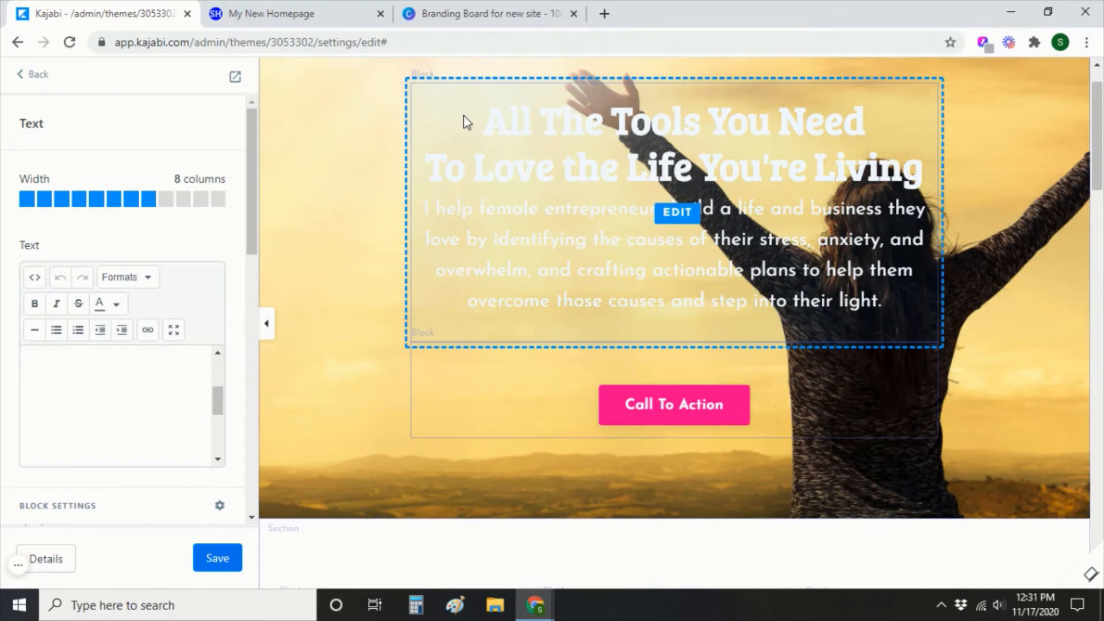
Set the text block background to the navy swatch with its opacity lowered to a translucent tint.
scroll(209, 227, "down", 5)
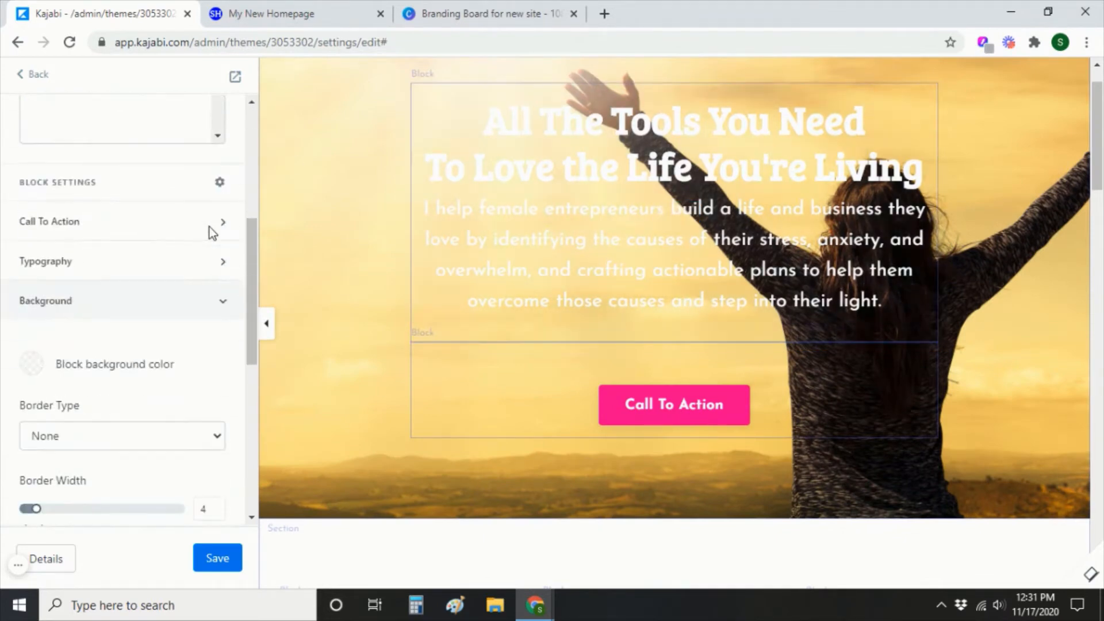
left_click(30, 364)
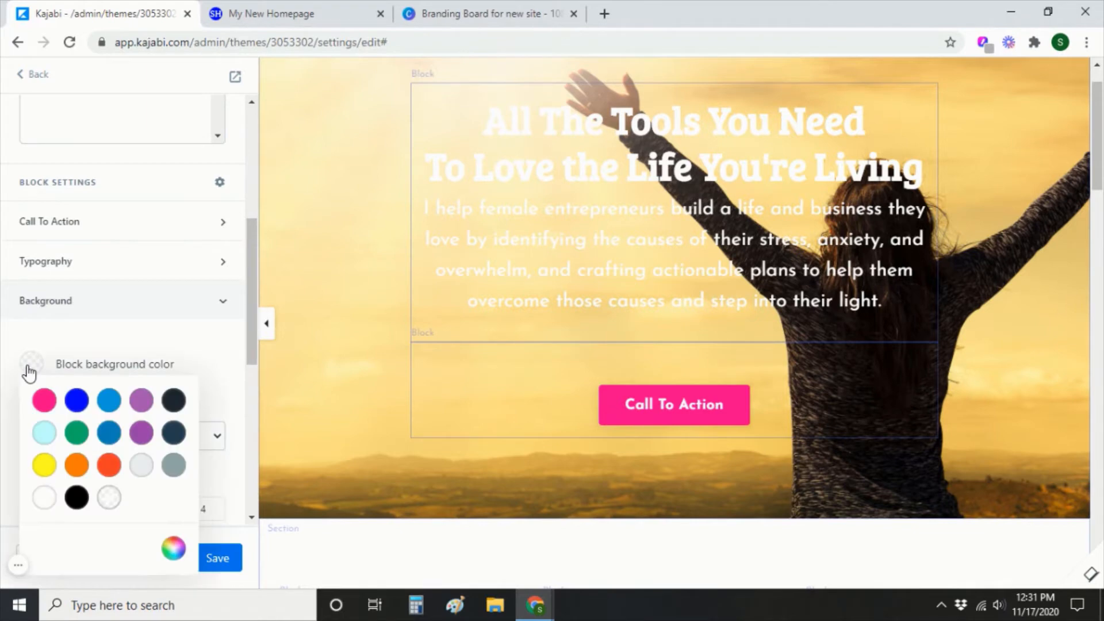
left_click(179, 436)
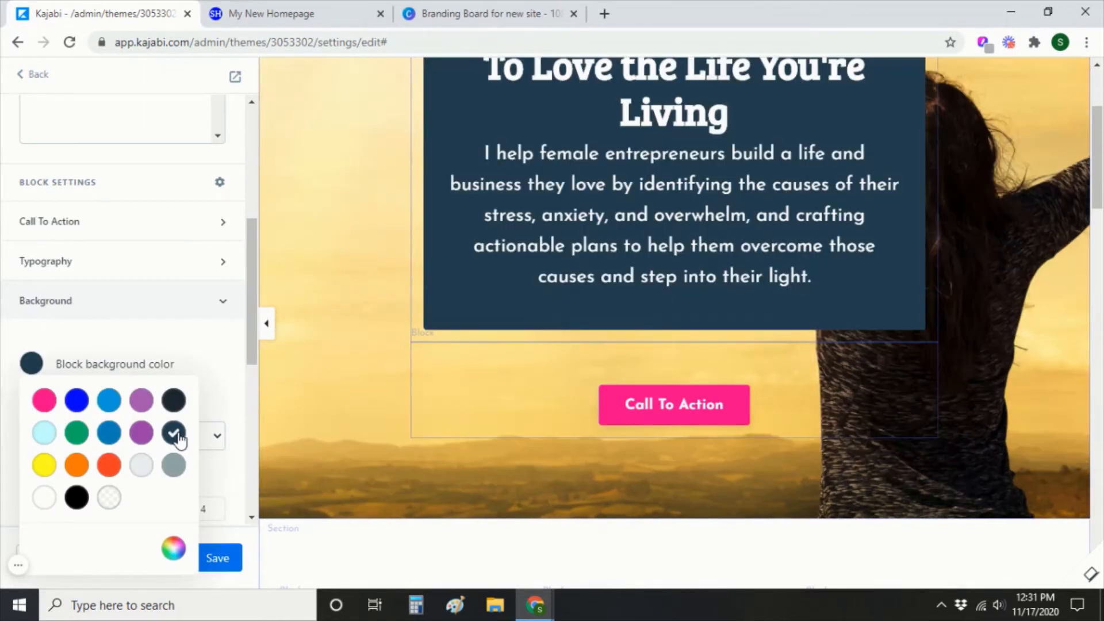
scroll(417, 427, "up", 3)
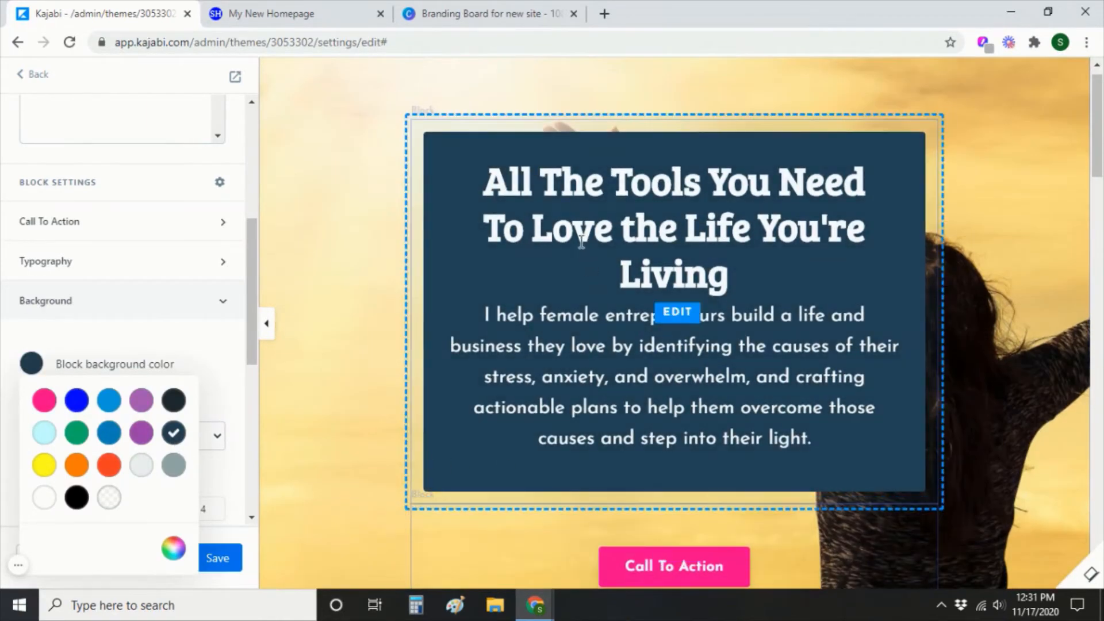
left_click(175, 548)
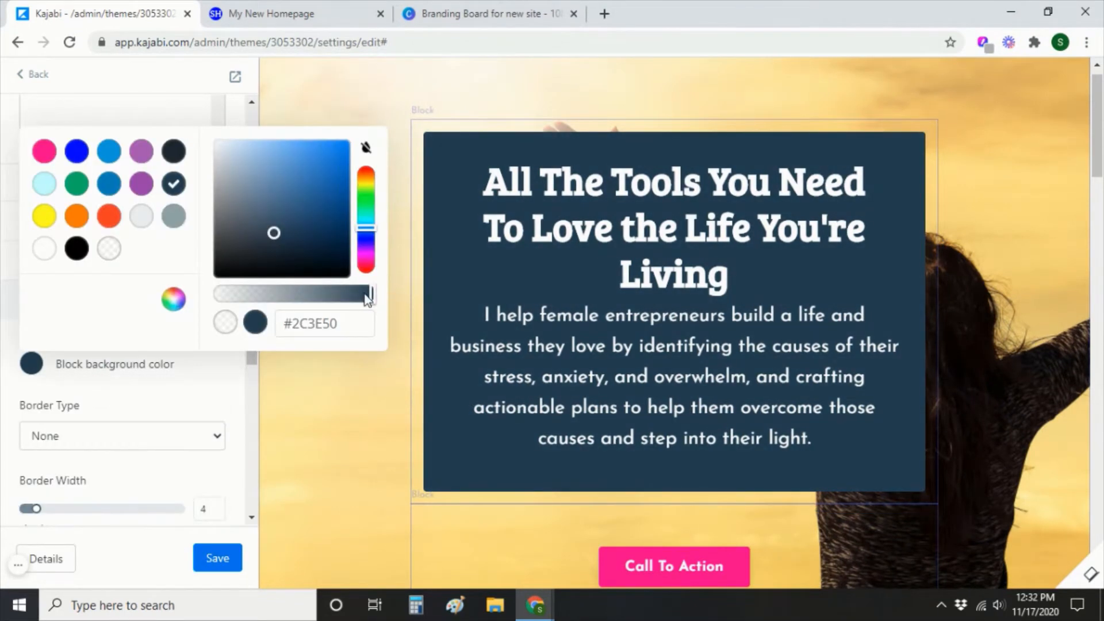
left_click_drag(370, 298, 322, 298)
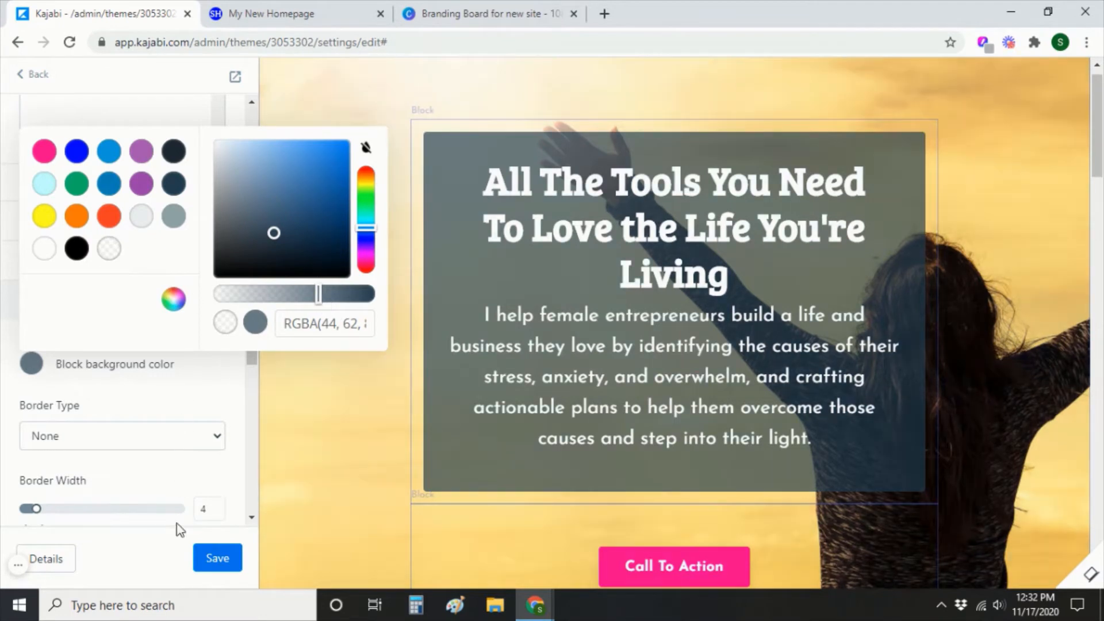
left_click(212, 395)
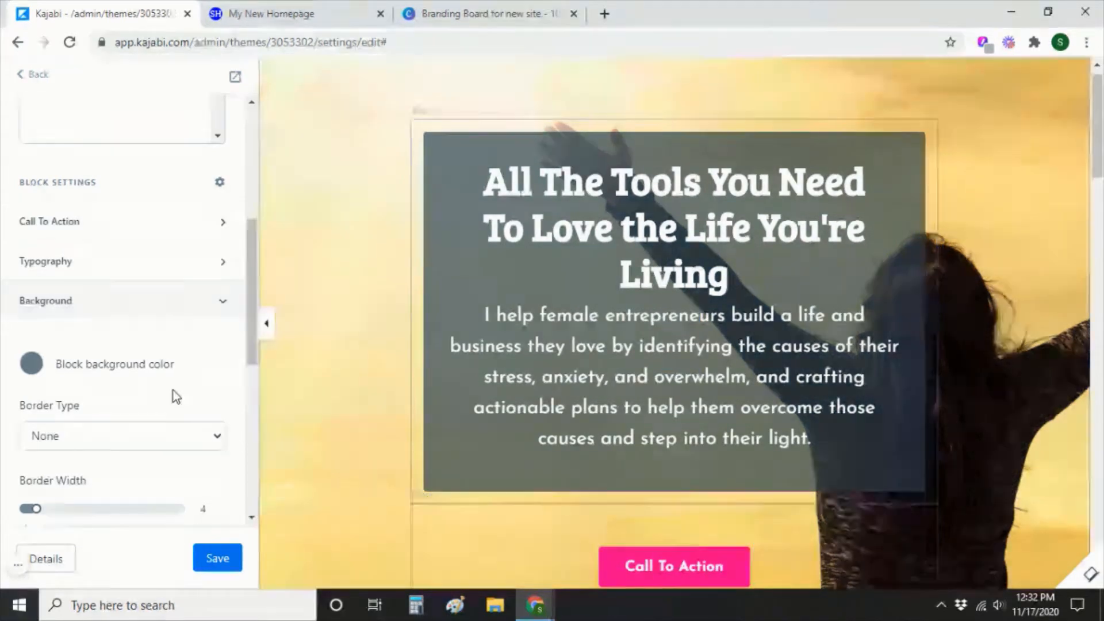
Set the text block's right outside spacing to 300, save, and check the reloaded preview.
scroll(173, 391, "down", 7)
scroll(174, 397, "down", 1)
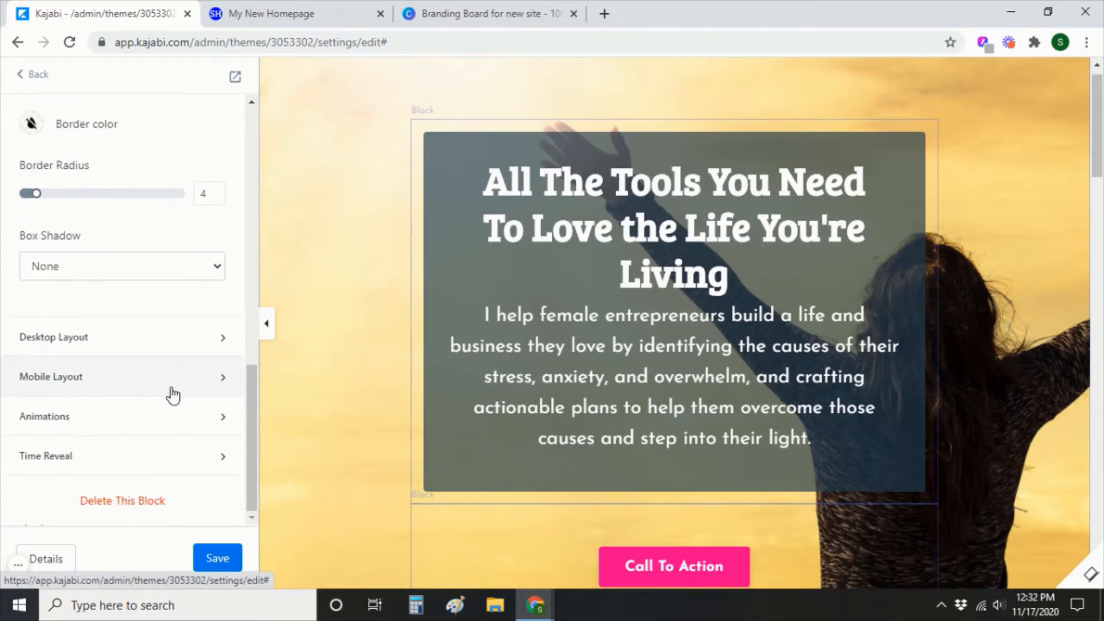
left_click(224, 342)
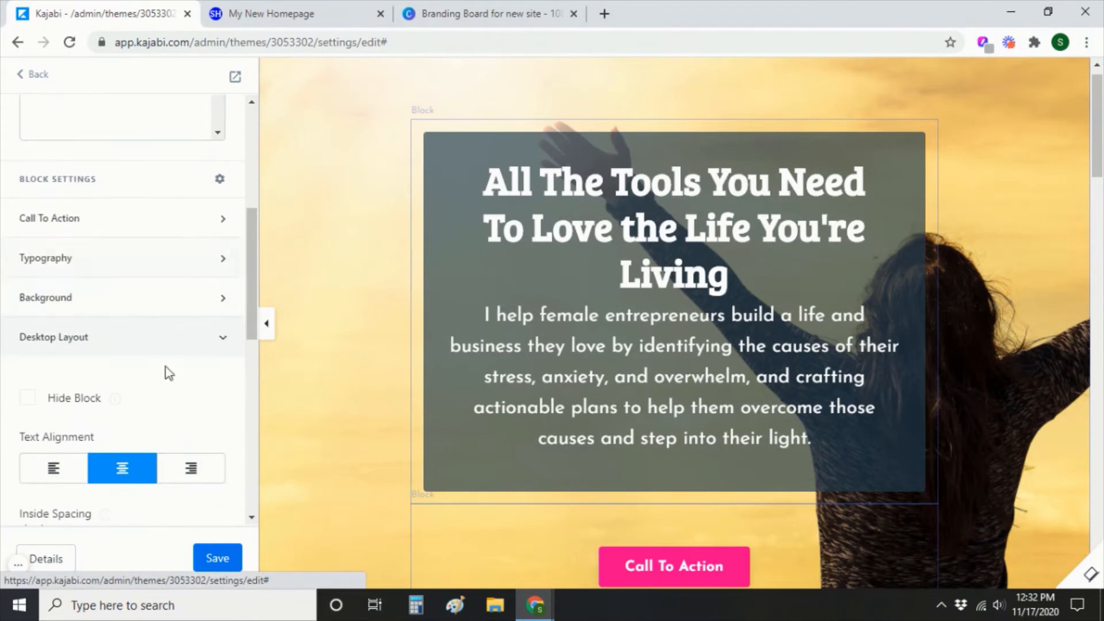
scroll(138, 409, "down", 8)
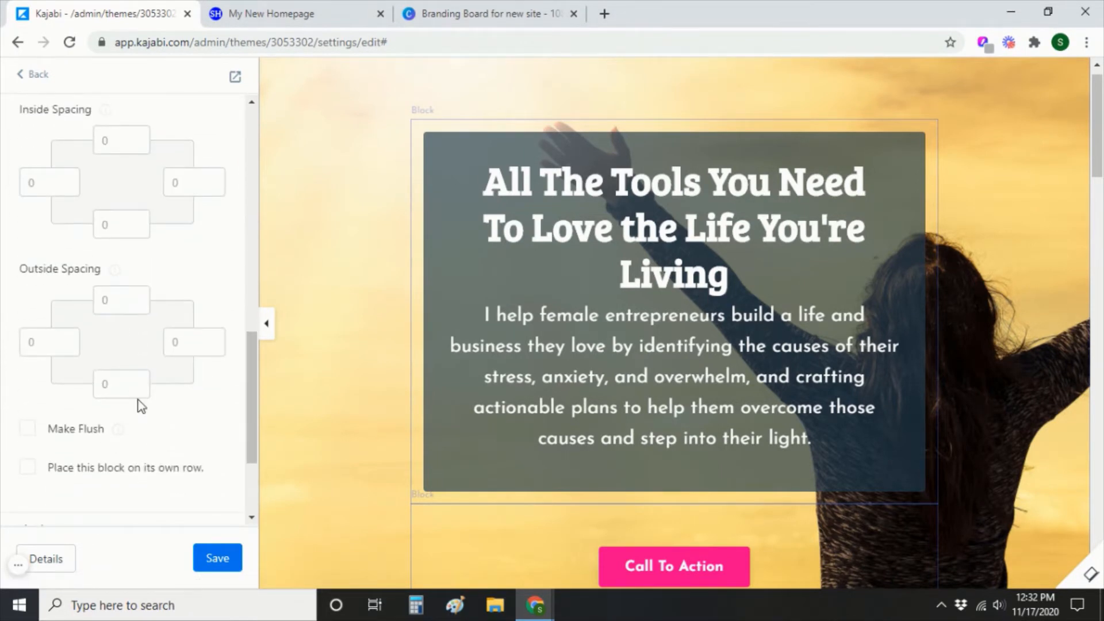
left_click(184, 348)
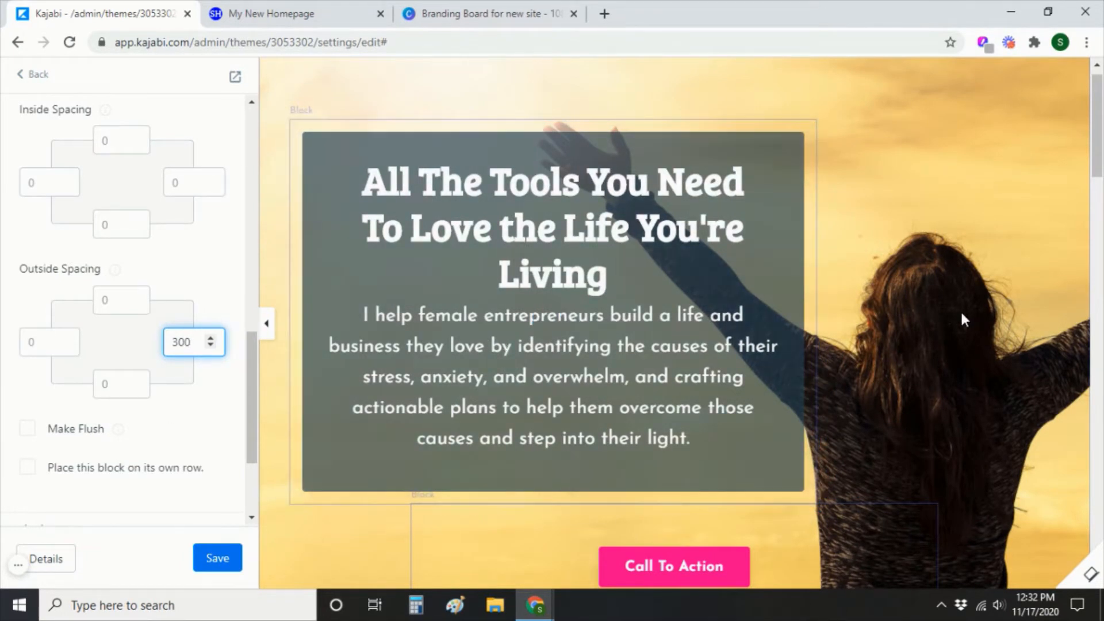
left_click(211, 552)
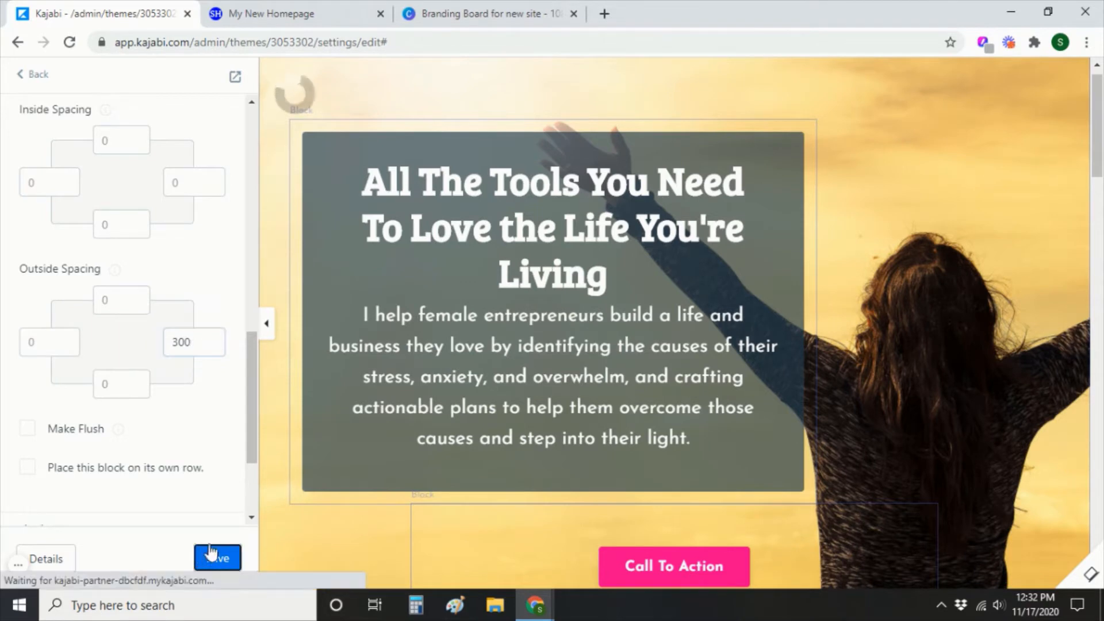
left_click(257, 14)
left_click(70, 42)
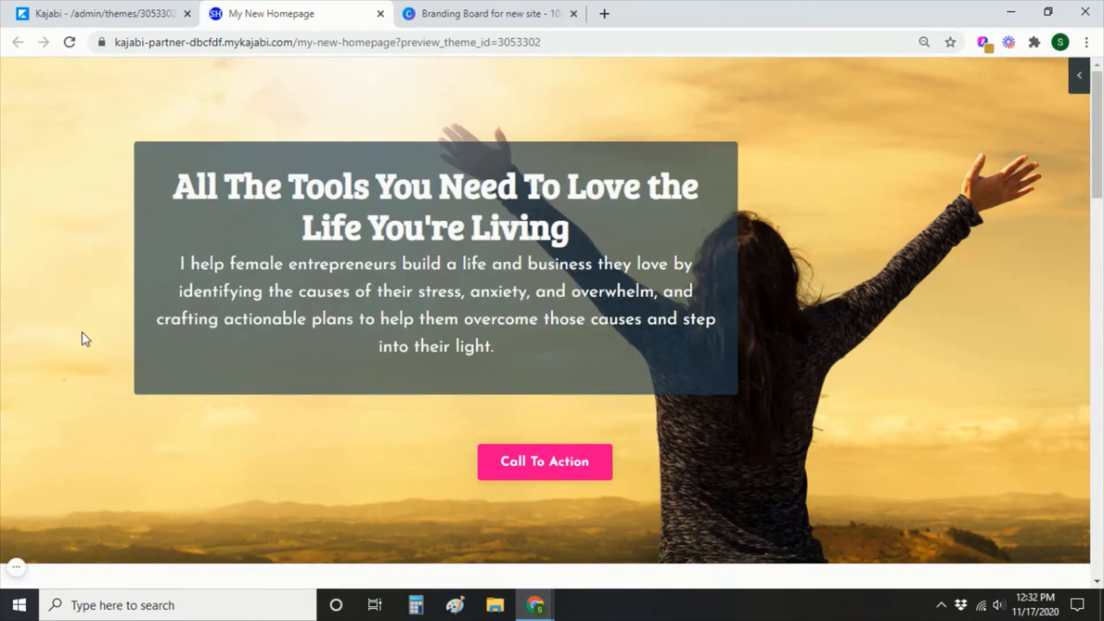
left_click(86, 15)
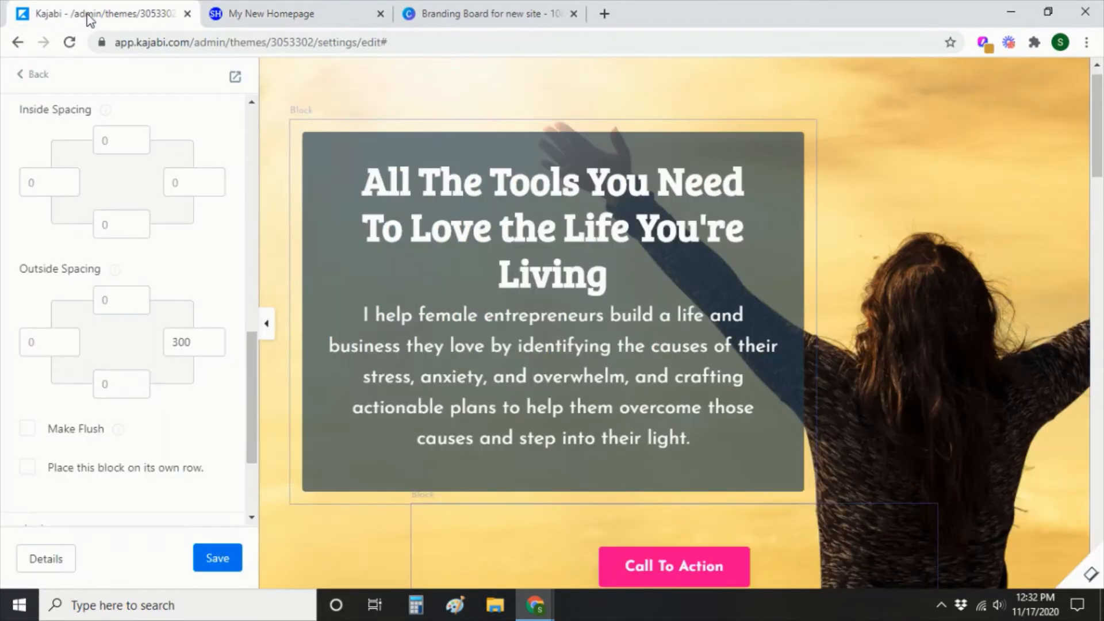
Set the text block's left outside spacing to -100, save, and confirm the leftward shift in the preview.
left_click(31, 343)
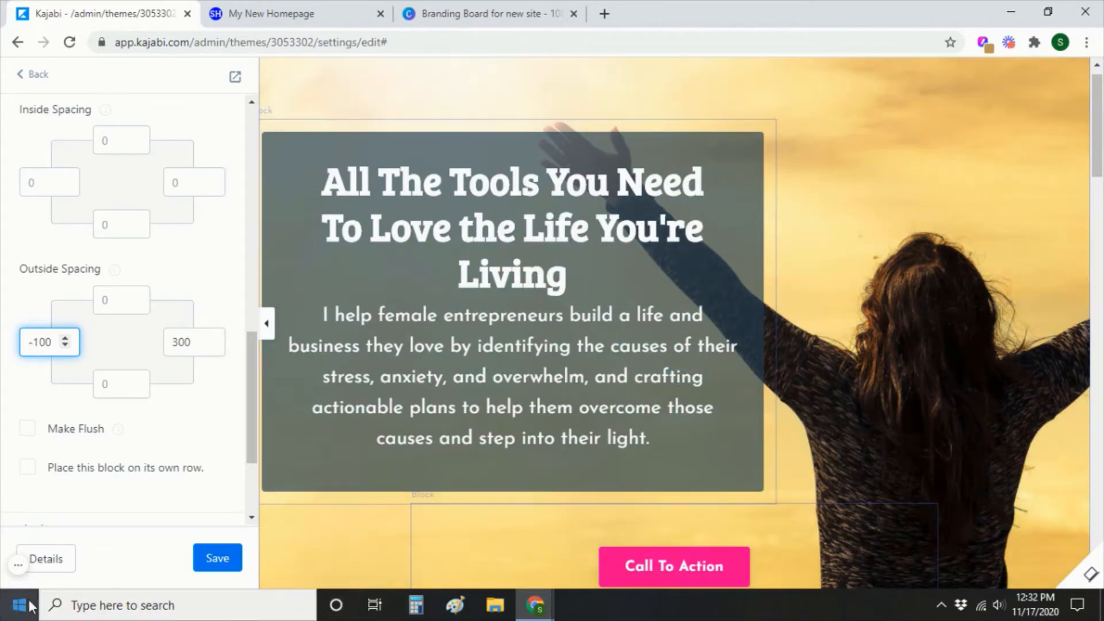
left_click(212, 563)
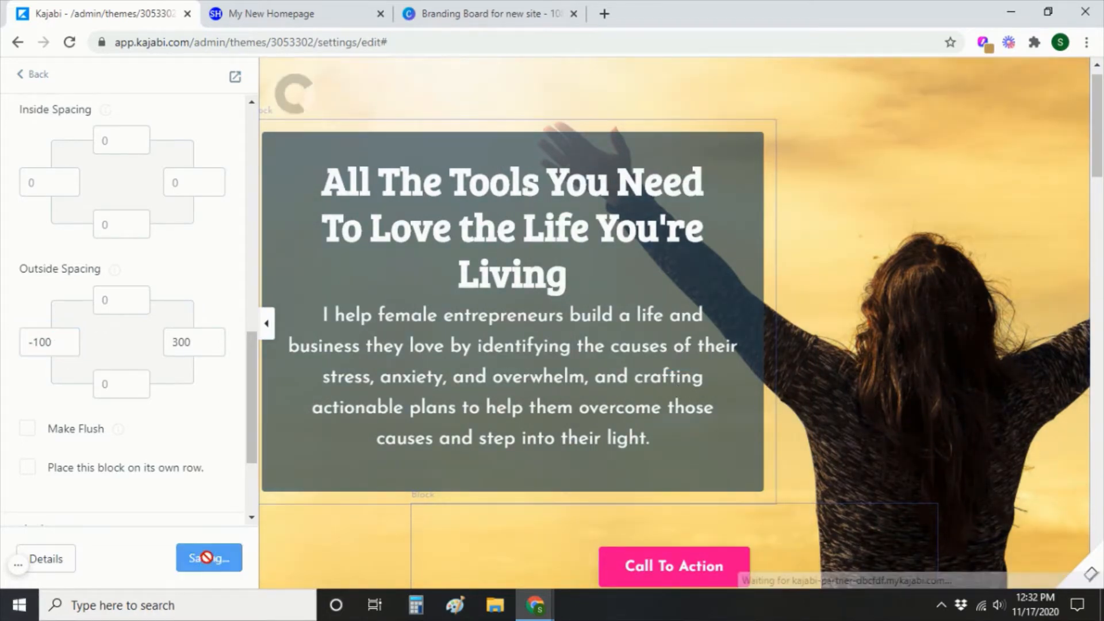
left_click(286, 10)
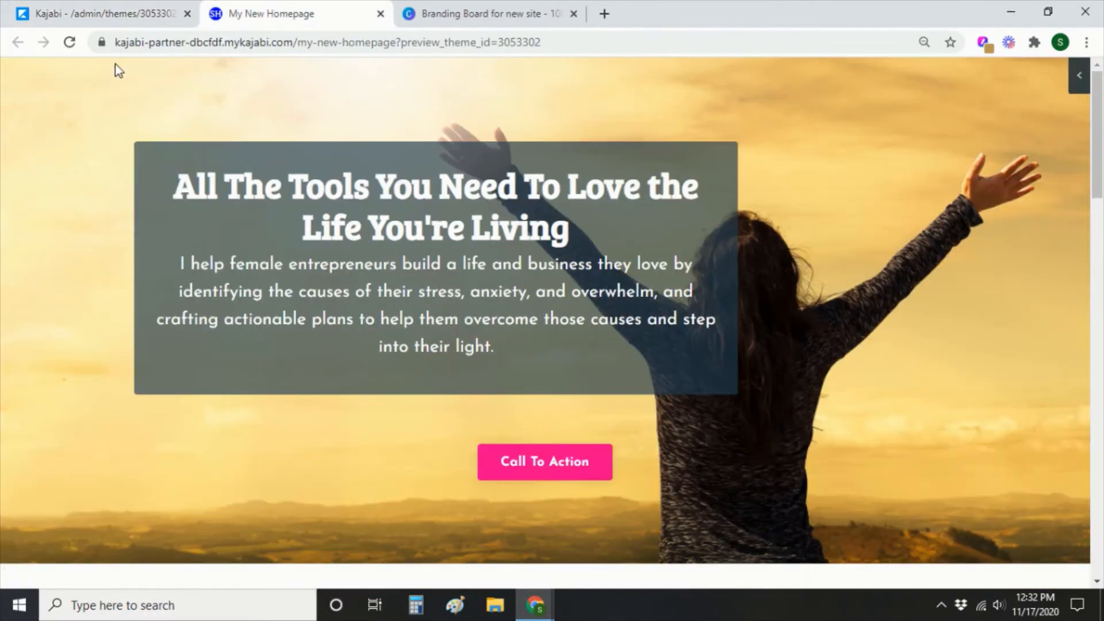
left_click(69, 43)
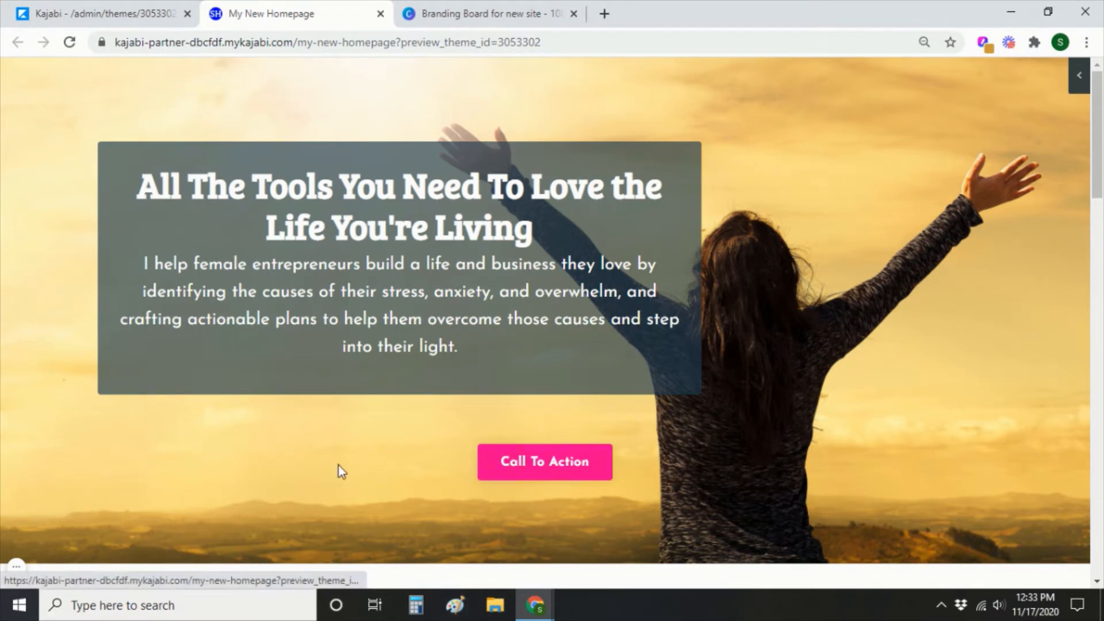
left_click(111, 15)
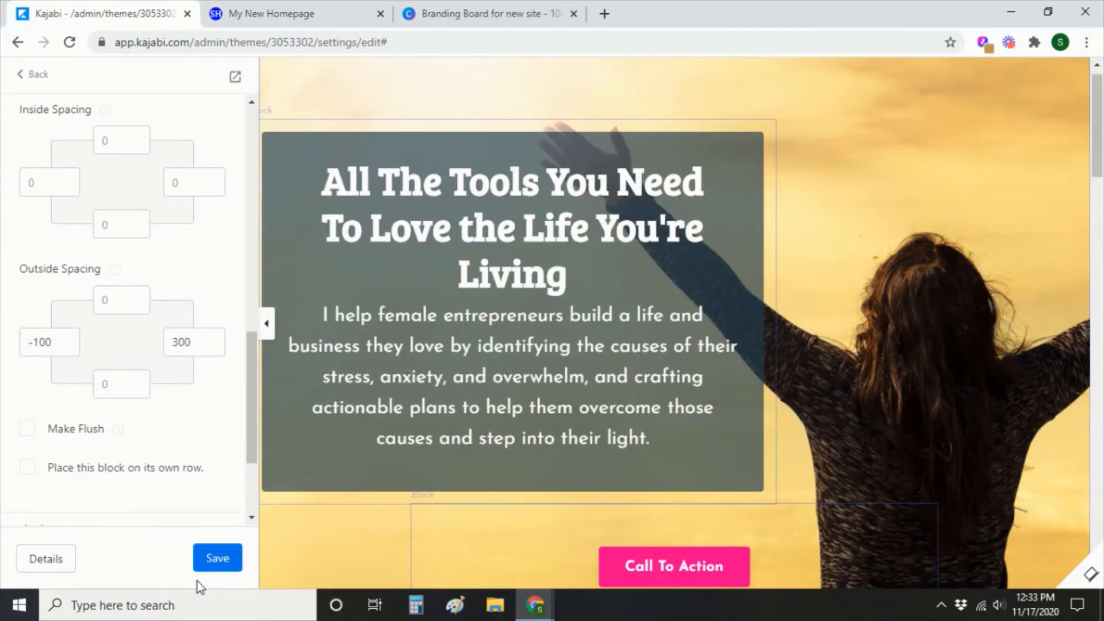
Give the Call To Action button block Desktop Layout outside spacing of -100 left and 300 right, then save.
left_click(623, 535)
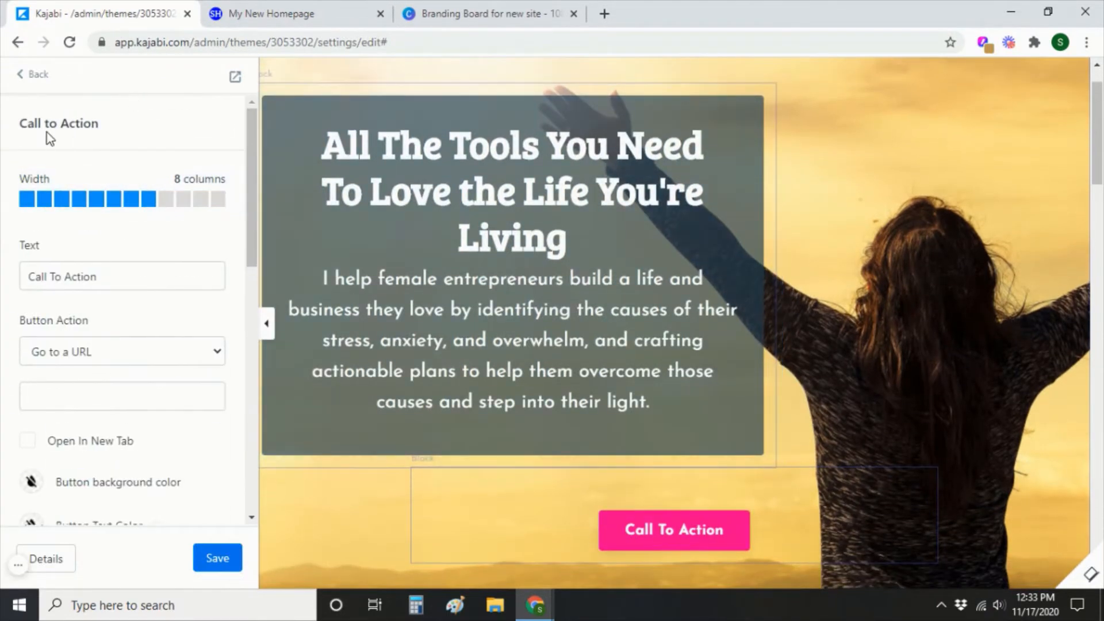
scroll(126, 387, "down", 12)
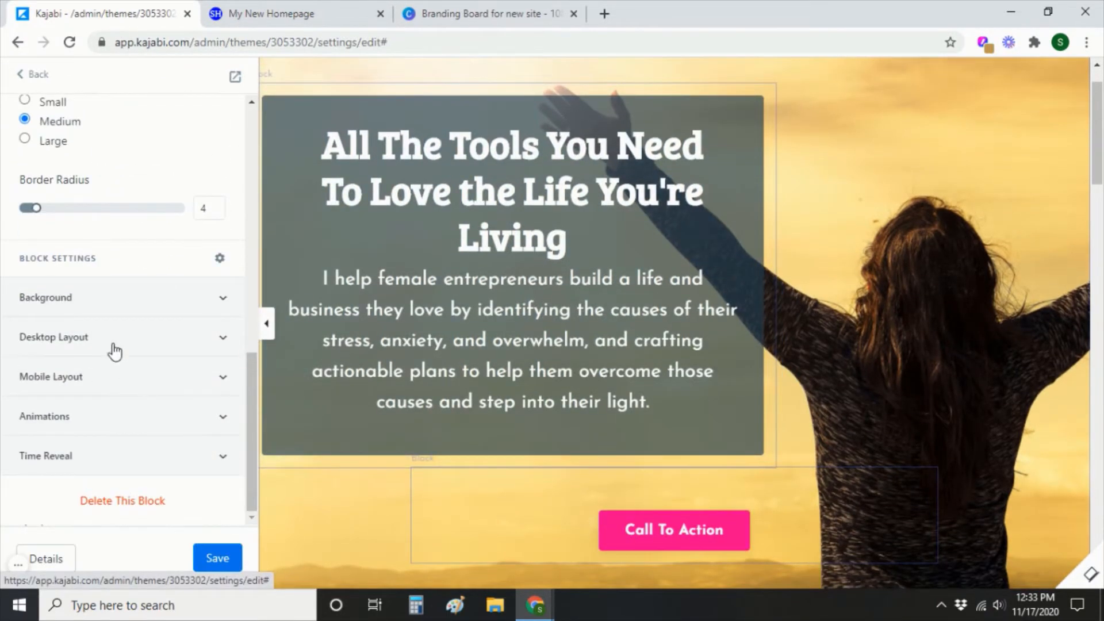
left_click(222, 339)
scroll(177, 443, "down", 6)
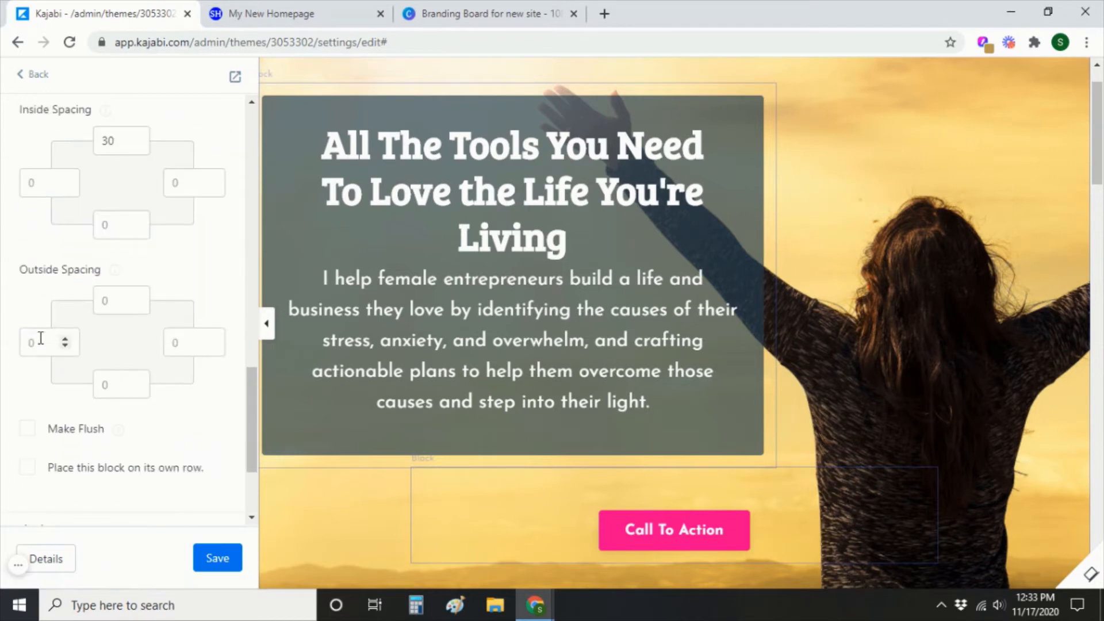
left_click(41, 340)
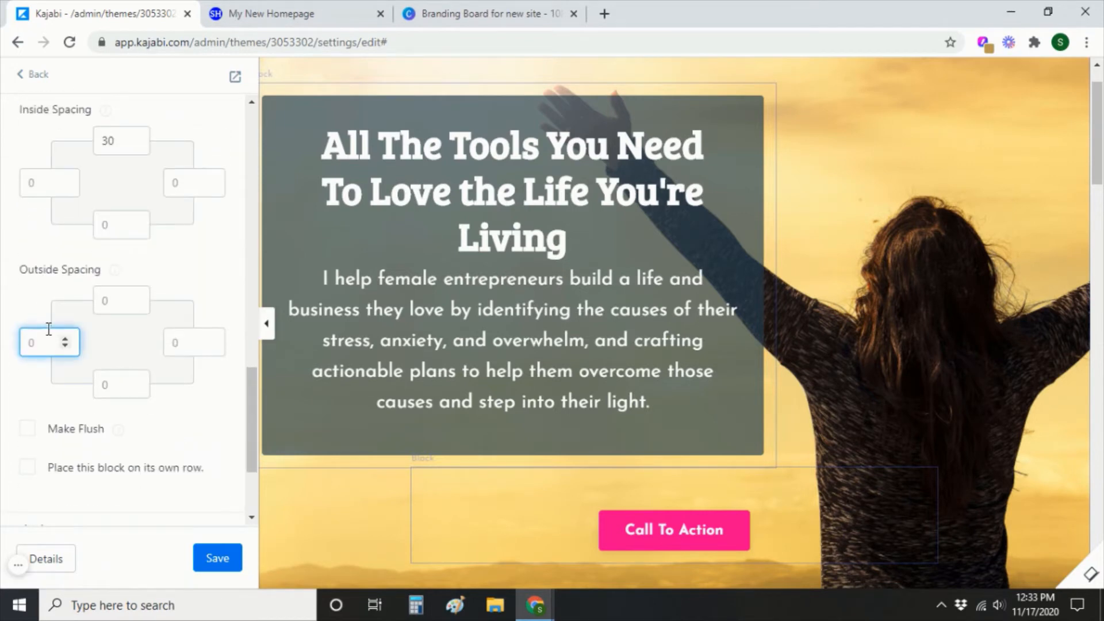
left_click(210, 342)
type("300")
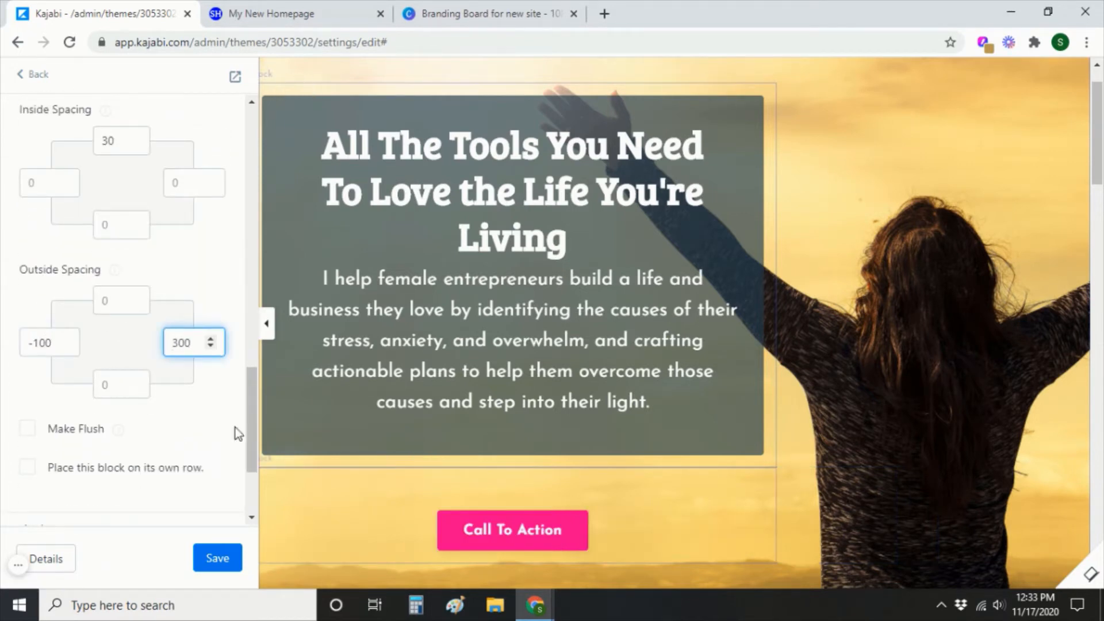
left_click(216, 558)
Check the shifted button in the reloaded preview, save the page again, and return to Mission Statement's blocks.
left_click(291, 14)
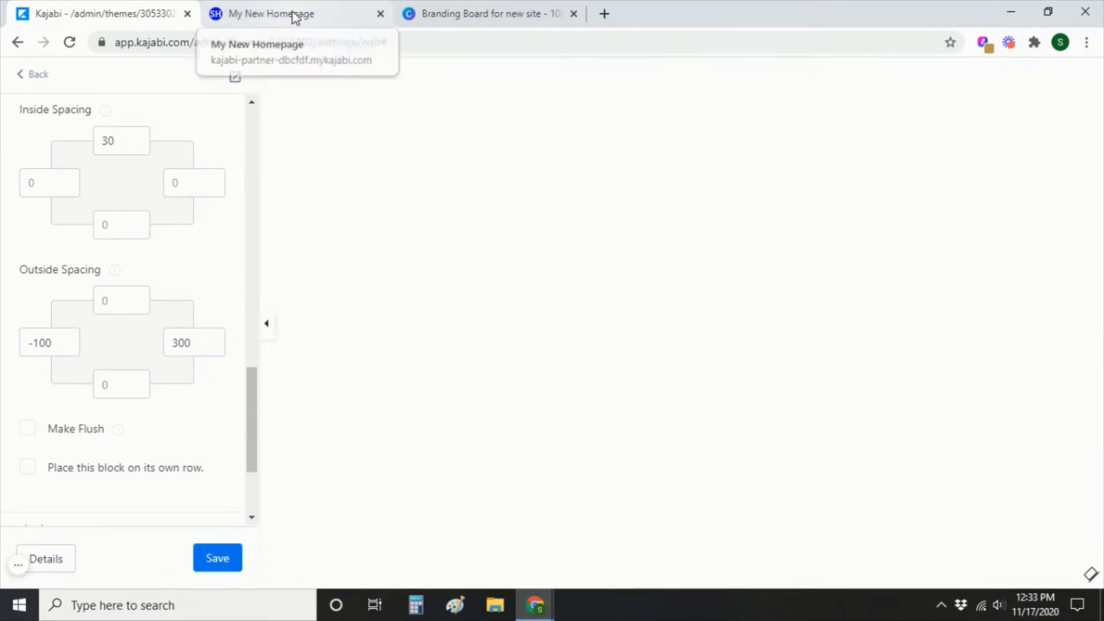
left_click(69, 44)
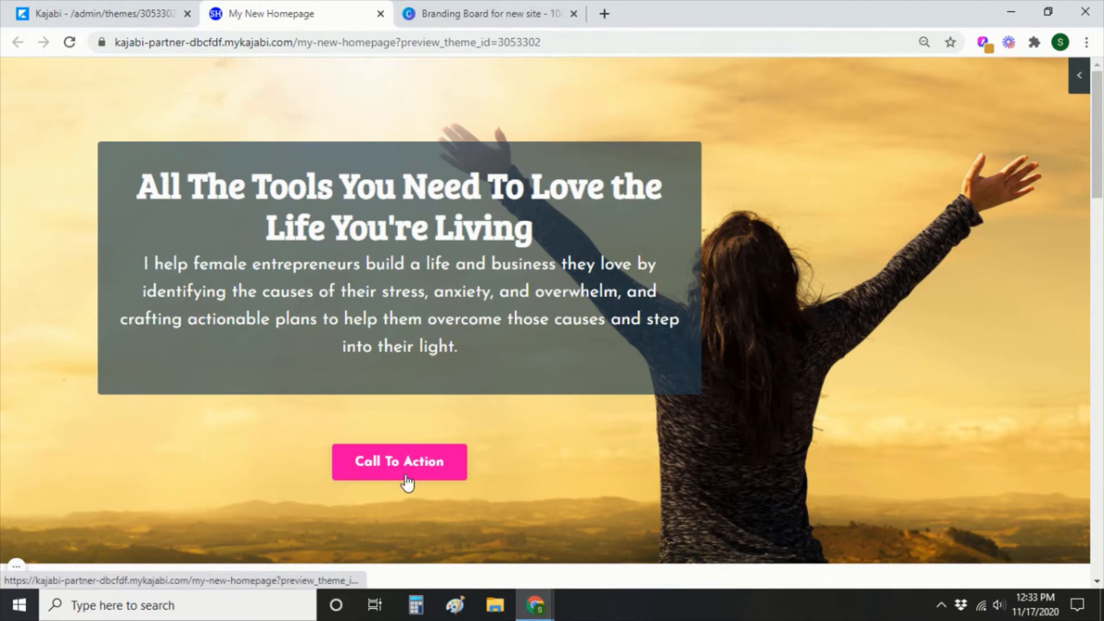
left_click(82, 15)
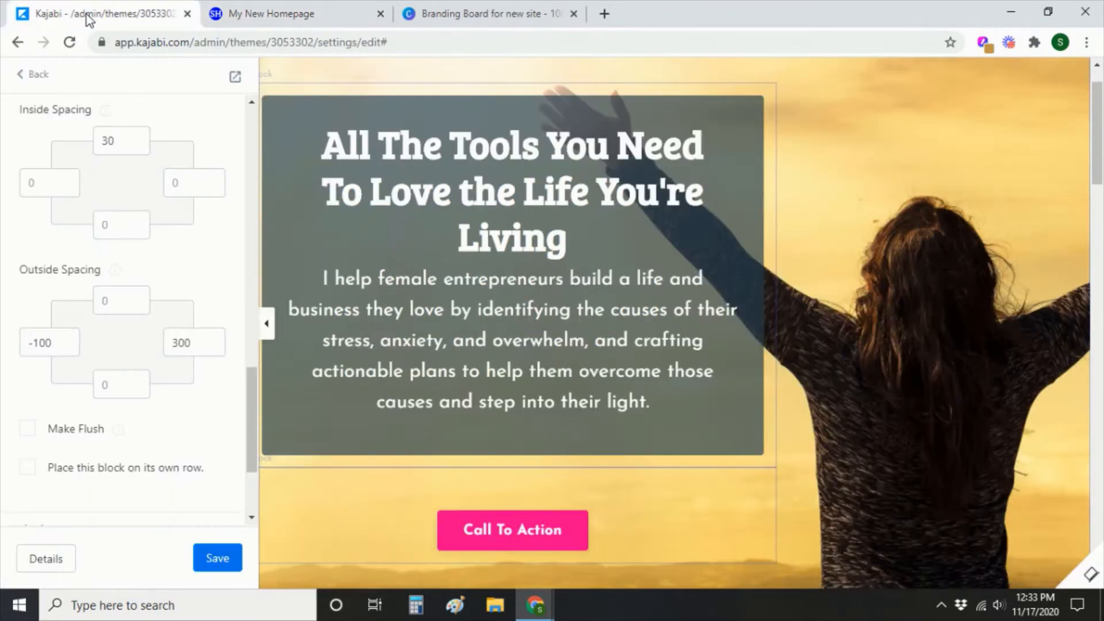
left_click(222, 559)
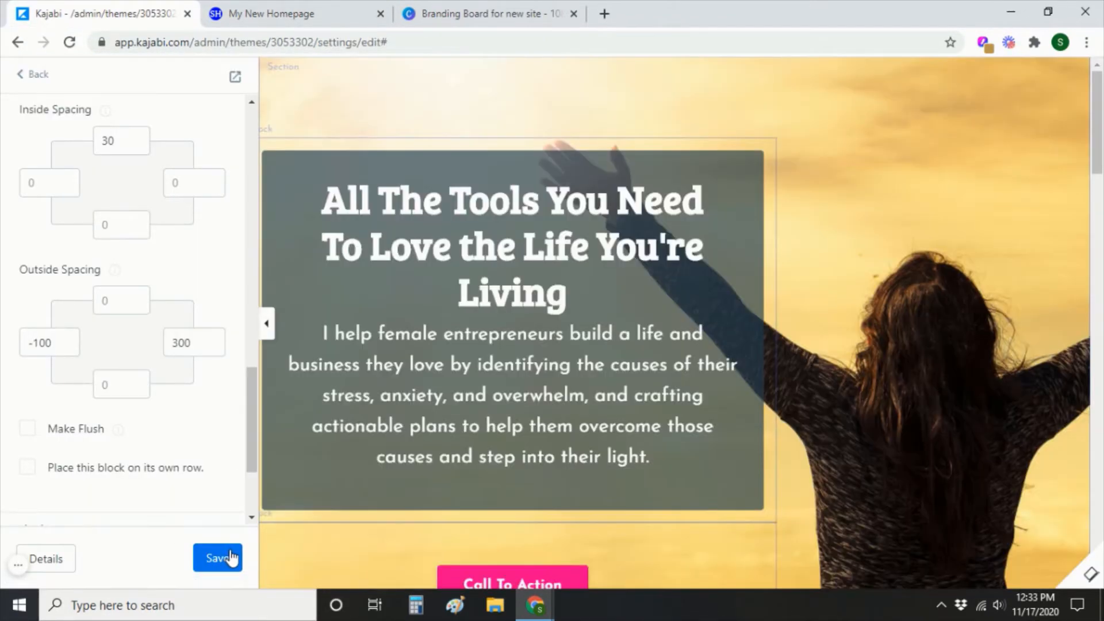
left_click(38, 74)
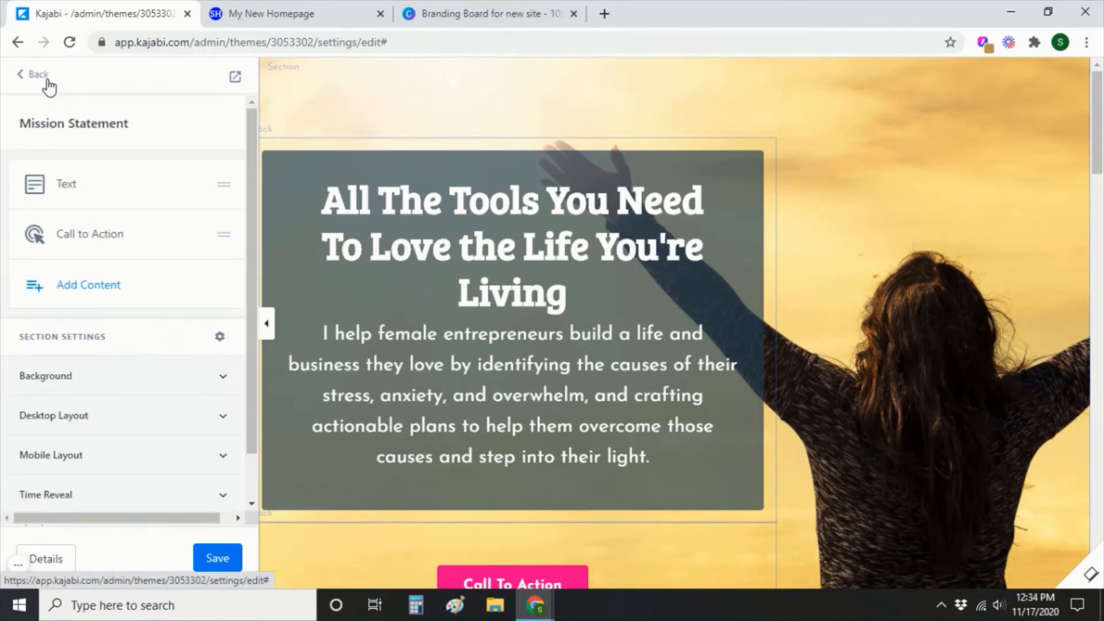
Delete the 3 Feature Columns section from the homepage's section list.
left_click(48, 81)
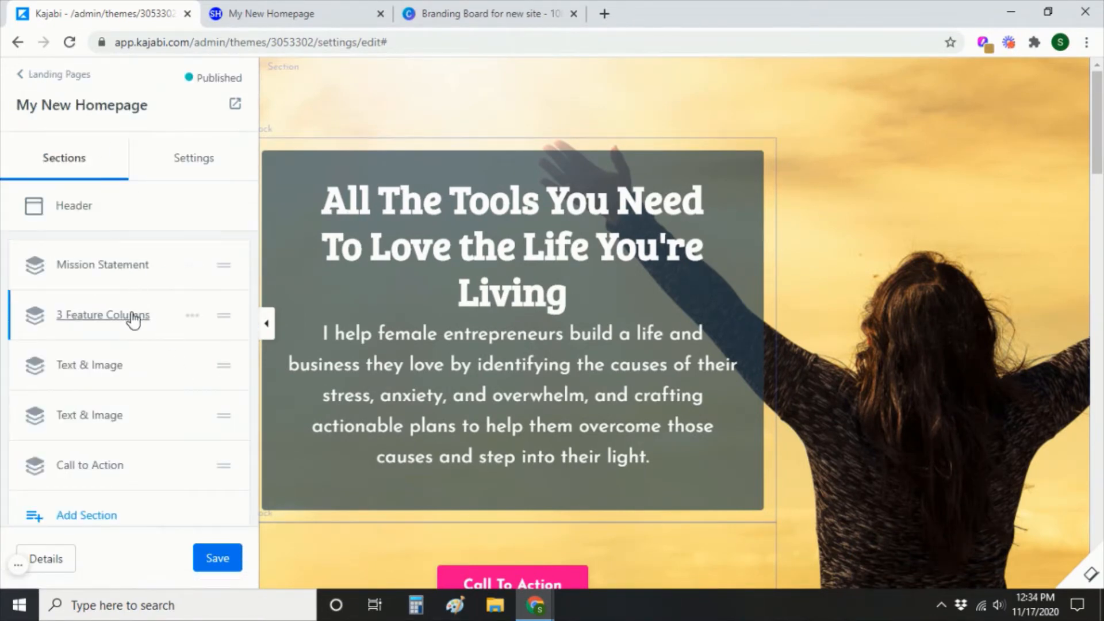
scroll(505, 460, "down", 5)
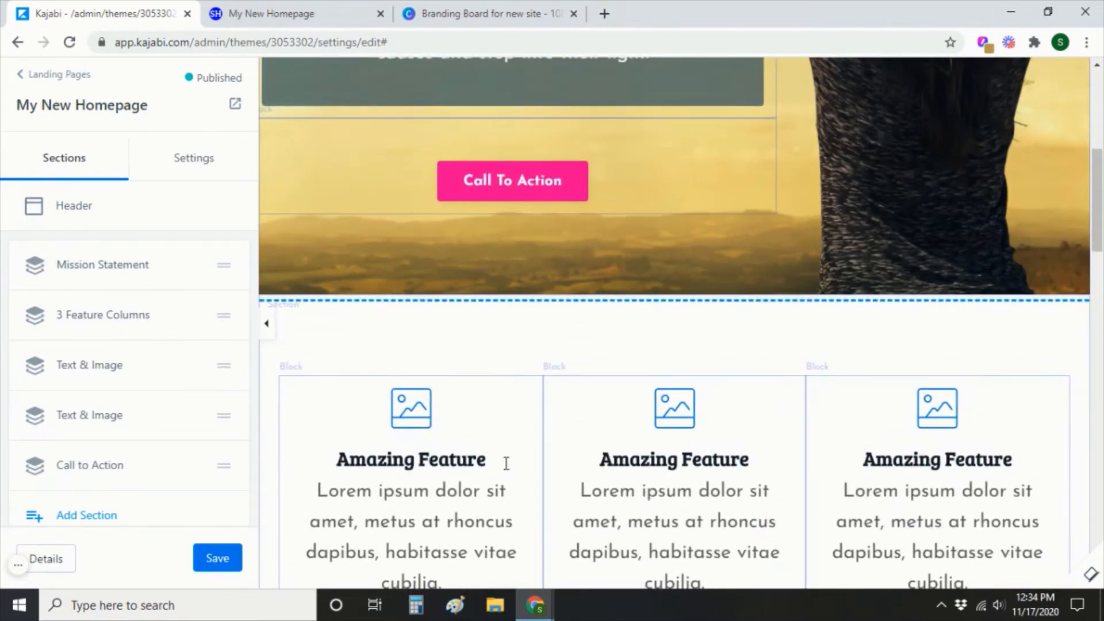
scroll(771, 446, "down", 10)
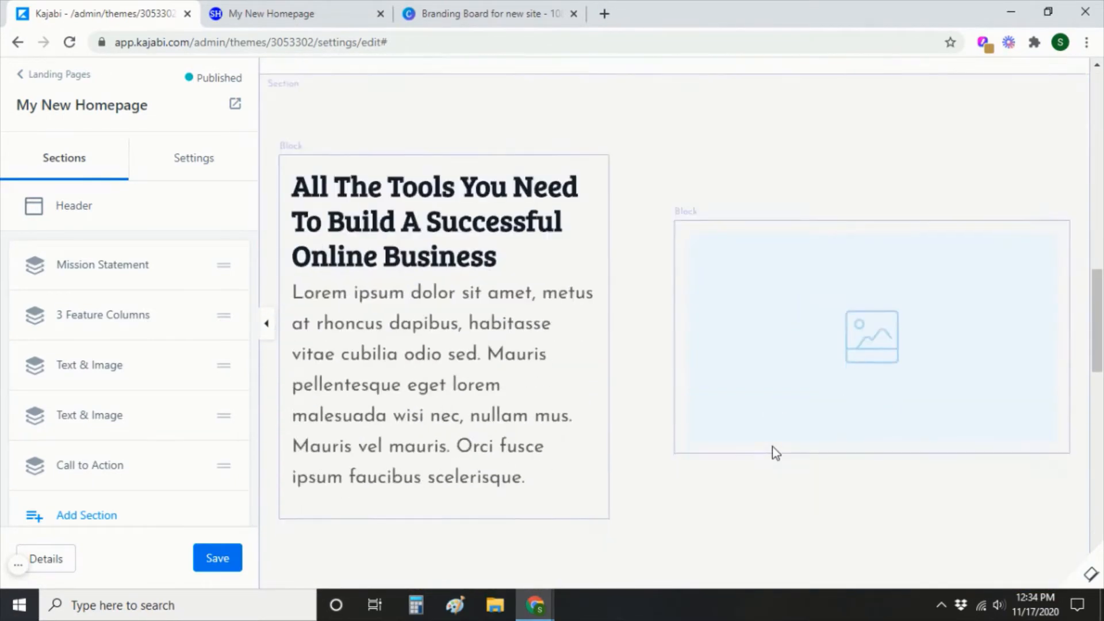
scroll(771, 446, "down", 1)
scroll(769, 448, "up", 5)
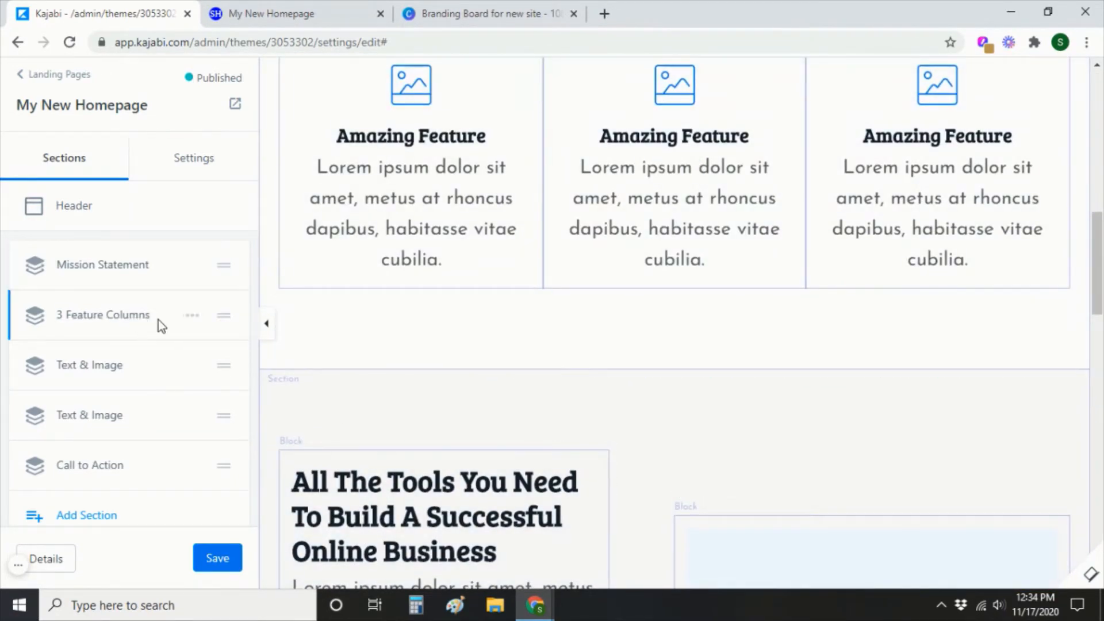
left_click(193, 316)
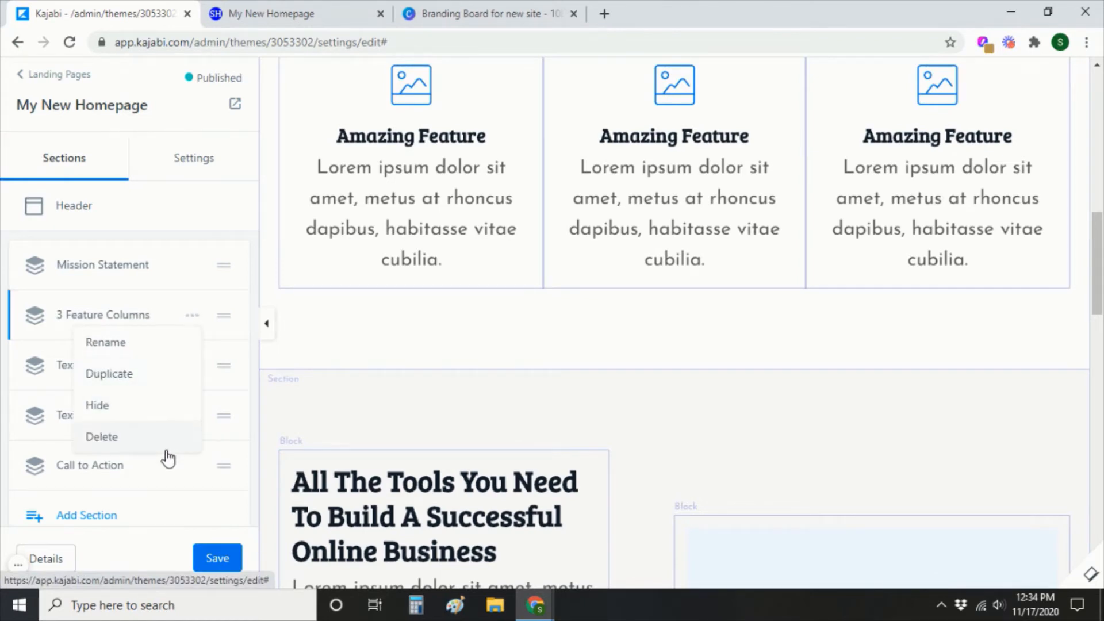
left_click(104, 441)
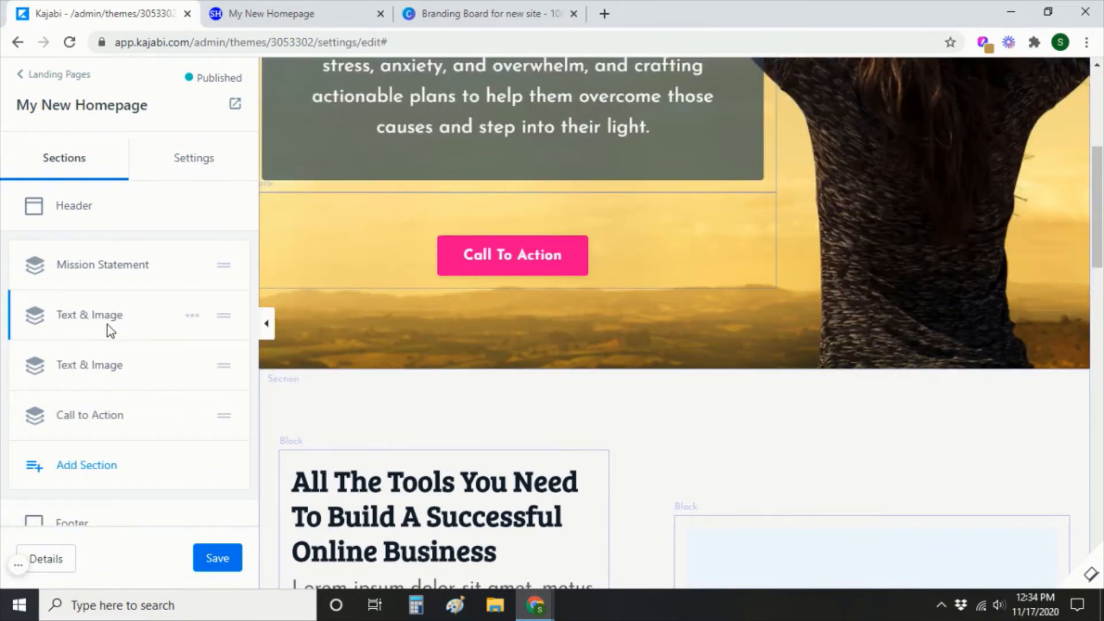
Rename the first Text & Image section to 'About'.
left_click(192, 317)
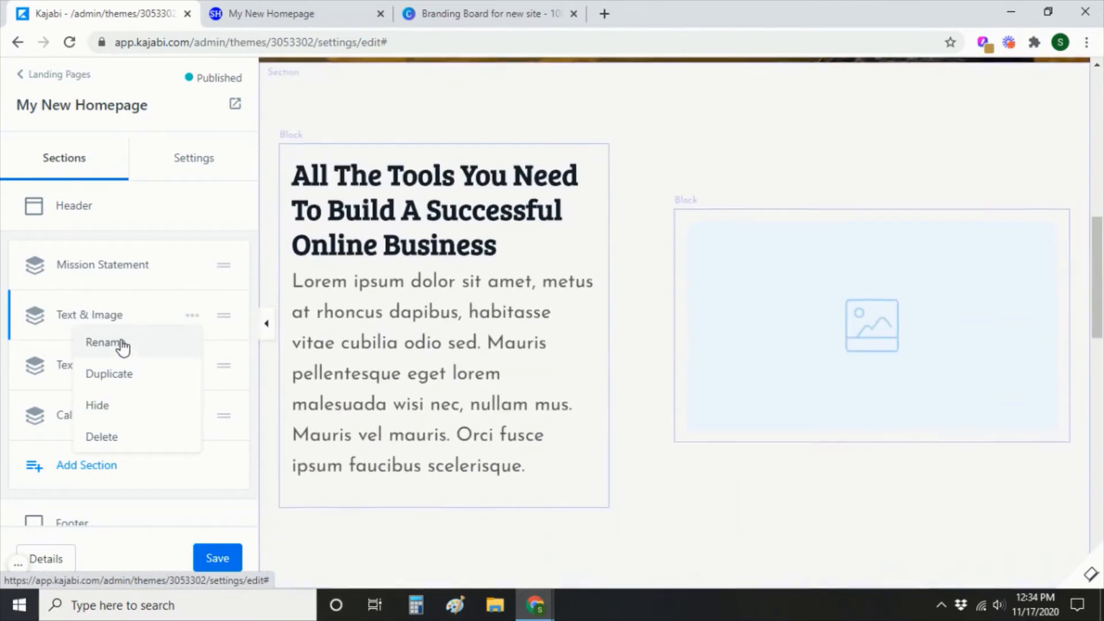
left_click(122, 342)
left_click_drag(138, 317, 60, 316)
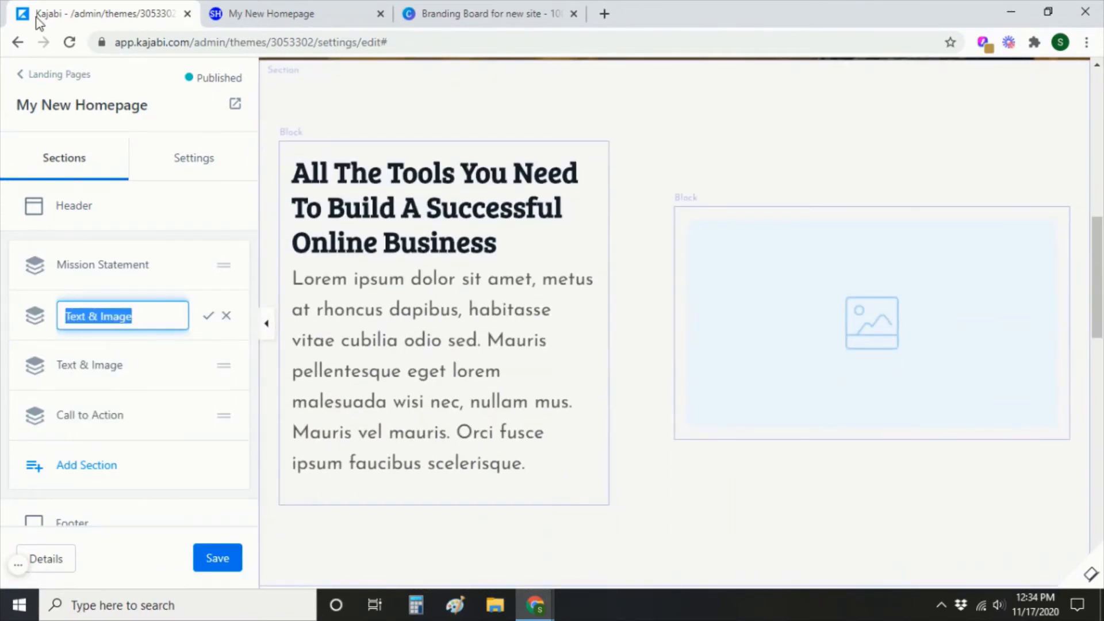
type("About")
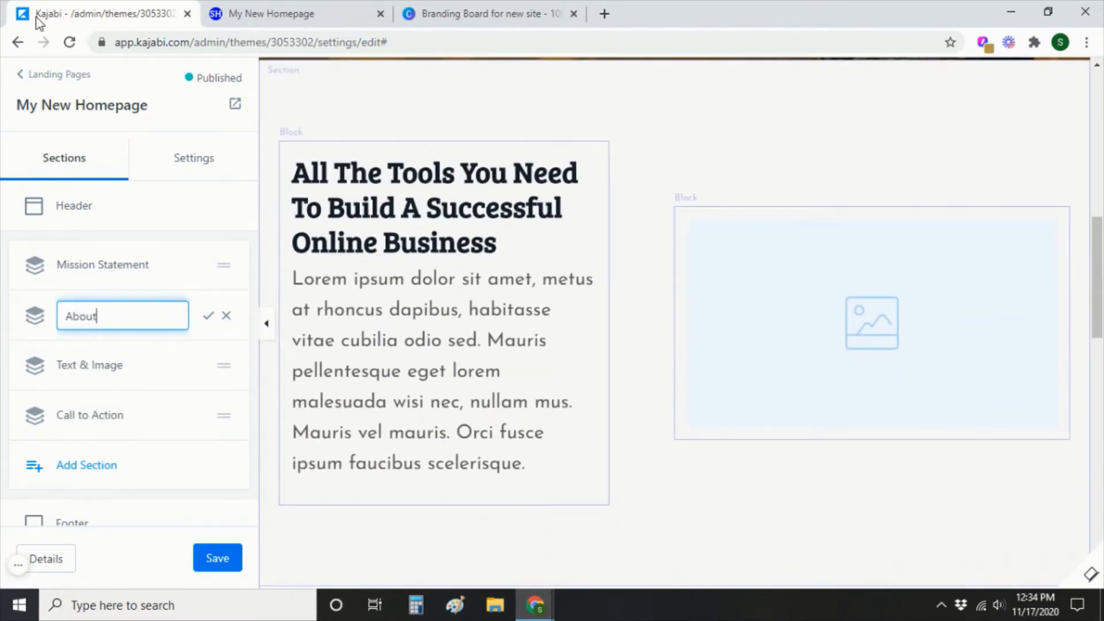
left_click(208, 316)
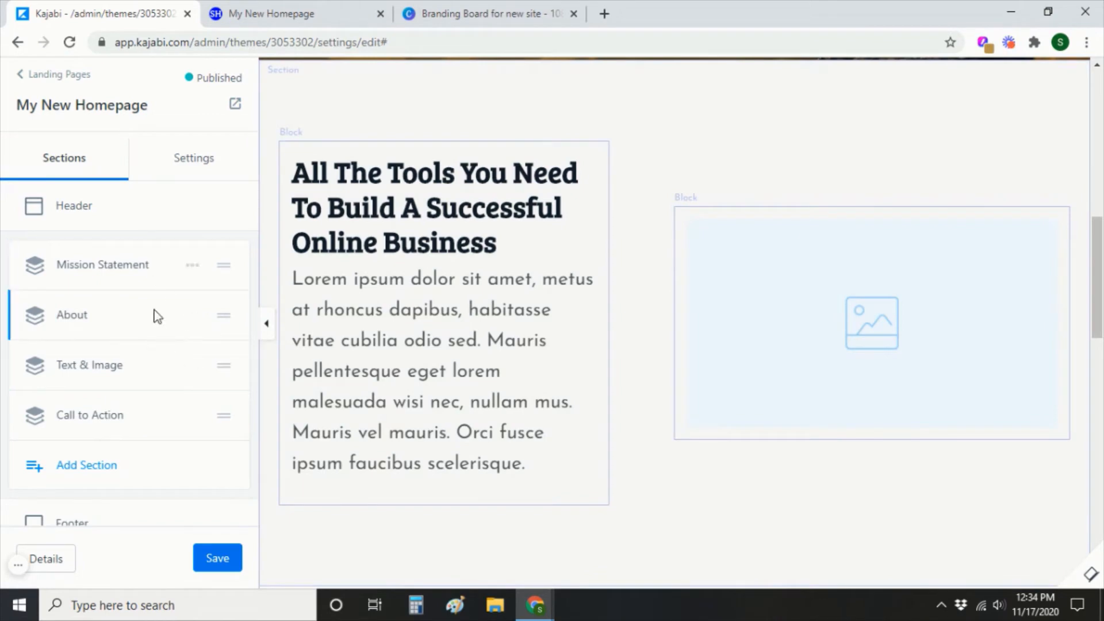
left_click(193, 367)
Delete the second Text & Image section and the Call to Action section, then open About's settings.
left_click(127, 487)
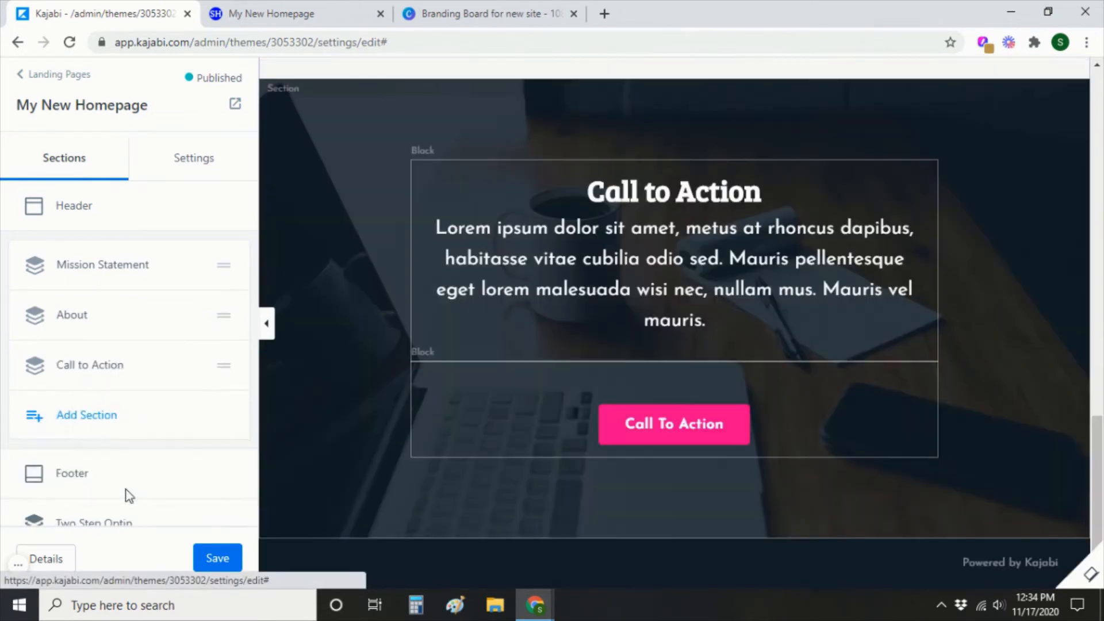
left_click(191, 366)
left_click(171, 486)
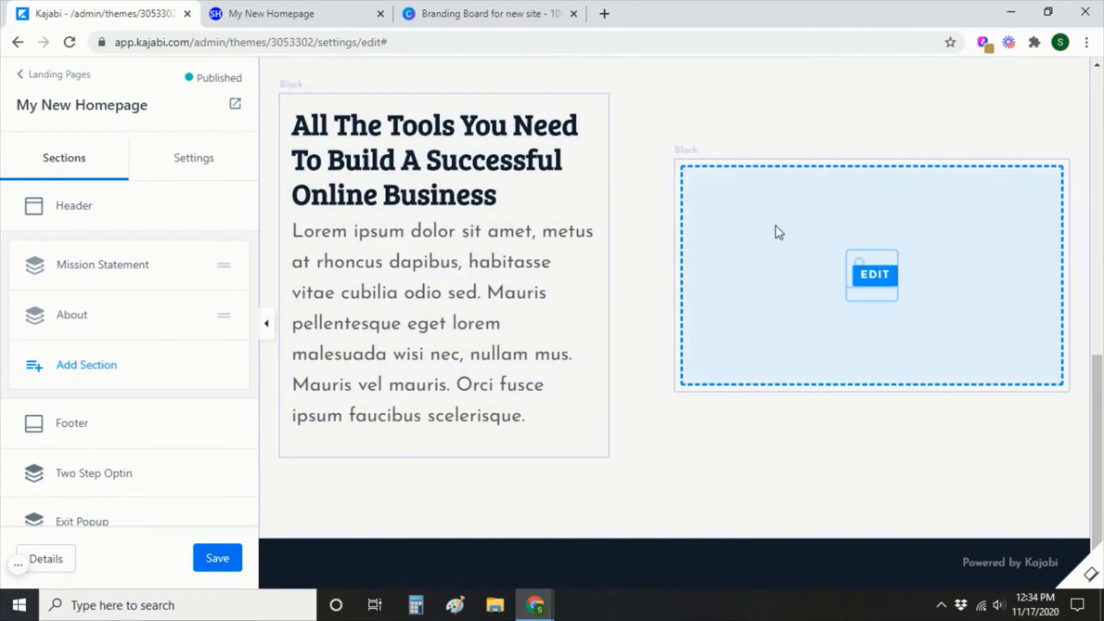
left_click(73, 316)
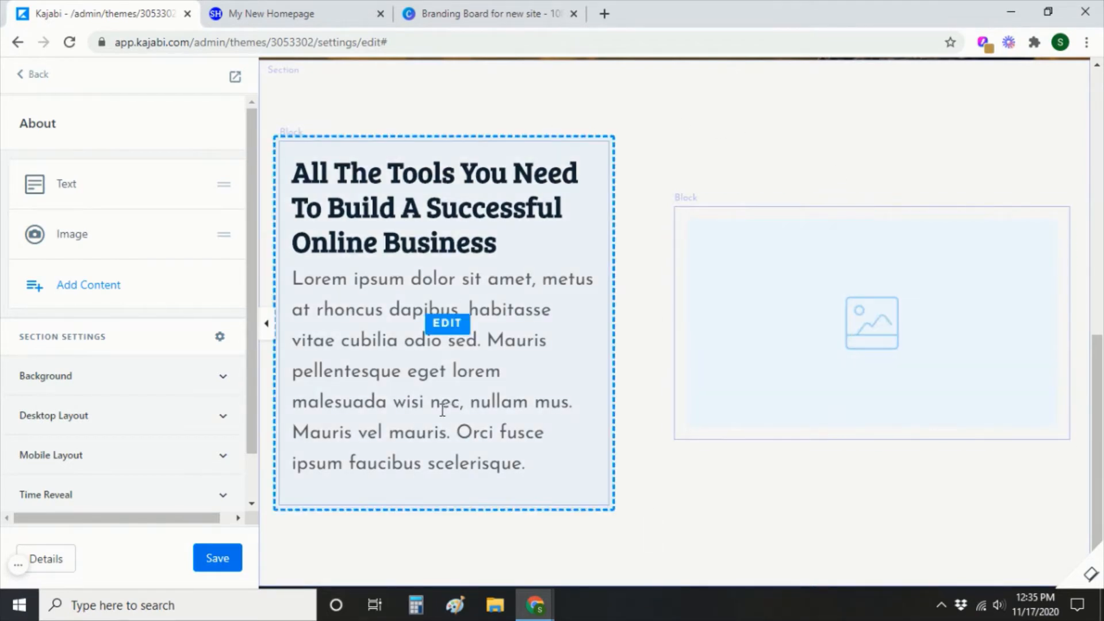
Upload the 'woman' beach photo into the About section's Image block and save the crop.
left_click(71, 237)
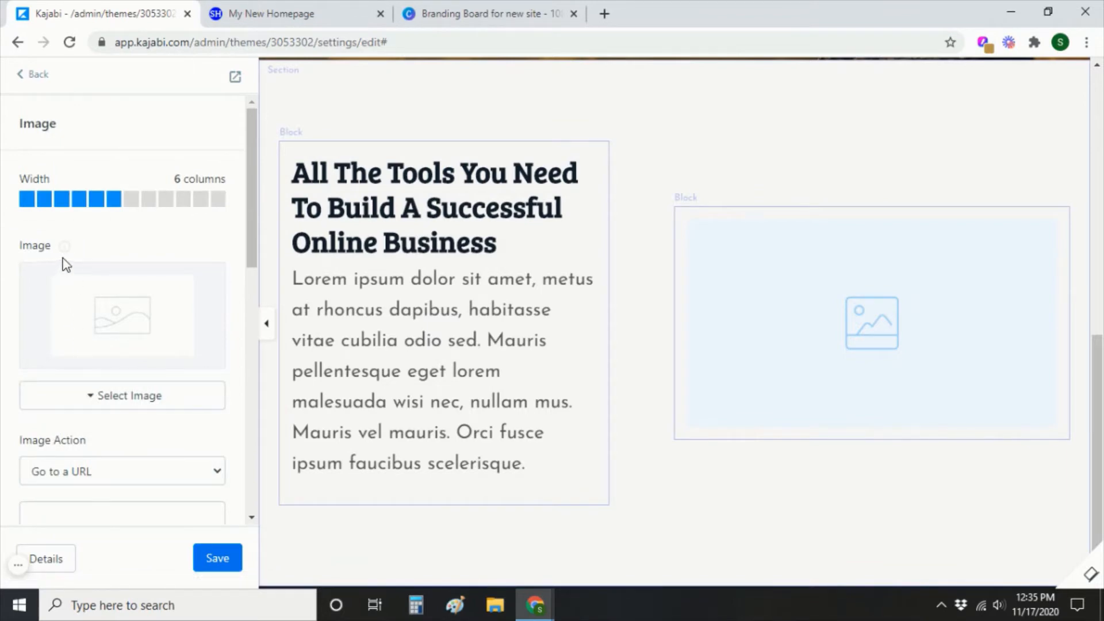
mouse_move(65, 253)
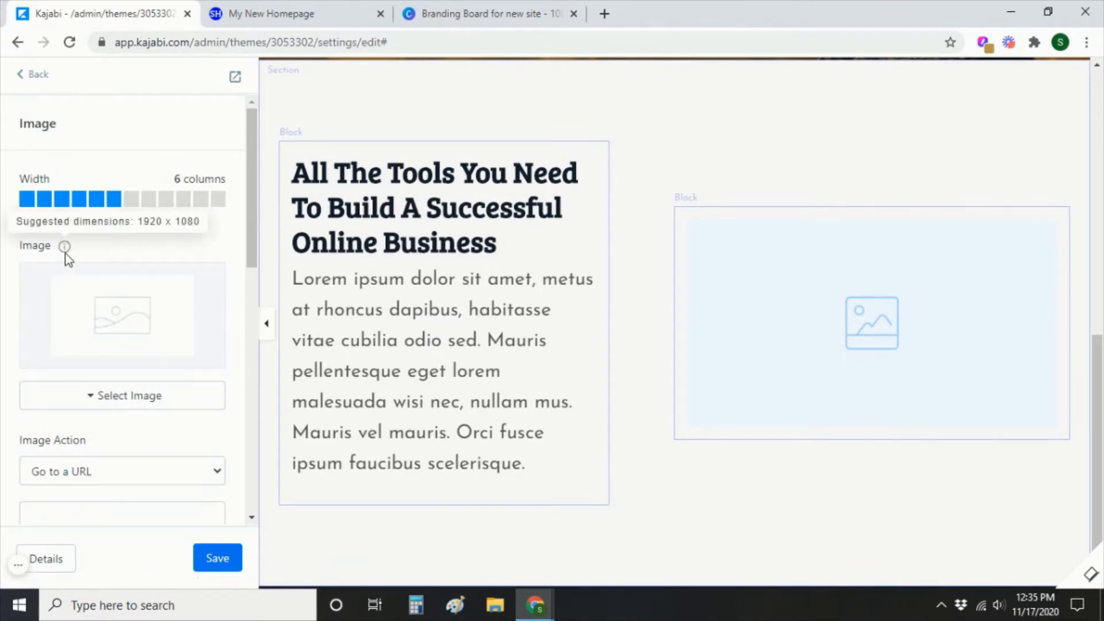
left_click(104, 397)
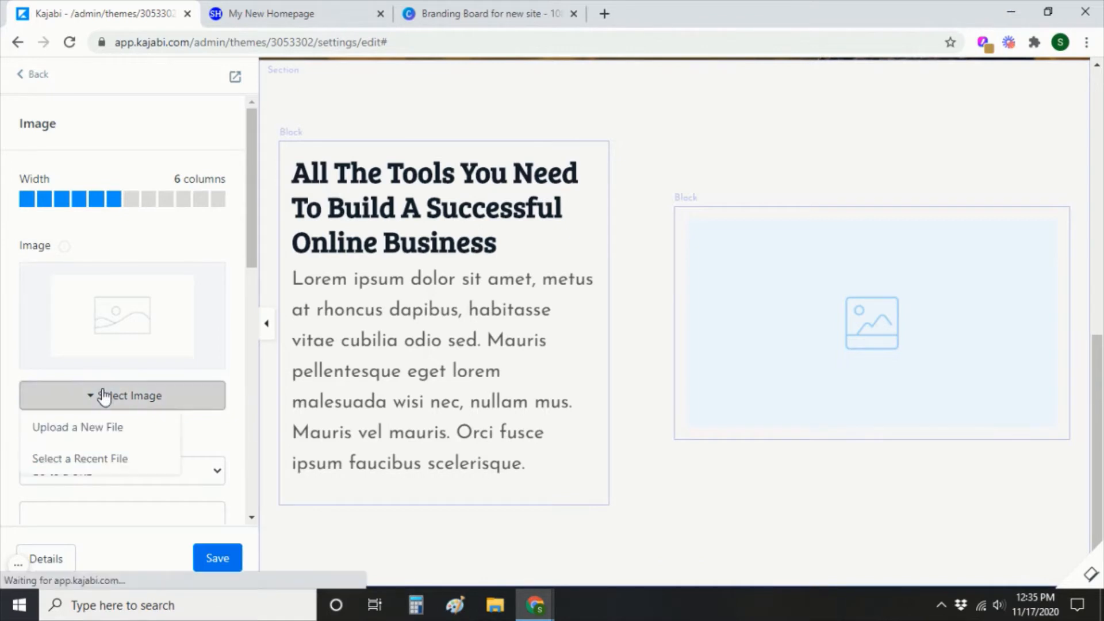
left_click(107, 427)
left_click(660, 366)
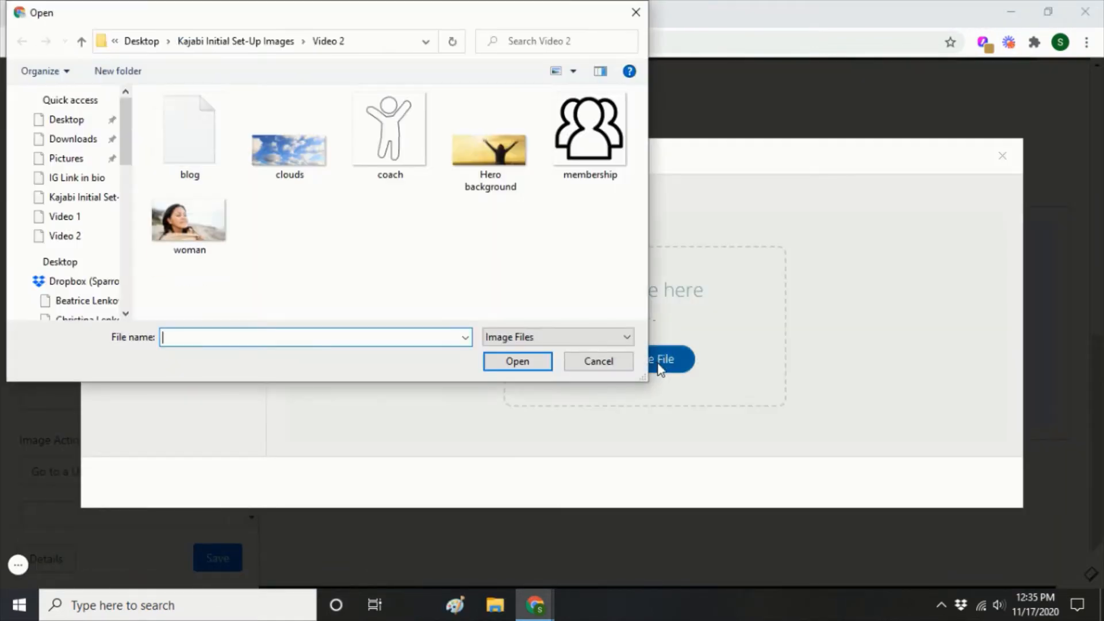
double_click(188, 223)
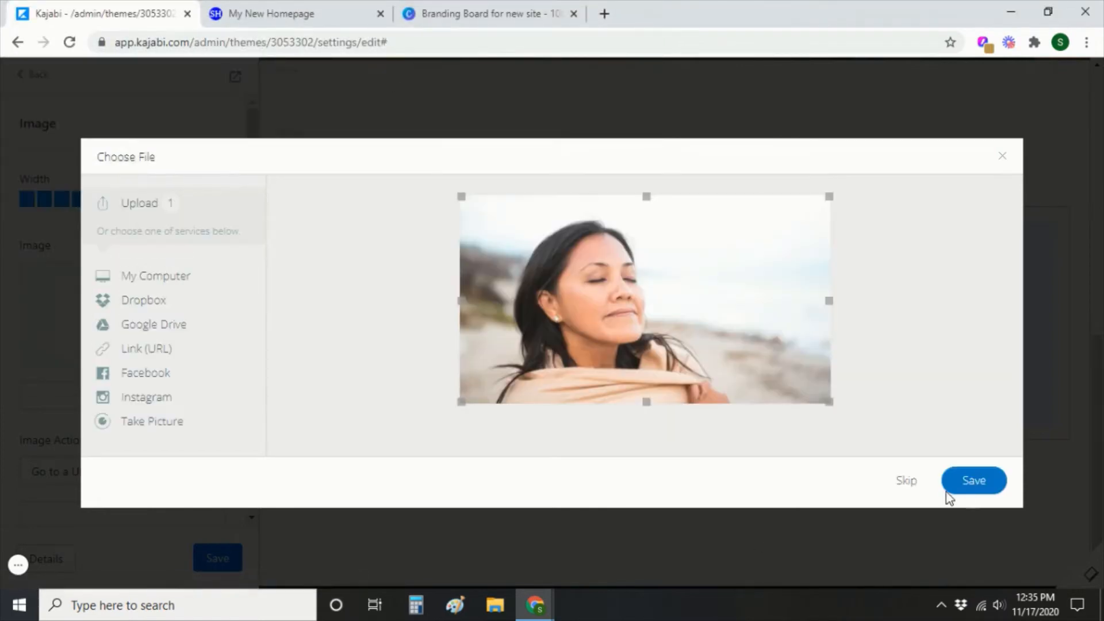
left_click(951, 485)
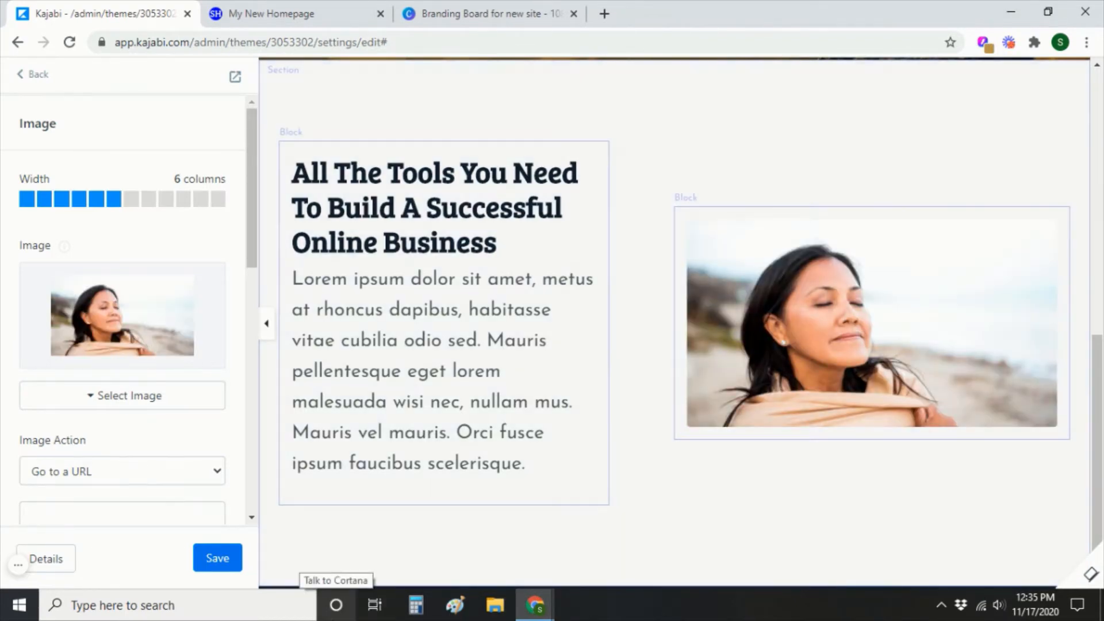
mouse_move(857, 346)
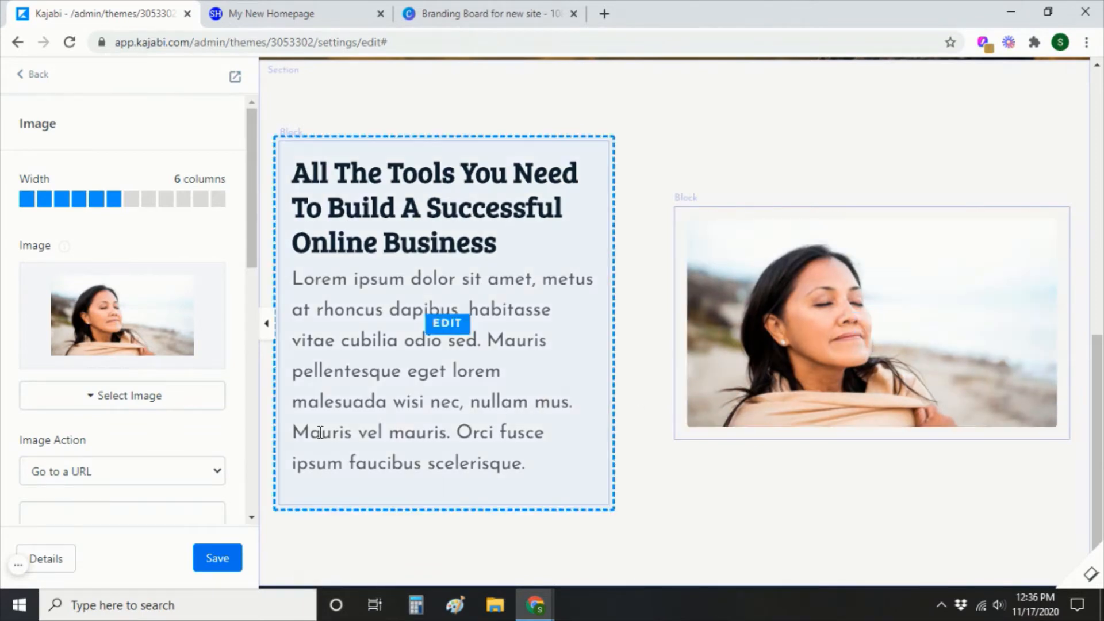
Retitle the About block with the 'feel like you're drowning?' question and paste the story over the lorem ipsum.
scroll(115, 477, "down", 3)
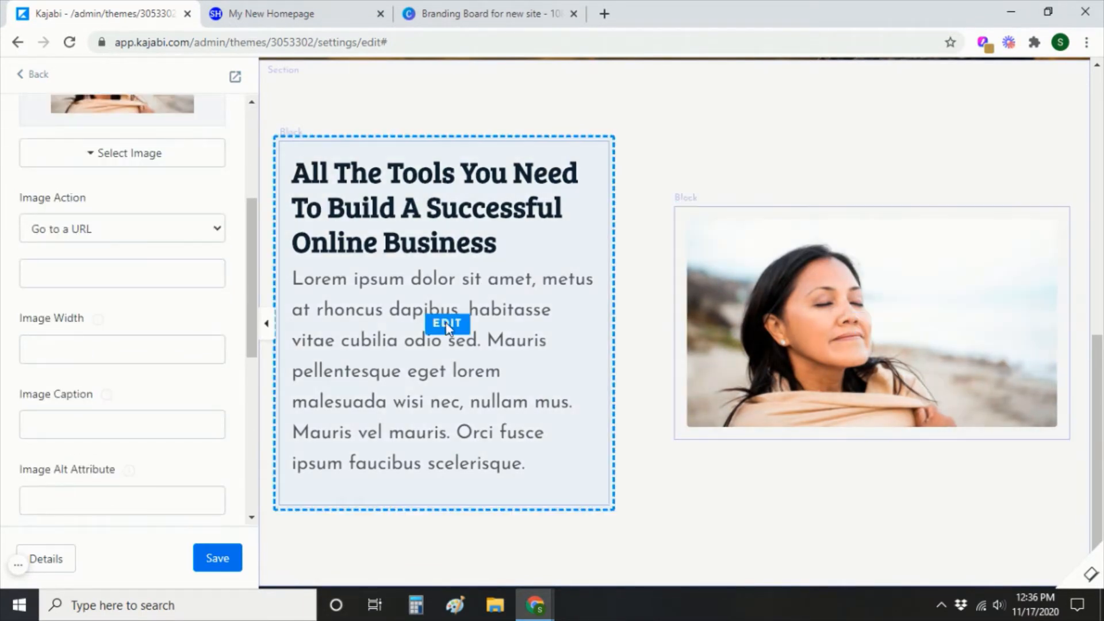
left_click(444, 322)
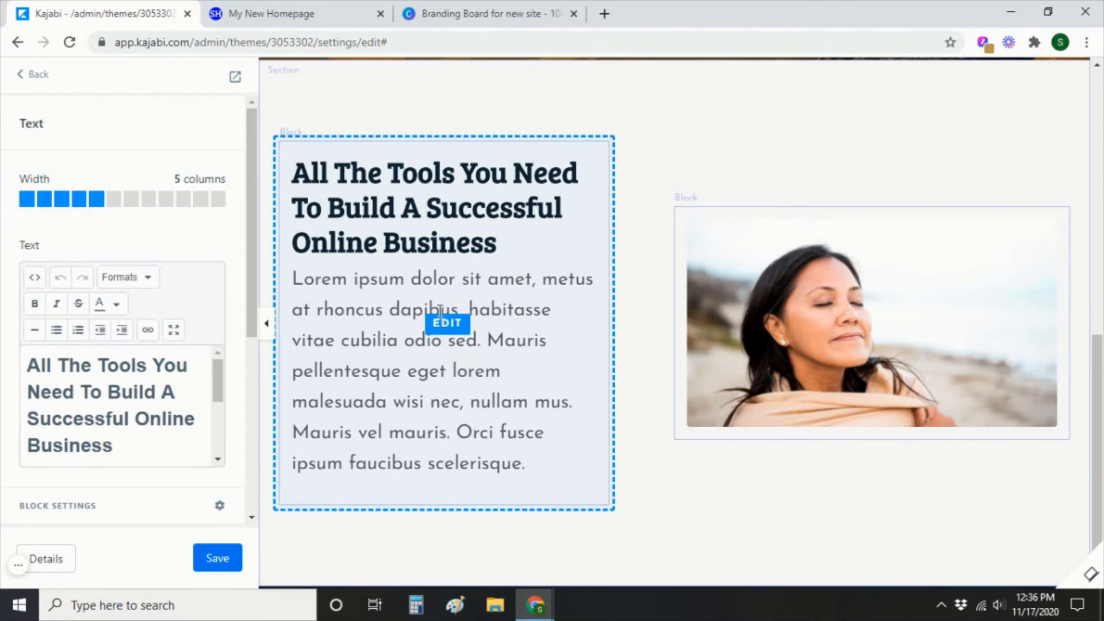
left_click(174, 330)
left_click_drag(615, 134, 6, 143)
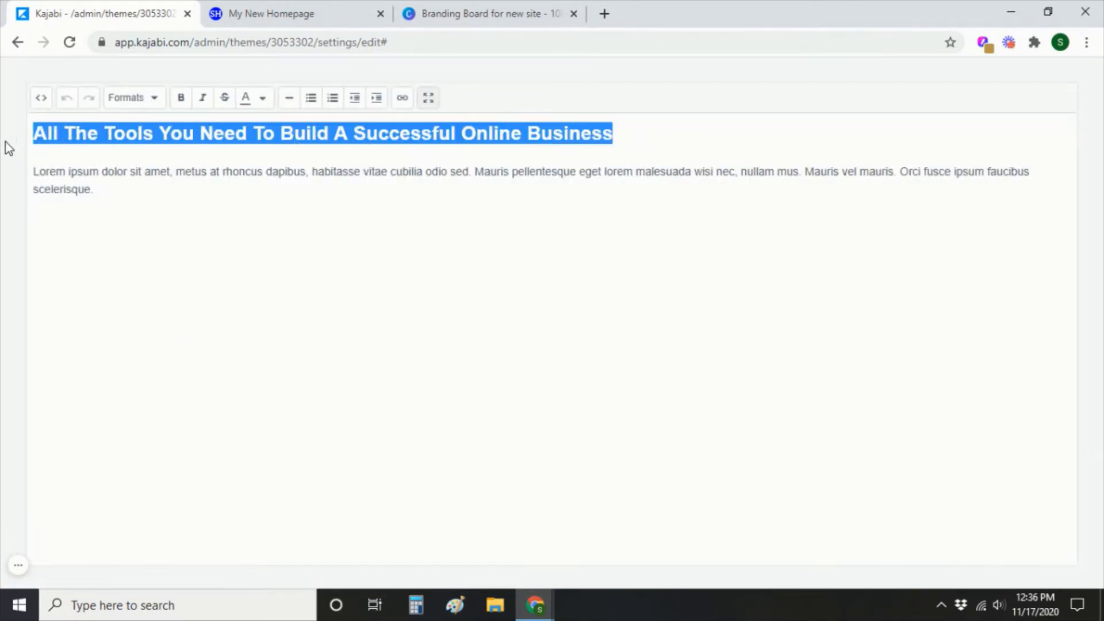
type("Do you look succe")
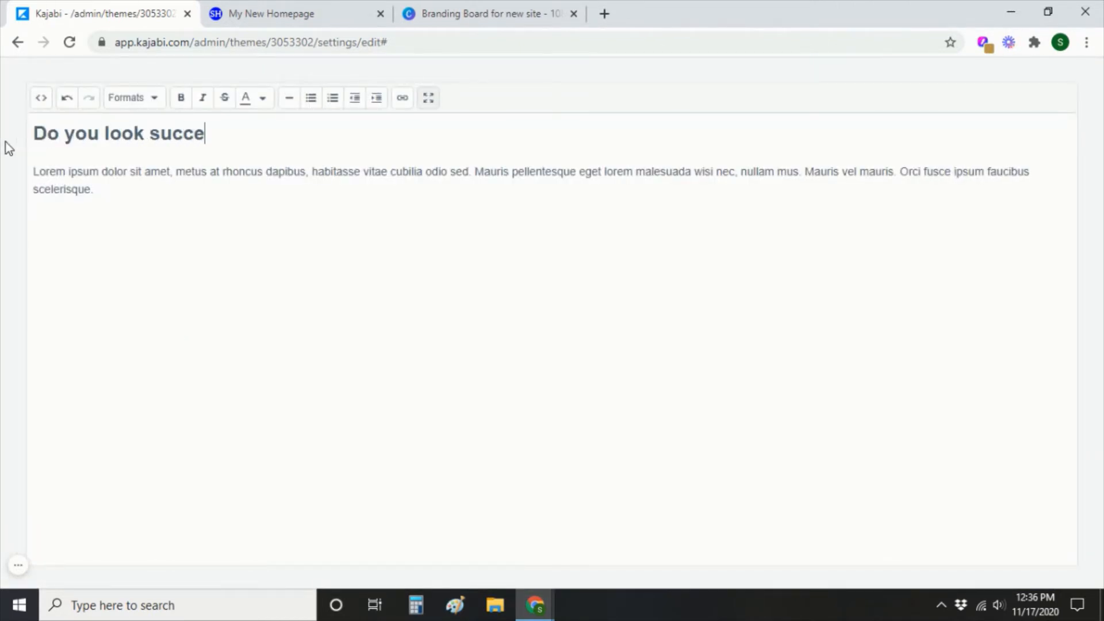
type("ssful from the outside, b")
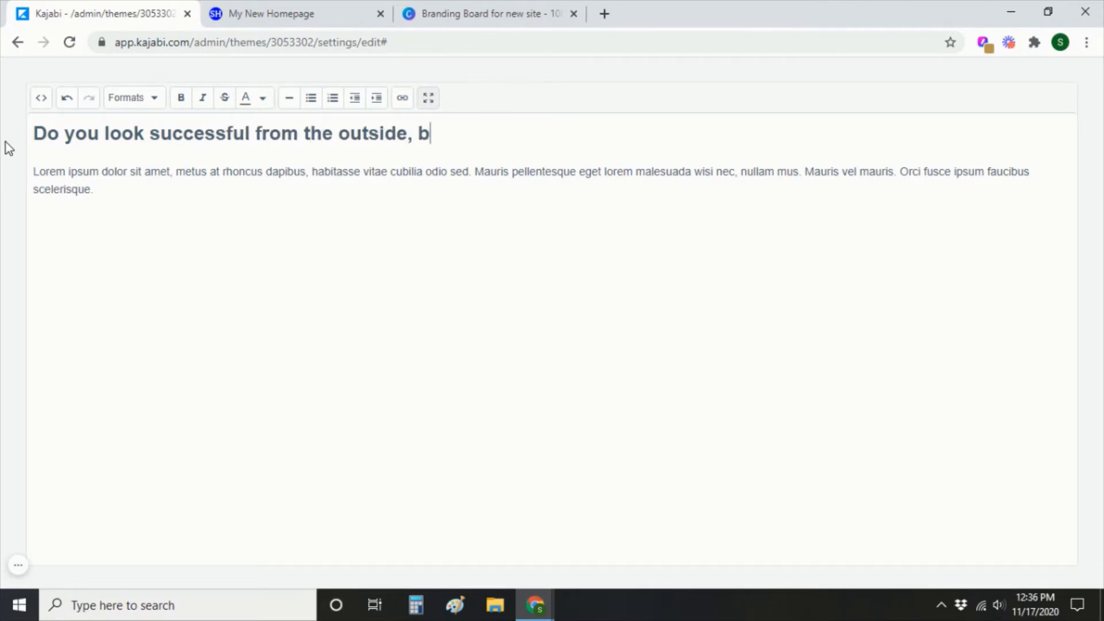
type("ut inside feel like you're drowning?")
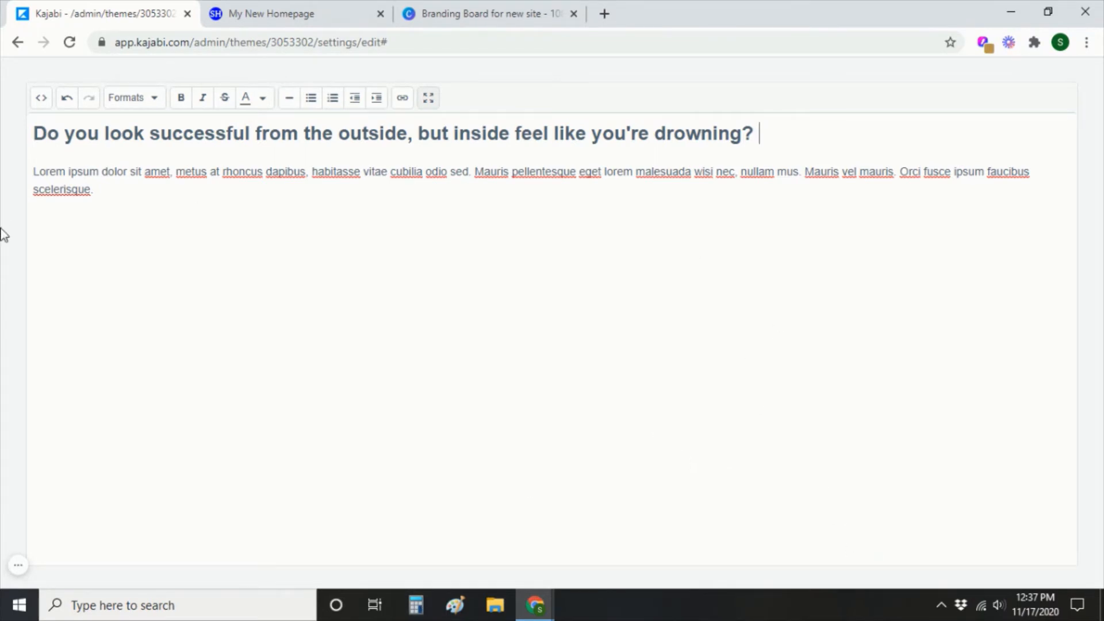
left_click_drag(115, 190, 3, 176)
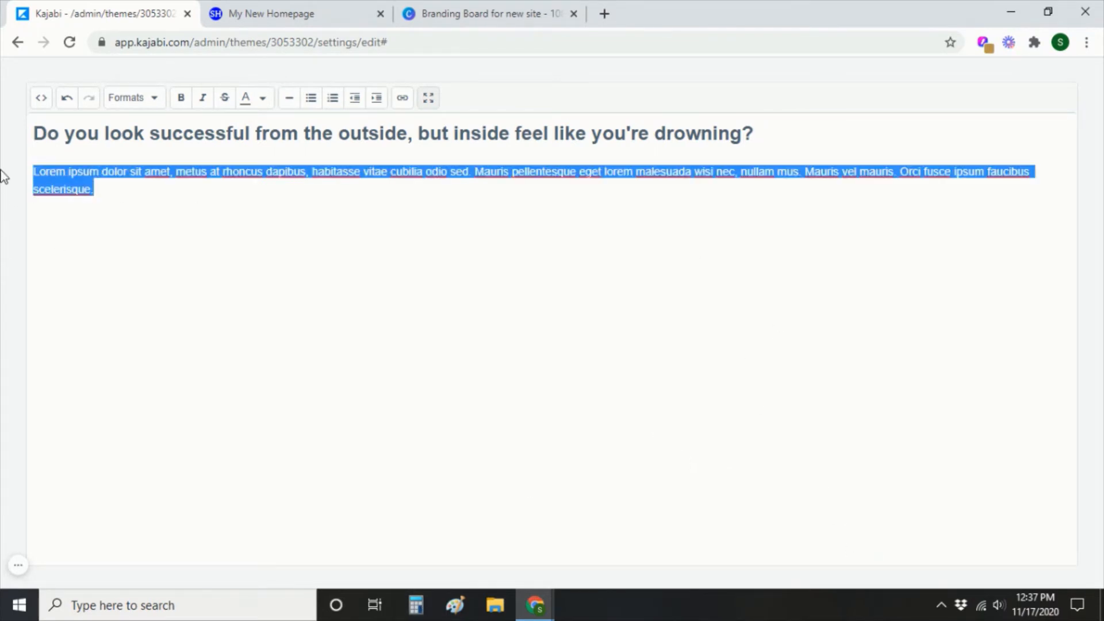
type("Yeah, I've been there.  I gave everything to my career, and everything to my family.  From the outside I looked like I had it all.  A high-powered career, lovely home, nice clothes, adorable children.")
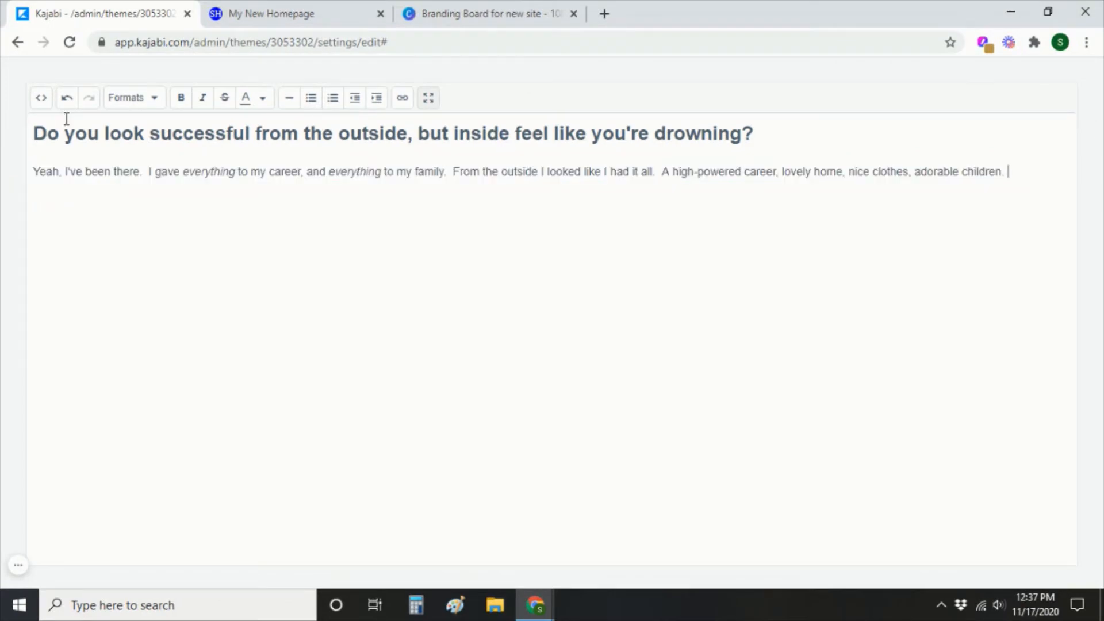
Save the new text, then delete the About heading and its leftover empty line.
left_click(428, 98)
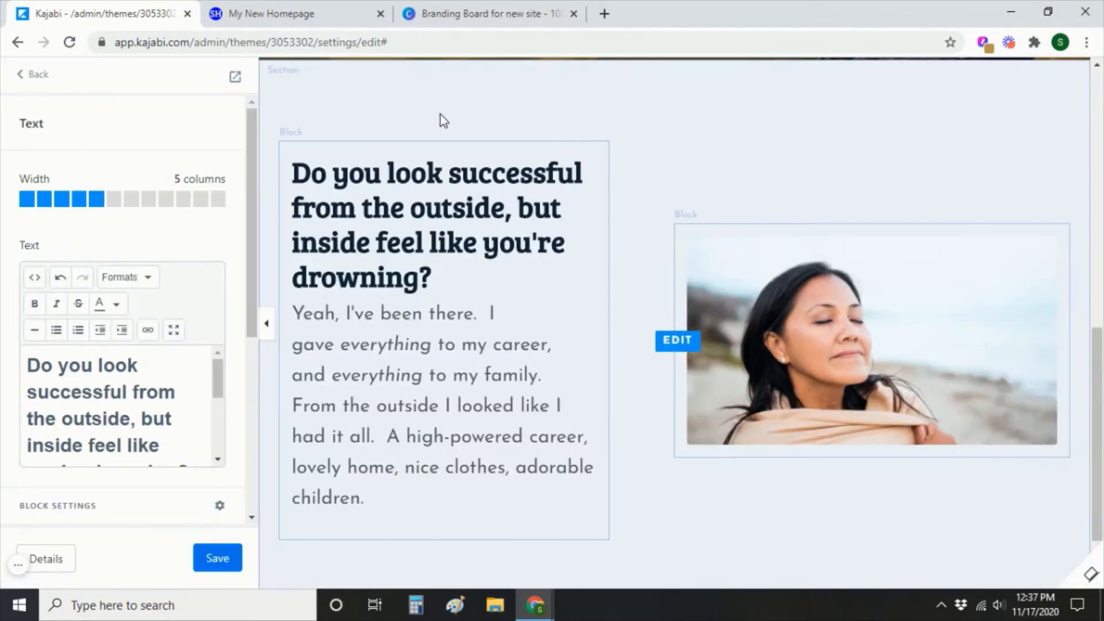
left_click(217, 561)
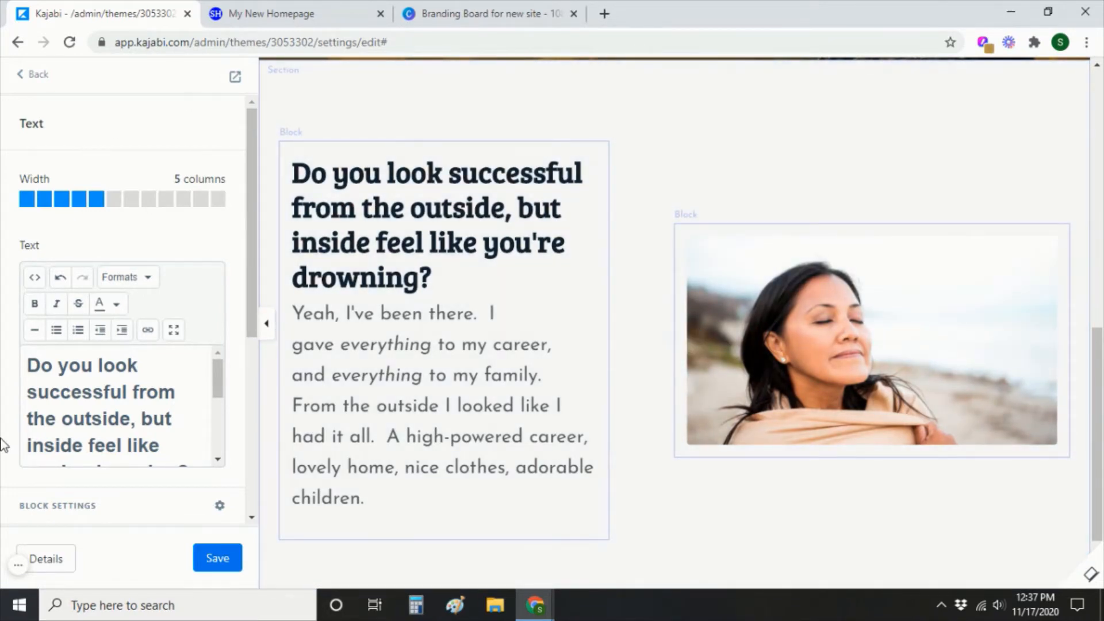
scroll(123, 414, "down", 2)
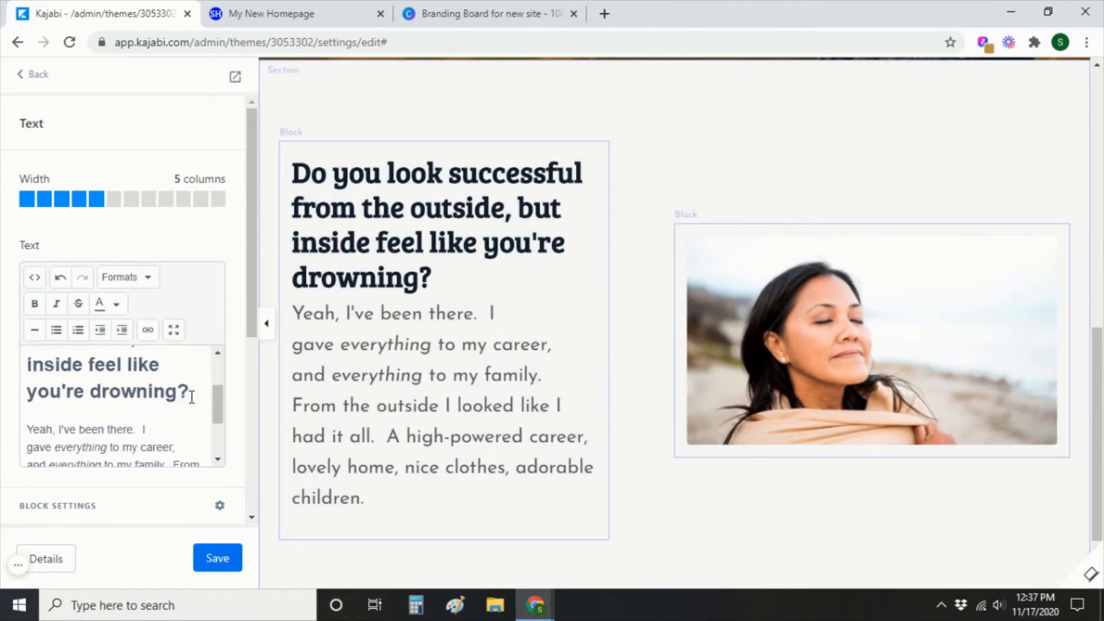
left_click_drag(191, 397, 4, 322)
key("ctrl+c")
key("BackSpace")
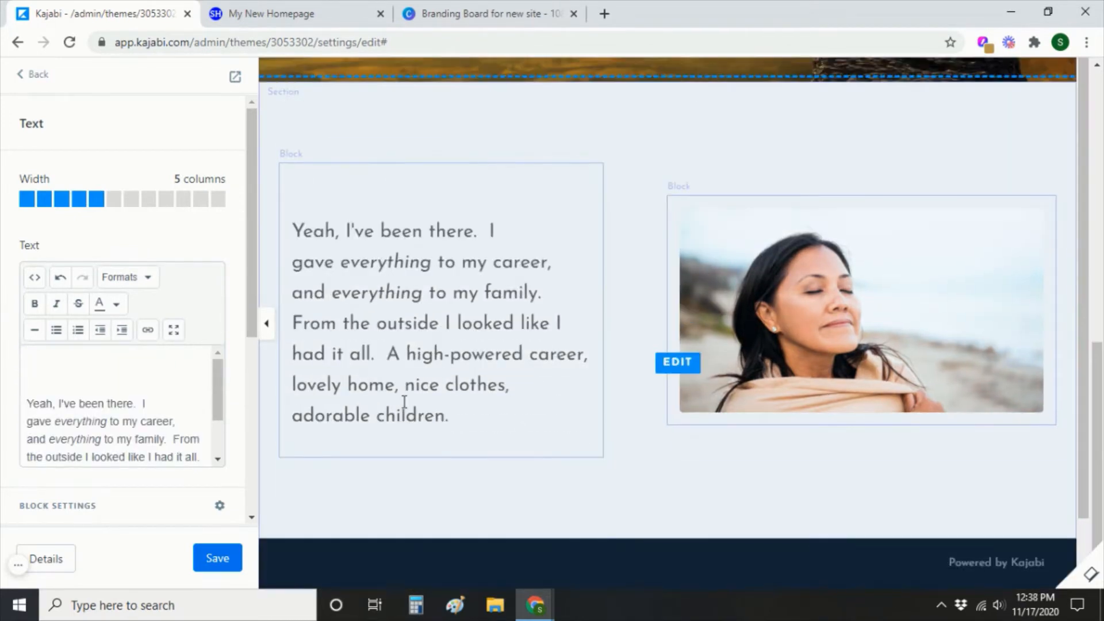
key("Delete")
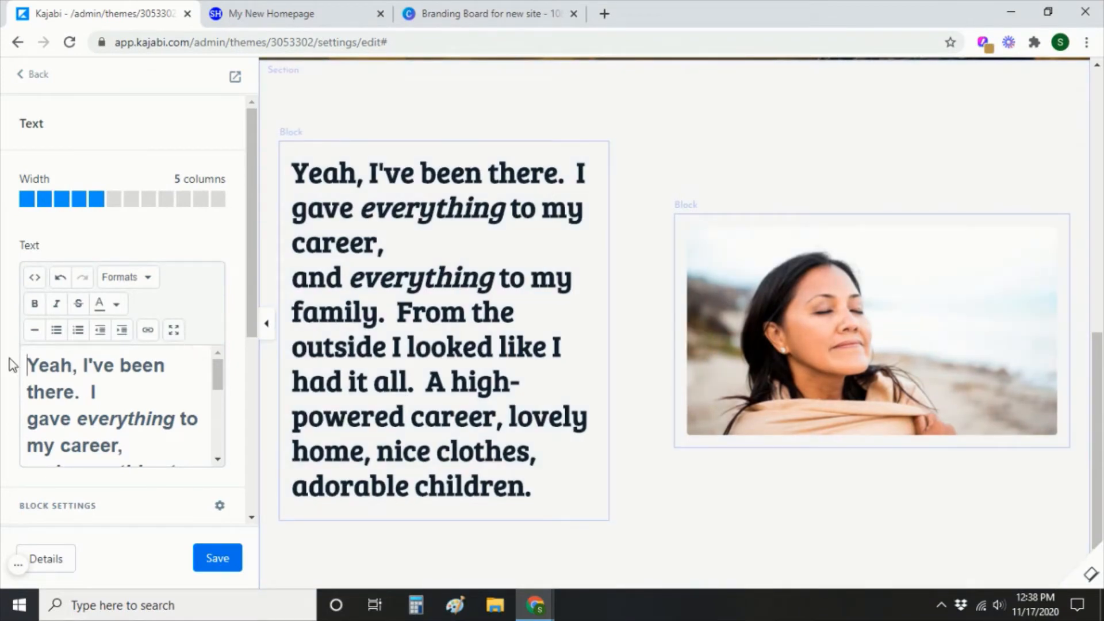
Restyle the remaining story text as a normal Paragraph and save it.
left_click_drag(36, 368, 148, 477)
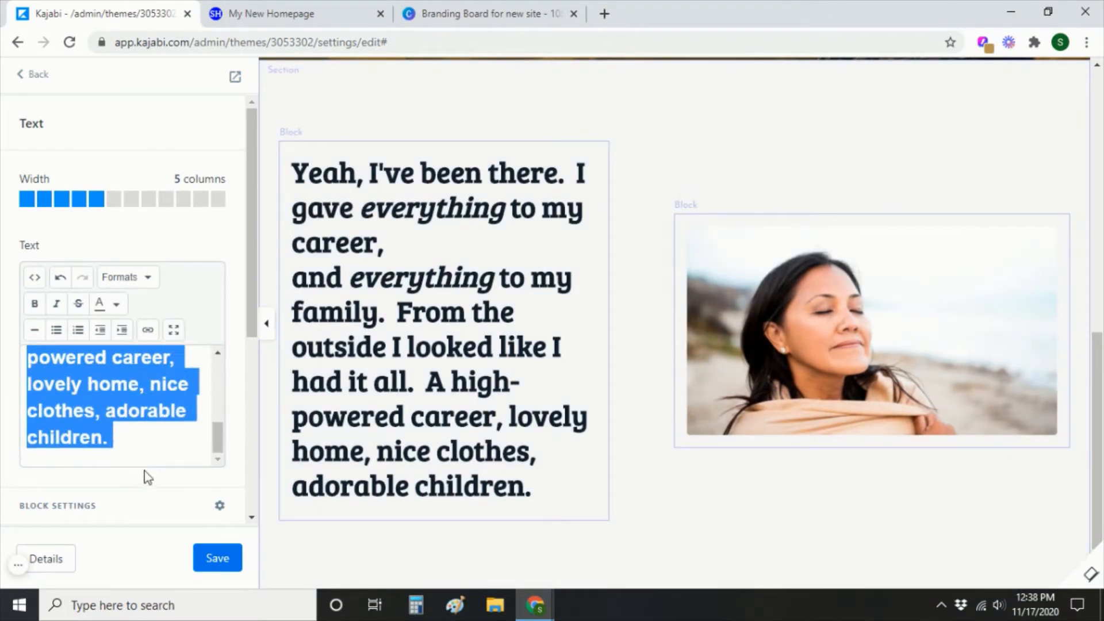
left_click(124, 284)
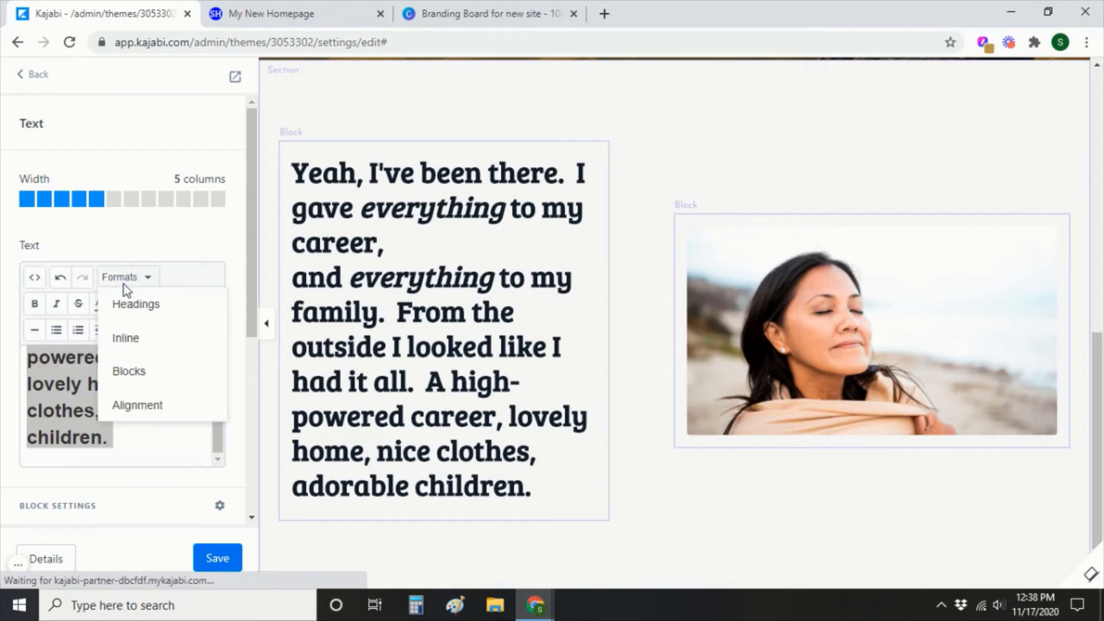
mouse_move(132, 311)
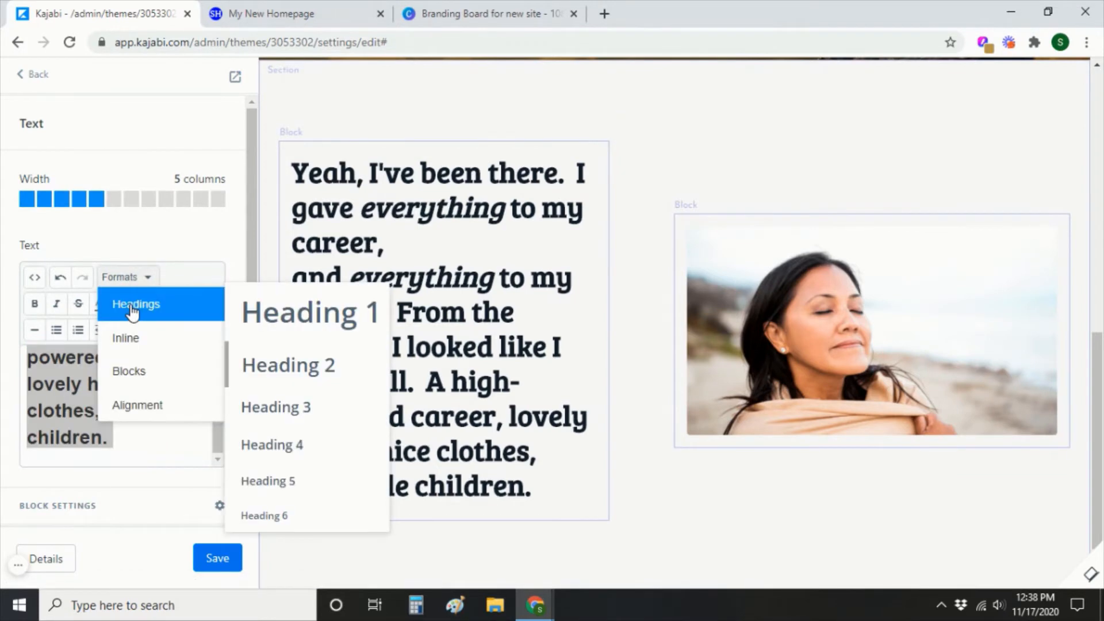
mouse_move(172, 371)
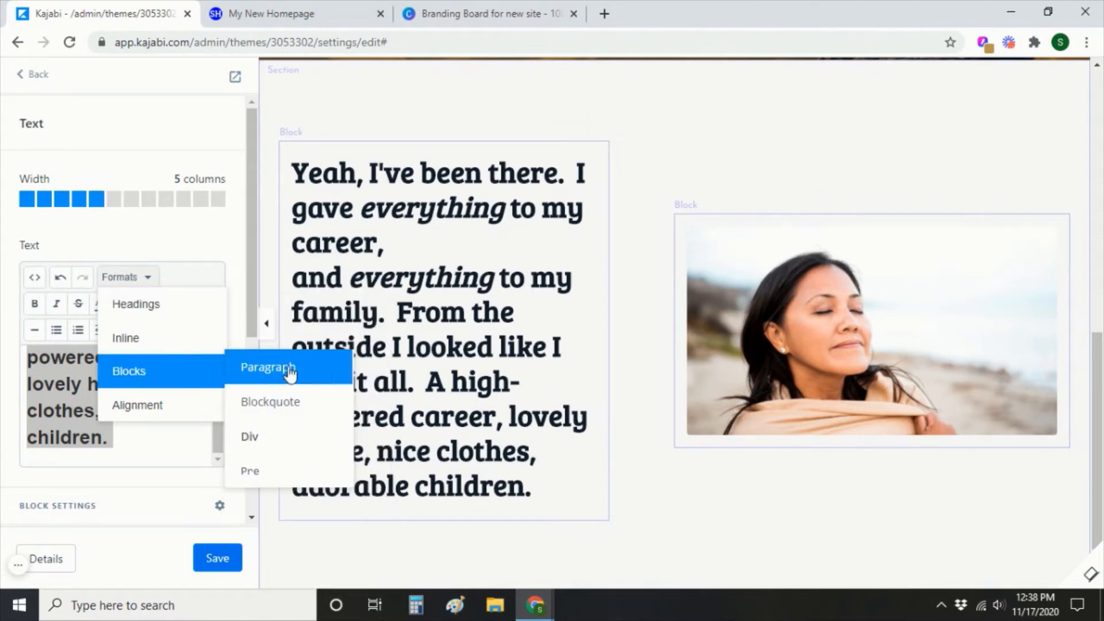
left_click(320, 375)
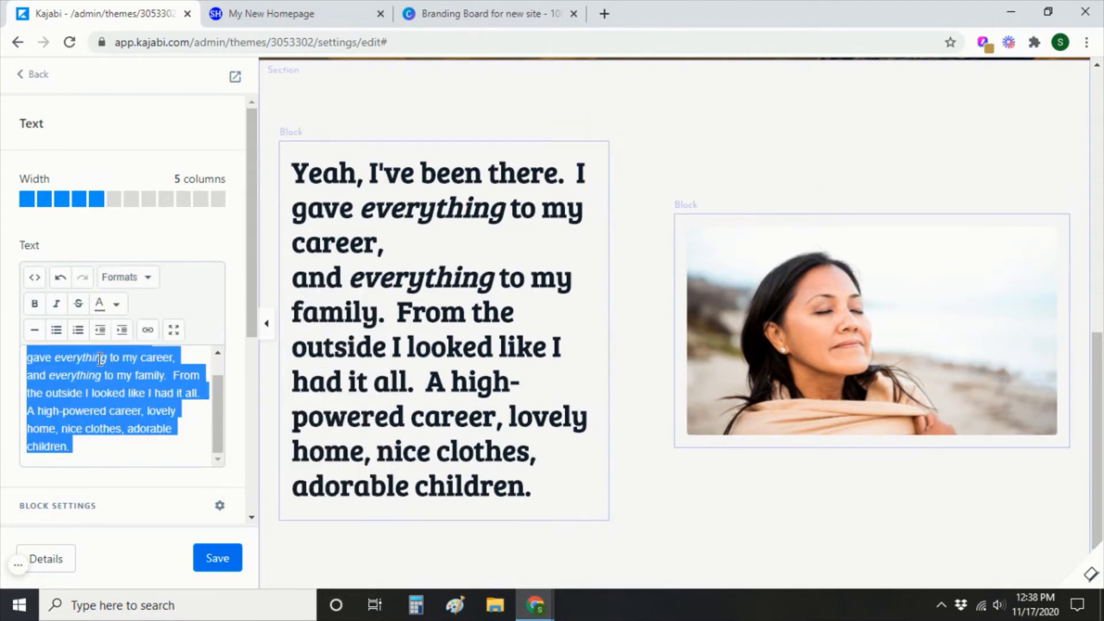
left_click(217, 558)
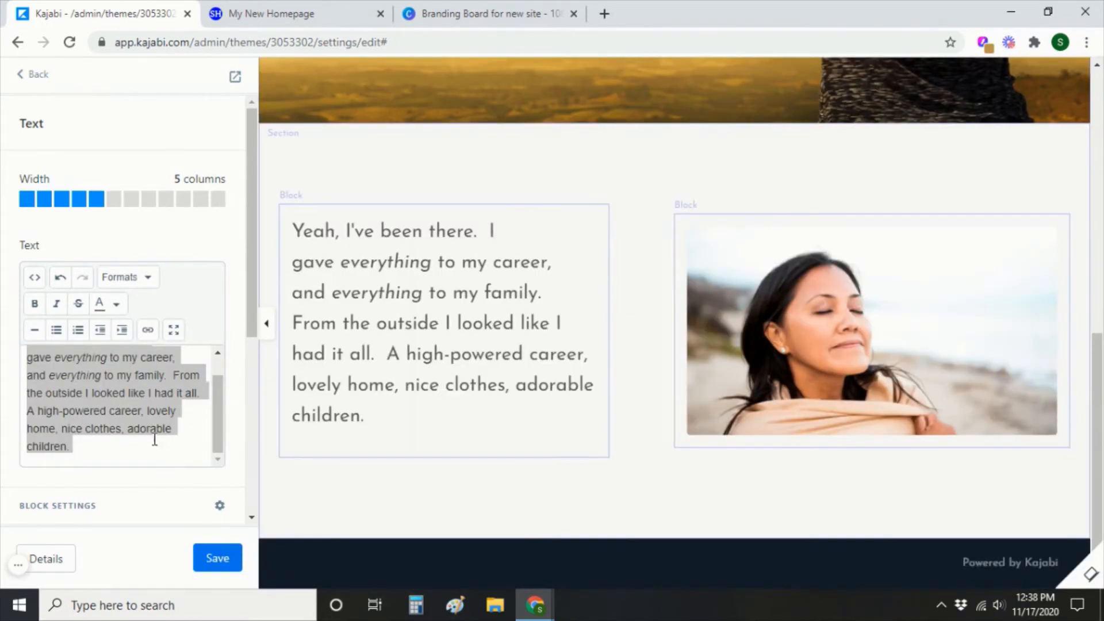
left_click(32, 79)
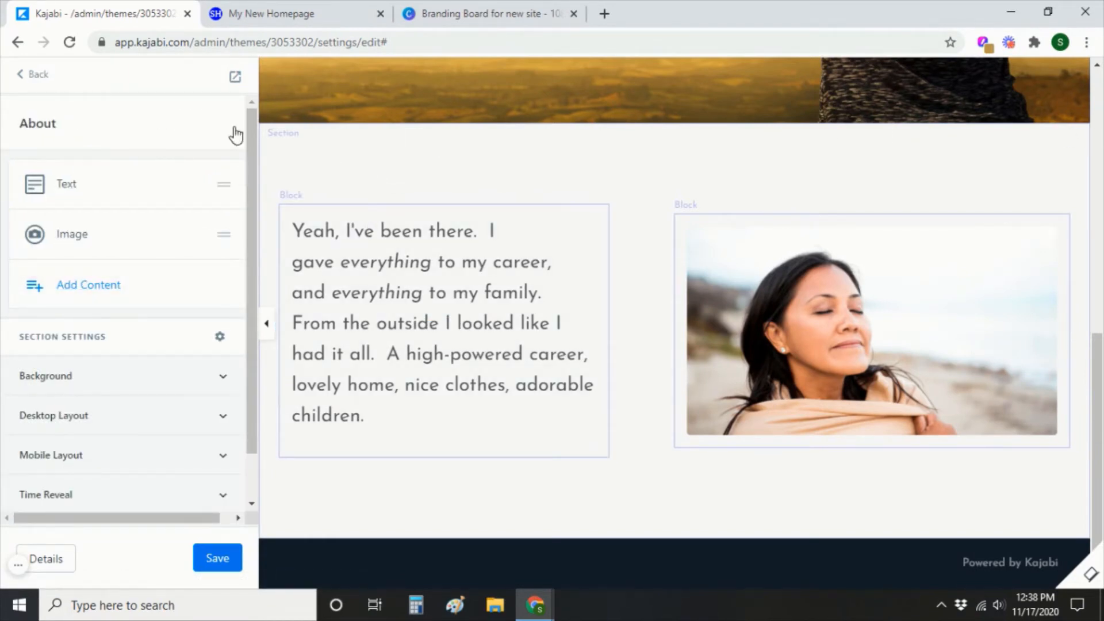
Add a new Text block to About and paste the 'drowning' question over its placeholder.
left_click(67, 287)
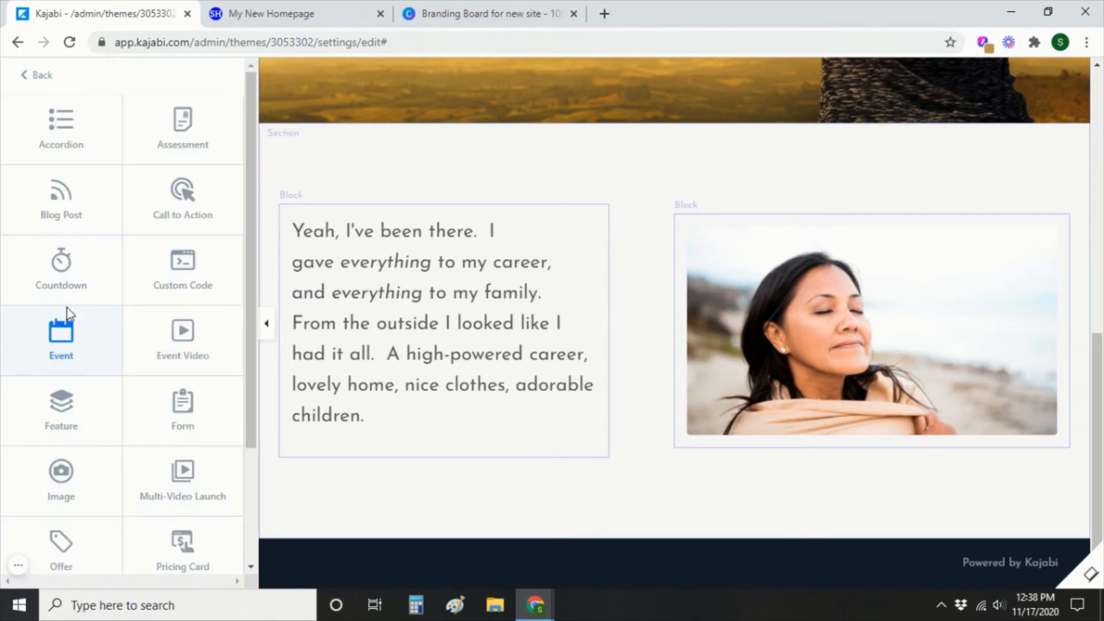
scroll(67, 309, "down", 3)
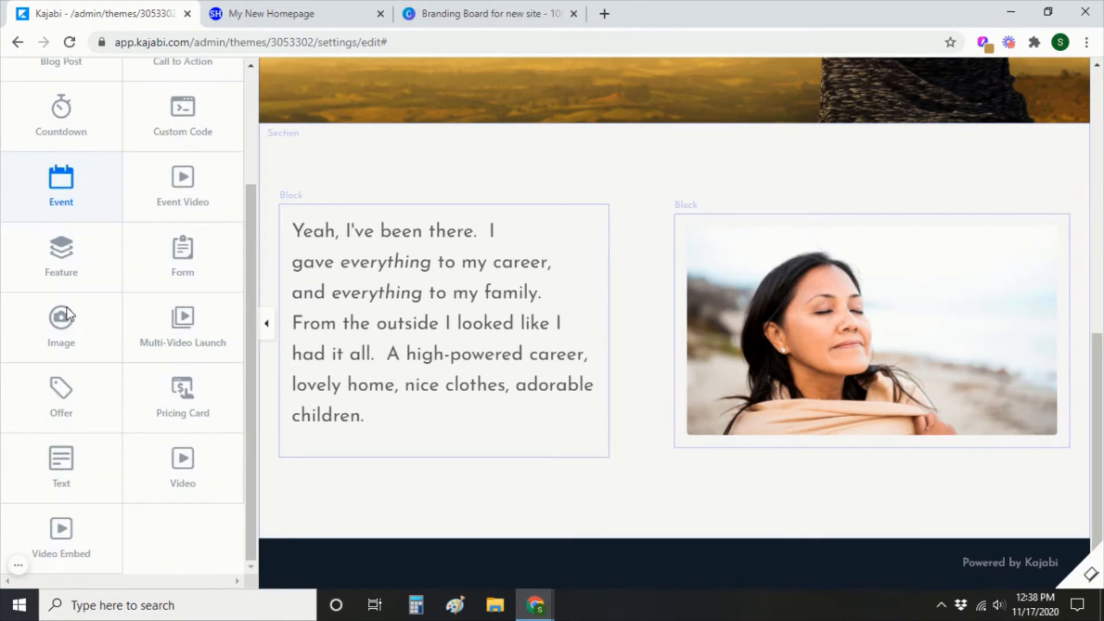
left_click(81, 467)
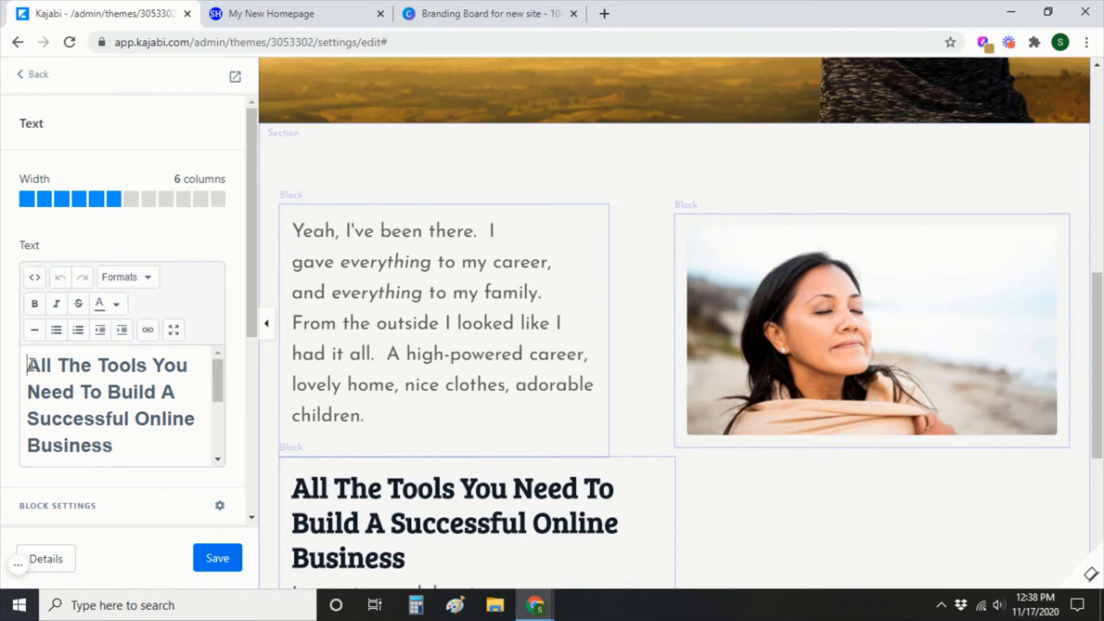
left_click_drag(26, 366, 180, 479)
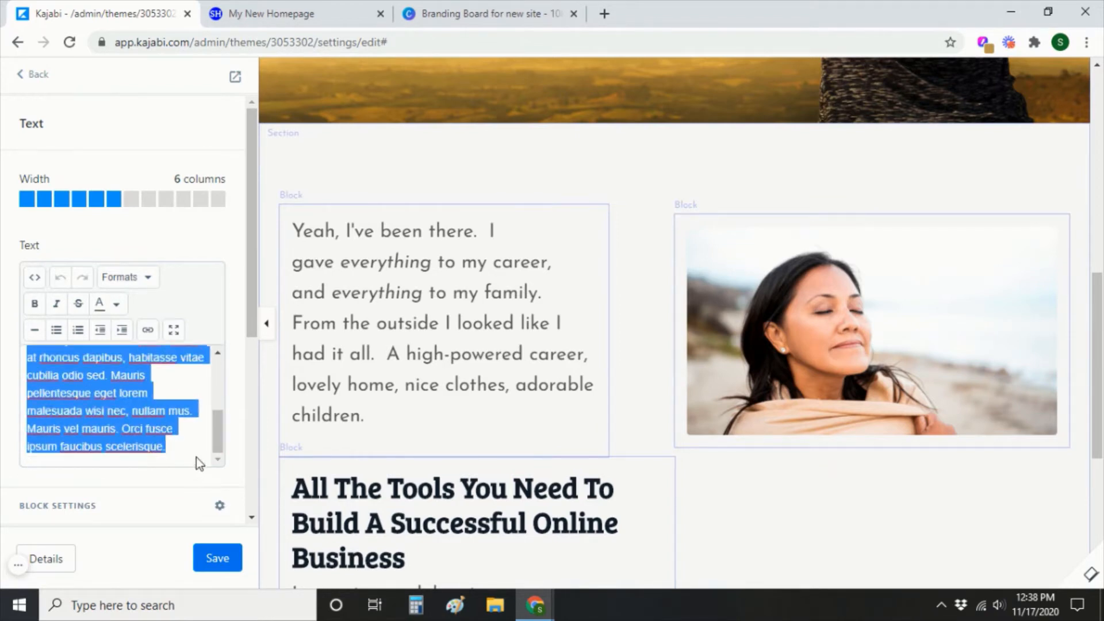
key("ctrl+v")
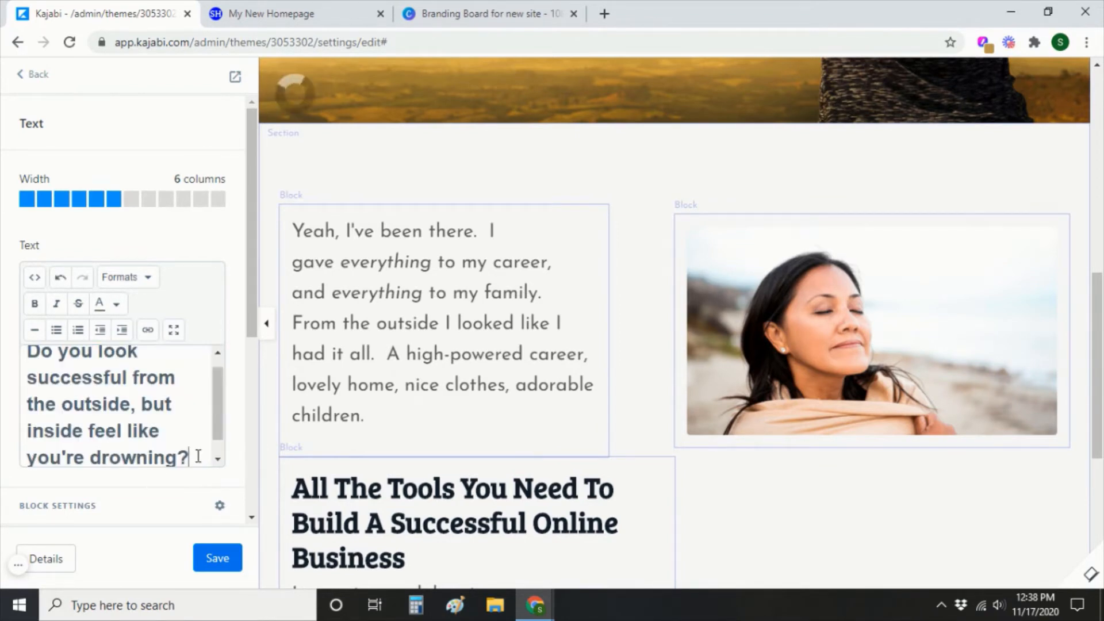
Widen the question block to 12 columns, centre-align its text, and save.
scroll(603, 520, "down", 3)
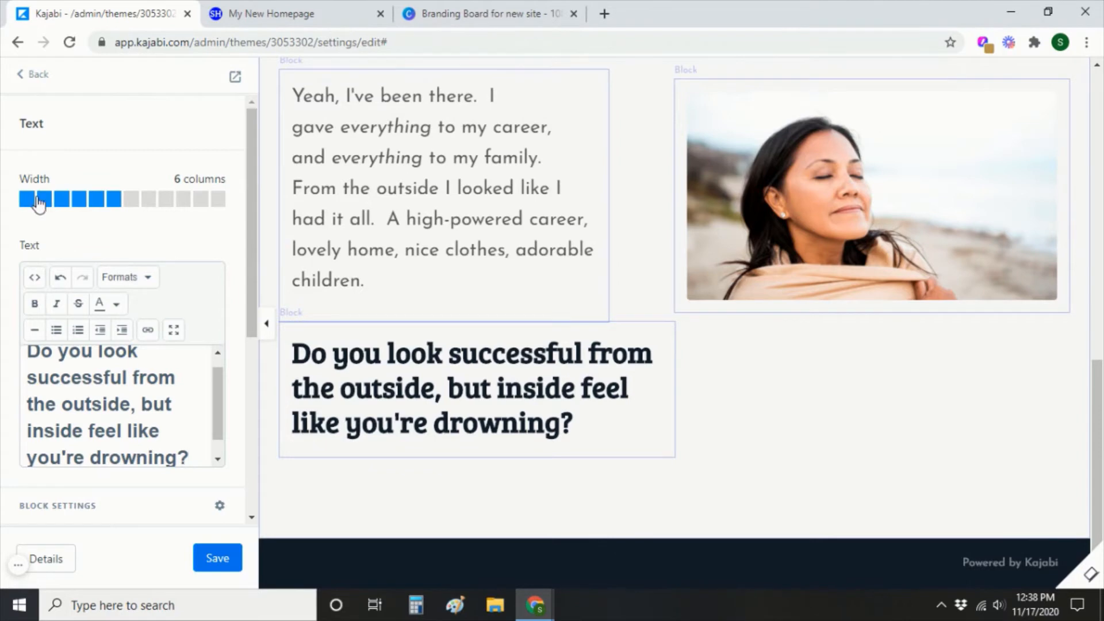
left_click(149, 199)
left_click(184, 203)
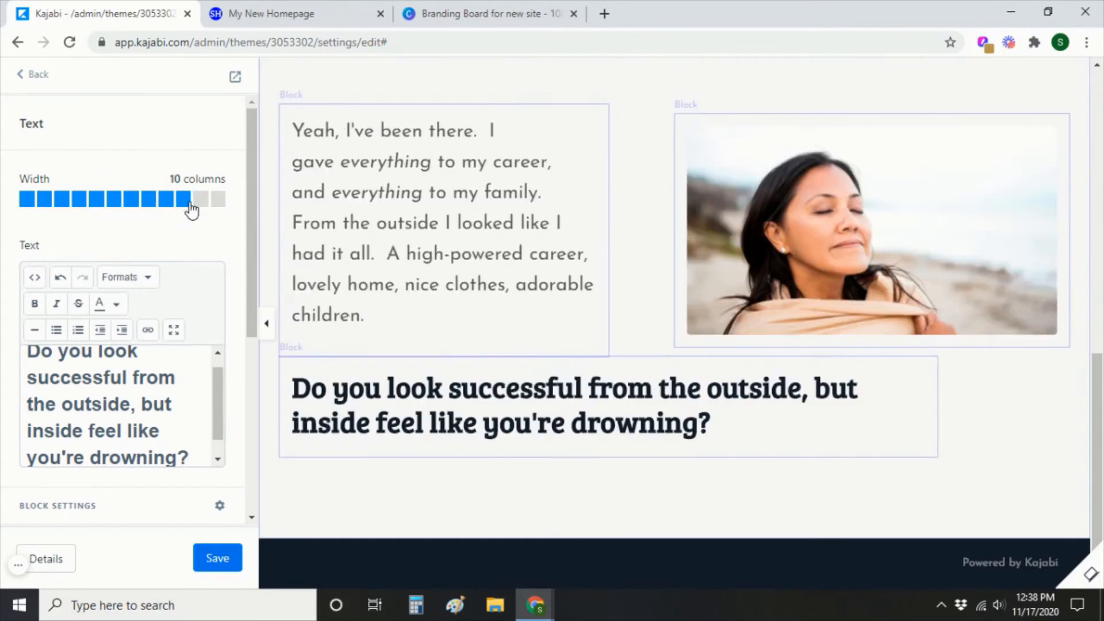
left_click(220, 201)
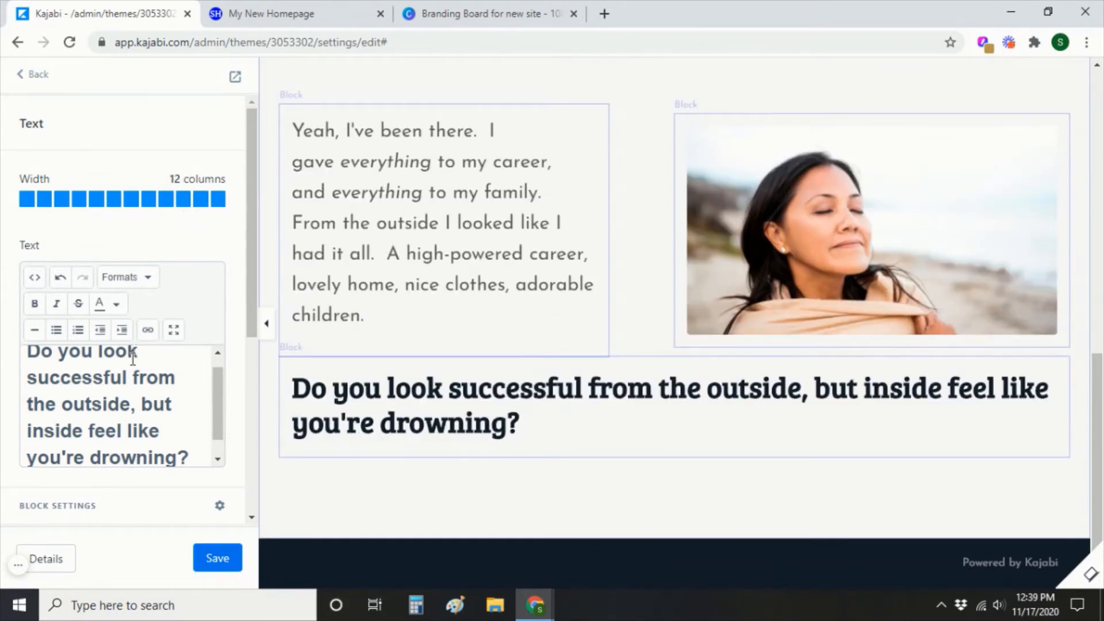
scroll(25, 361, "up", 1)
left_click_drag(39, 366, 175, 459)
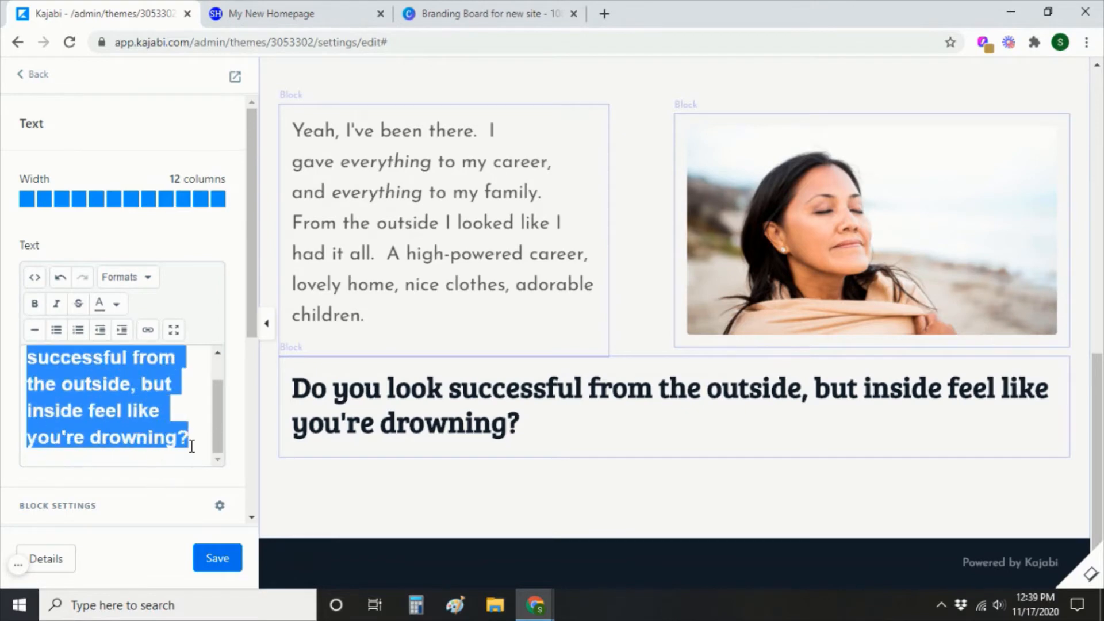
left_click(136, 290)
mouse_move(136, 402)
left_click(288, 456)
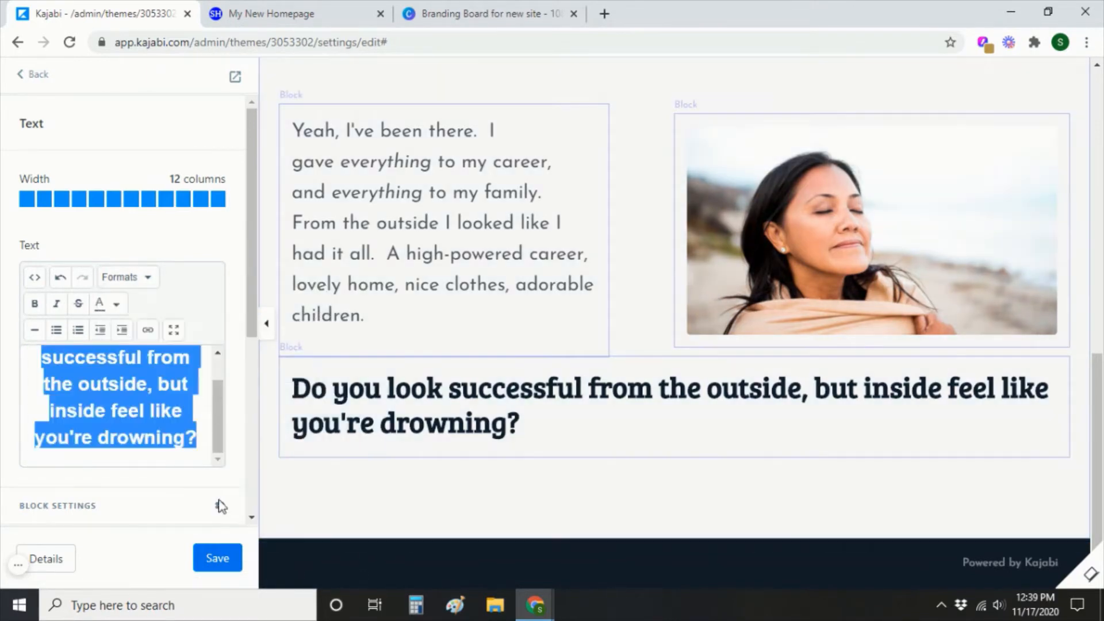
left_click(217, 555)
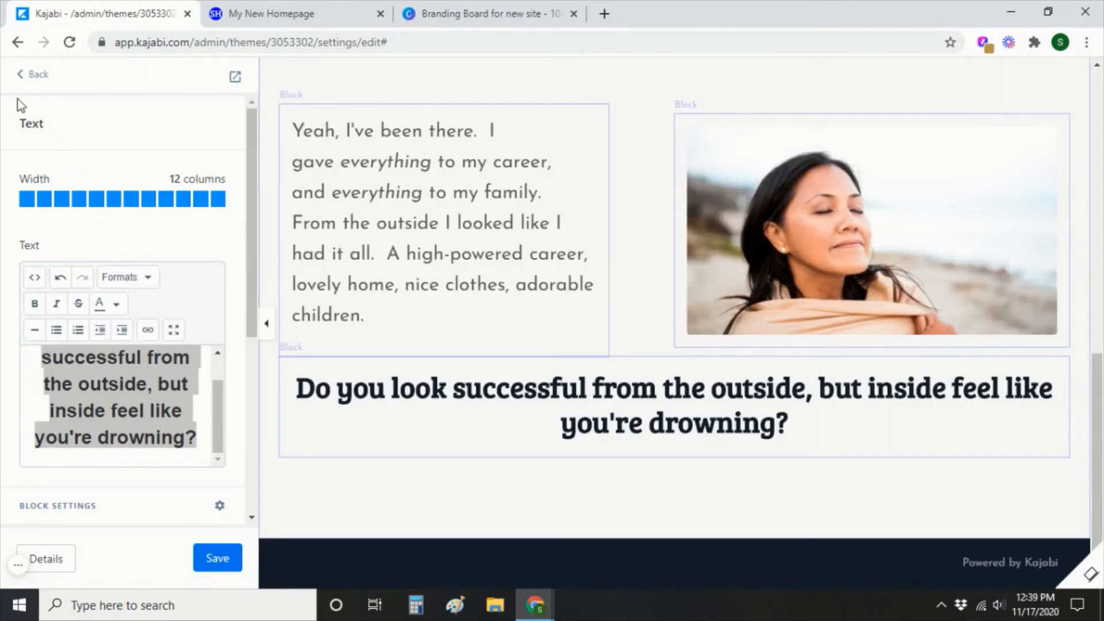
Drag the question Text block above the Image block in the About block list.
left_click(41, 78)
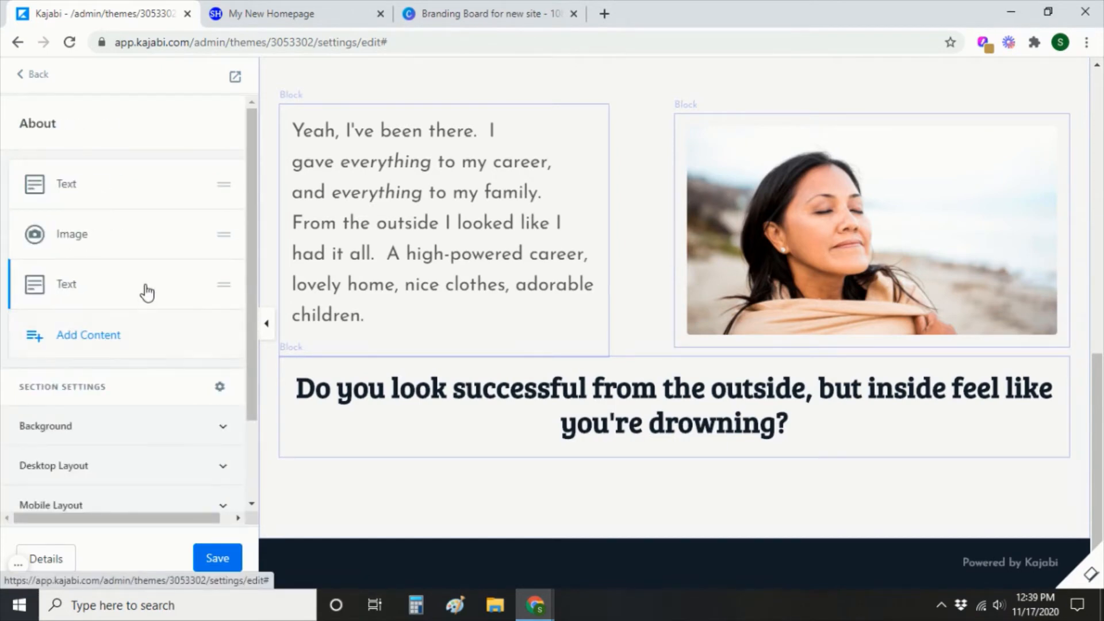
left_click_drag(147, 292, 156, 183)
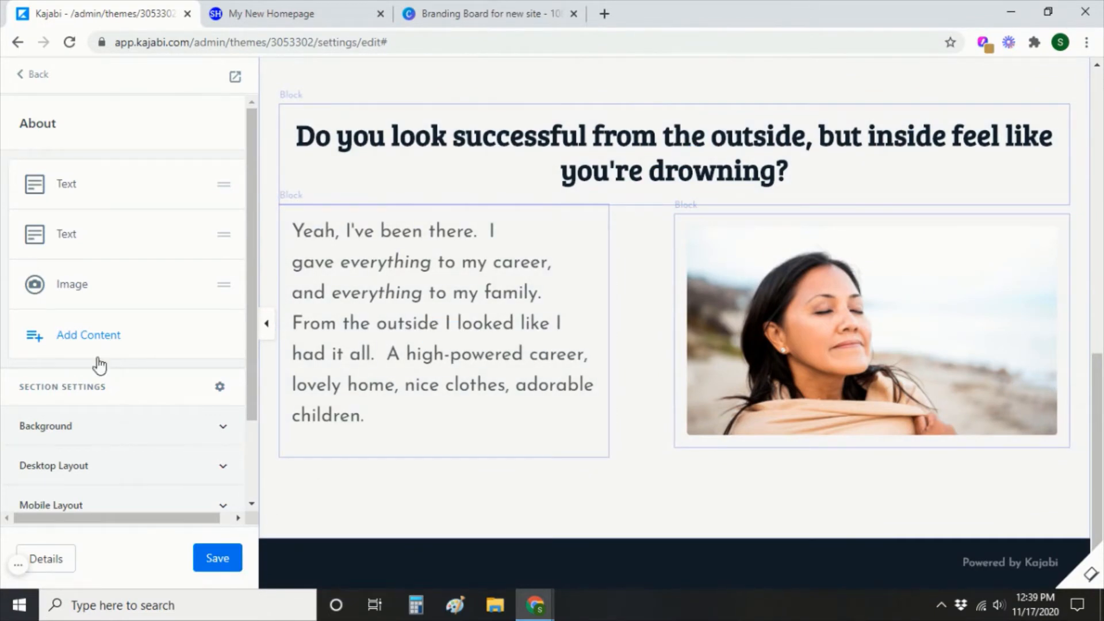
Add a 12-column Text block and paste the rest of the story over its placeholder.
left_click(89, 336)
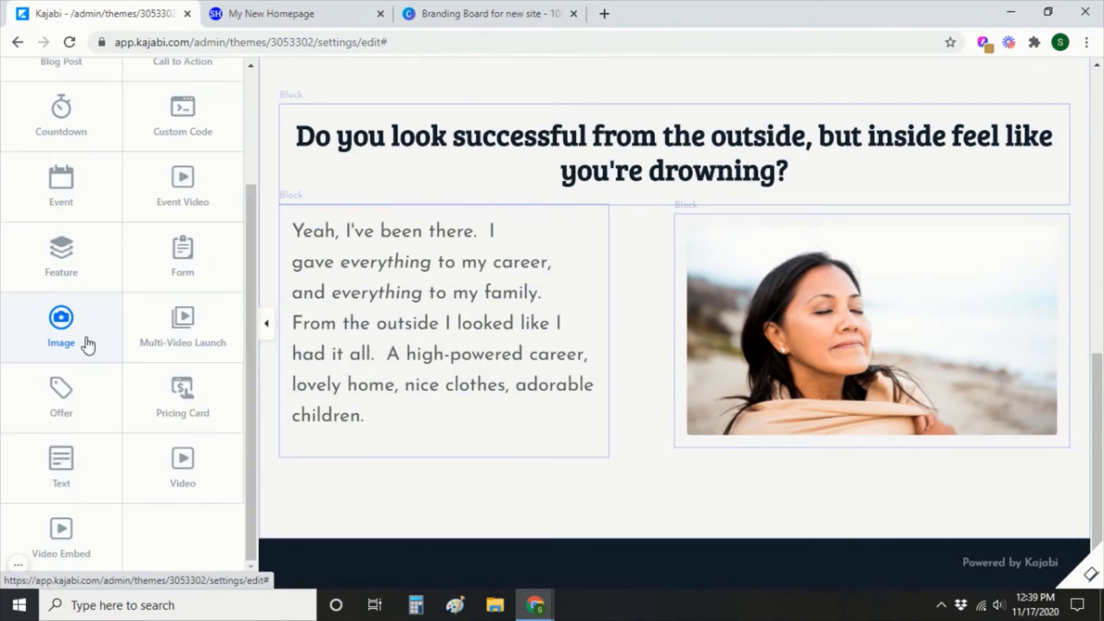
left_click(61, 460)
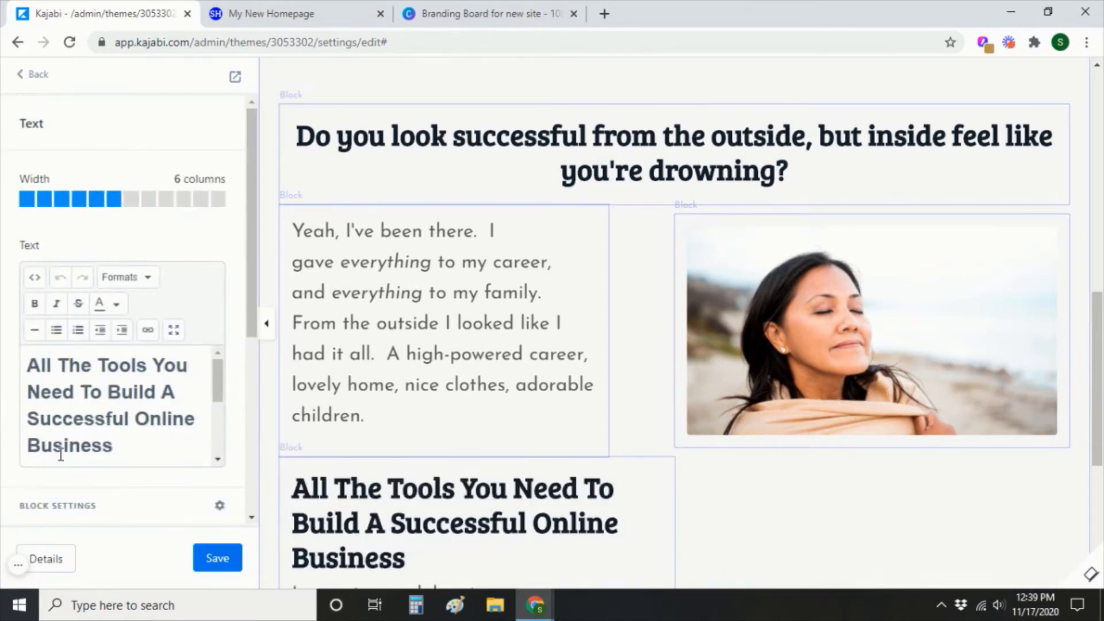
scroll(611, 552, "down", 3)
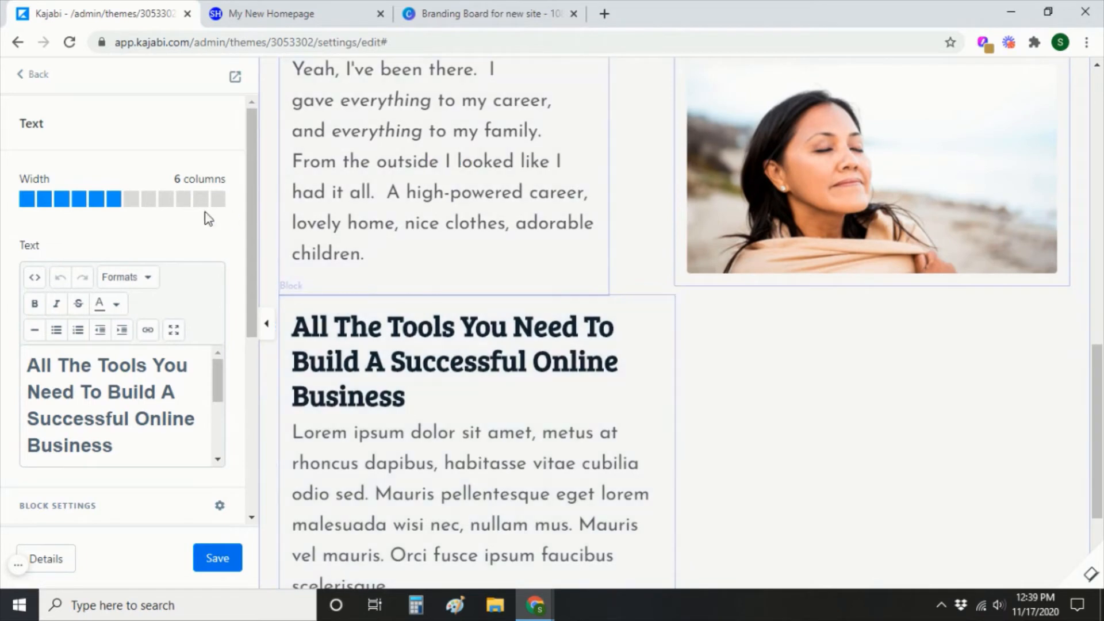
left_click(219, 201)
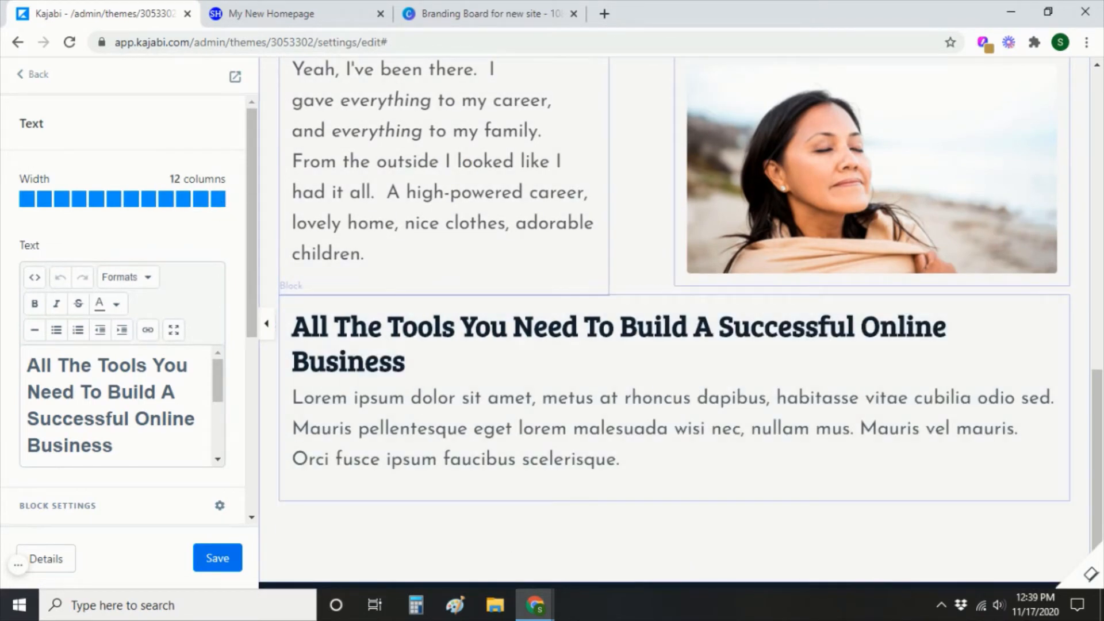
scroll(635, 433, "up", 2)
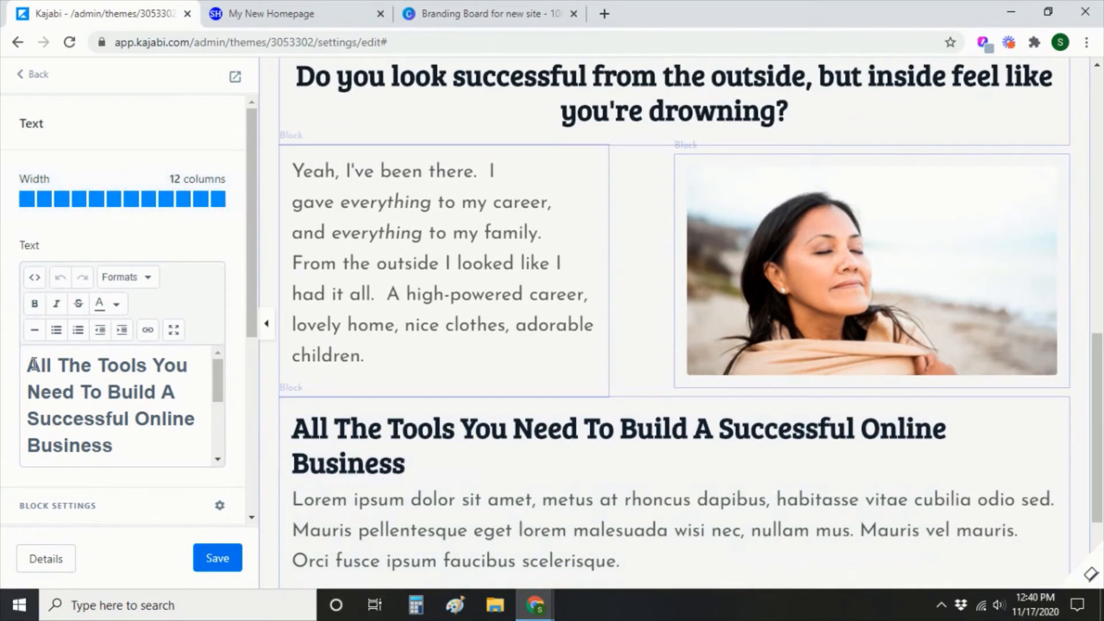
left_click_drag(33, 364, 189, 451)
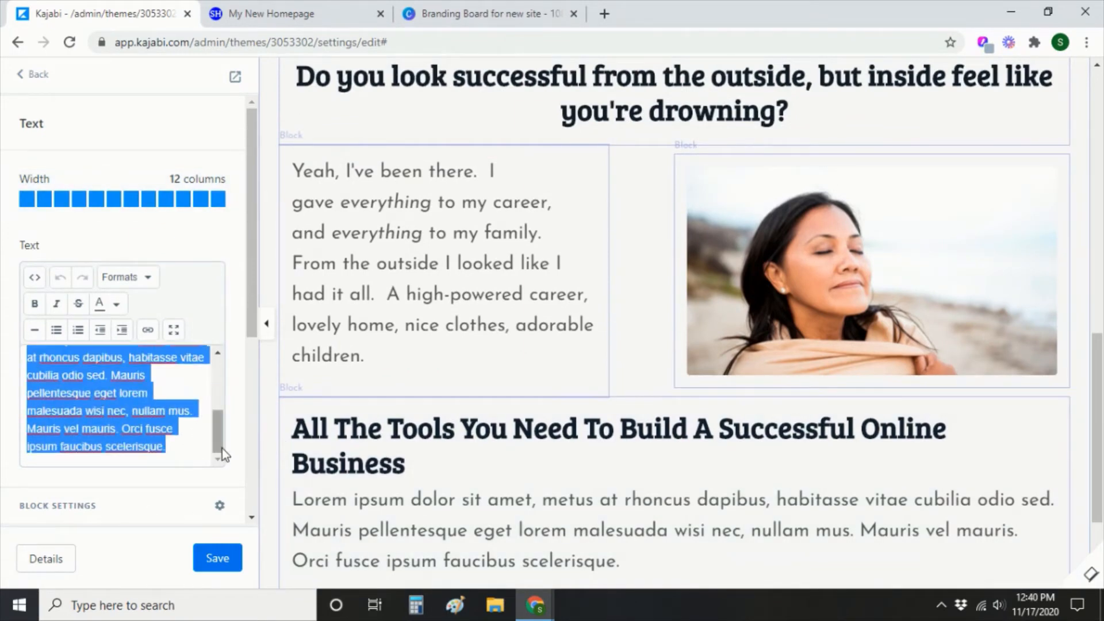
key("ctrl+v")
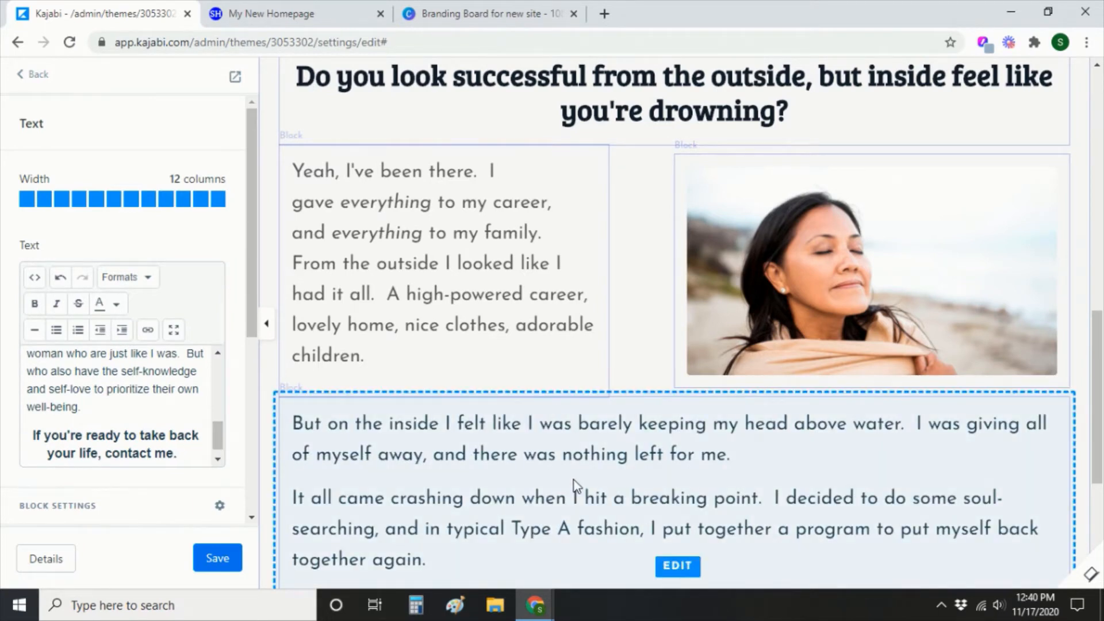
Expand the story text editor to fullscreen and inspect its HTML source code without changes.
left_click(180, 337)
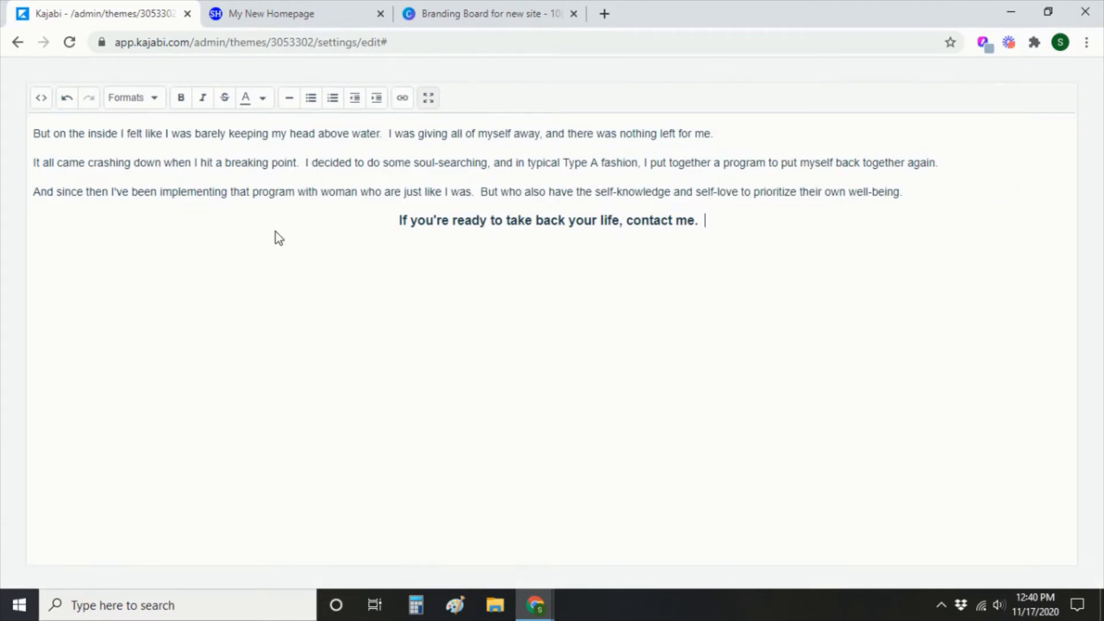
left_click(42, 101)
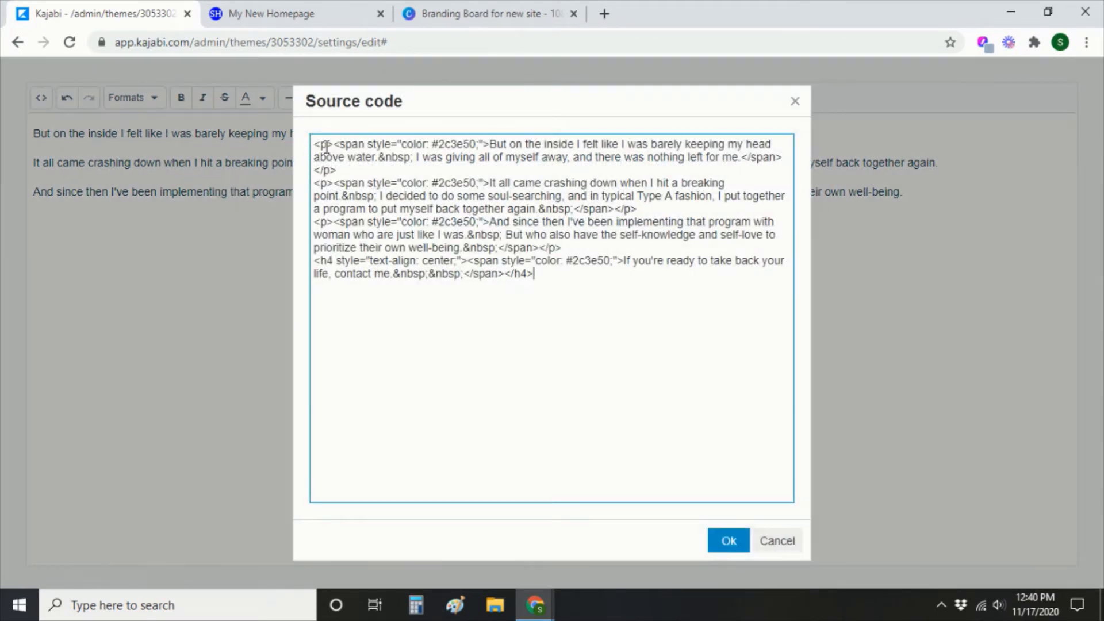
left_click_drag(375, 145, 623, 247)
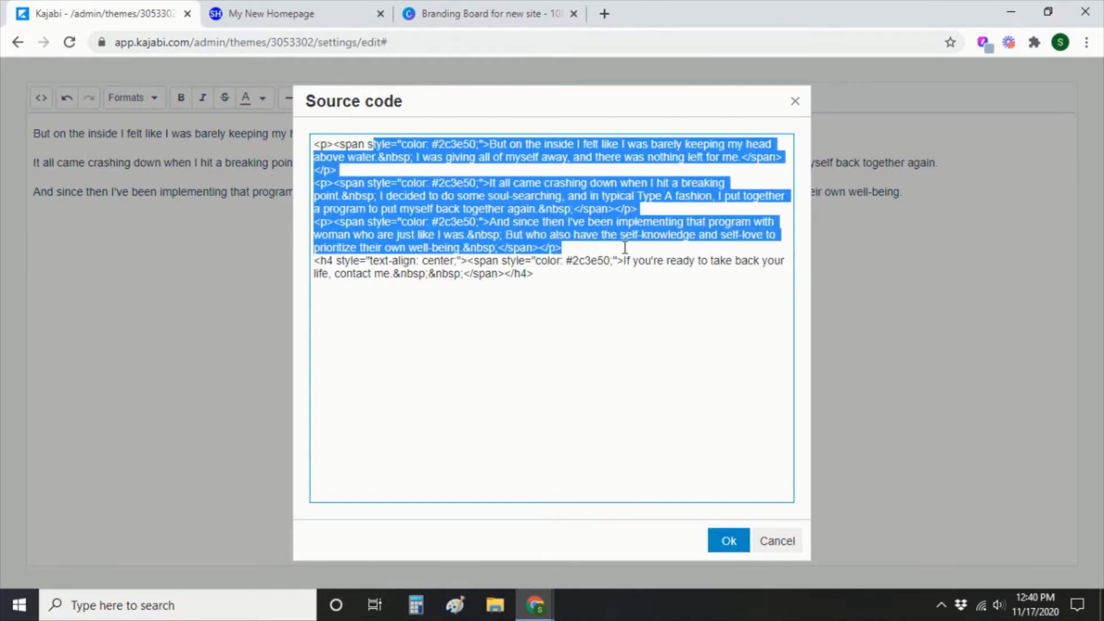
left_click(563, 314)
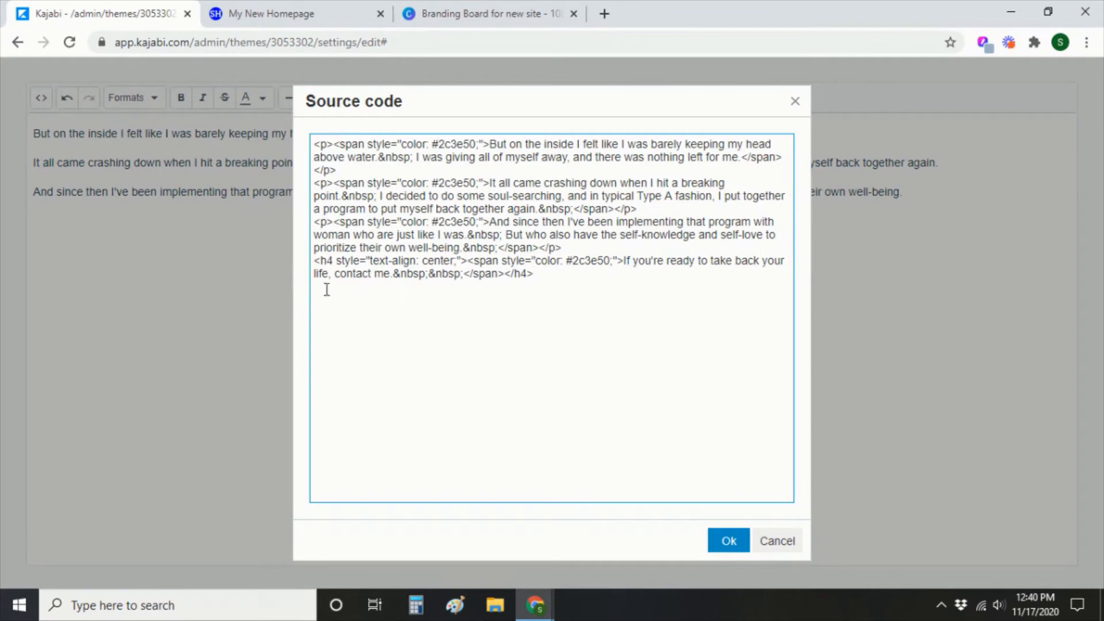
left_click(777, 554)
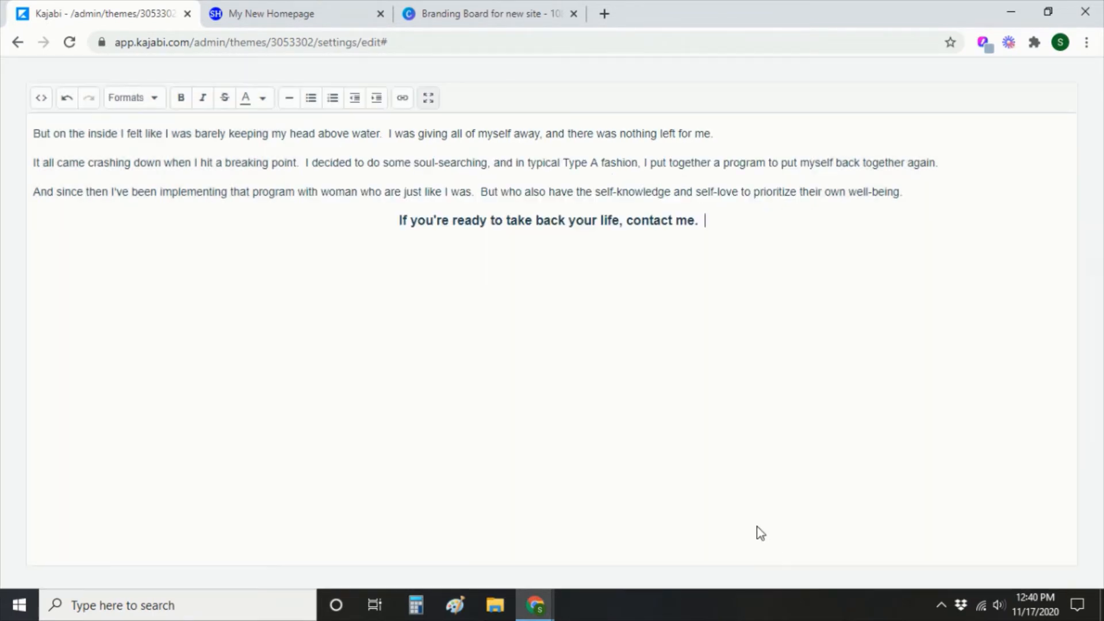
Format the closing 'contact me' line as Heading 1 and review the source code.
left_click_drag(744, 226, 388, 221)
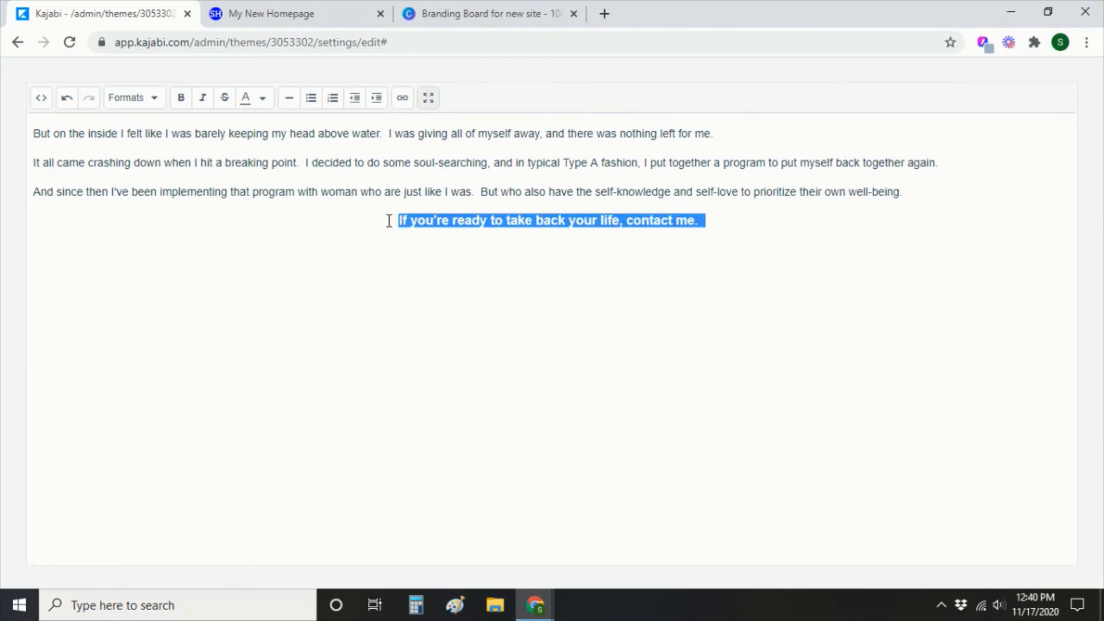
left_click(155, 106)
mouse_move(156, 147)
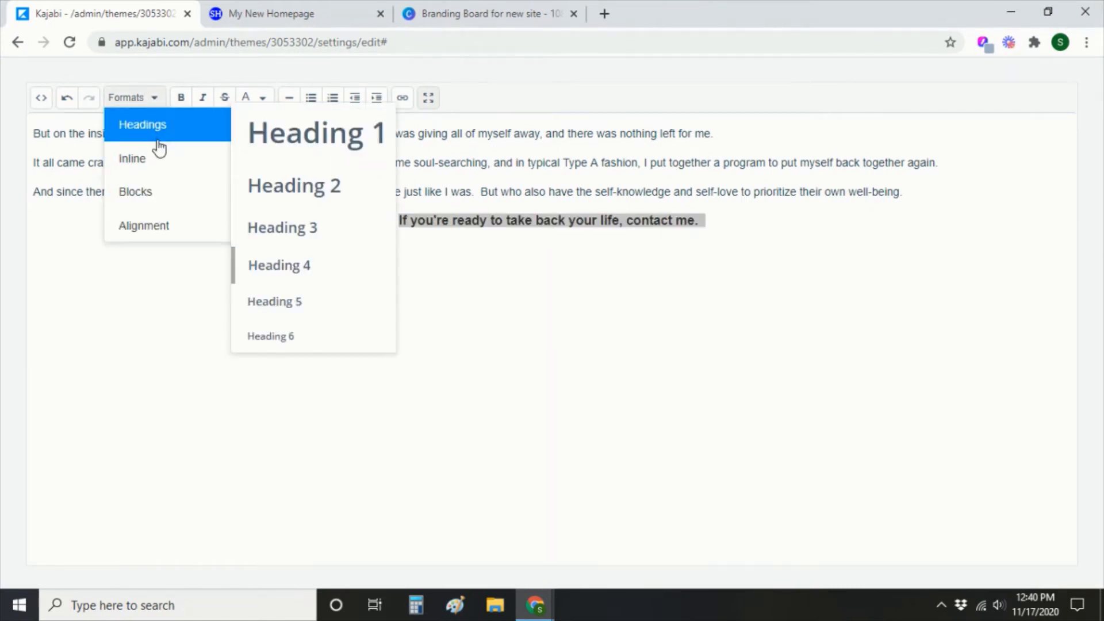
left_click(375, 136)
left_click(500, 350)
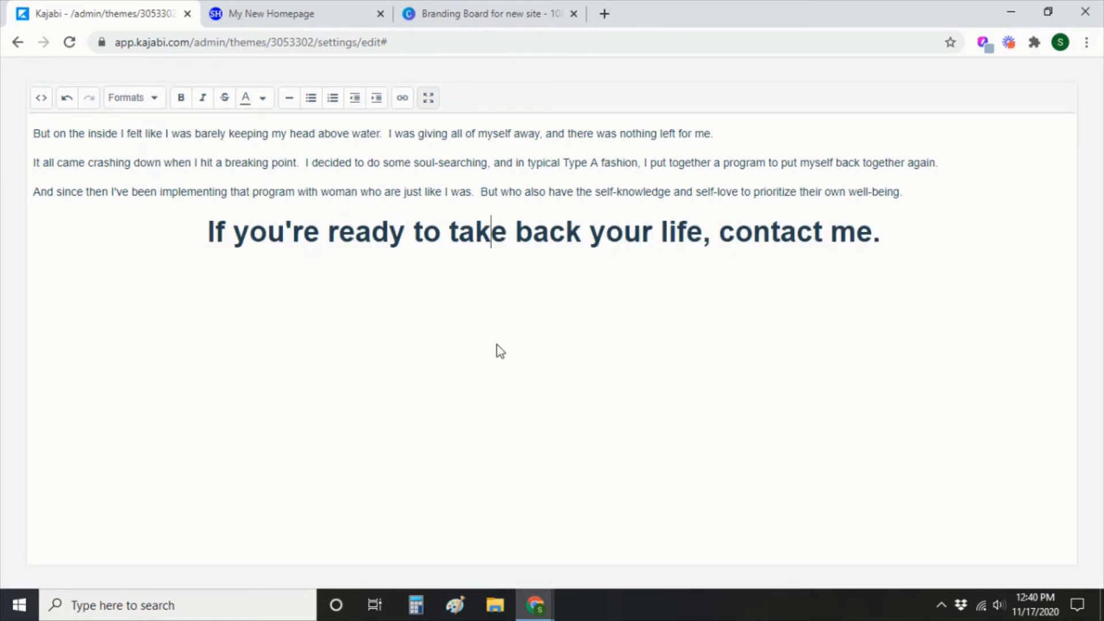
left_click(41, 99)
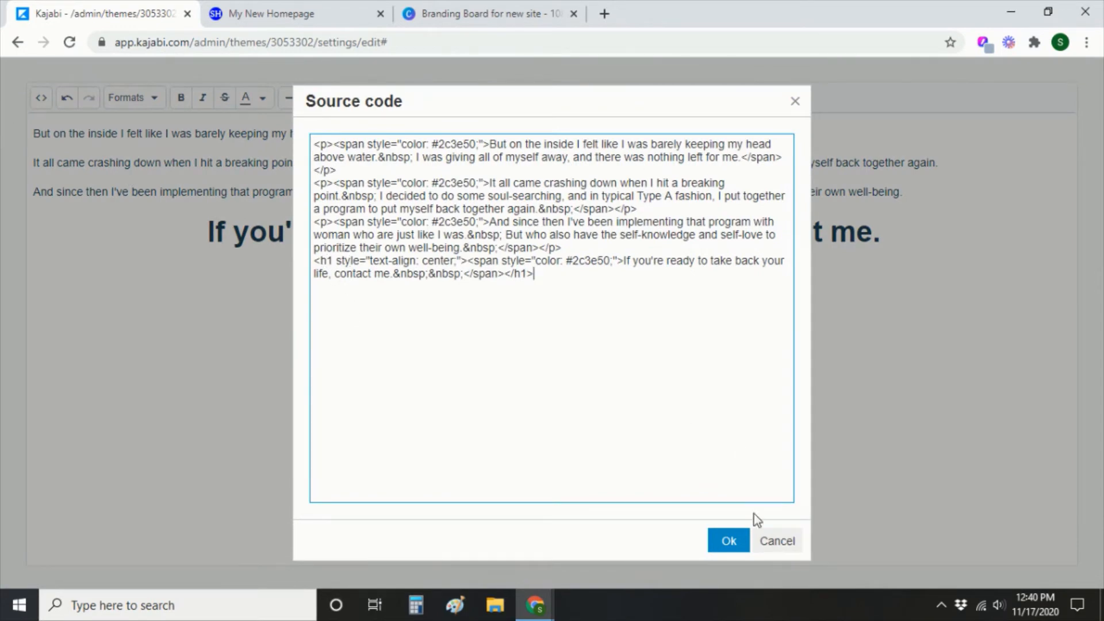
left_click(773, 545)
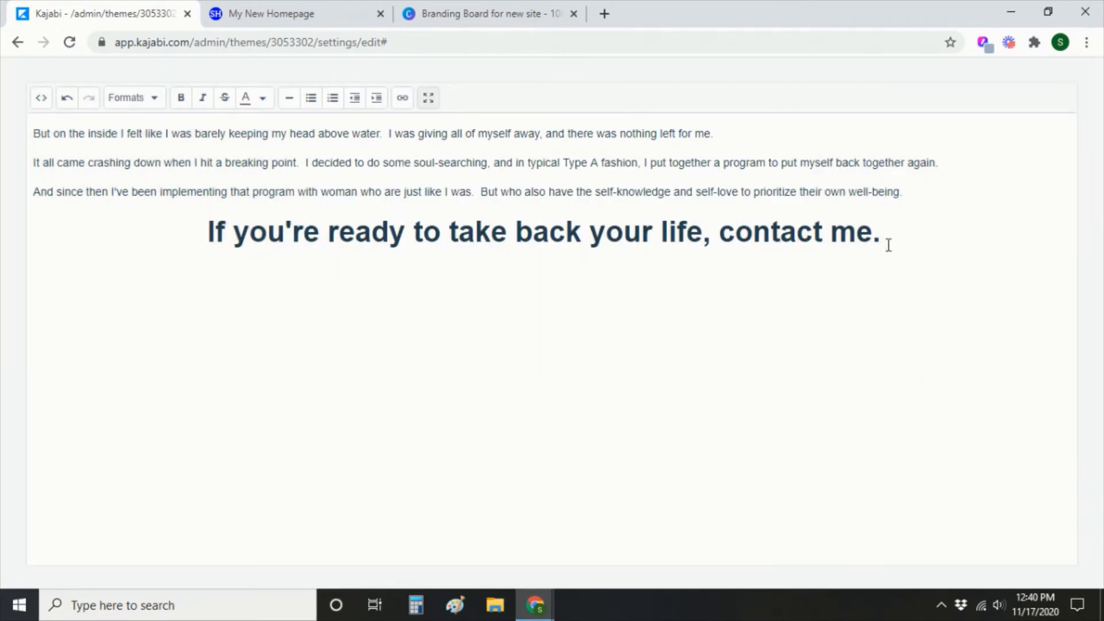
Reduce the closing line to Heading 4 and exit fullscreen to the page builder.
left_click_drag(896, 238, 196, 237)
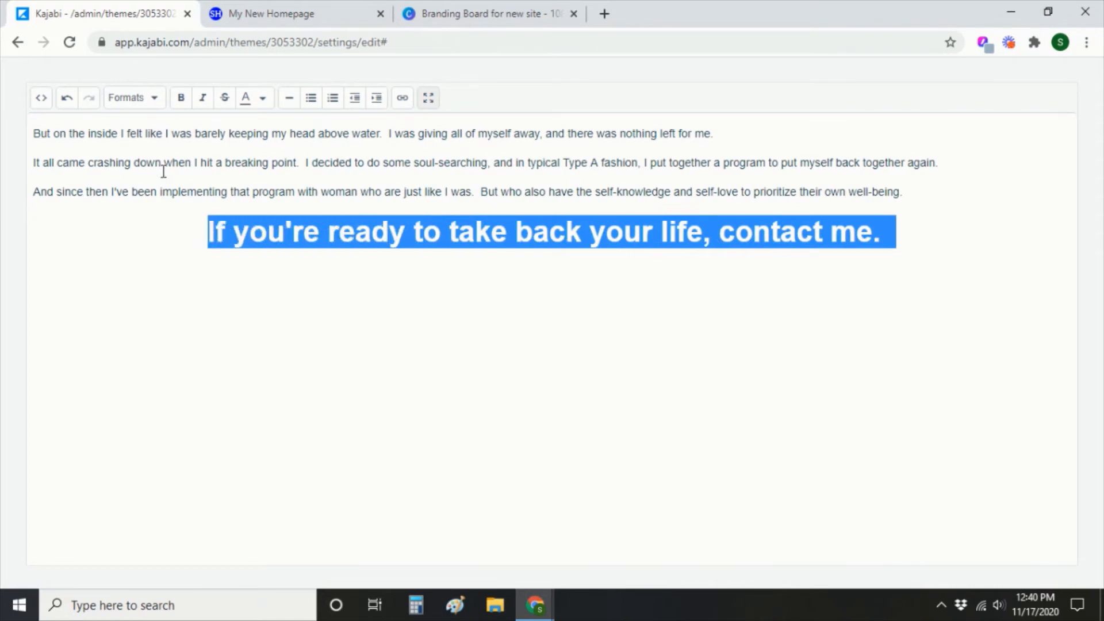
left_click(147, 99)
mouse_move(148, 127)
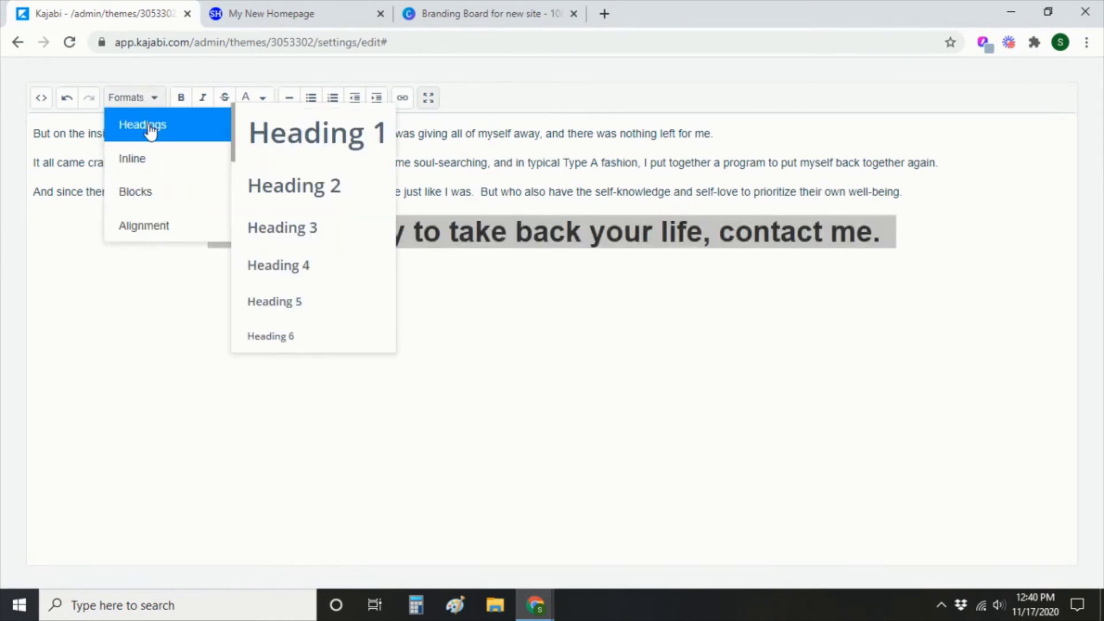
left_click(354, 273)
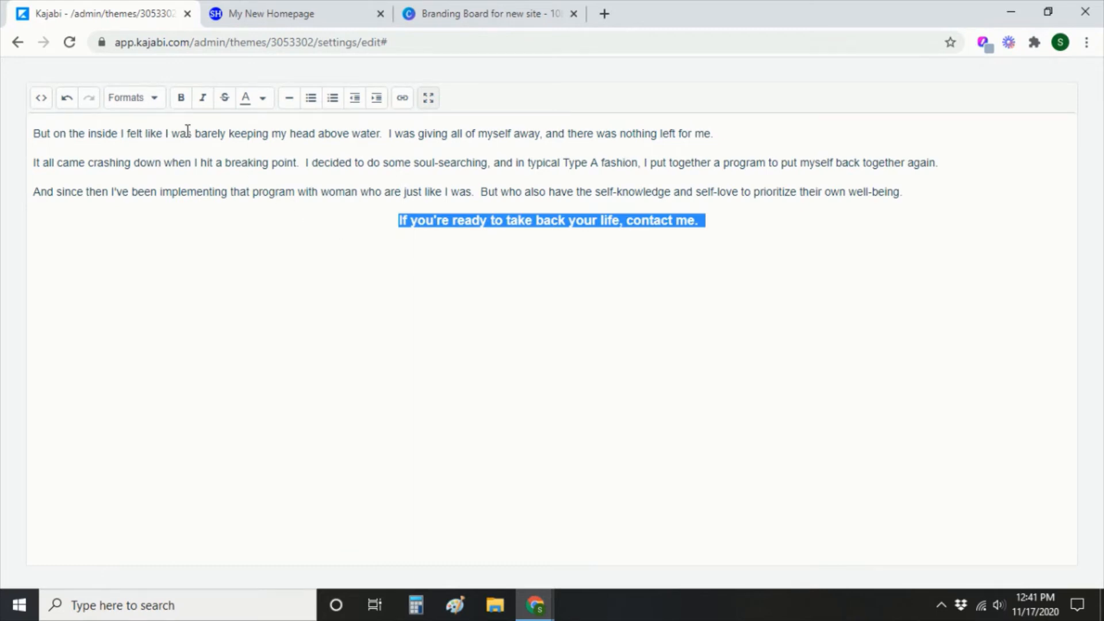
left_click(154, 105)
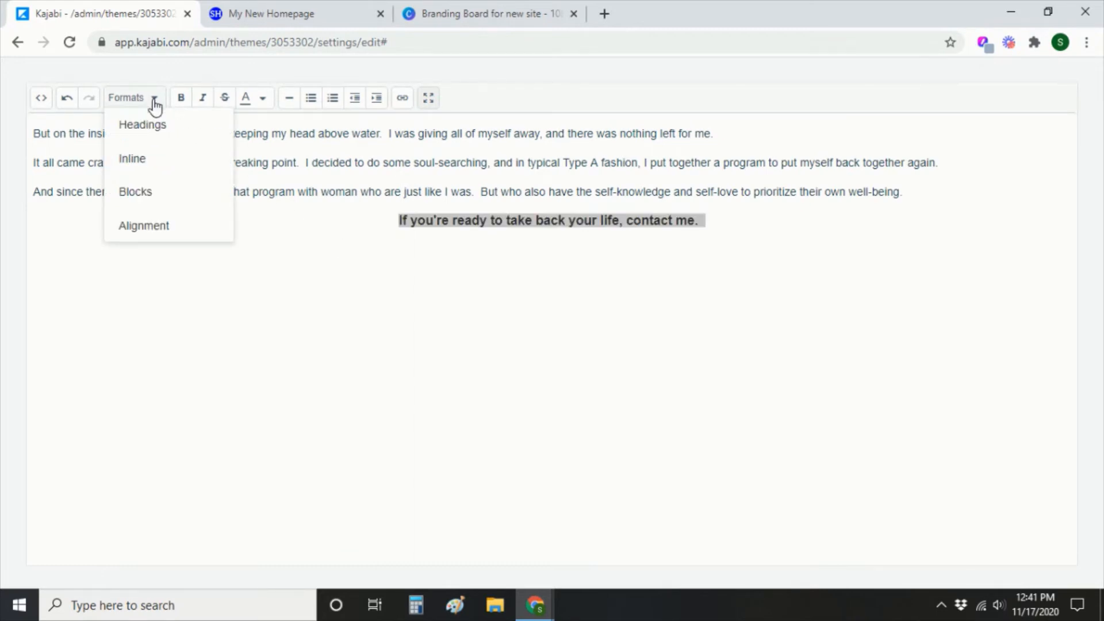
mouse_move(167, 158)
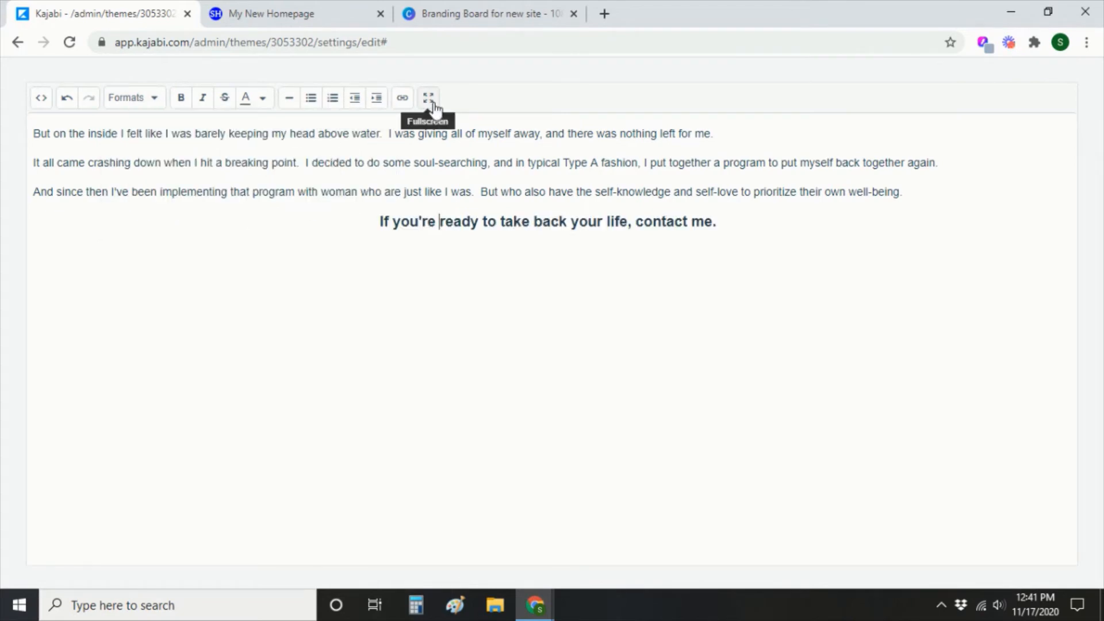
left_click(429, 98)
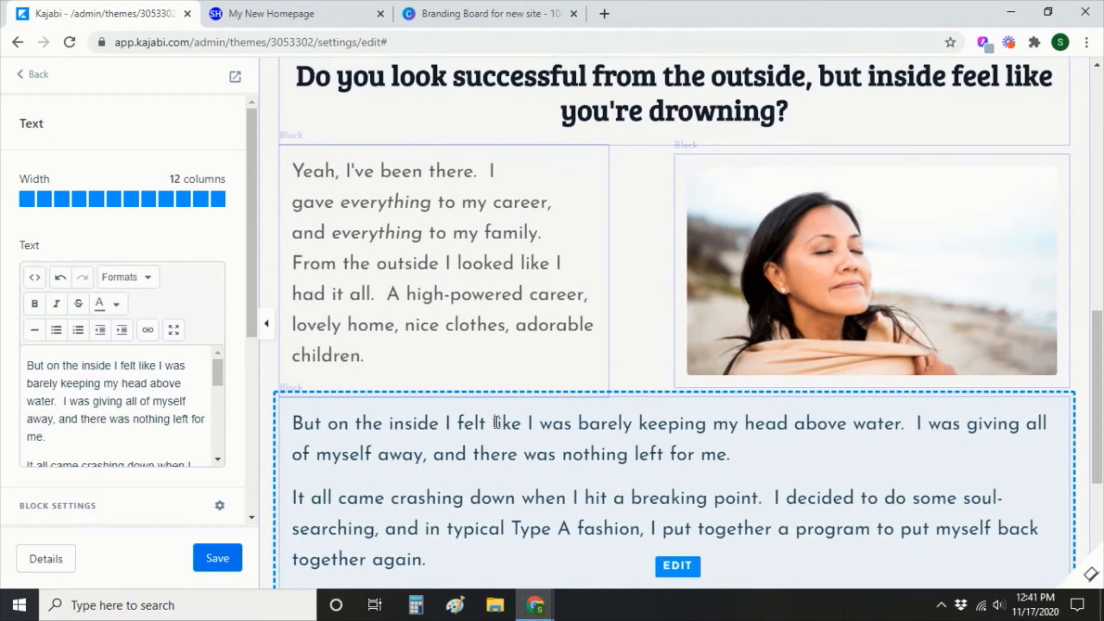
scroll(497, 422, "down", 4)
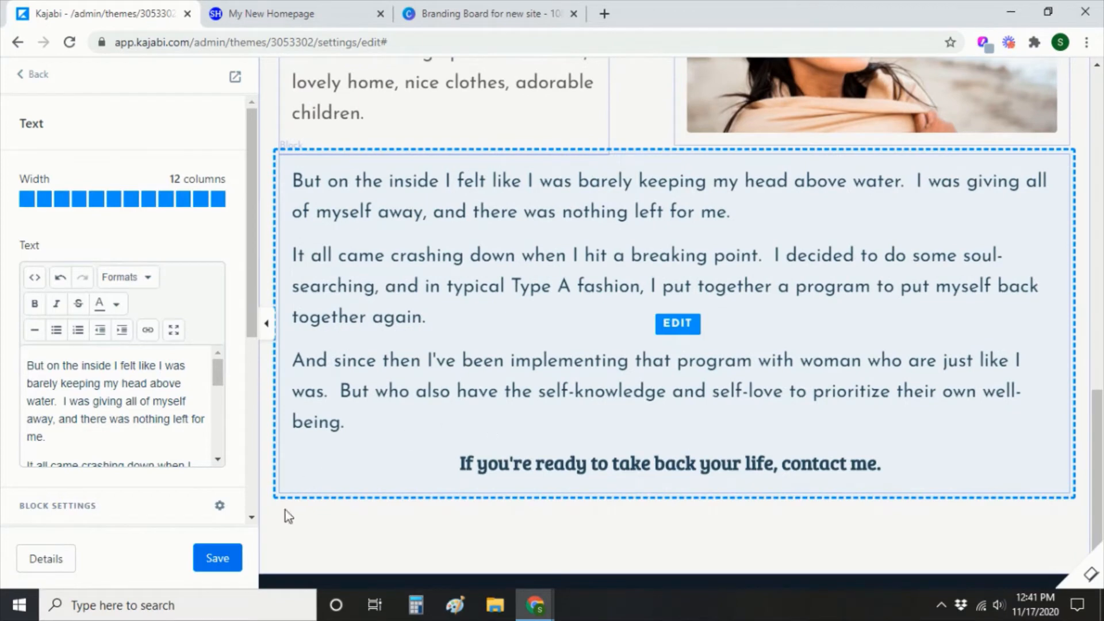
Save the About text edits and reopen the last About Text block's settings.
left_click(217, 559)
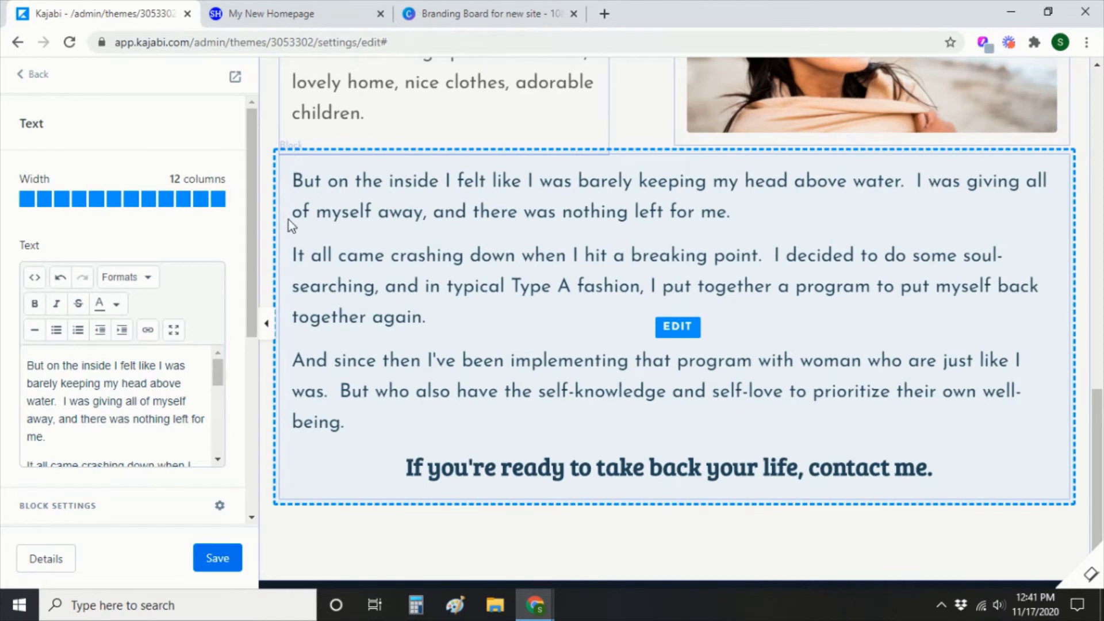
left_click(36, 76)
left_click(62, 335)
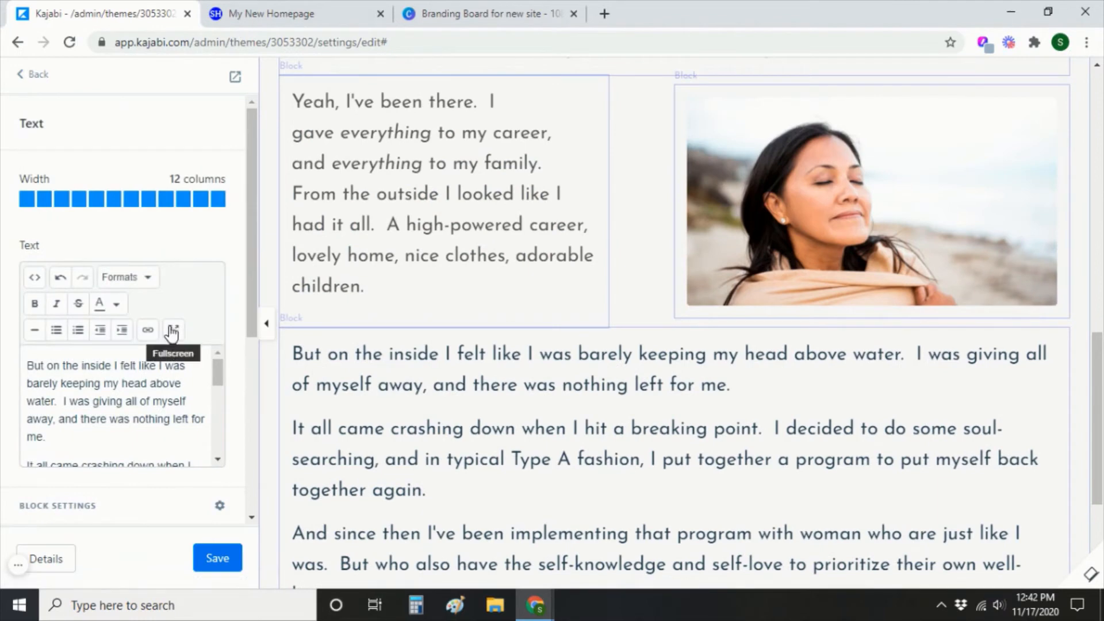
scroll(167, 328, "down", 4)
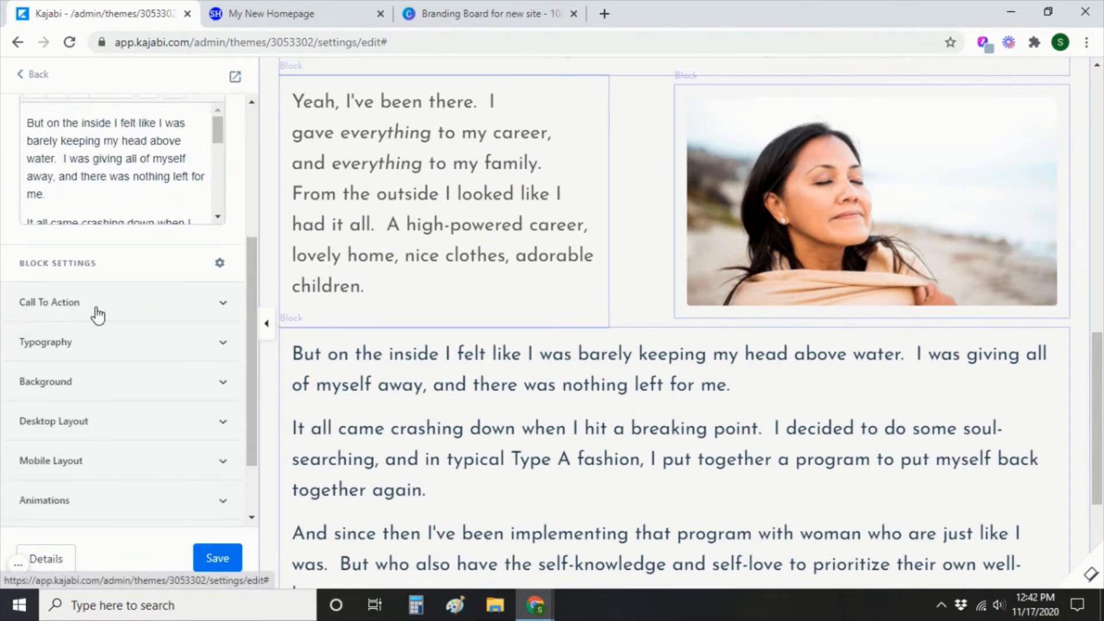
Include a call-to-action button labelled 'Contact Me' with Large button size.
left_click(224, 306)
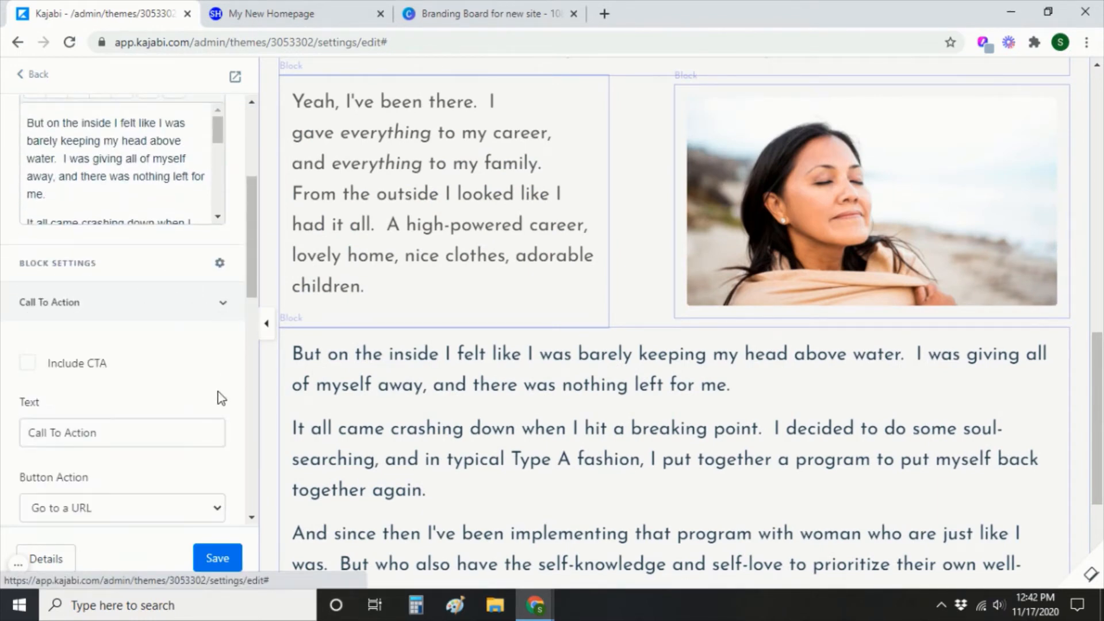
scroll(183, 387, "down", 1)
left_click(27, 286)
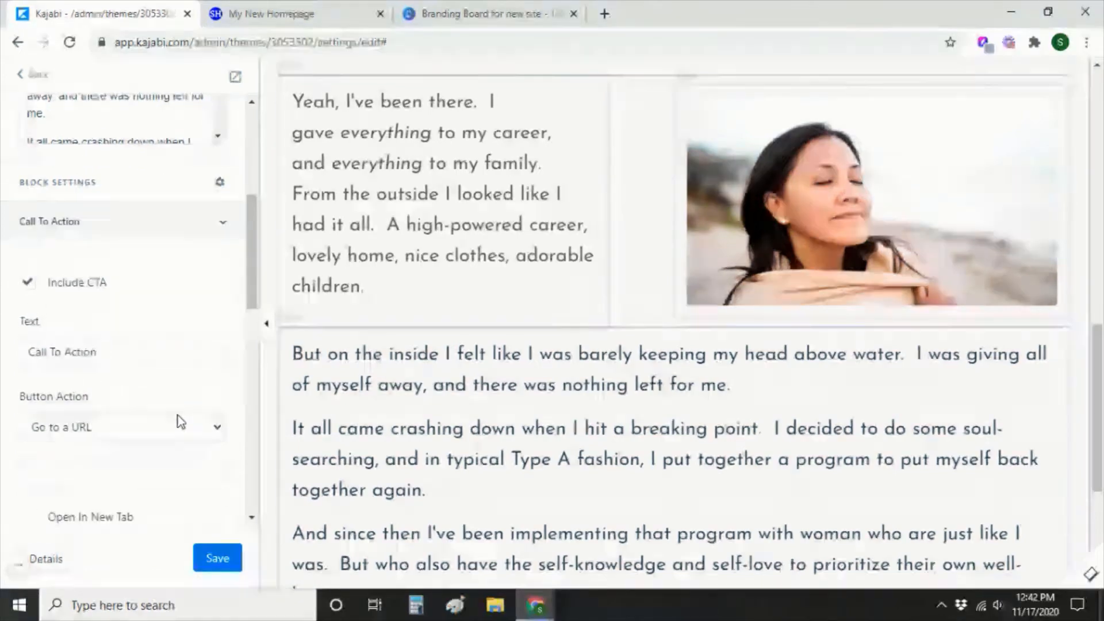
scroll(516, 436, "down", 5)
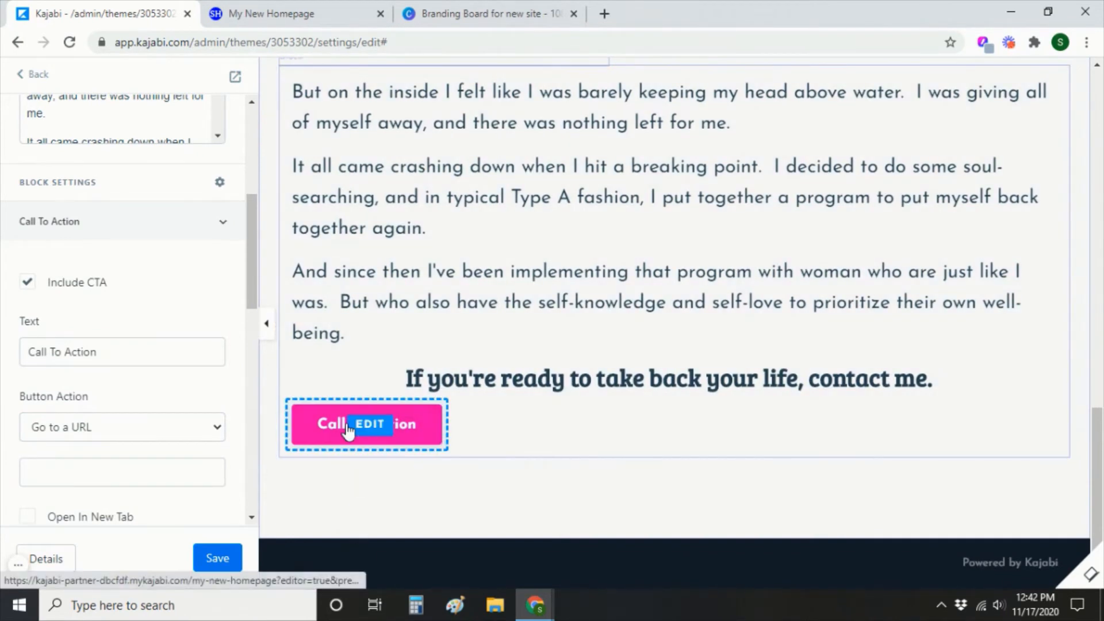
left_click_drag(123, 356, 8, 361)
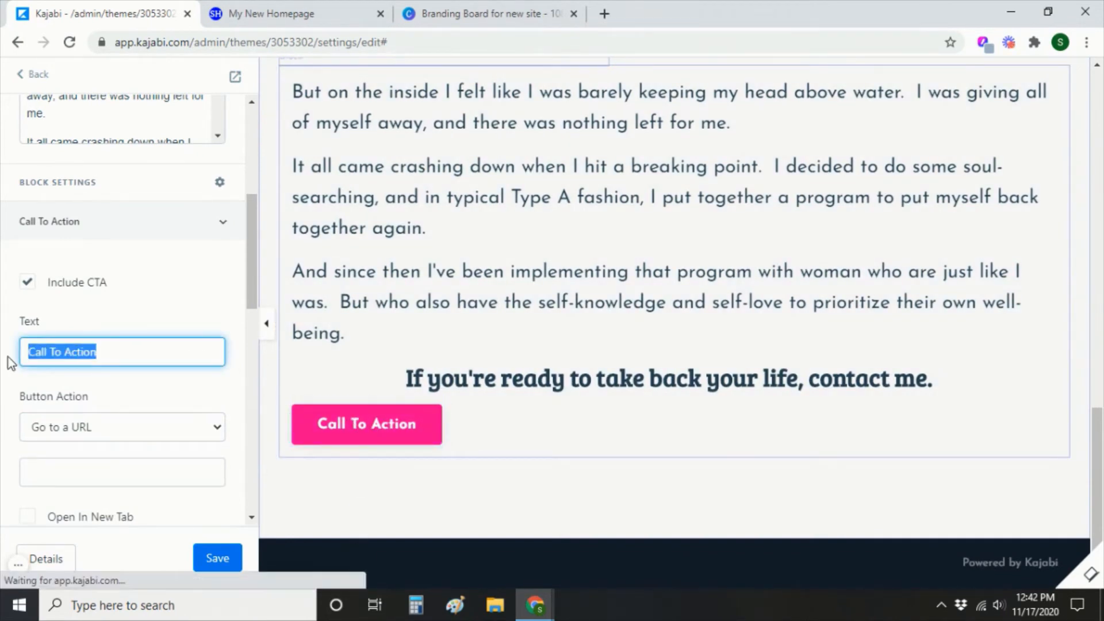
type("Conta")
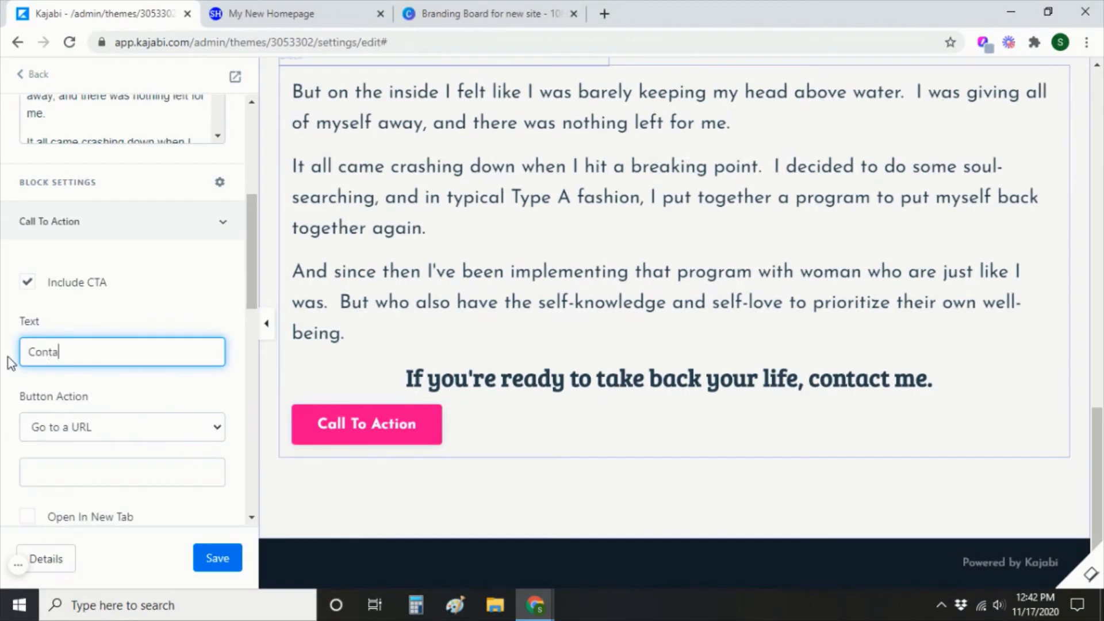
type("ct Me")
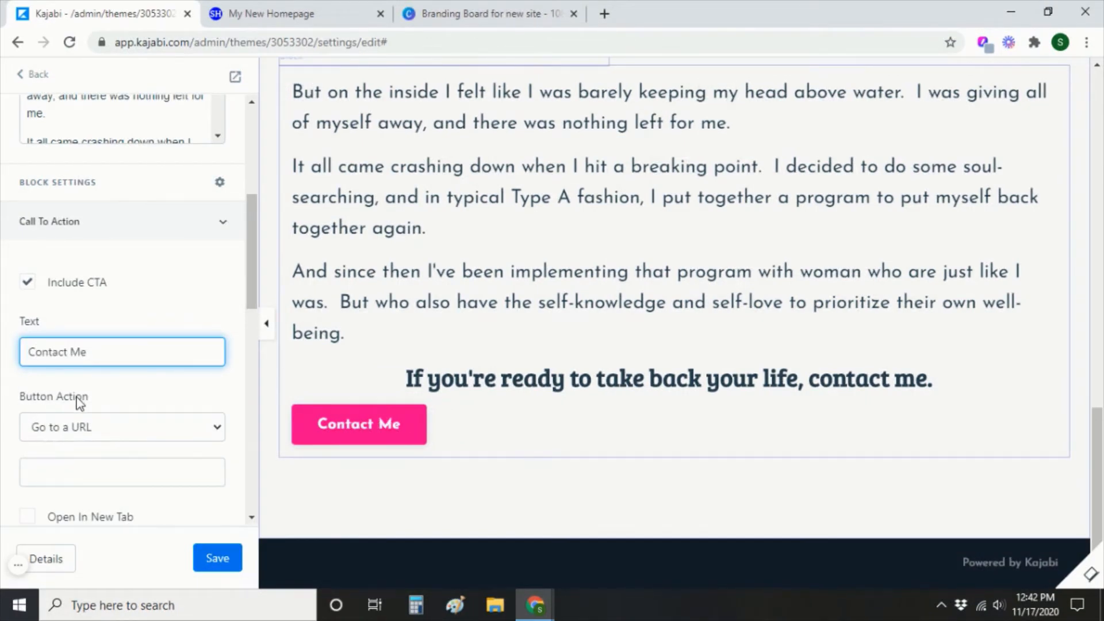
scroll(175, 437, "down", 5)
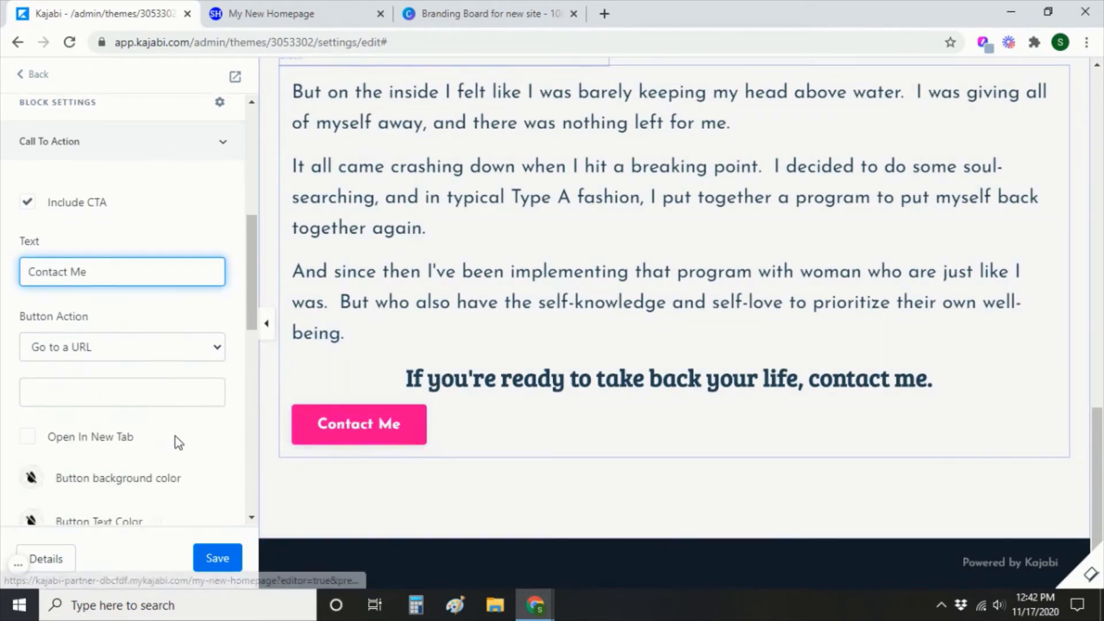
scroll(175, 442, "down", 3)
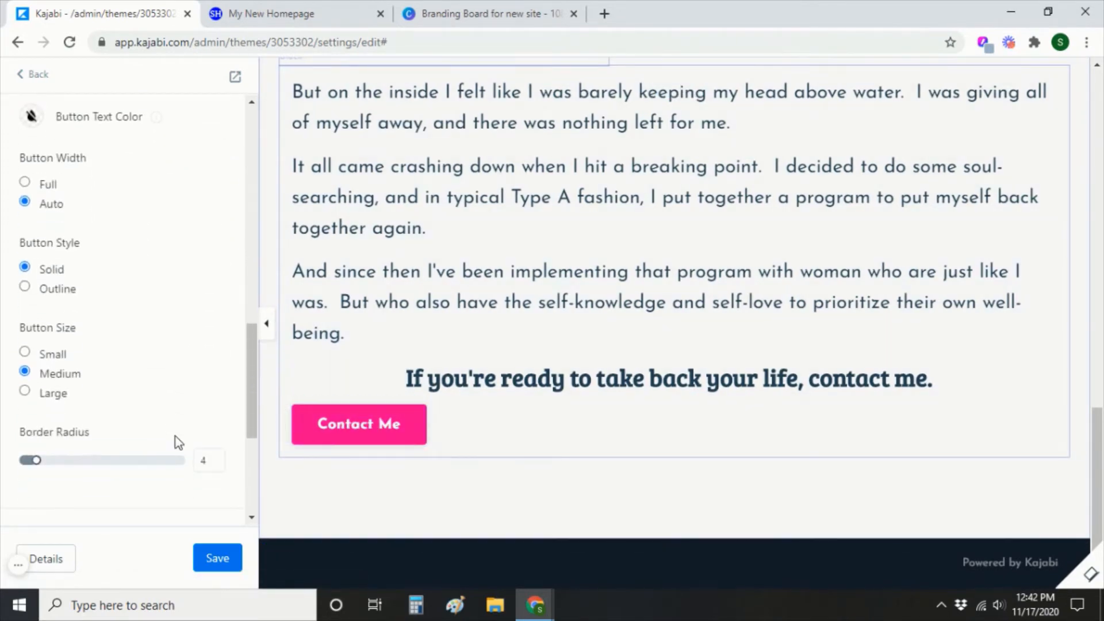
left_click(25, 391)
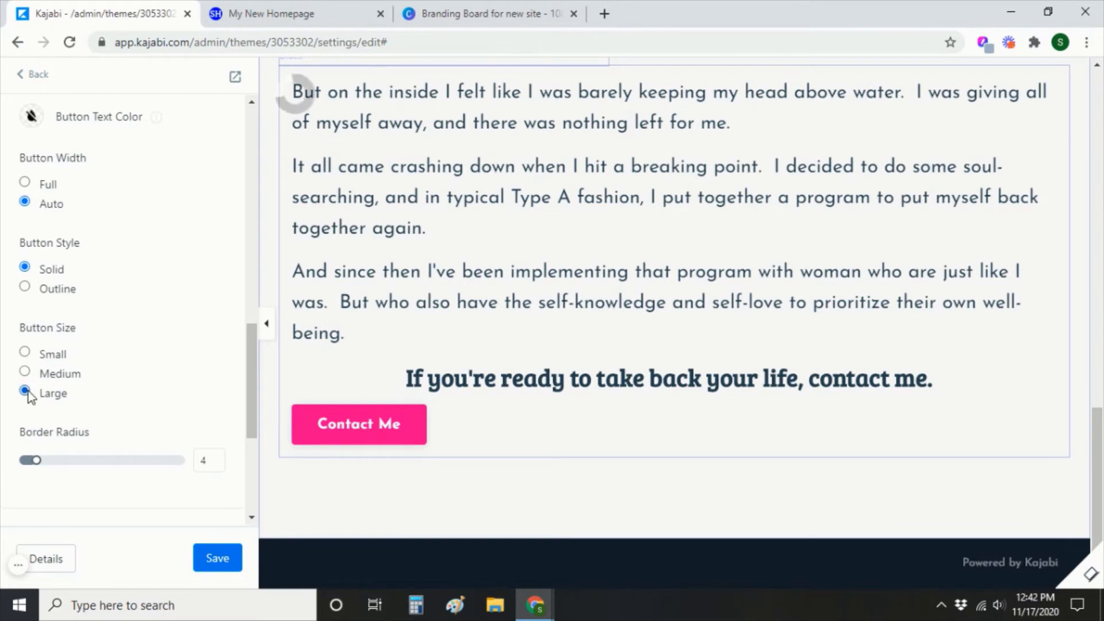
scroll(165, 446, "down", 3)
scroll(165, 446, "down", 2)
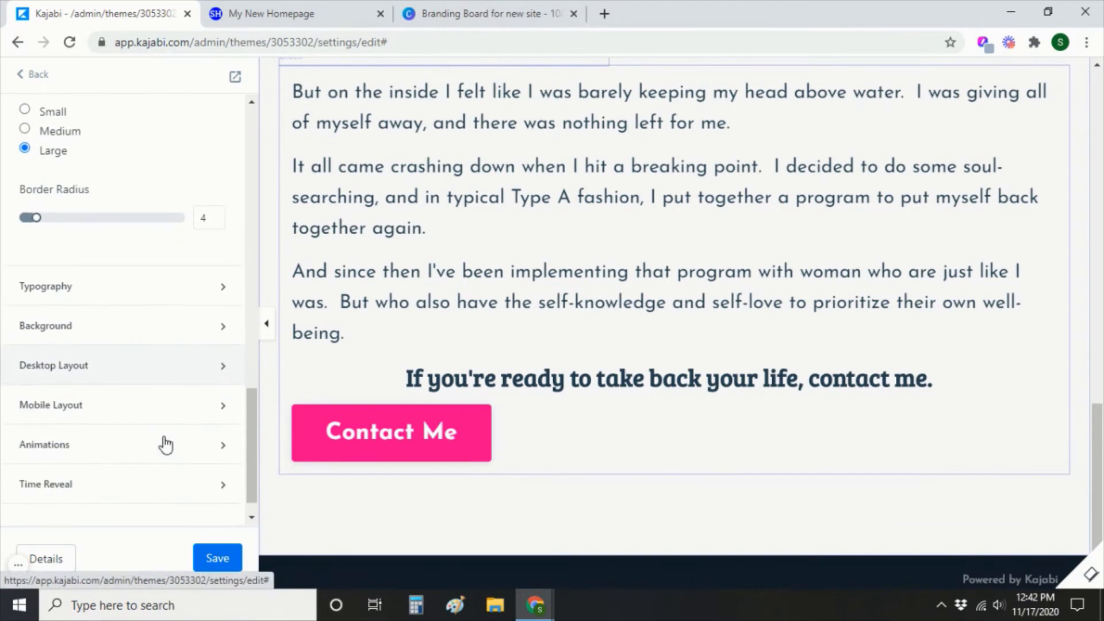
Set center text alignment in both Desktop and Mobile Layout, then save the homepage.
left_click(223, 370)
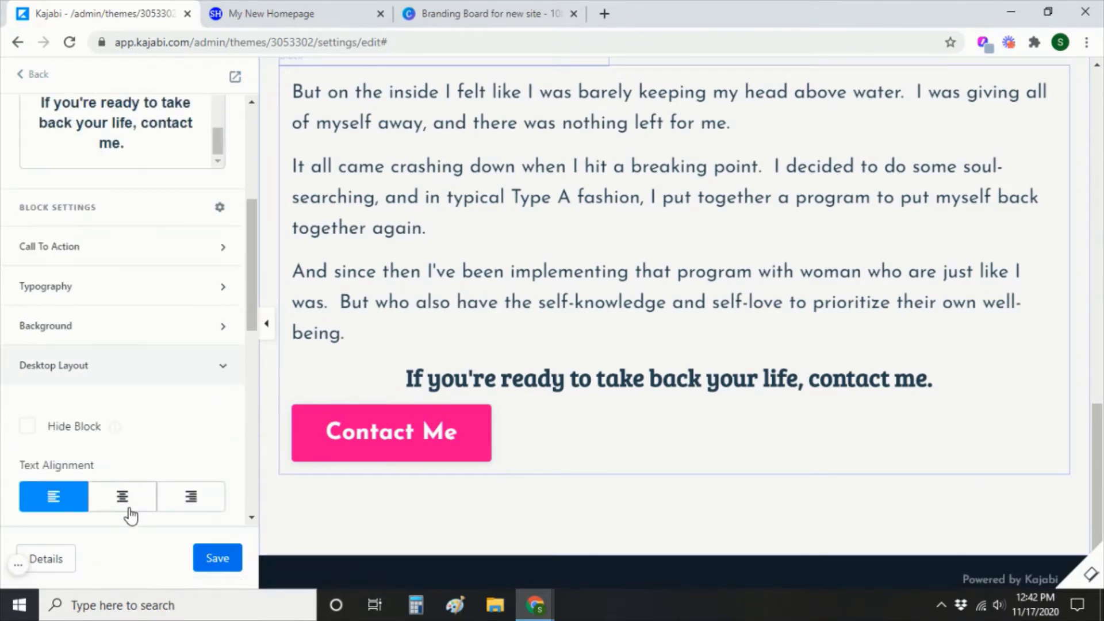
left_click(128, 510)
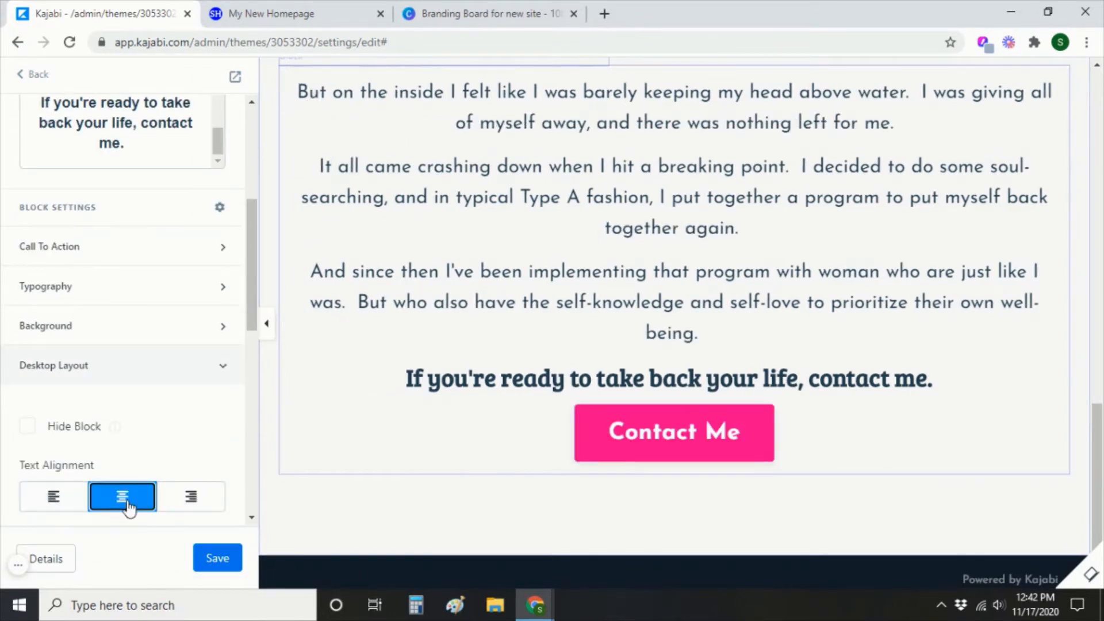
left_click(224, 367)
scroll(198, 440, "down", 1)
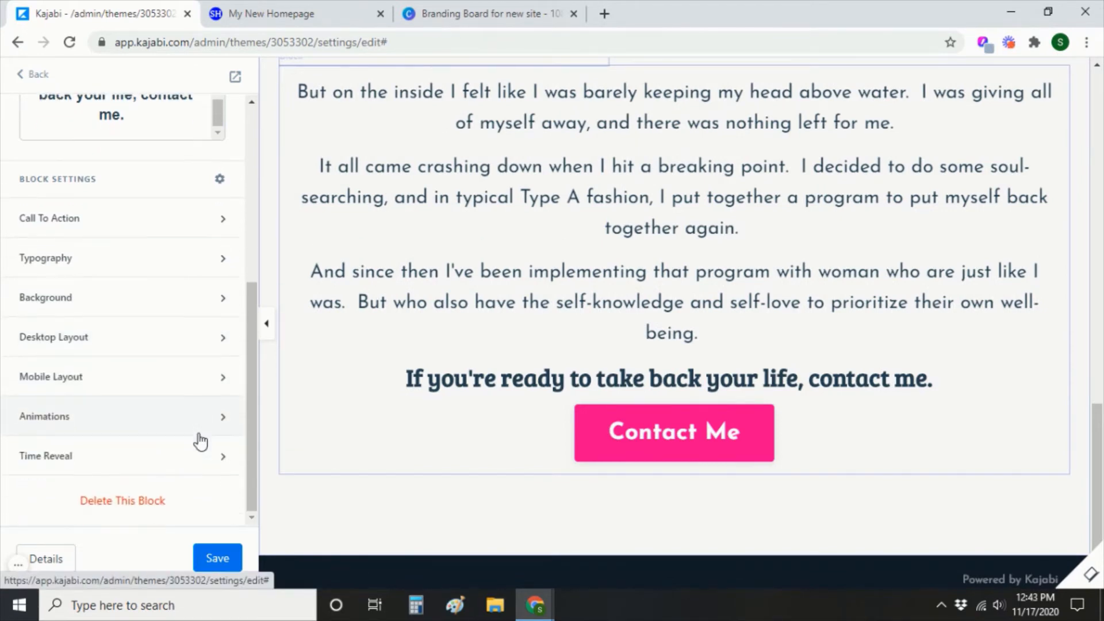
left_click(223, 379)
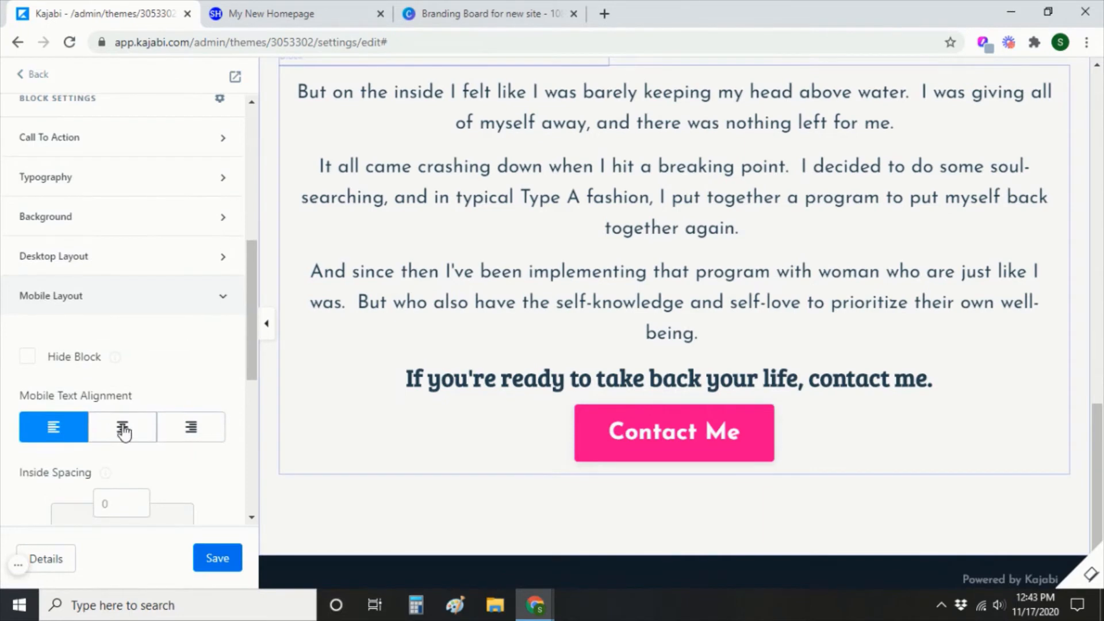
left_click(123, 428)
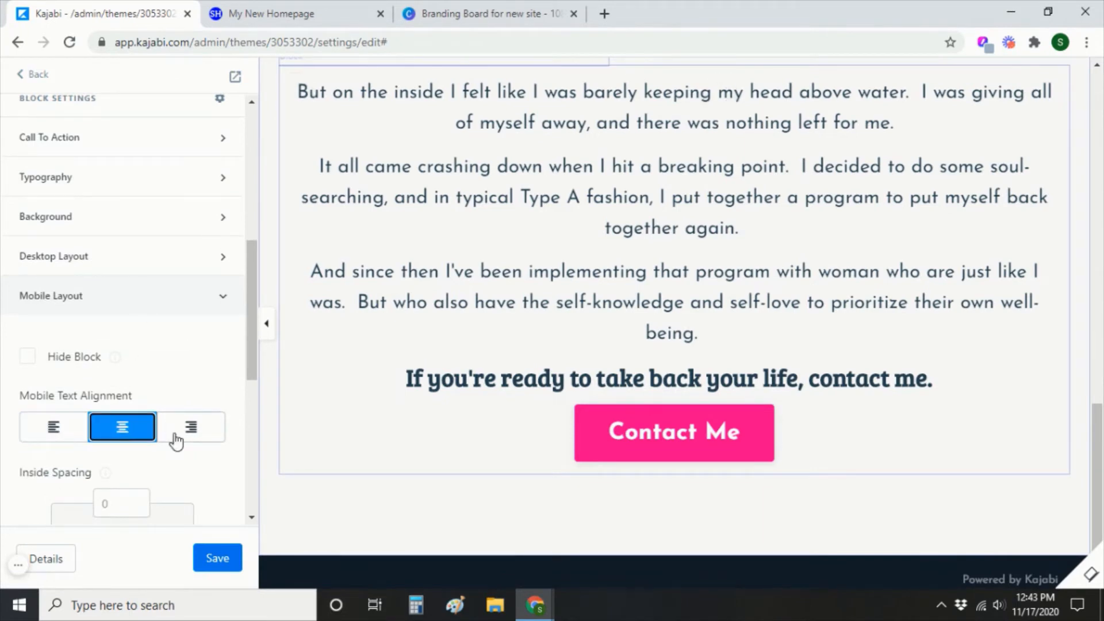
left_click(216, 567)
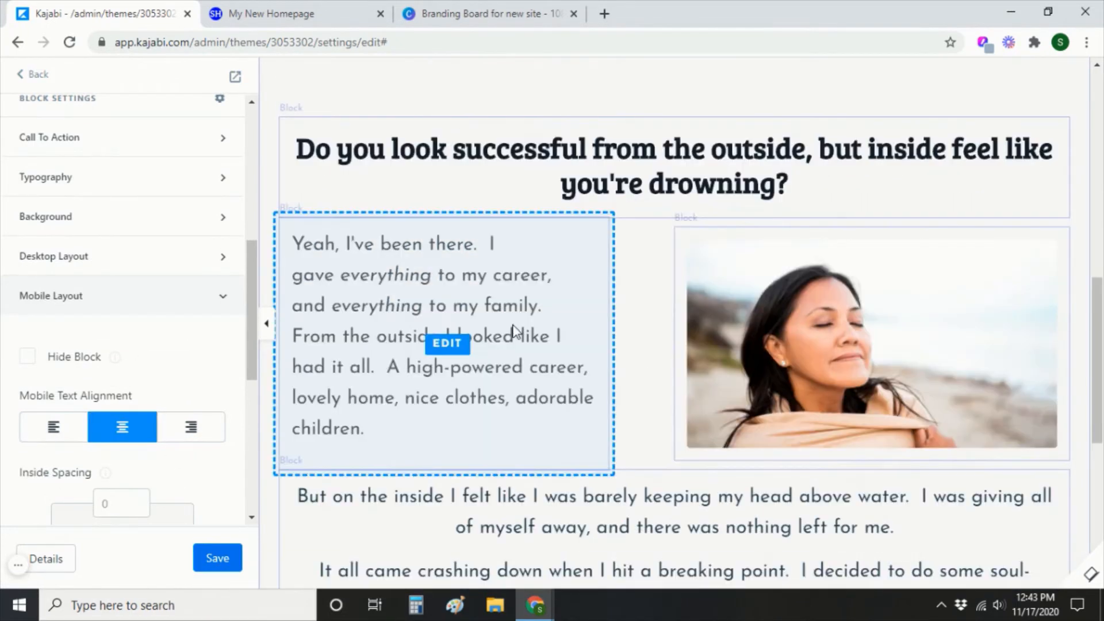
Reload the My New Homepage preview to review the changes, then return to the theme editor.
left_click(276, 13)
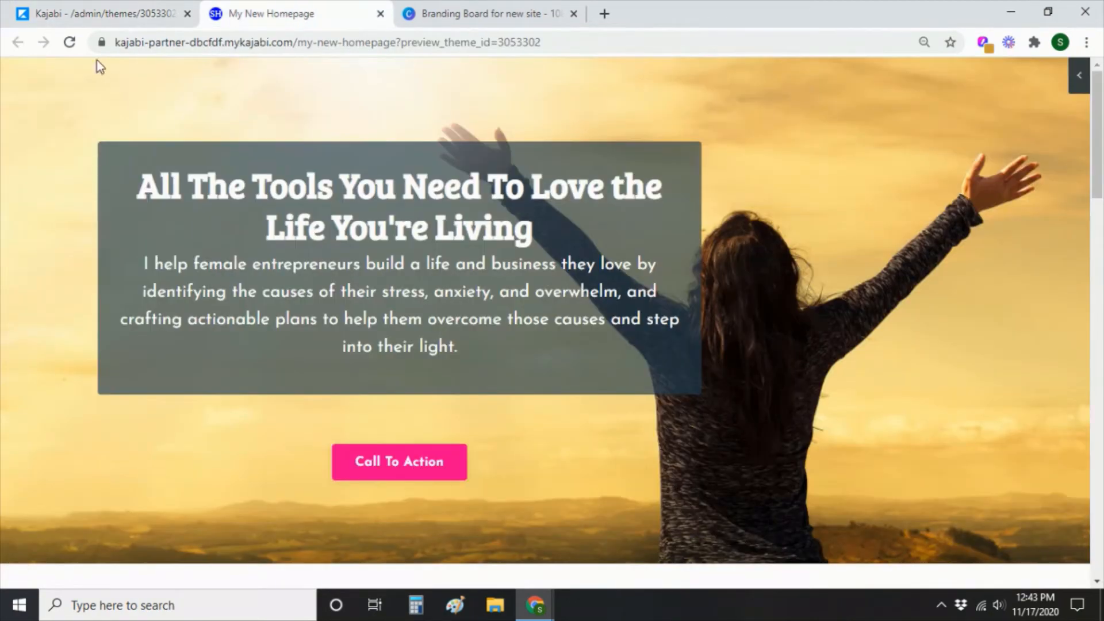
left_click(70, 43)
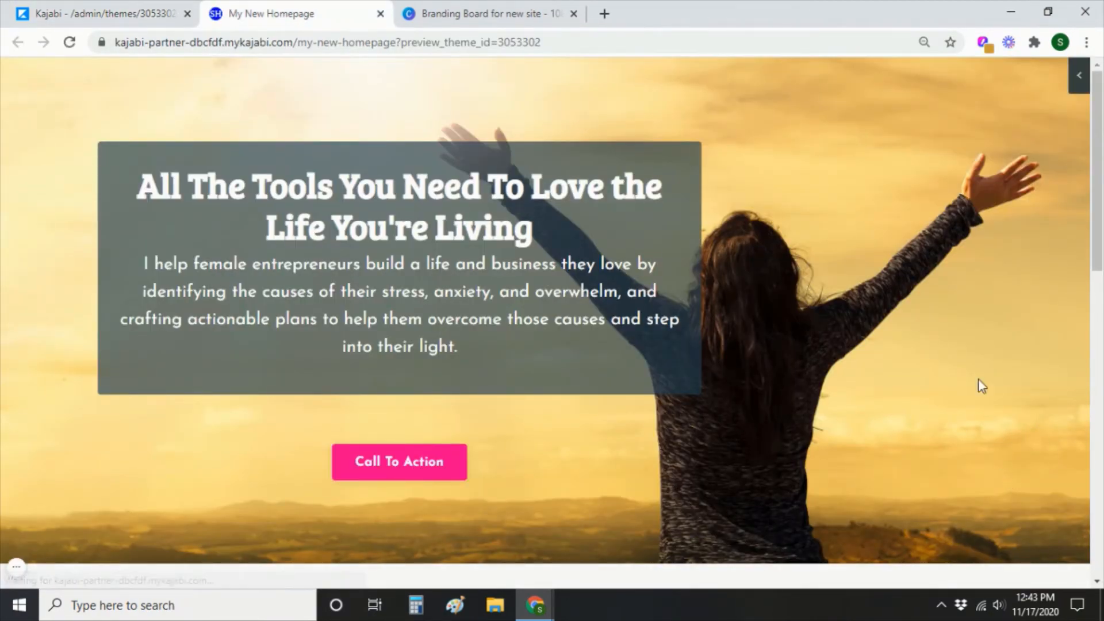
scroll(936, 476, "down", 12)
scroll(970, 505, "down", 2)
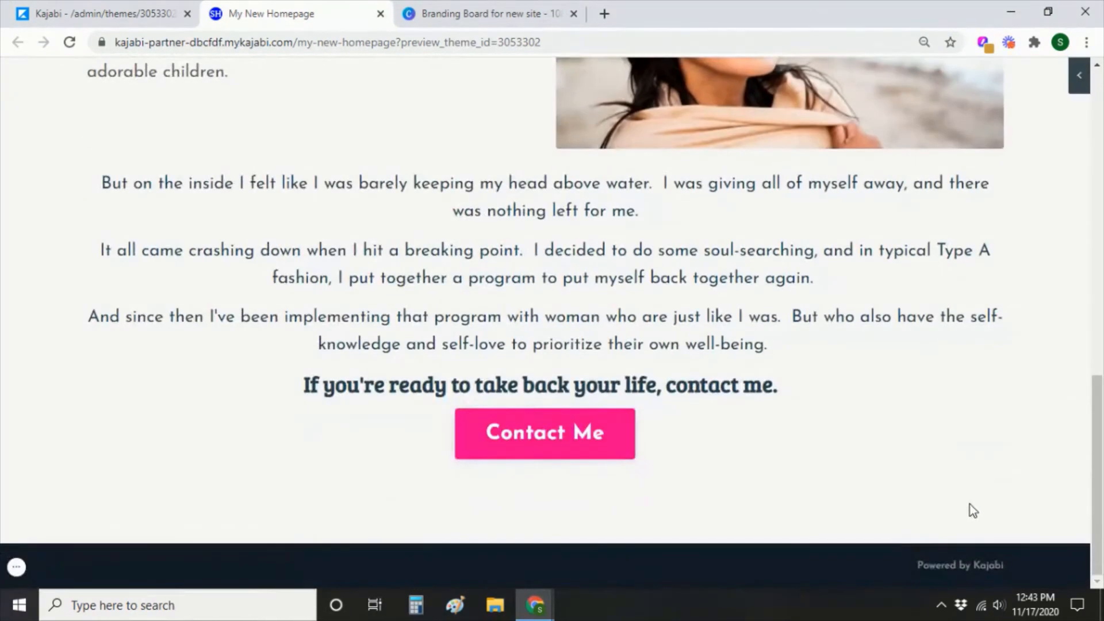
scroll(1067, 486, "up", 5)
scroll(450, 552, "up", 5)
scroll(451, 552, "up", 4)
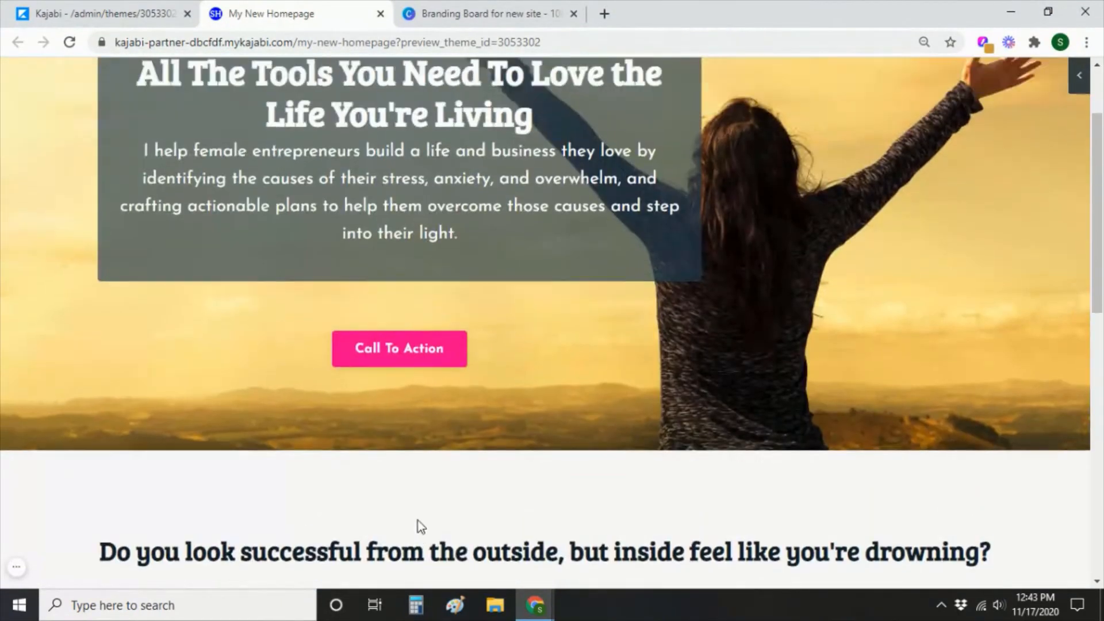
scroll(394, 513, "down", 7)
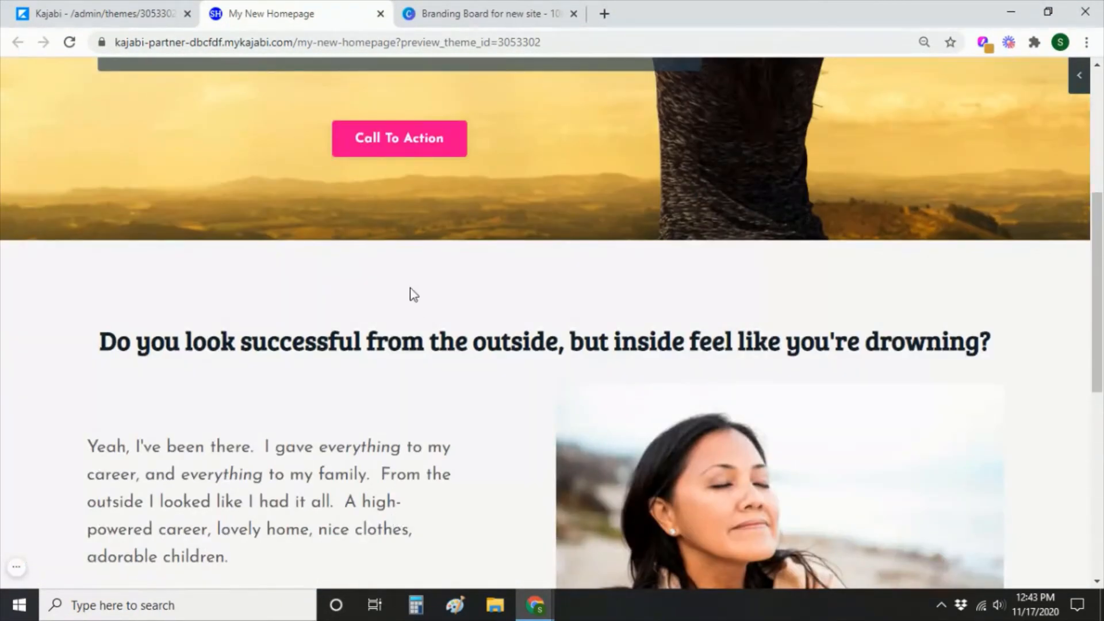
left_click(115, 14)
Upload the 'clouds' image file as the 'Do you look successful' section's Background Image.
left_click(451, 238)
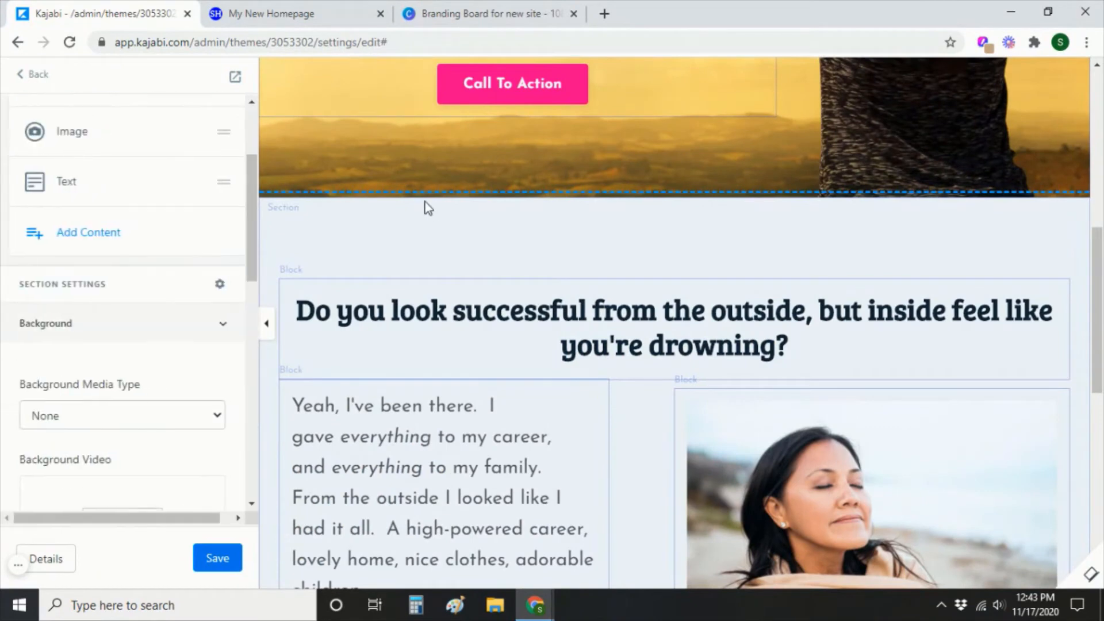
scroll(175, 291, "down", 6)
scroll(175, 291, "down", 2)
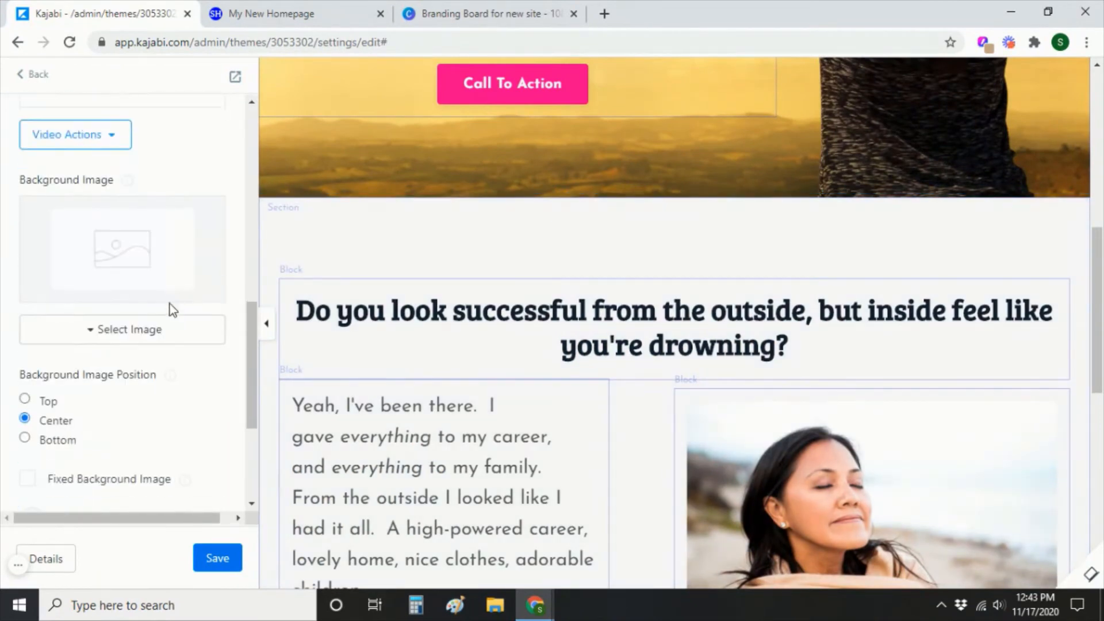
left_click(141, 332)
left_click(106, 364)
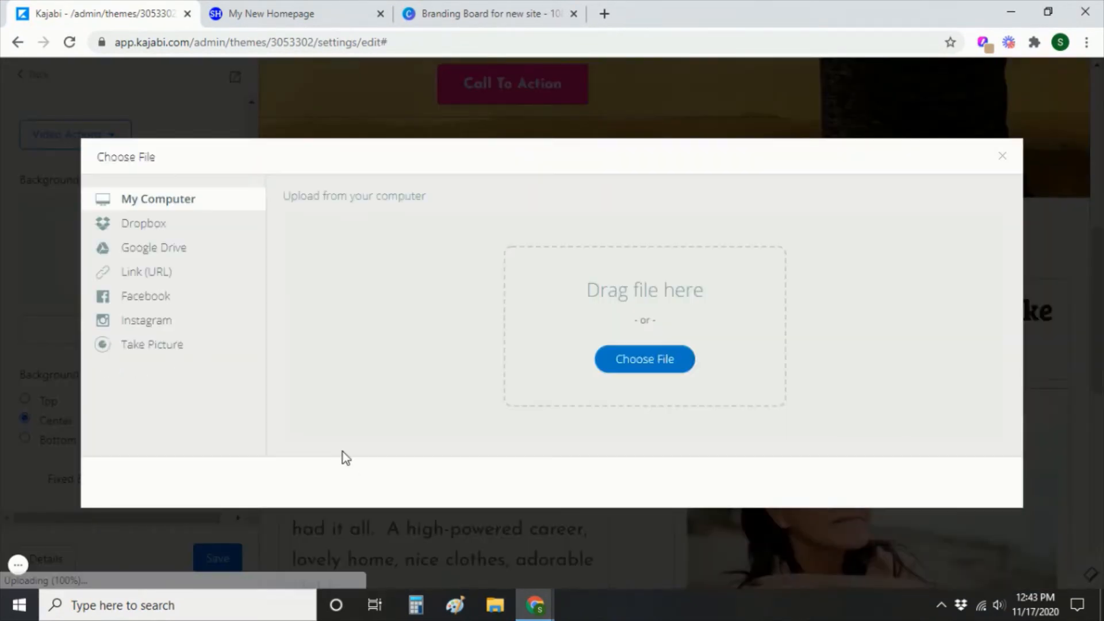
left_click(677, 362)
double_click(285, 162)
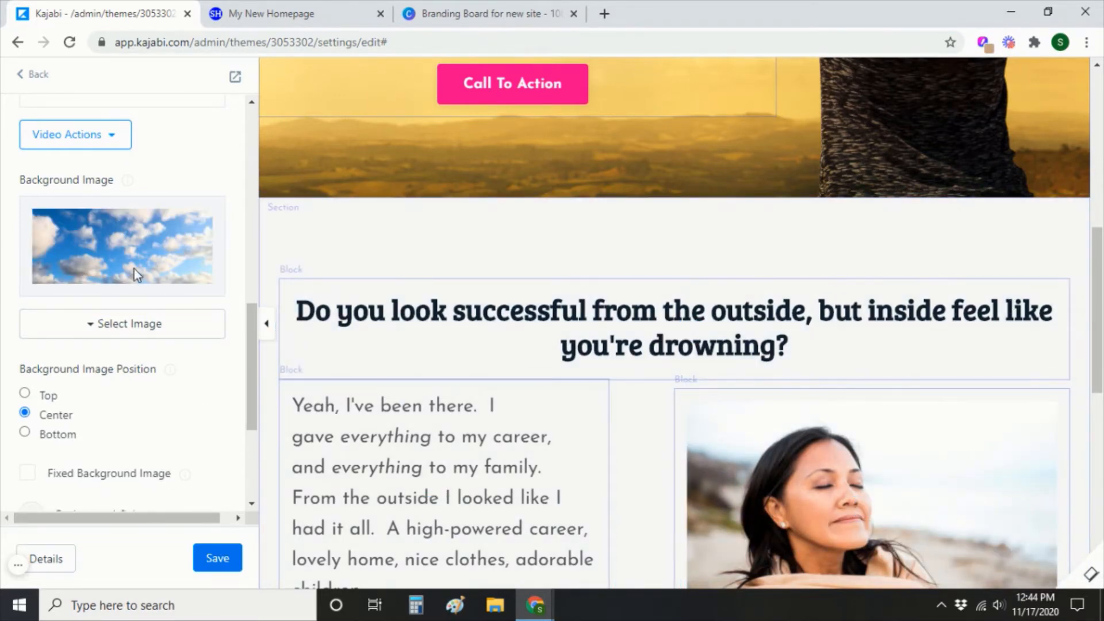
Set the section's Background Media Type to Image.
scroll(690, 425, "down", 7)
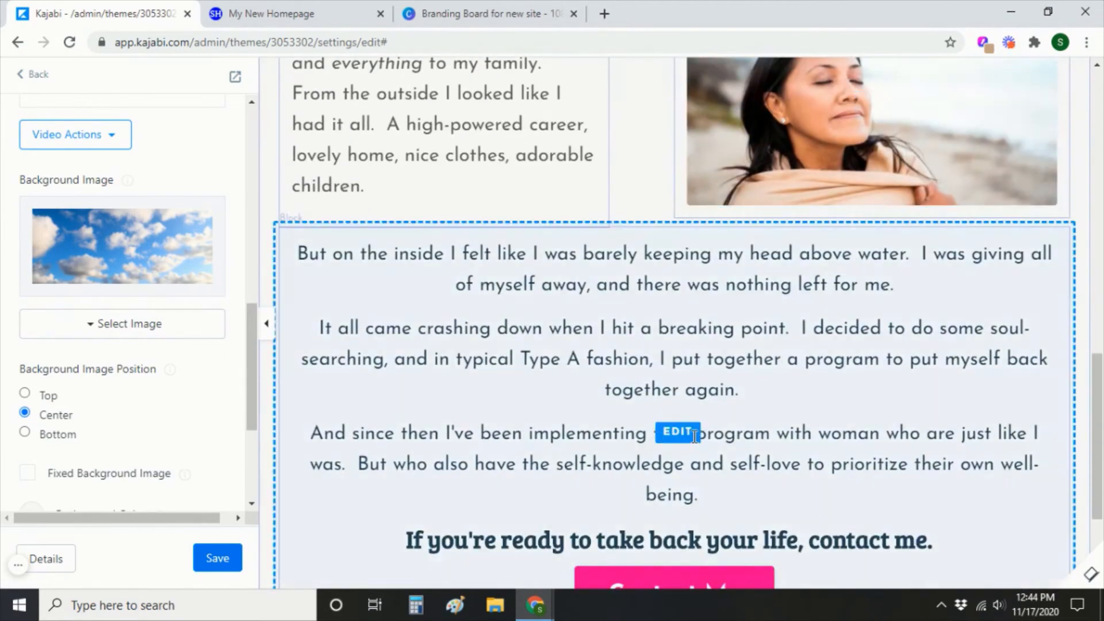
scroll(75, 445, "up", 7)
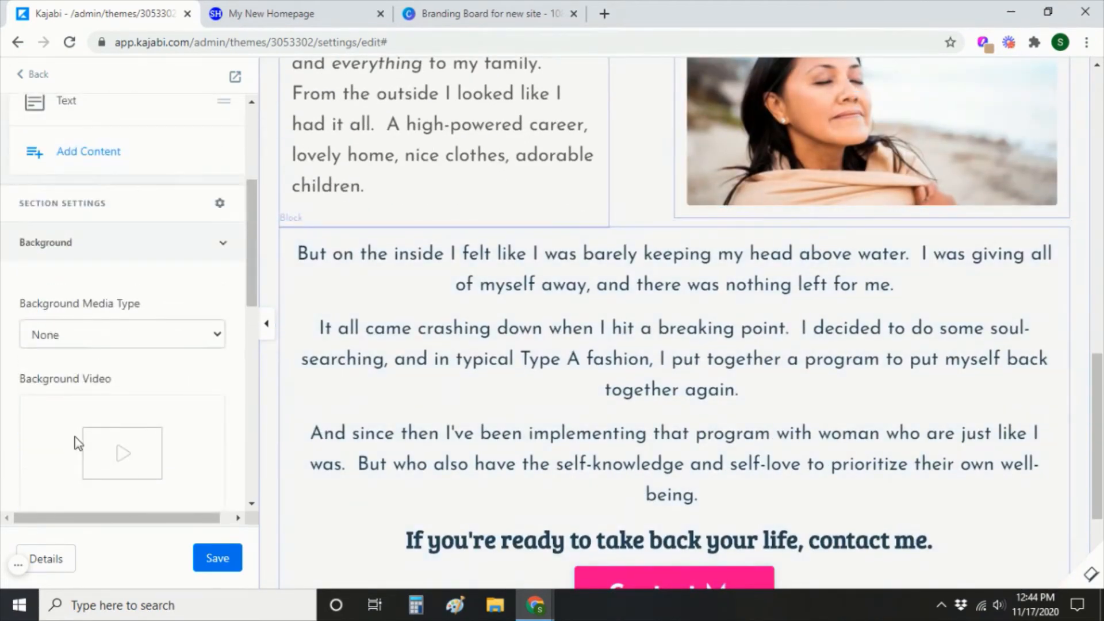
scroll(79, 444, "down", 3)
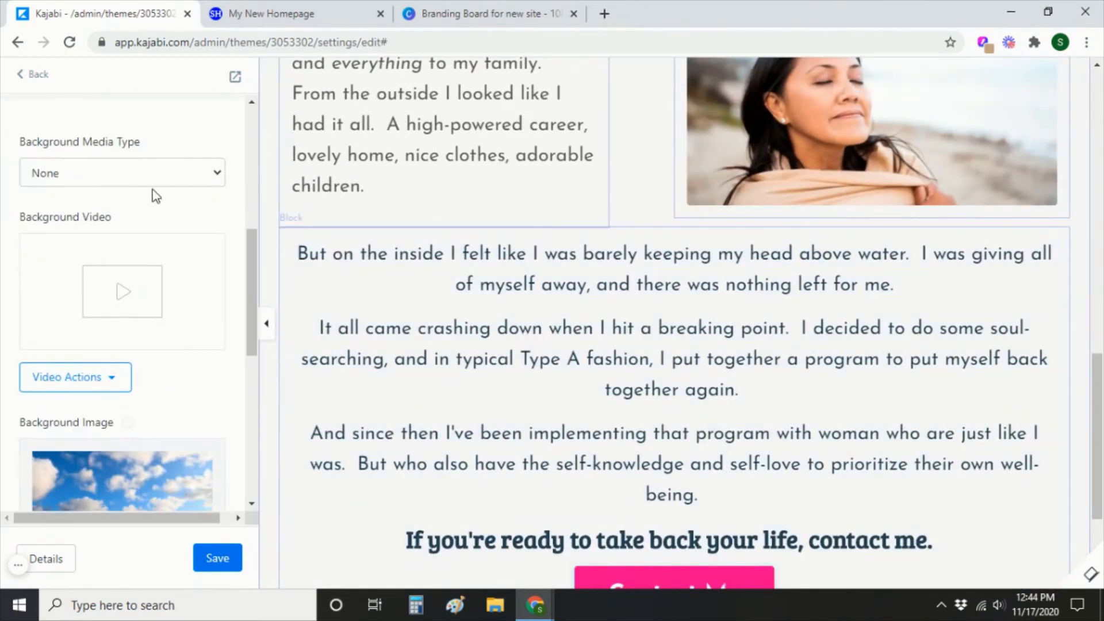
left_click(157, 179)
left_click(161, 212)
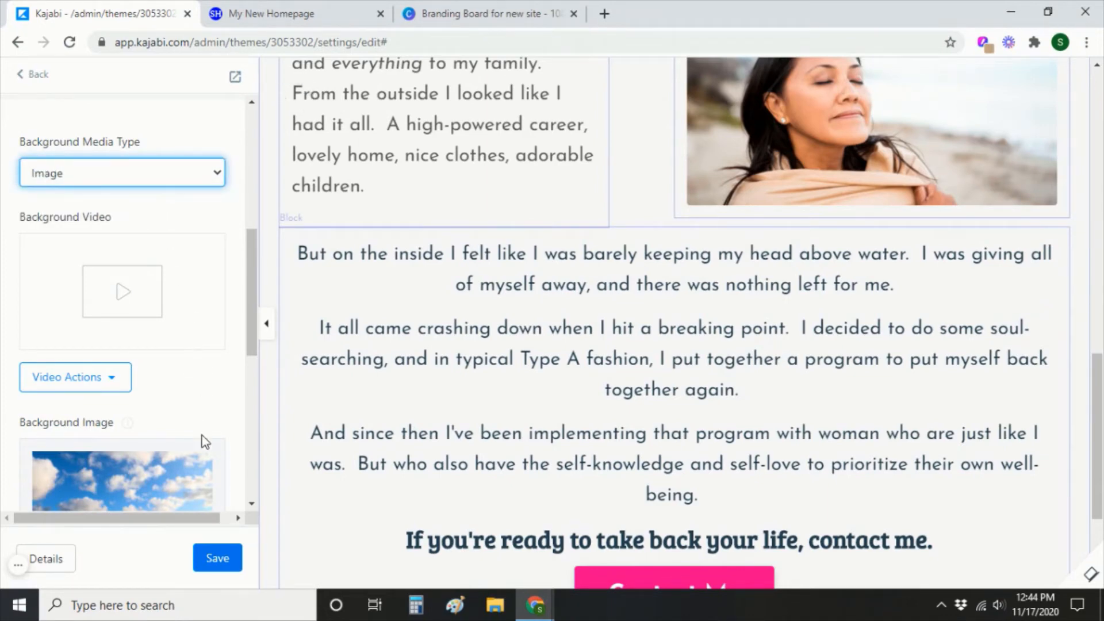
Make the section's background colour fully transparent (alpha 0) and save.
scroll(32, 364, "down", 7)
left_click(31, 352)
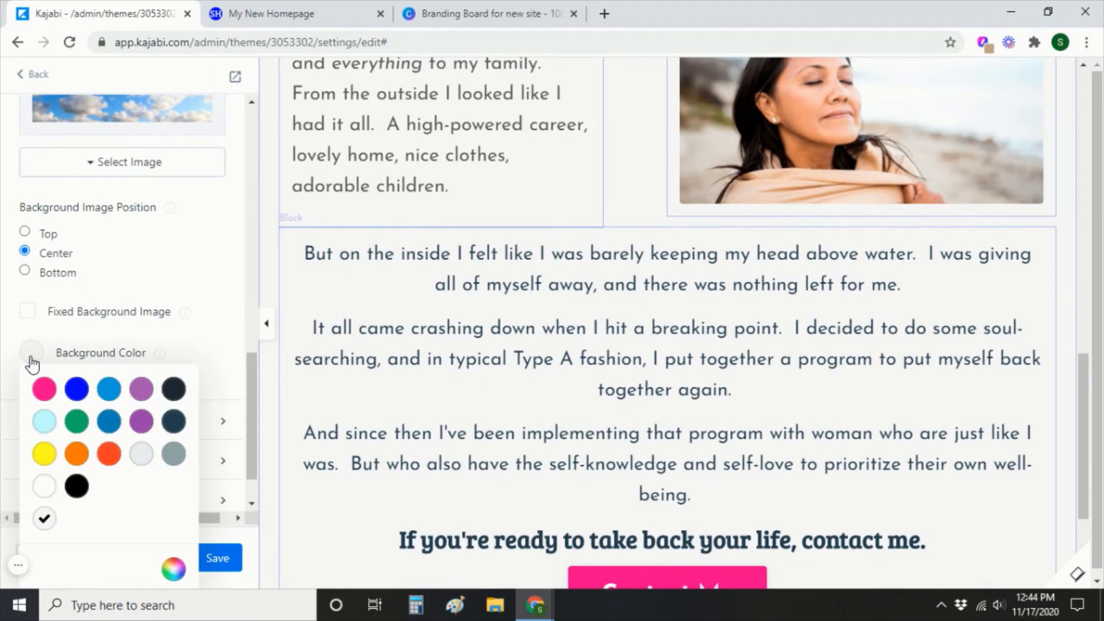
left_click(174, 569)
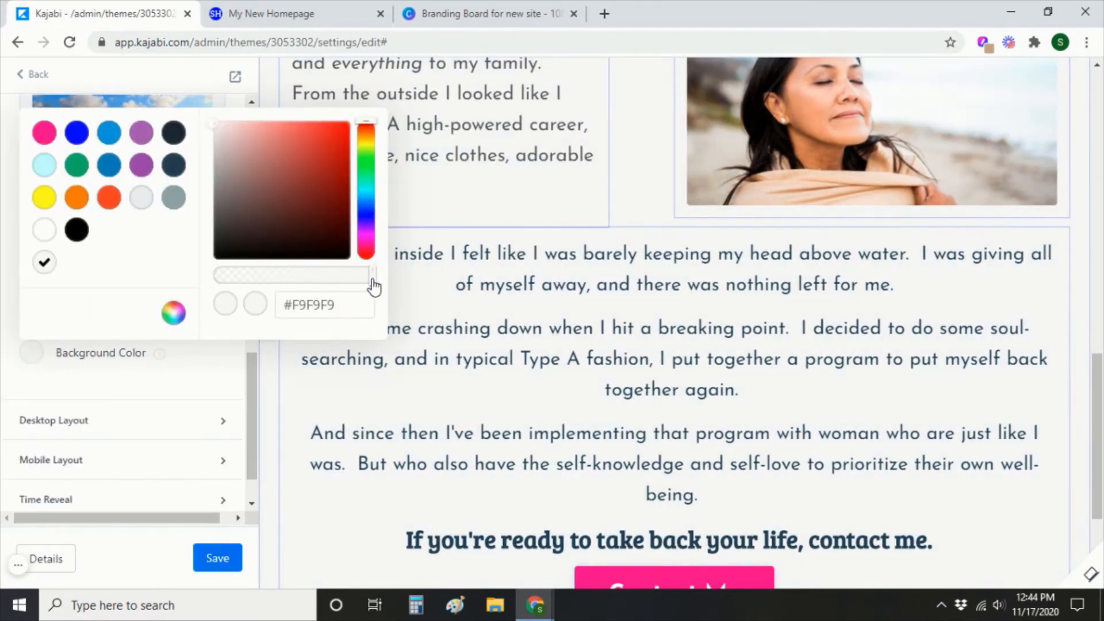
left_click_drag(373, 279, 268, 282)
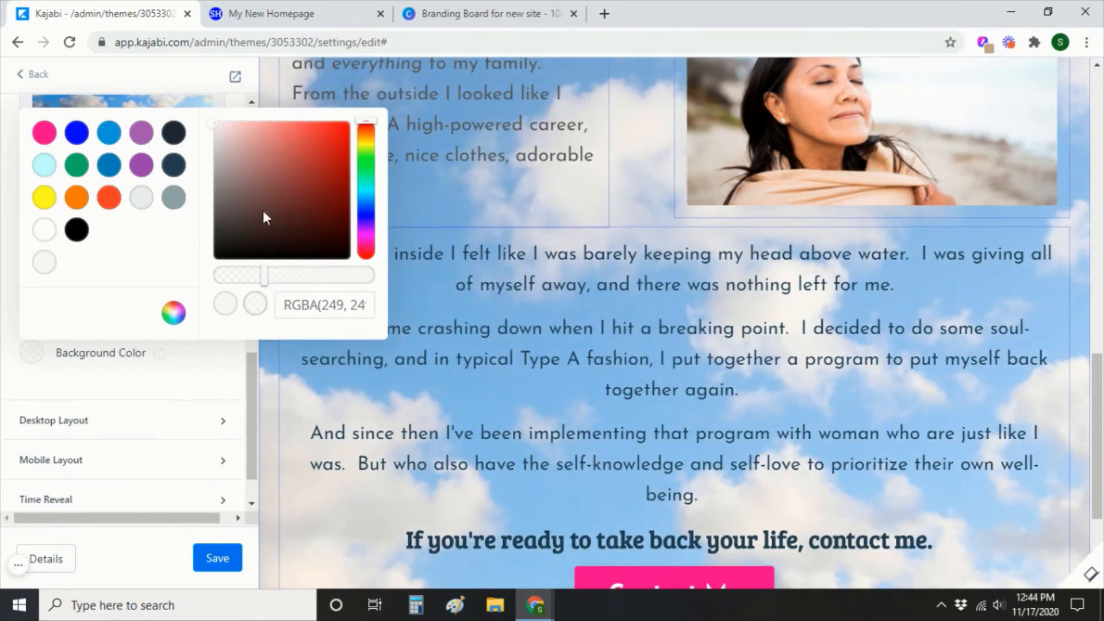
left_click(184, 397)
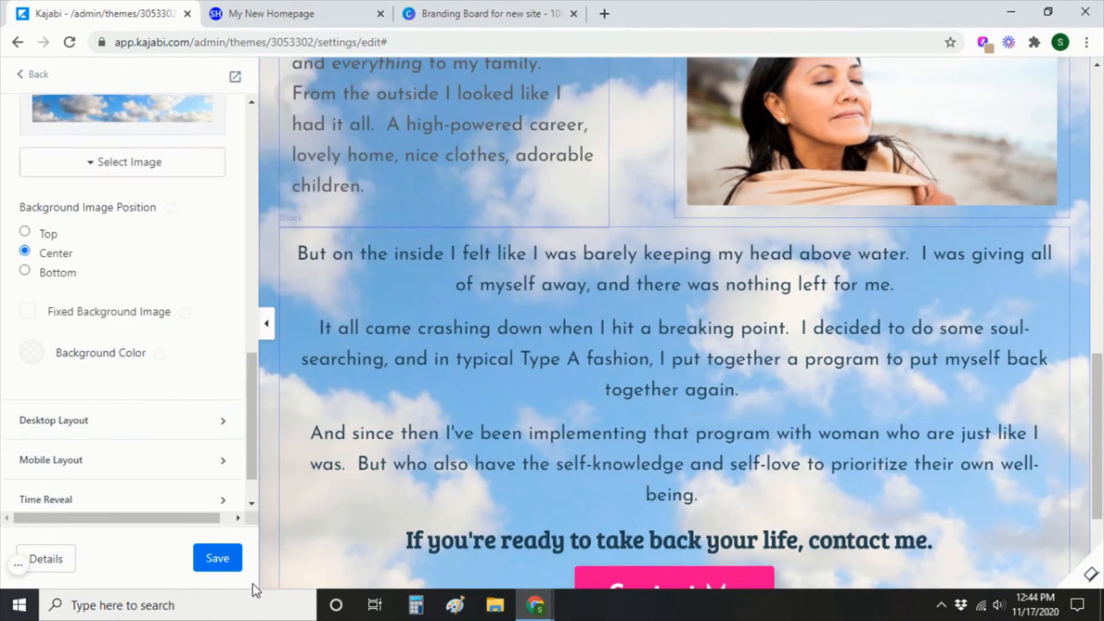
left_click(218, 558)
scroll(485, 530, "up", 5)
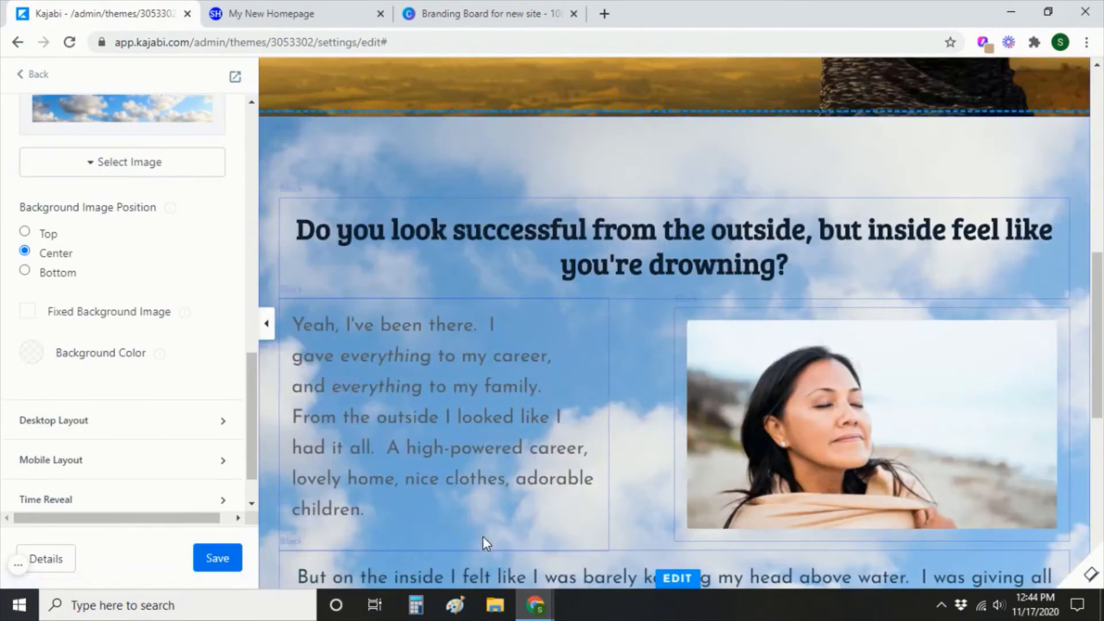
scroll(115, 362, "up", 8)
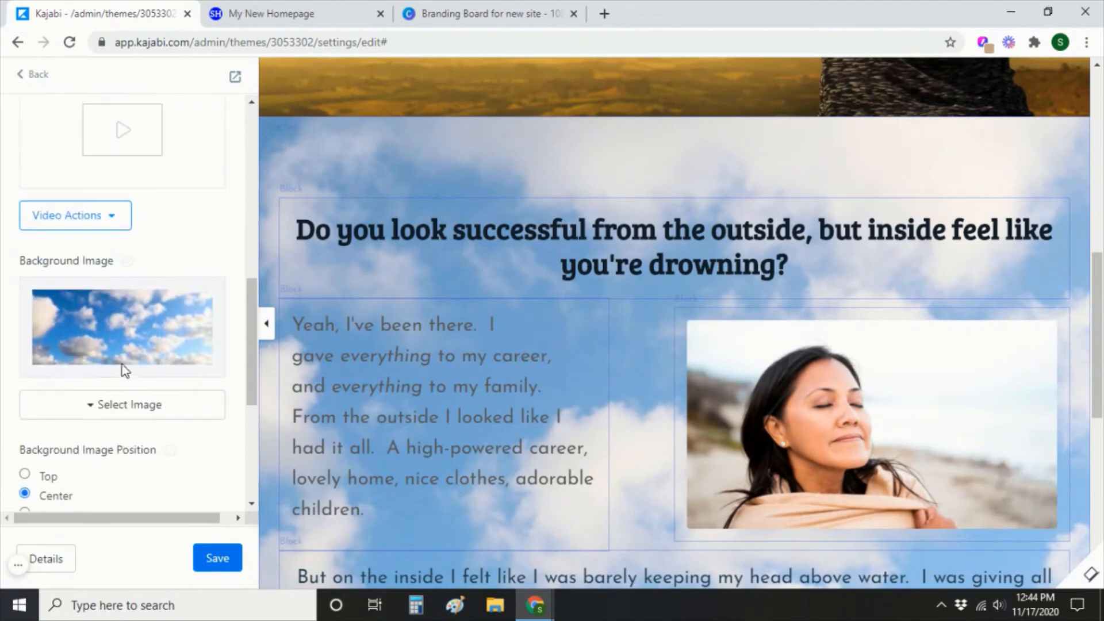
Set the section's Background Media Type back to None.
left_click(94, 257)
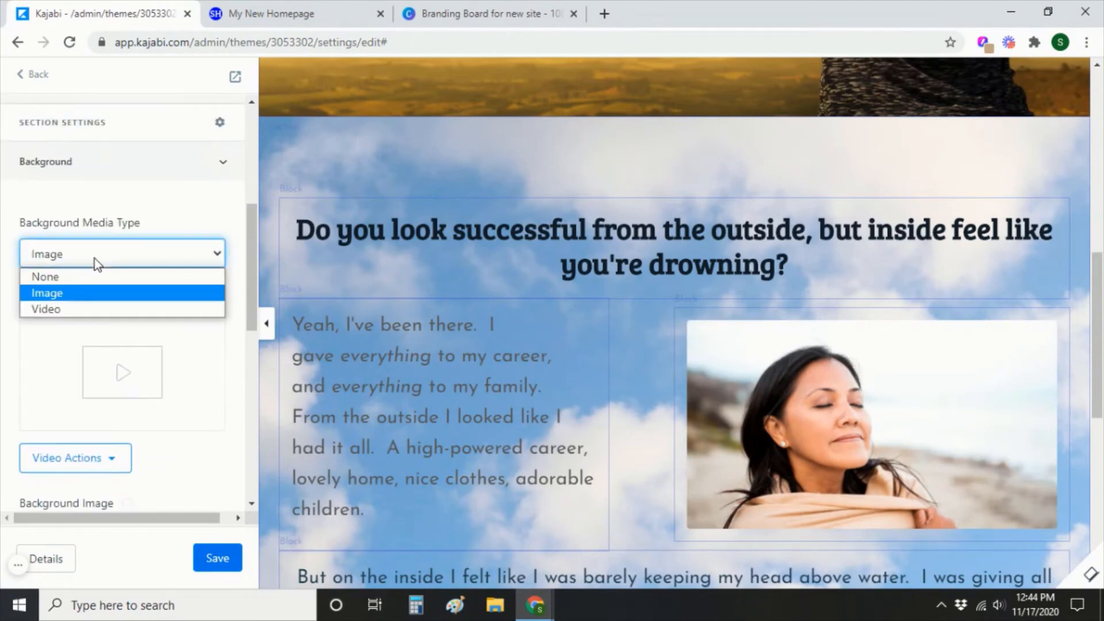
left_click(92, 276)
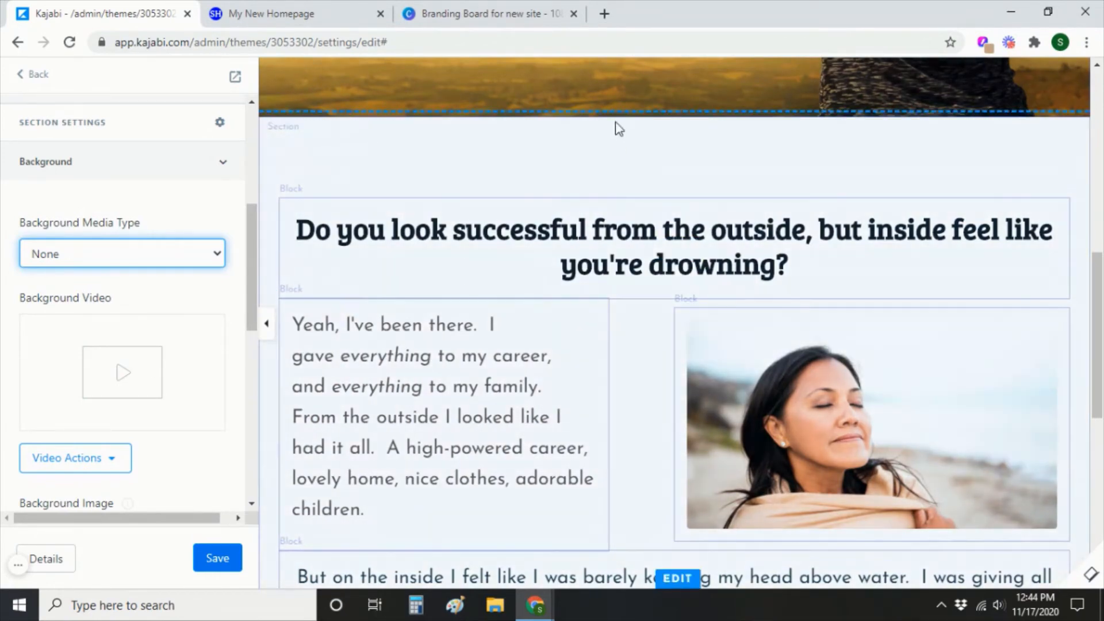
scroll(477, 219, "up", 5)
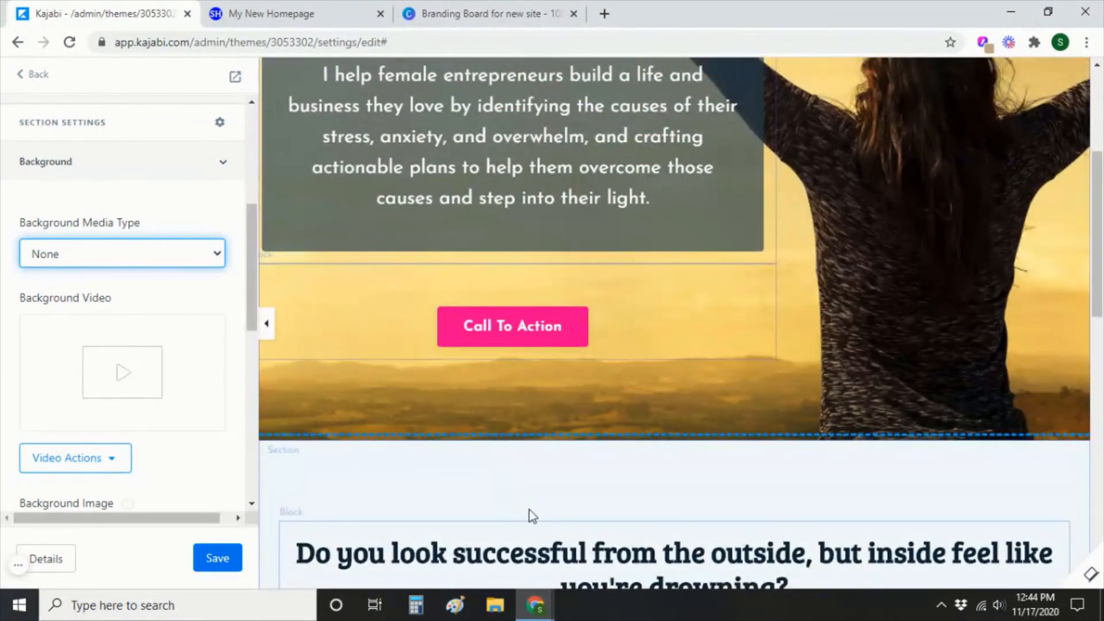
scroll(529, 510, "down", 3)
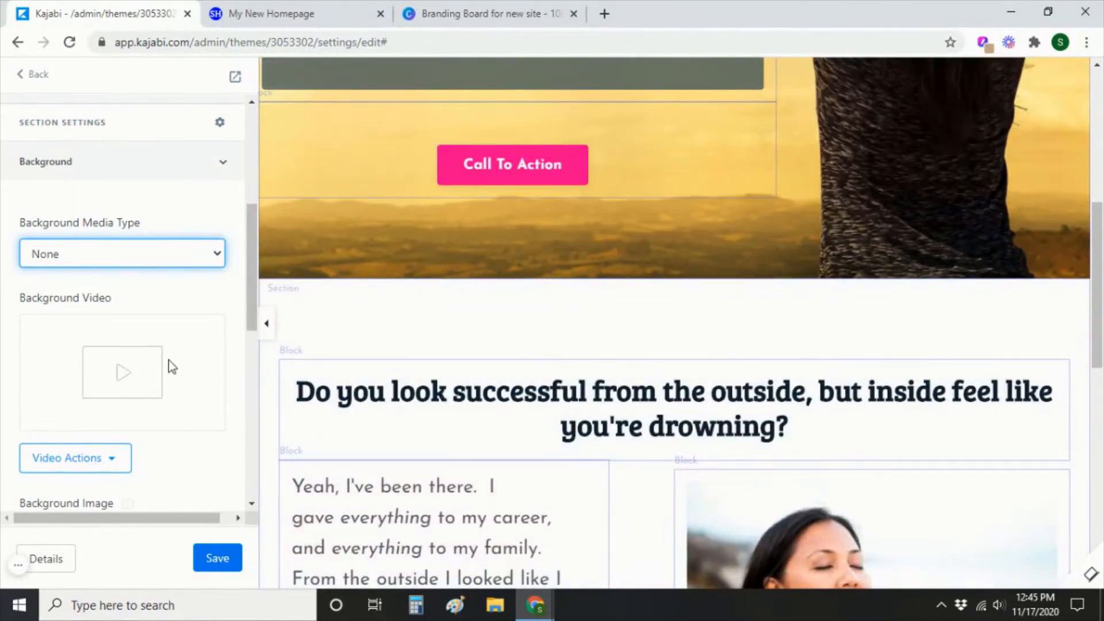
scroll(168, 360, "down", 8)
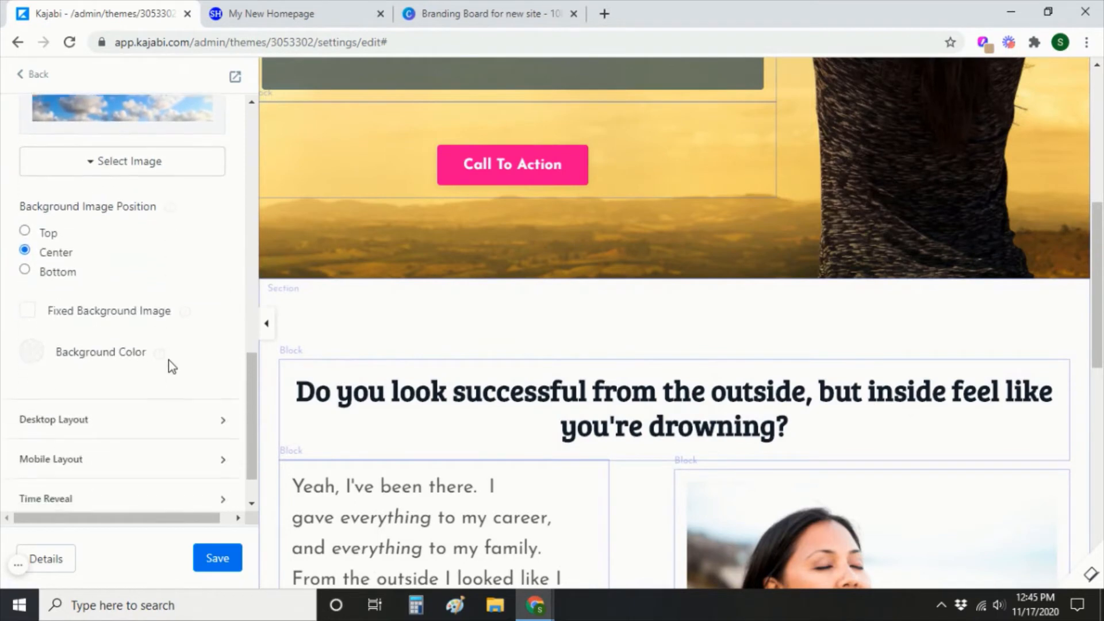
scroll(168, 360, "down", 1)
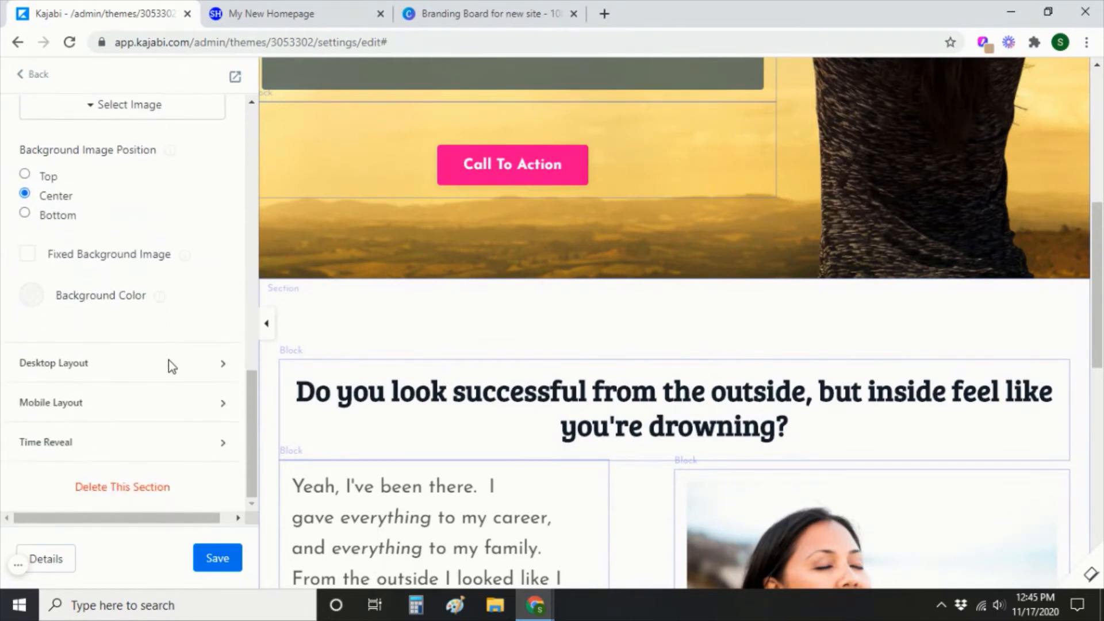
Set the About section's desktop padding to 20 top and 50 bottom, then save.
left_click(222, 371)
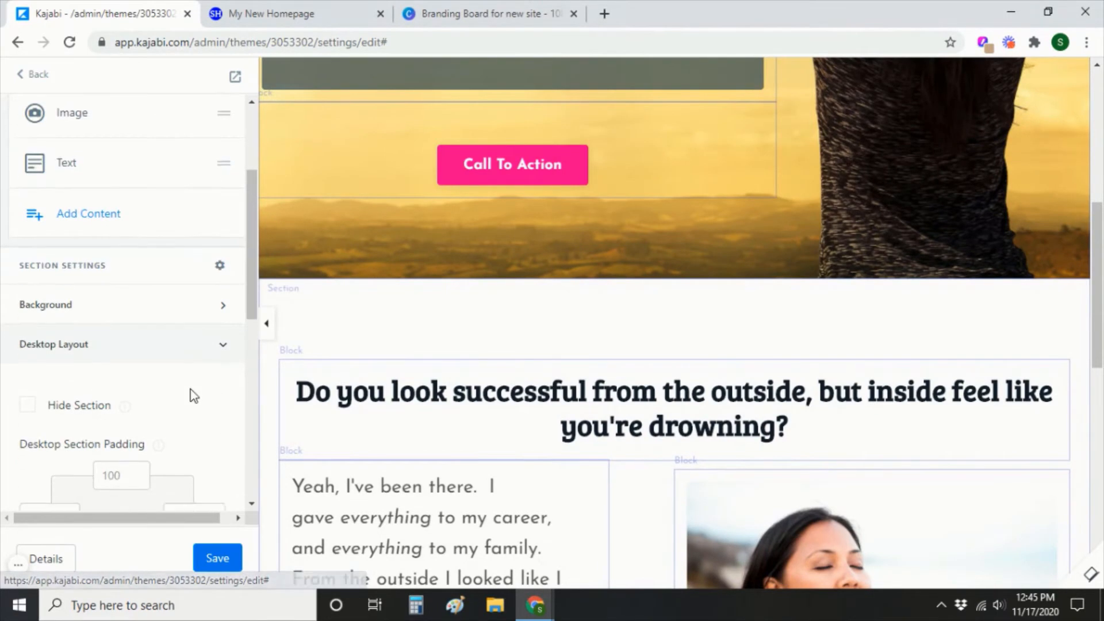
scroll(192, 395, "down", 4)
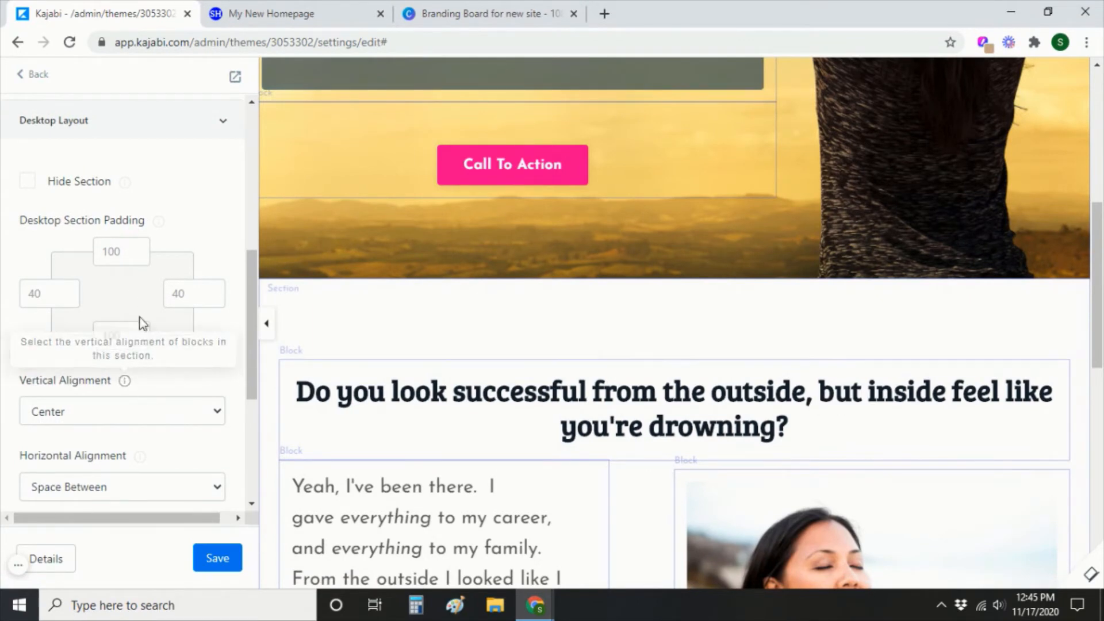
left_click(135, 248)
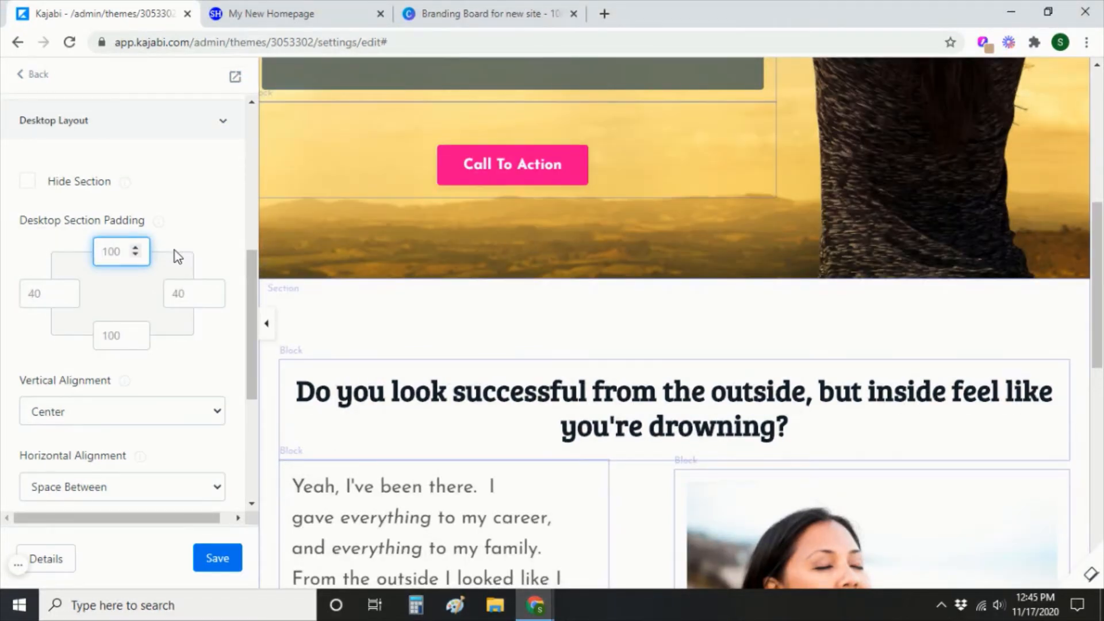
key("BackSpace")
key("BackSpace")
key("BackSpace")
type("0")
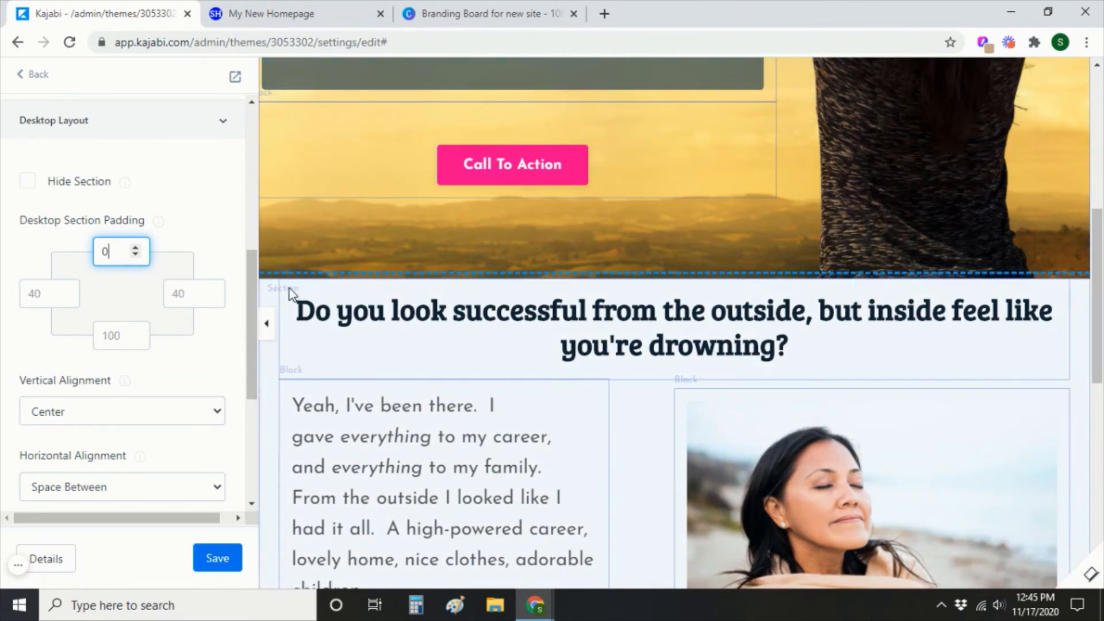
key("BackSpace")
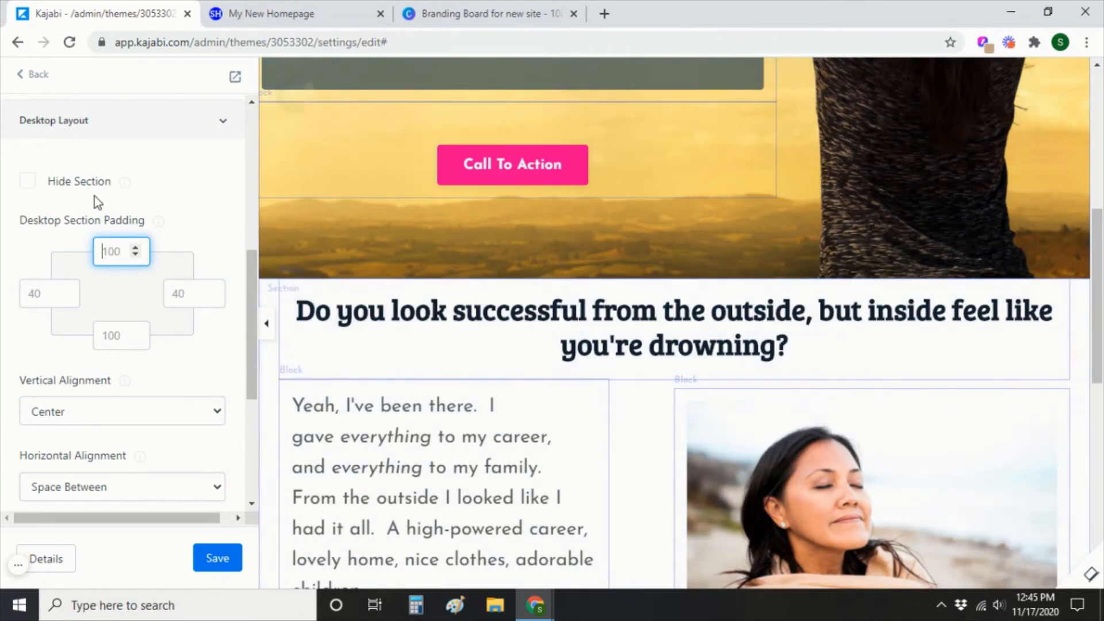
type("20")
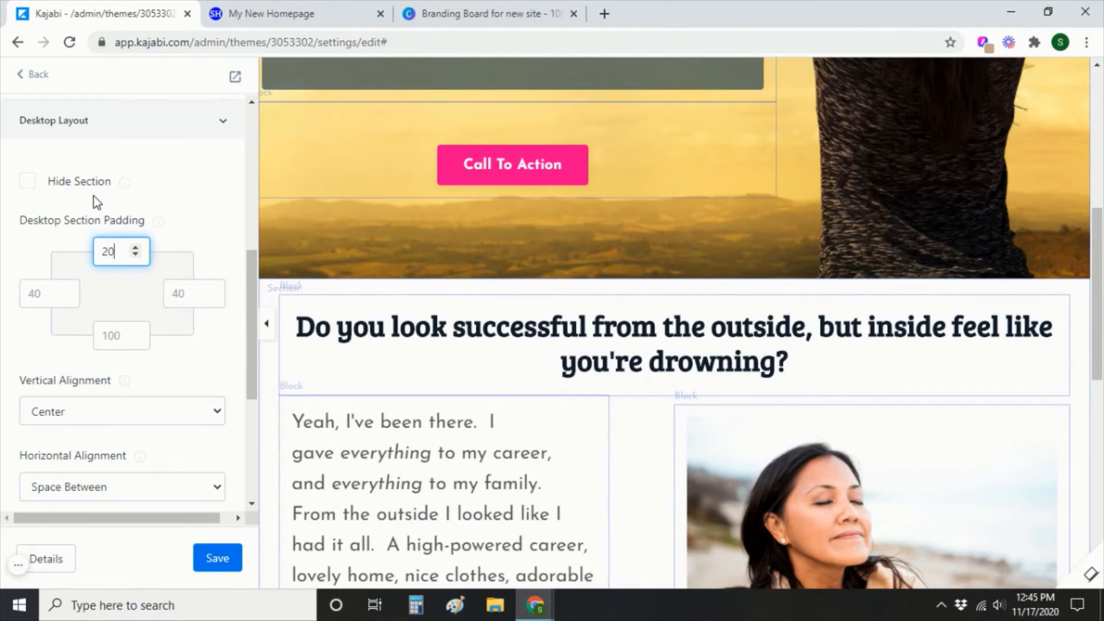
scroll(744, 502, "down", 3)
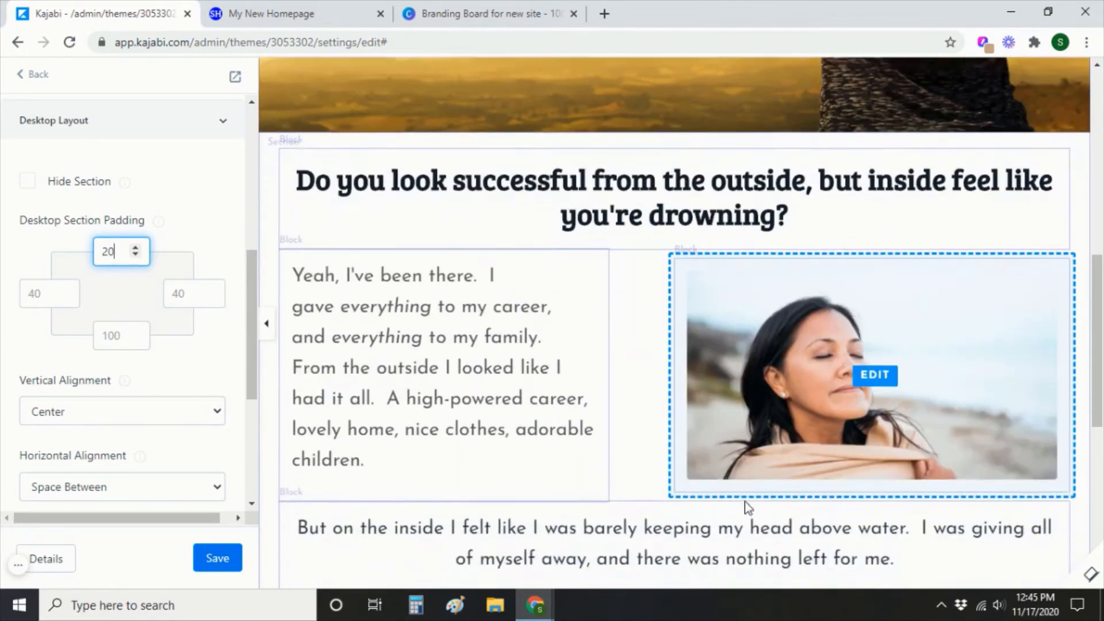
scroll(744, 502, "down", 8)
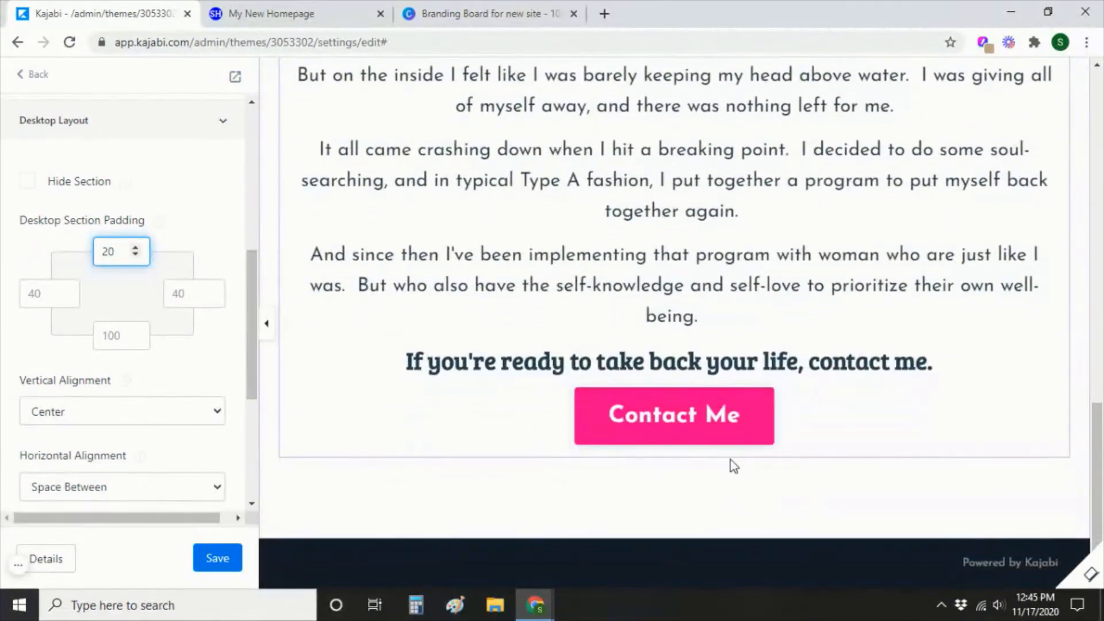
left_click(117, 335)
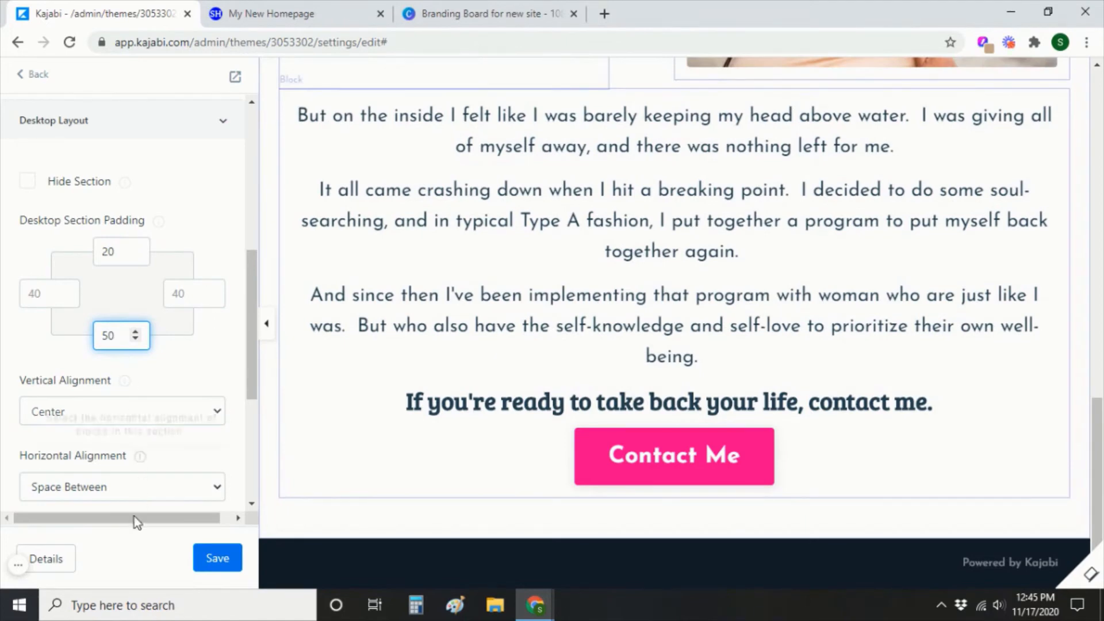
left_click(221, 562)
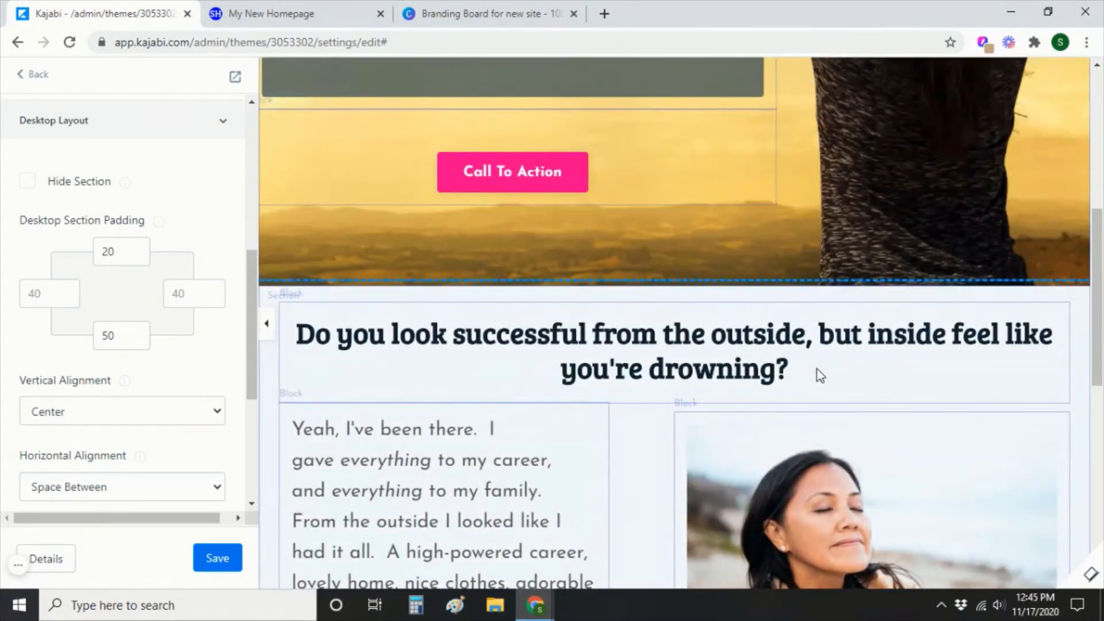
Set the hero Call To Action button's size to Large and save the page.
left_click(511, 183)
scroll(110, 402, "down", 6)
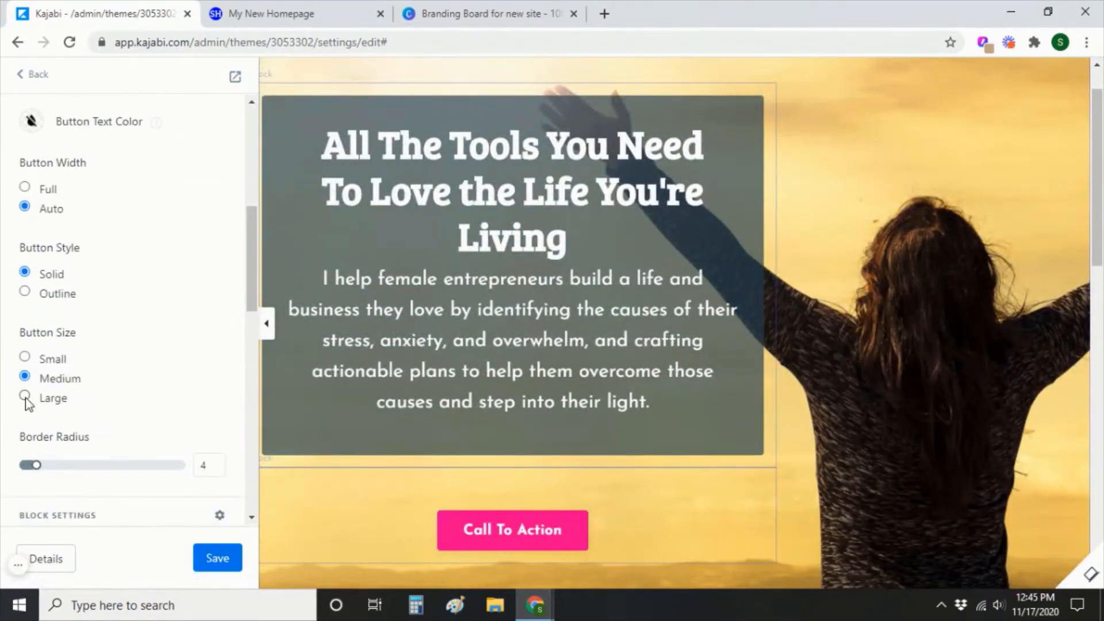
left_click(25, 396)
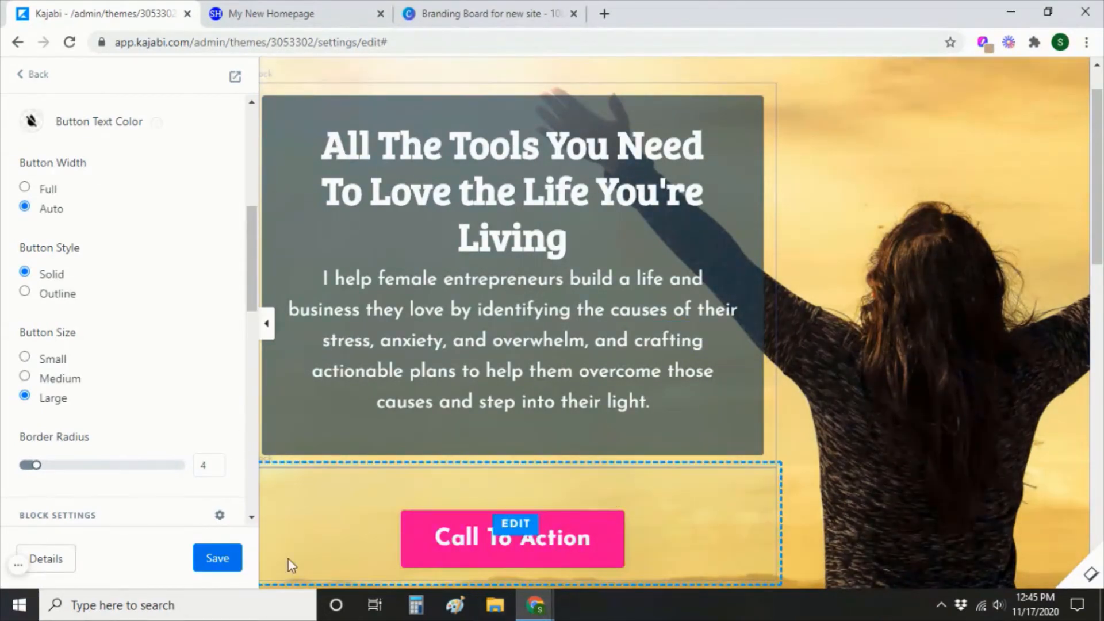
left_click(214, 563)
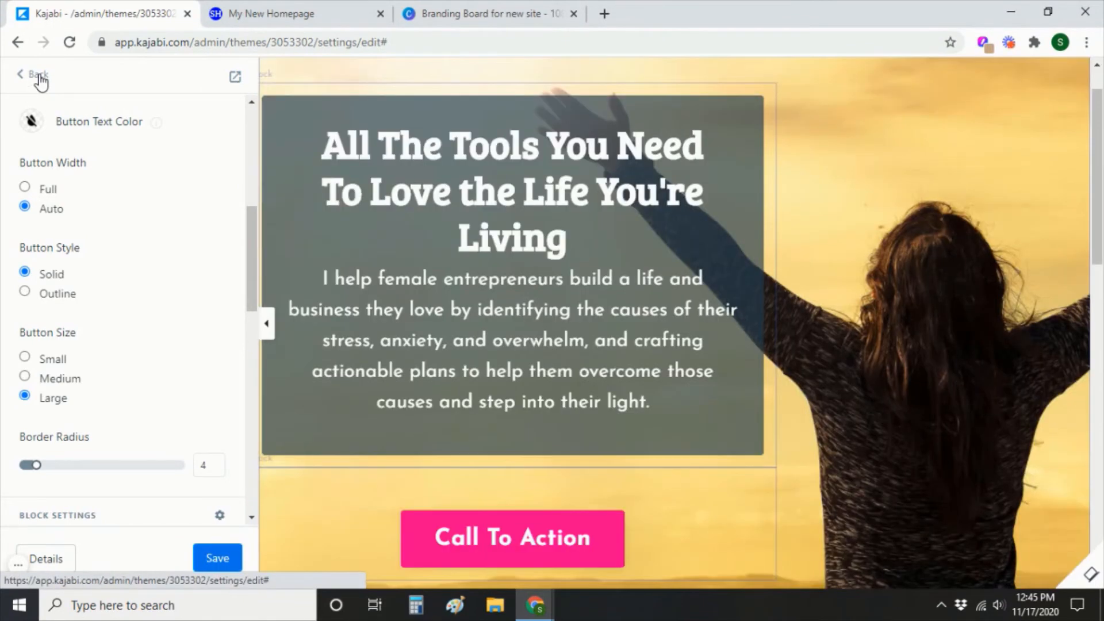
left_click(39, 78)
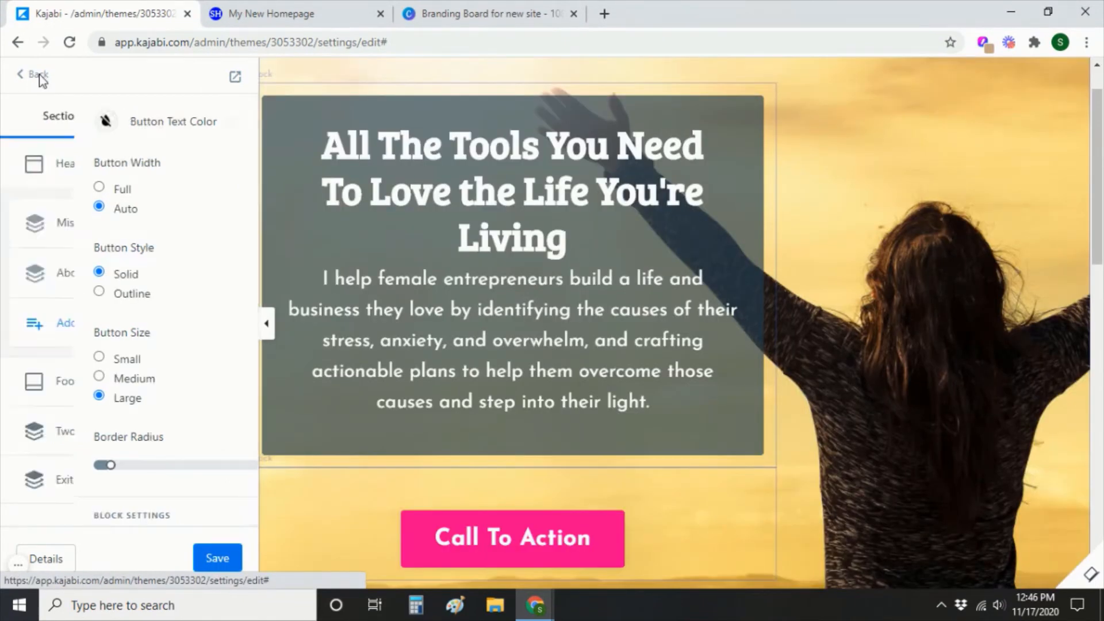
Open the Two Step Optin section and enable Edit Two Step Popup.
left_click(38, 77)
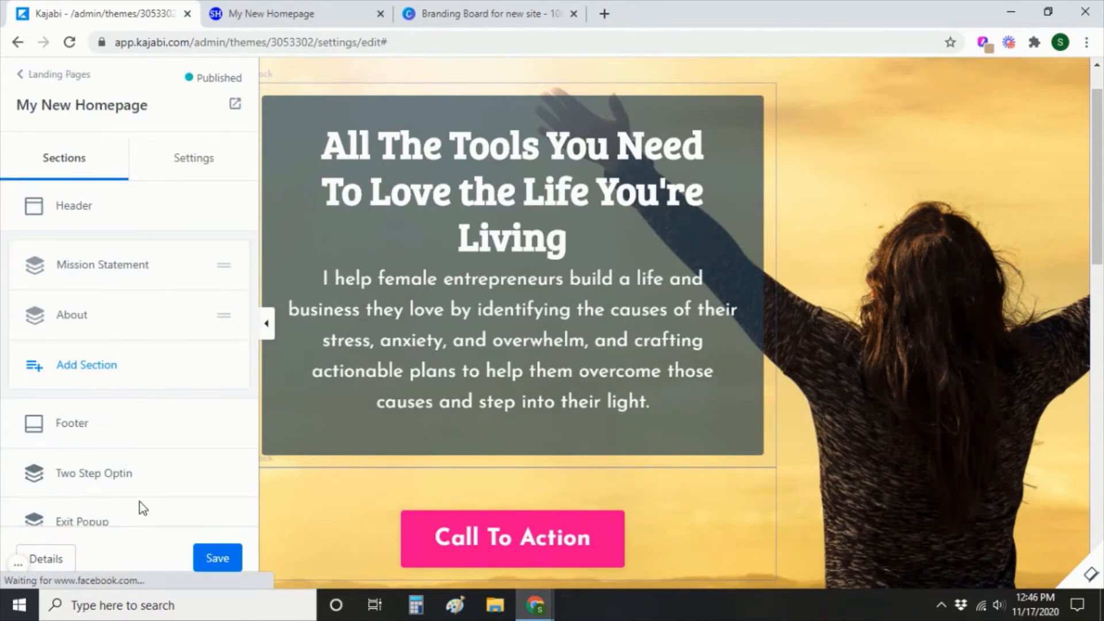
scroll(147, 495, "down", 1)
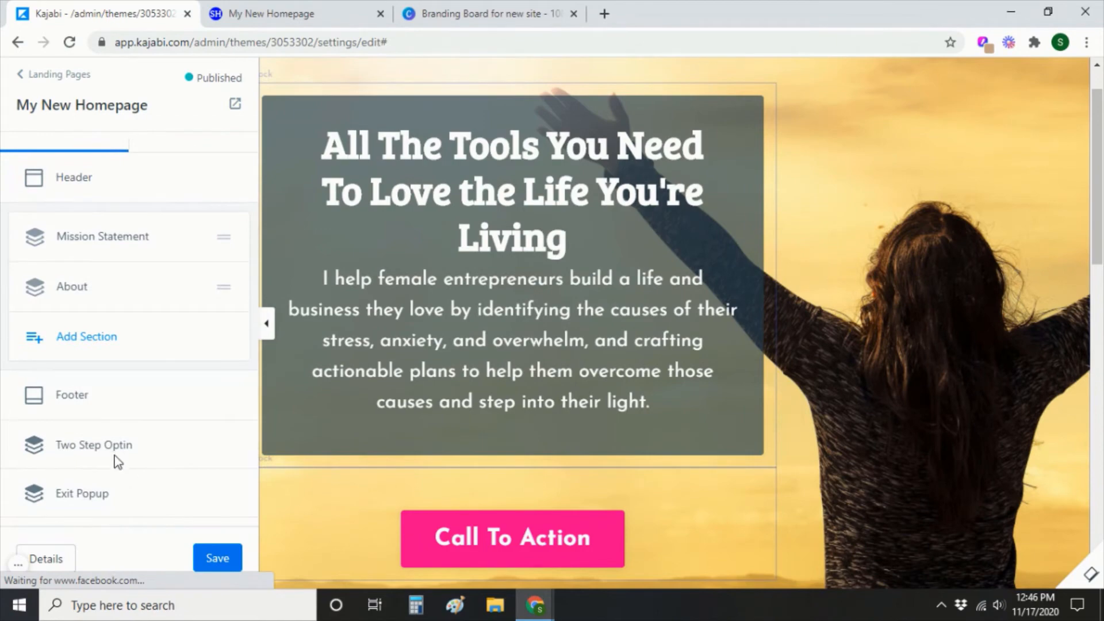
left_click(89, 452)
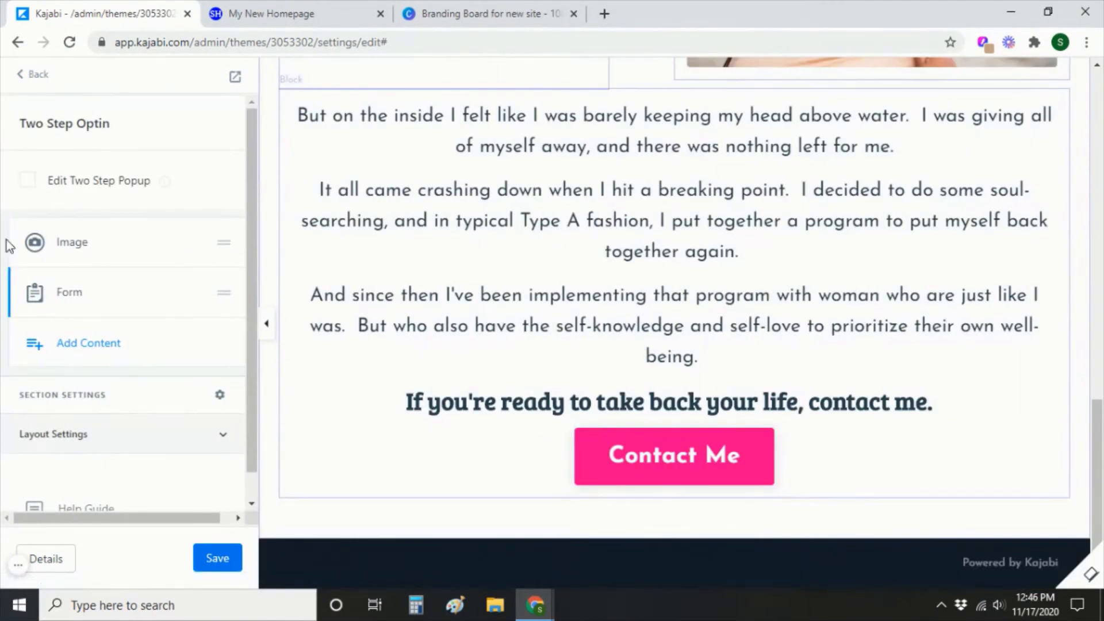
left_click(30, 182)
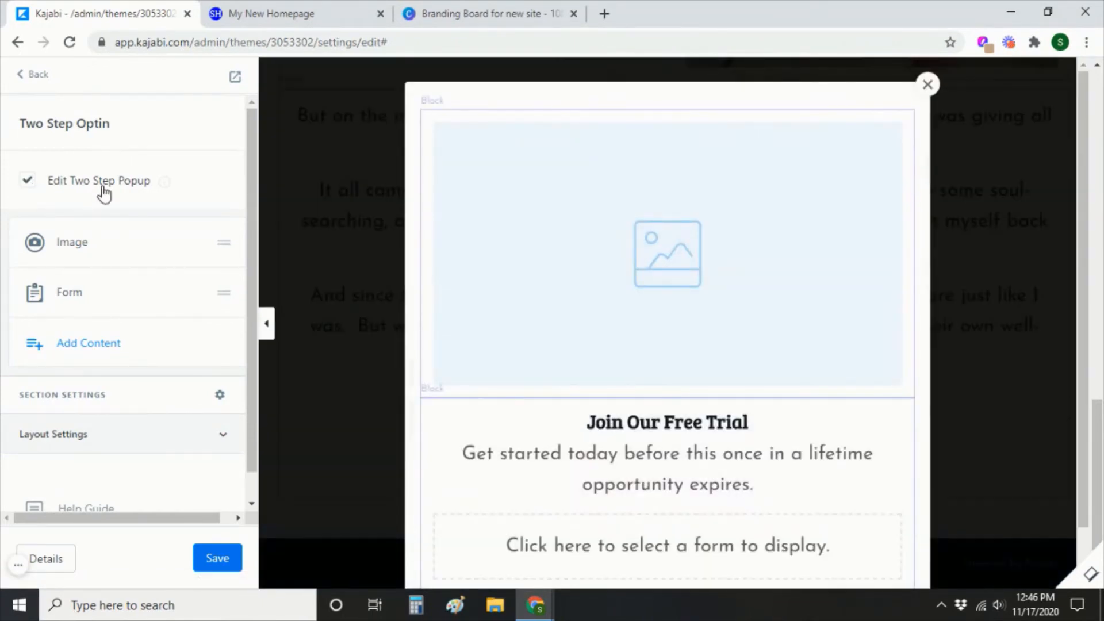
scroll(828, 345, "down", 1)
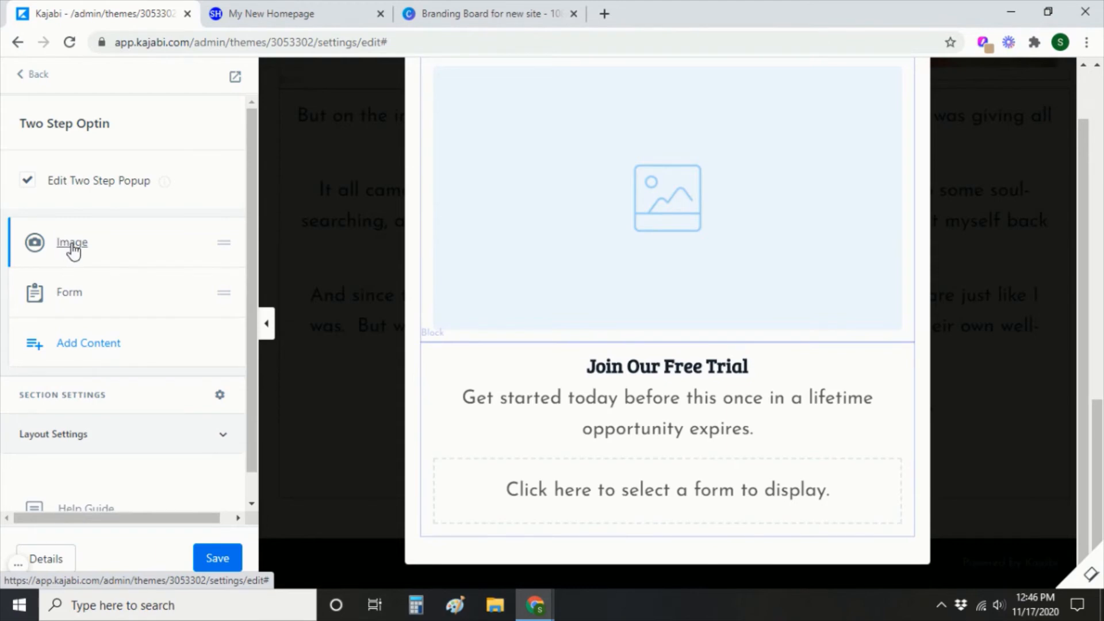
Delete the placeholder Image block from the two-step popup.
left_click(90, 343)
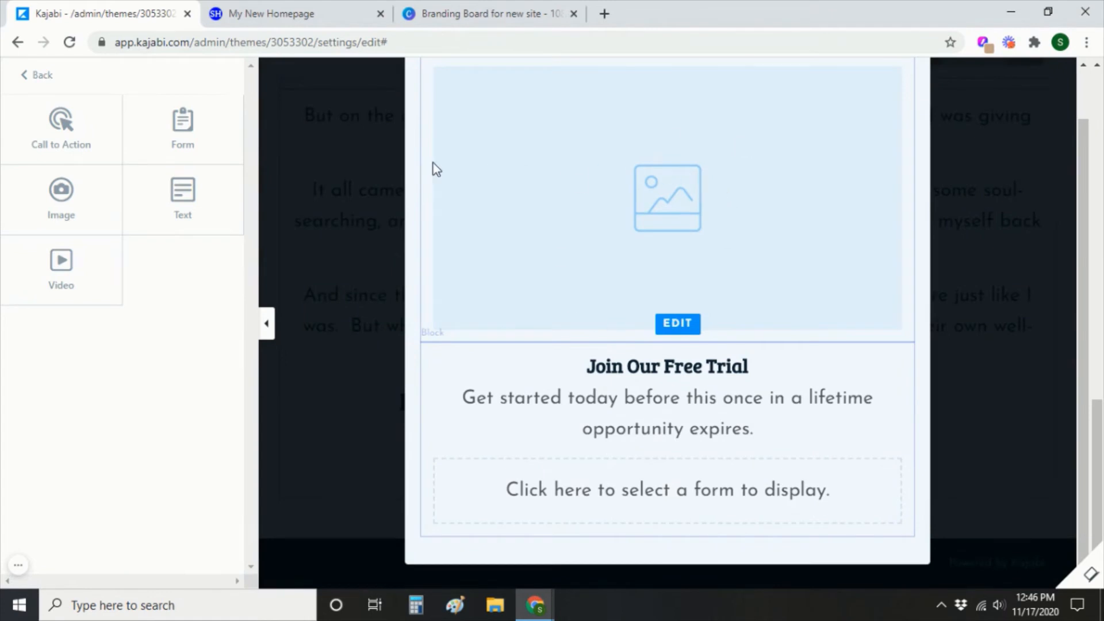
left_click(35, 75)
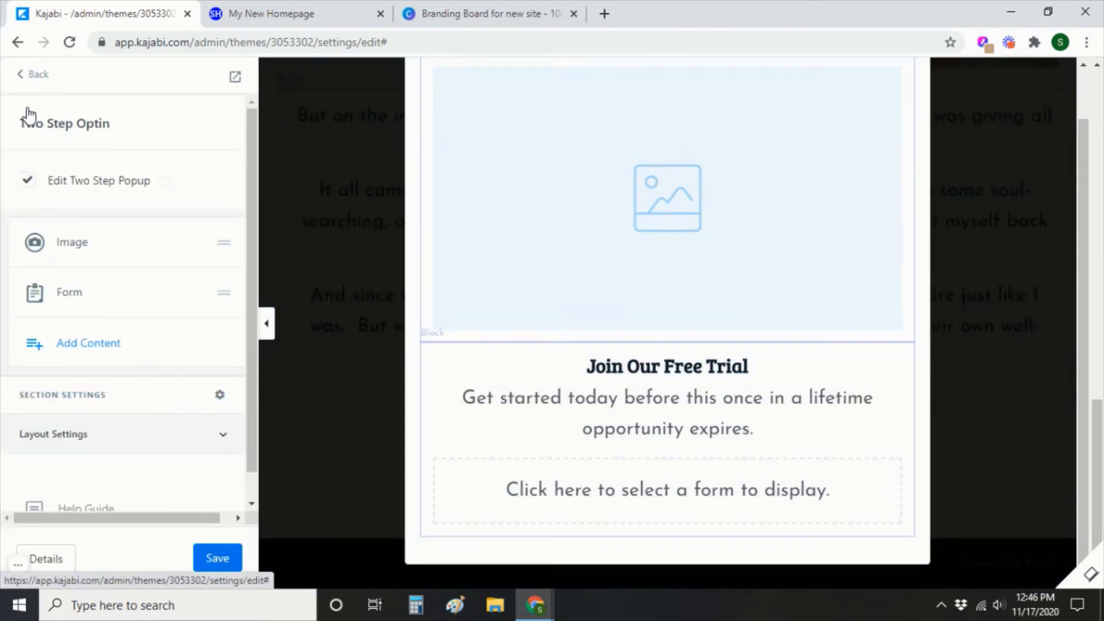
left_click(71, 243)
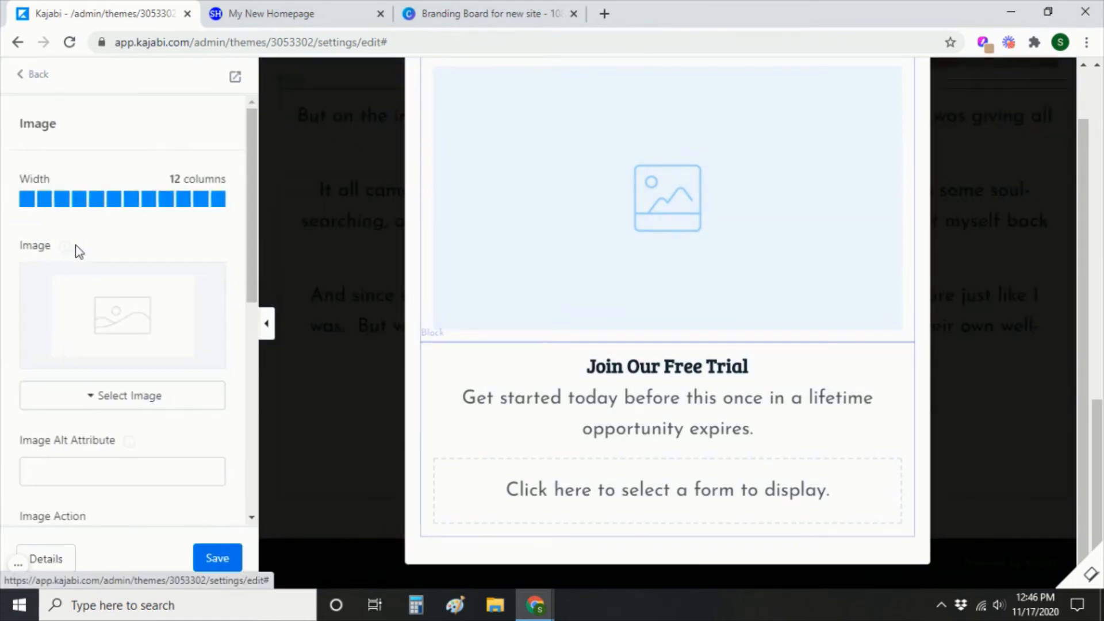
scroll(182, 394, "down", 8)
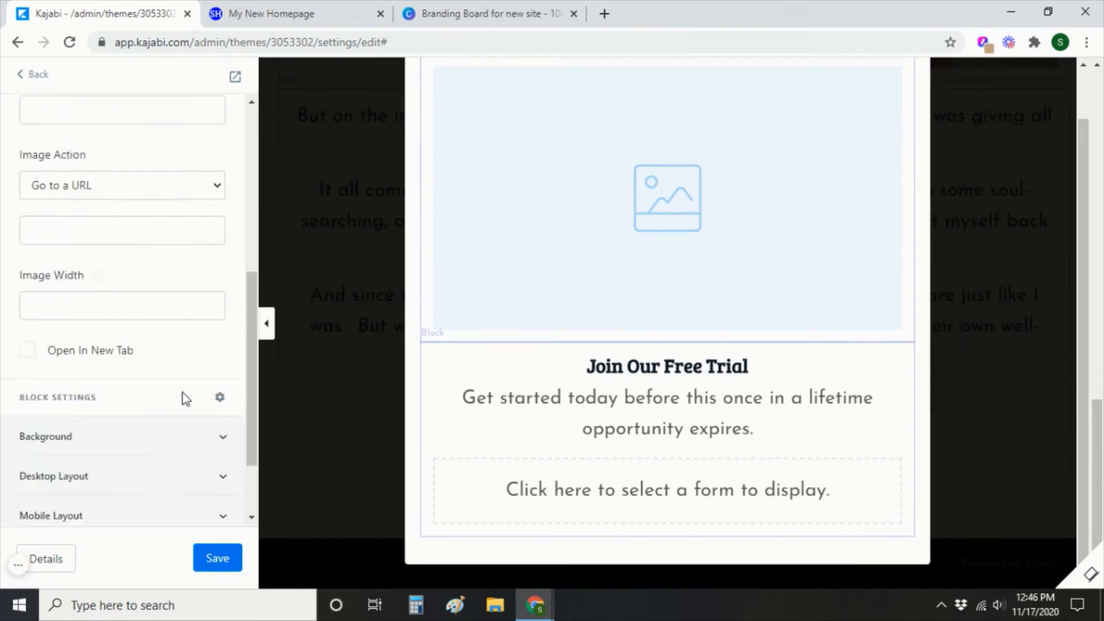
left_click(153, 510)
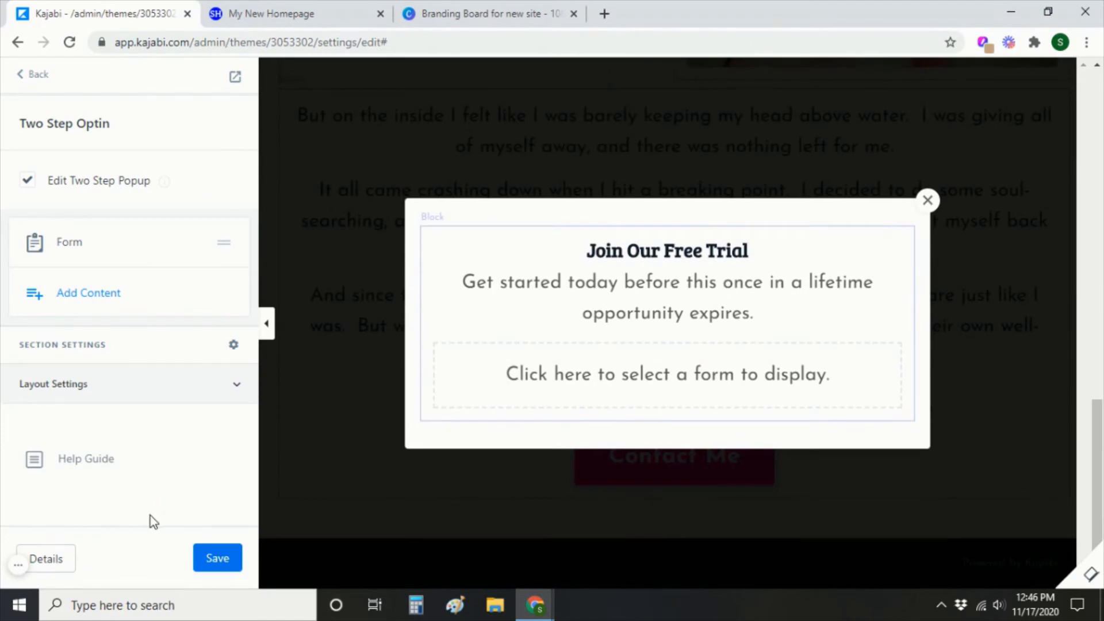
Change the popup heading to 'Contact Me' with subtext 'And get ready to take your life back.'.
left_click(78, 246)
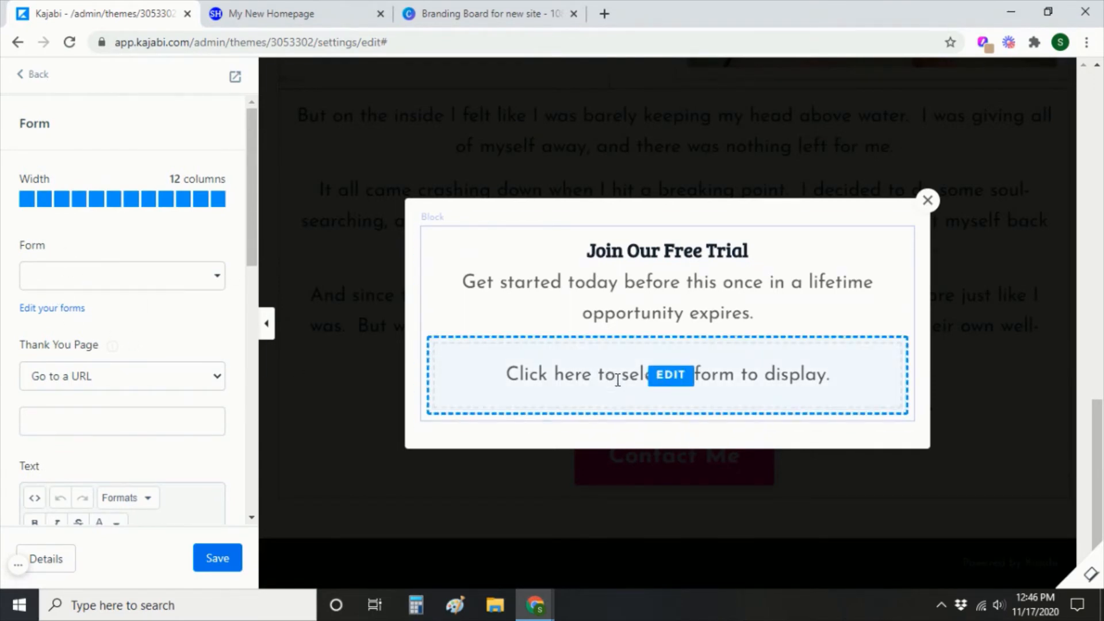
scroll(49, 364, "down", 3)
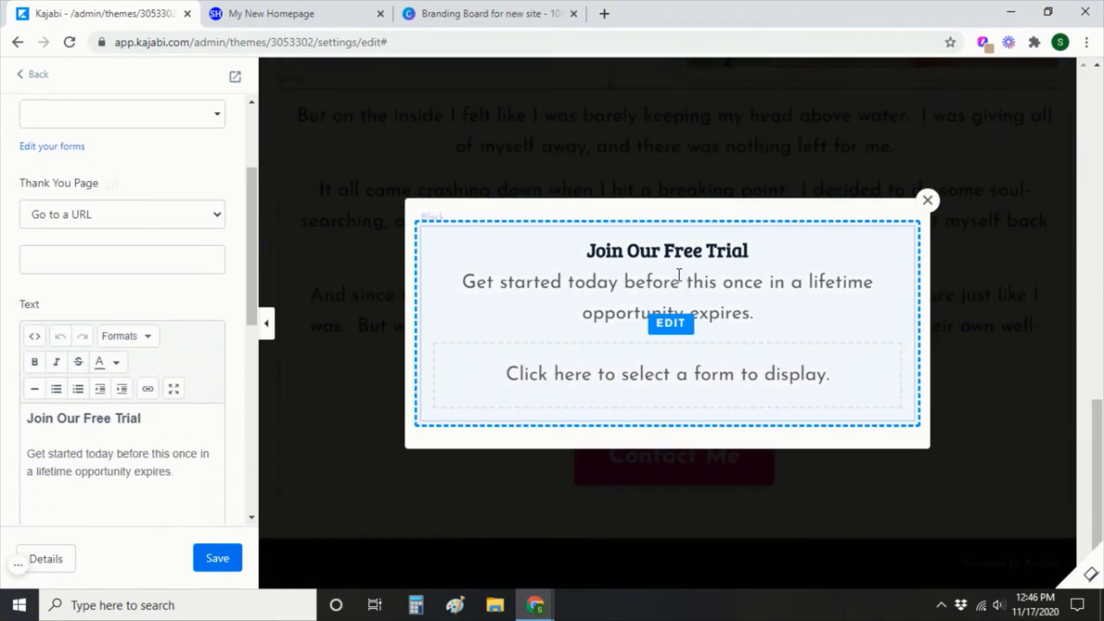
scroll(201, 340, "down", 1)
left_click_drag(167, 344, 27, 339)
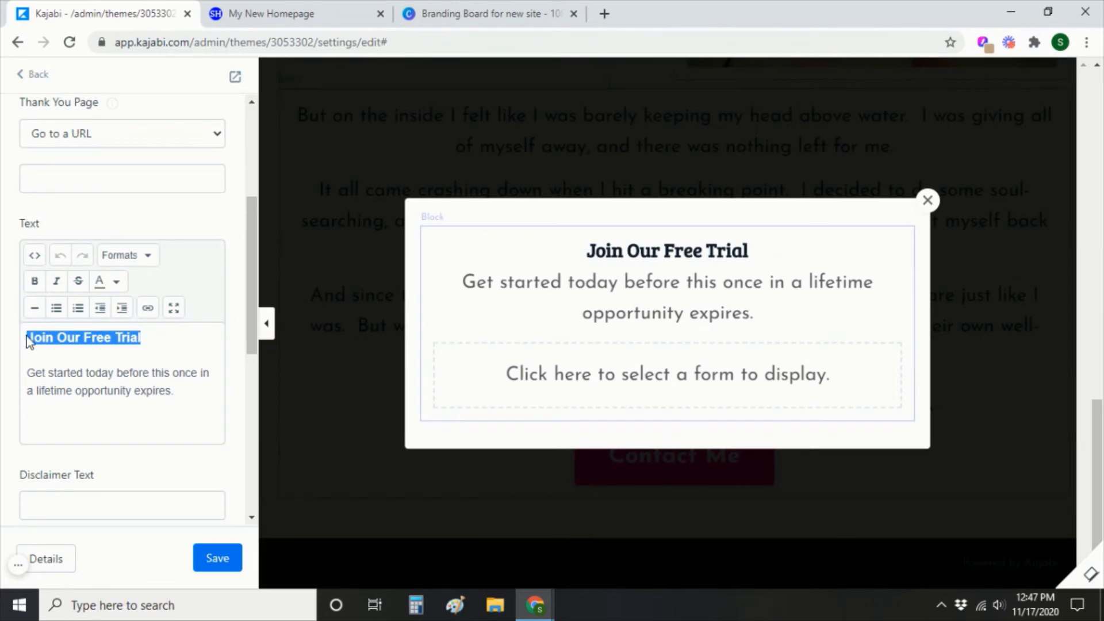
type("Contact Me")
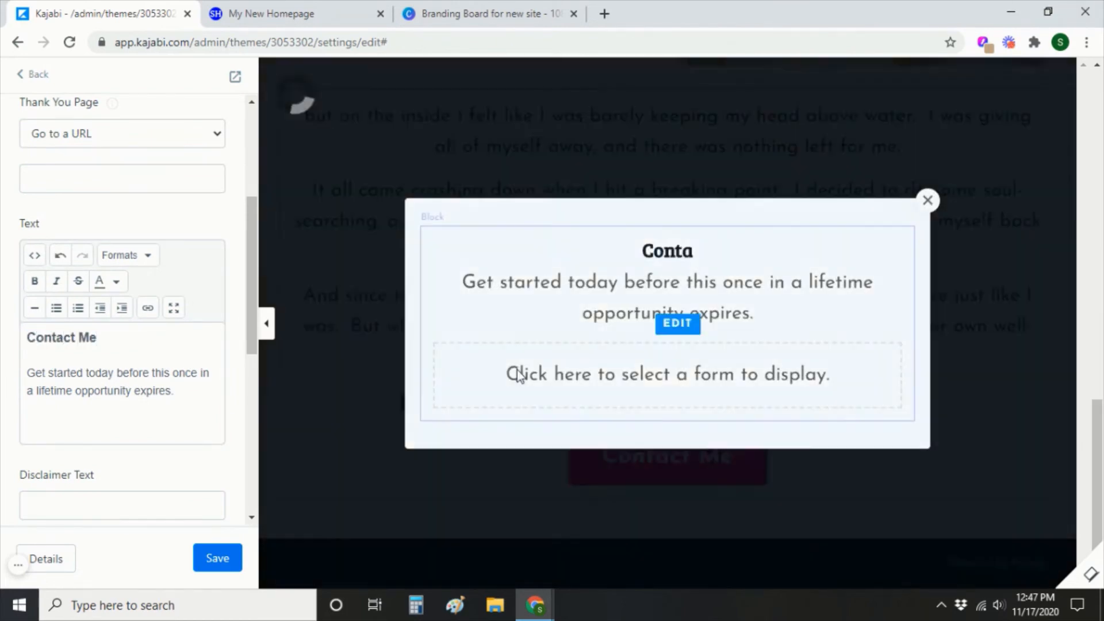
left_click_drag(174, 391, 3, 357)
type("A")
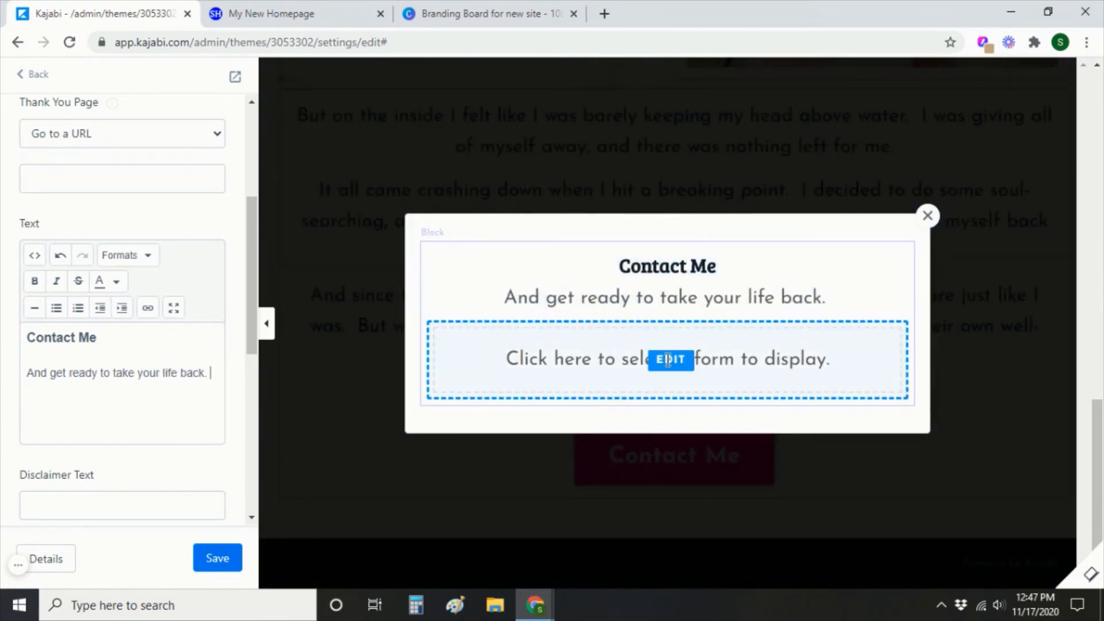
left_click(667, 359)
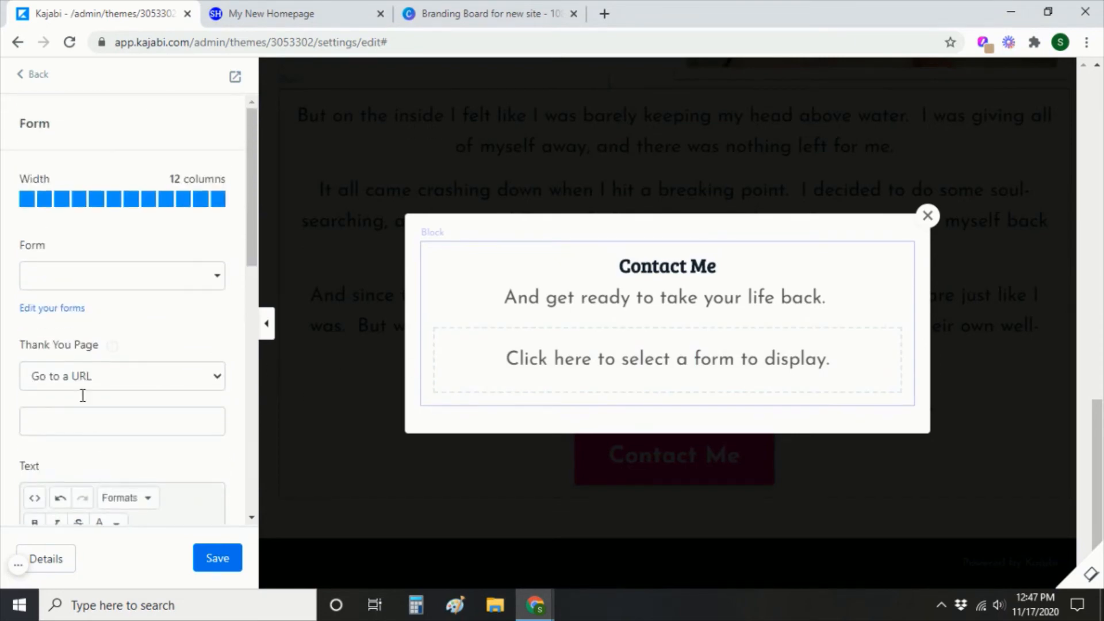
From the forms list, create and save a new form titled 'Contact'.
left_click(58, 309)
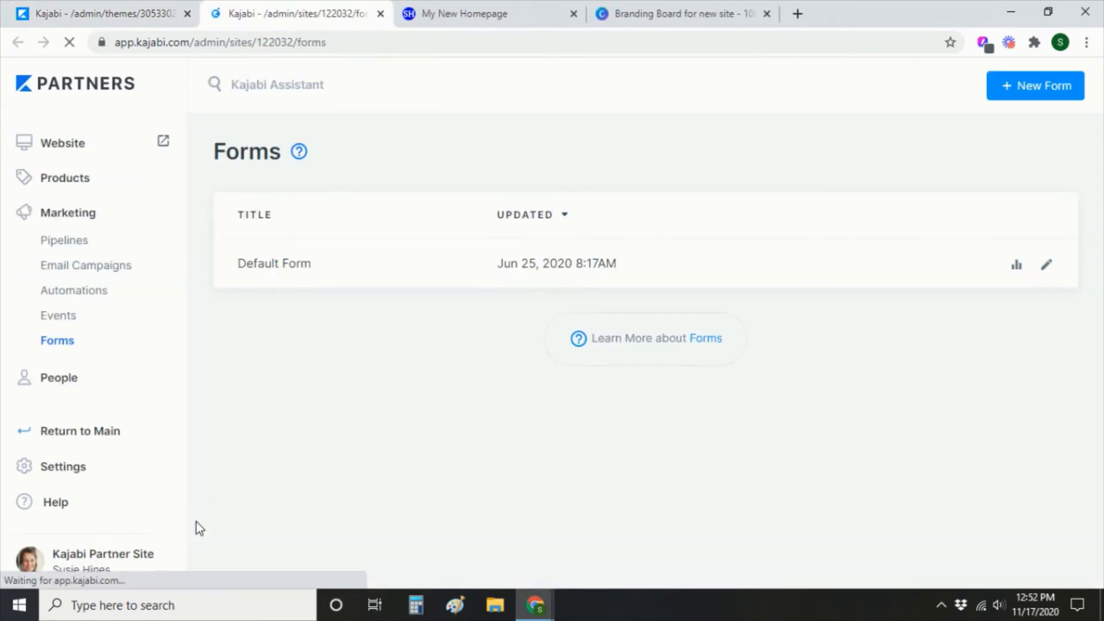
left_click(1051, 92)
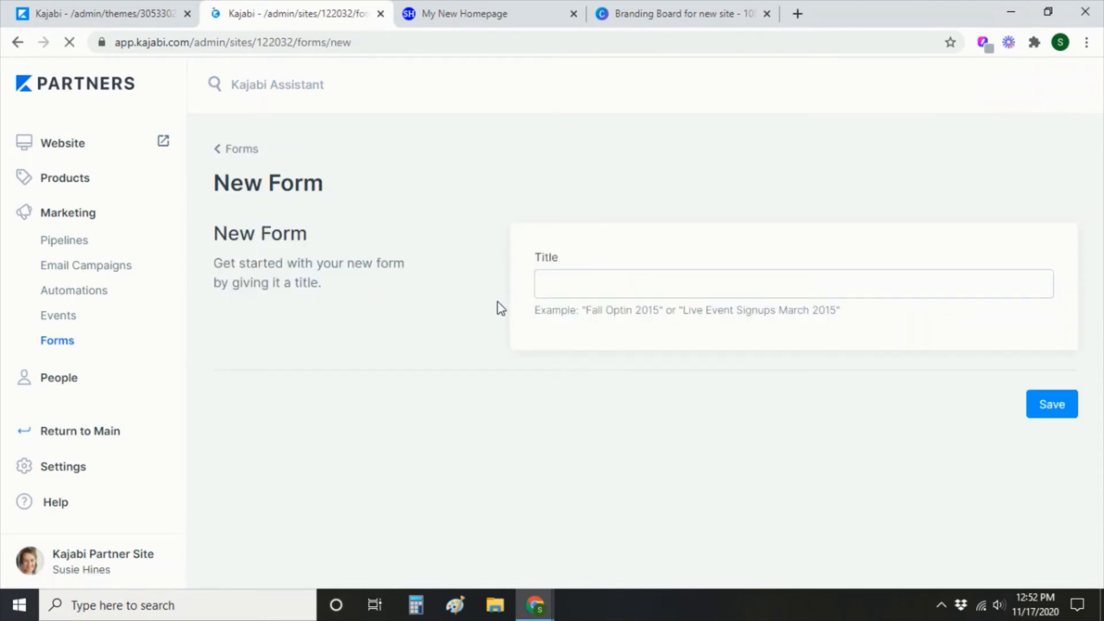
left_click(580, 281)
type("Con")
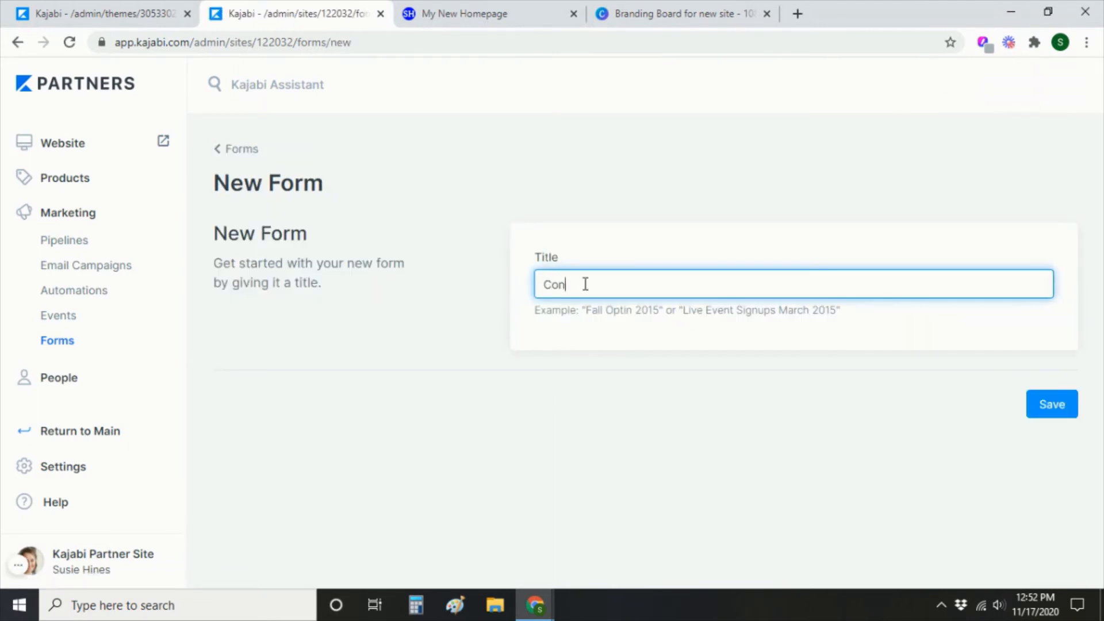
type("tact")
left_click(1064, 410)
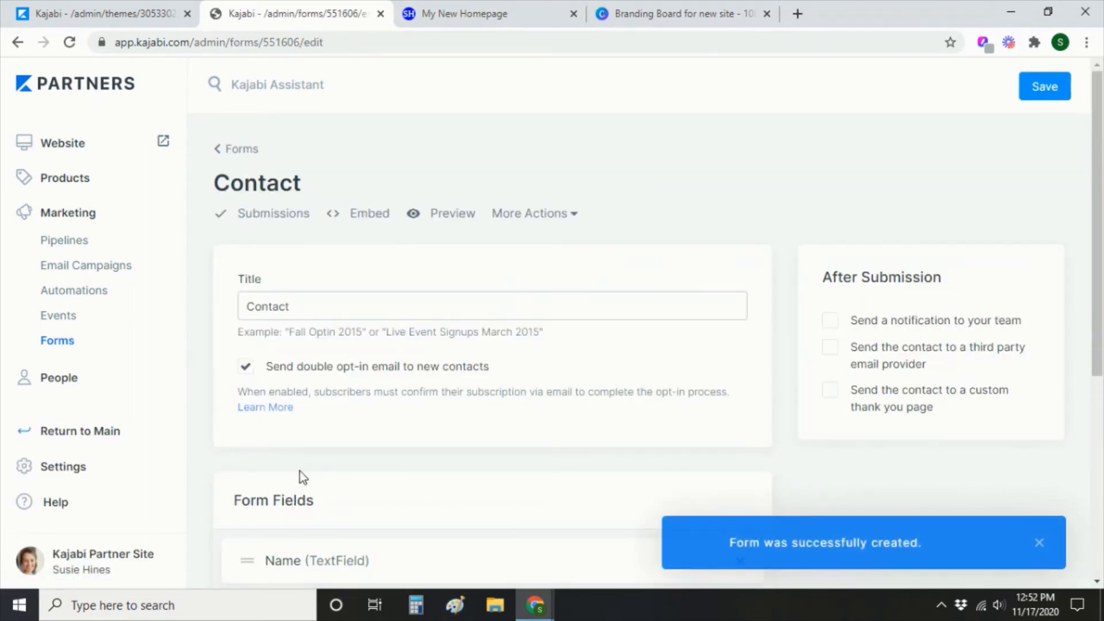
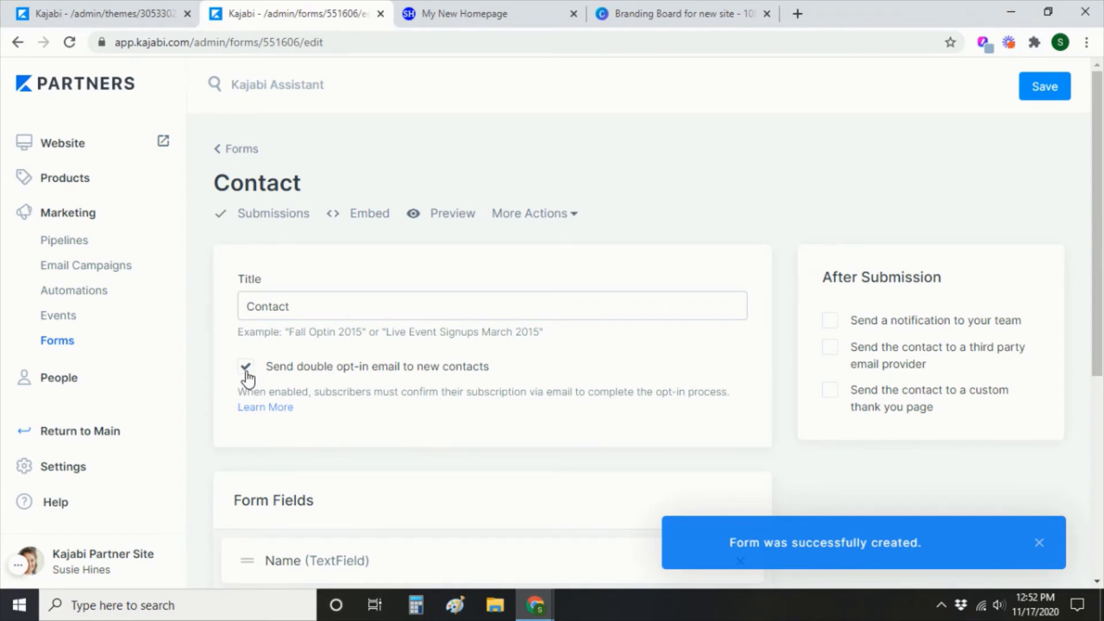
Turn off the double opt-in email and start creating a new custom form field.
left_click(246, 371)
scroll(602, 331, "down", 5)
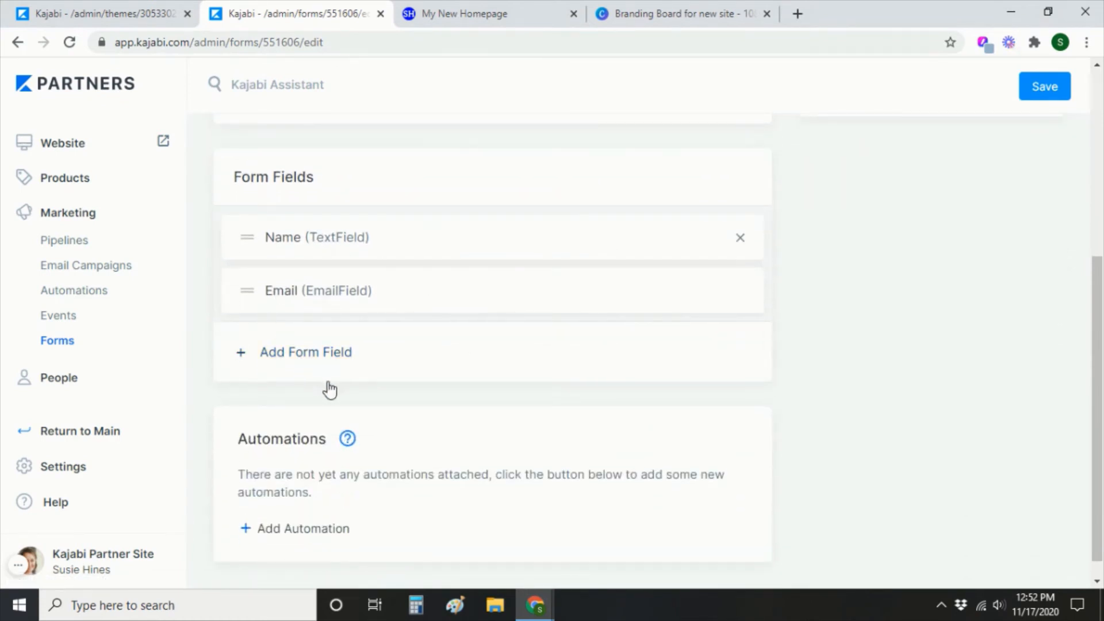
left_click(320, 361)
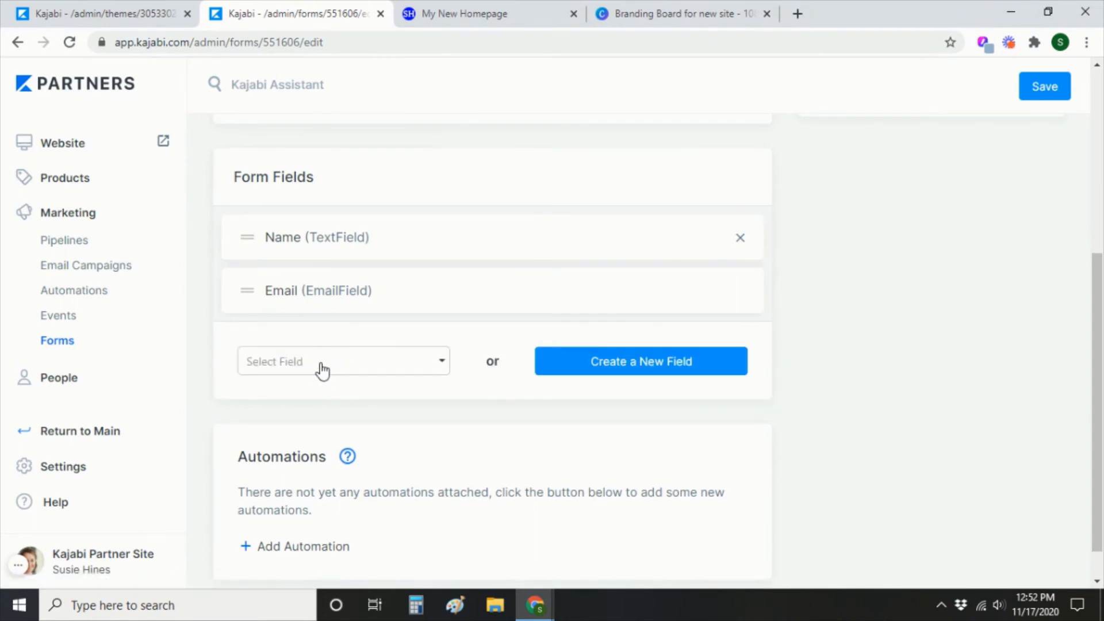
left_click(322, 368)
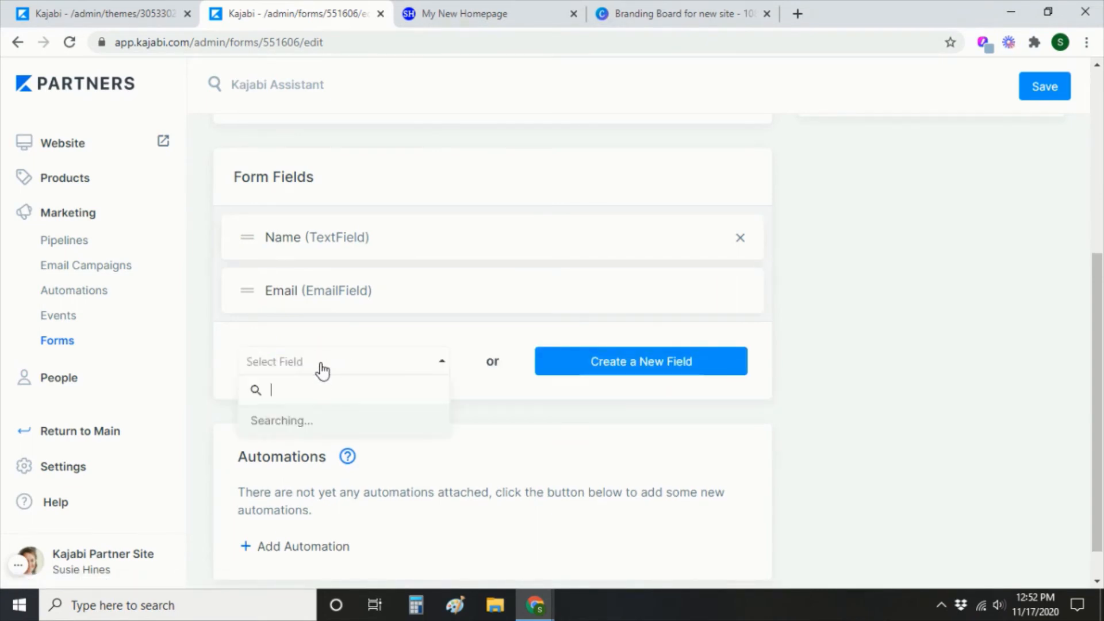
scroll(369, 497, "down", 1)
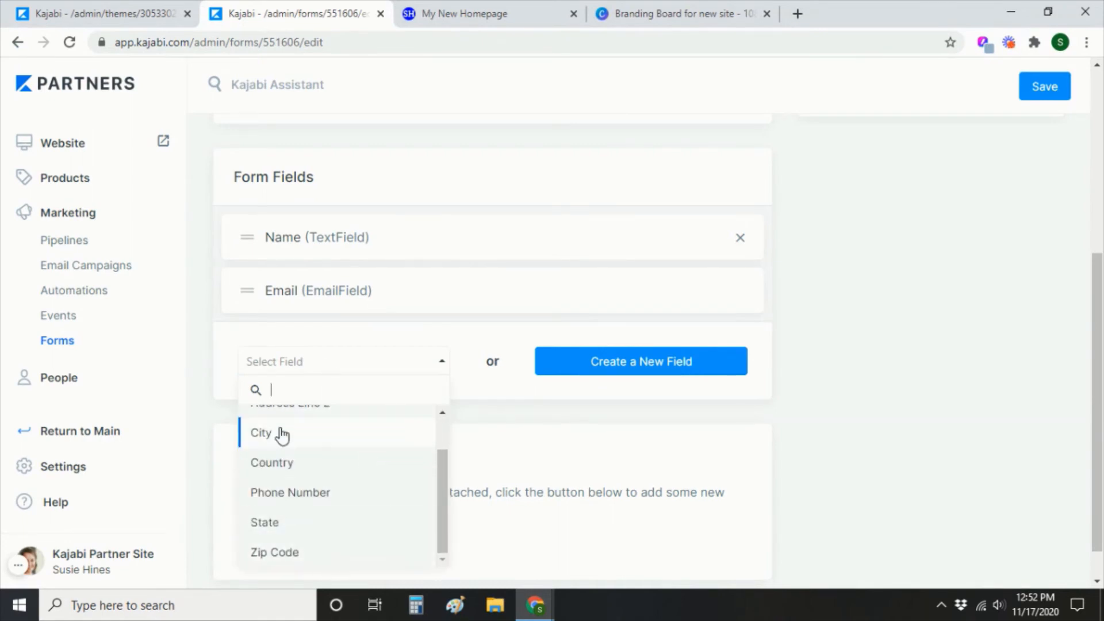
left_click(681, 365)
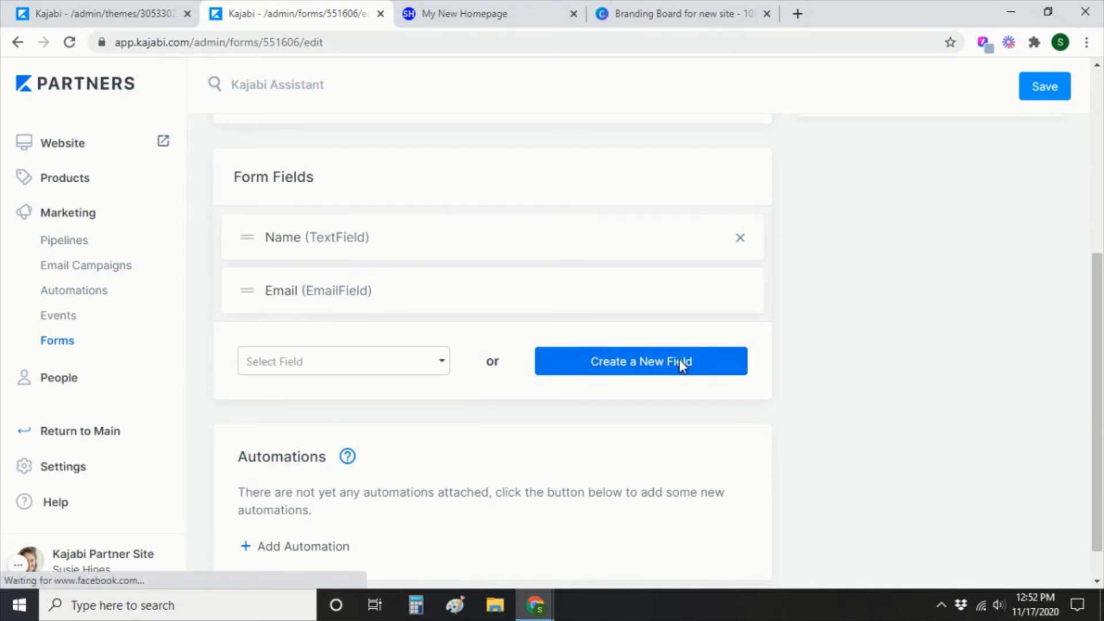
Create a required Text Area field titled 'Tell me about yourself.'.
left_click(495, 277)
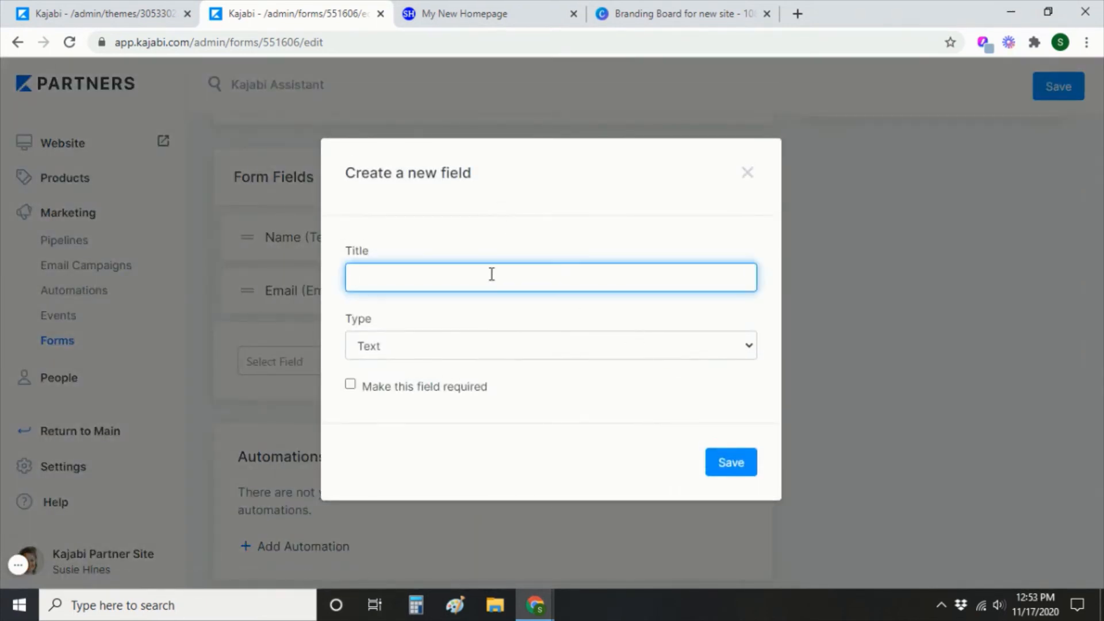
type("Tell me about yourself.")
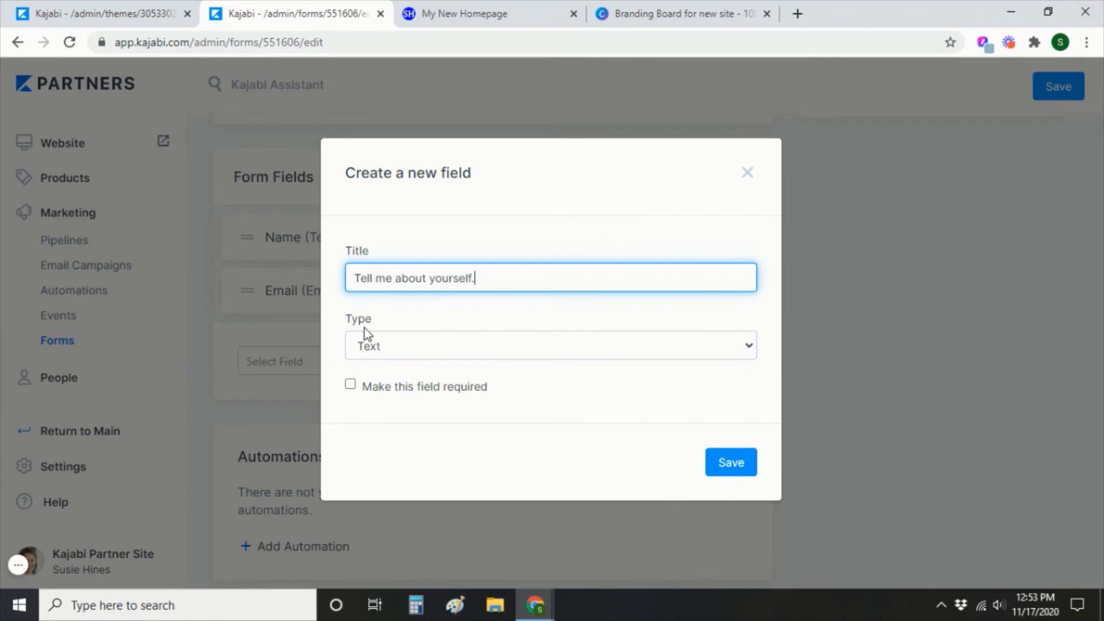
left_click(379, 345)
left_click(391, 408)
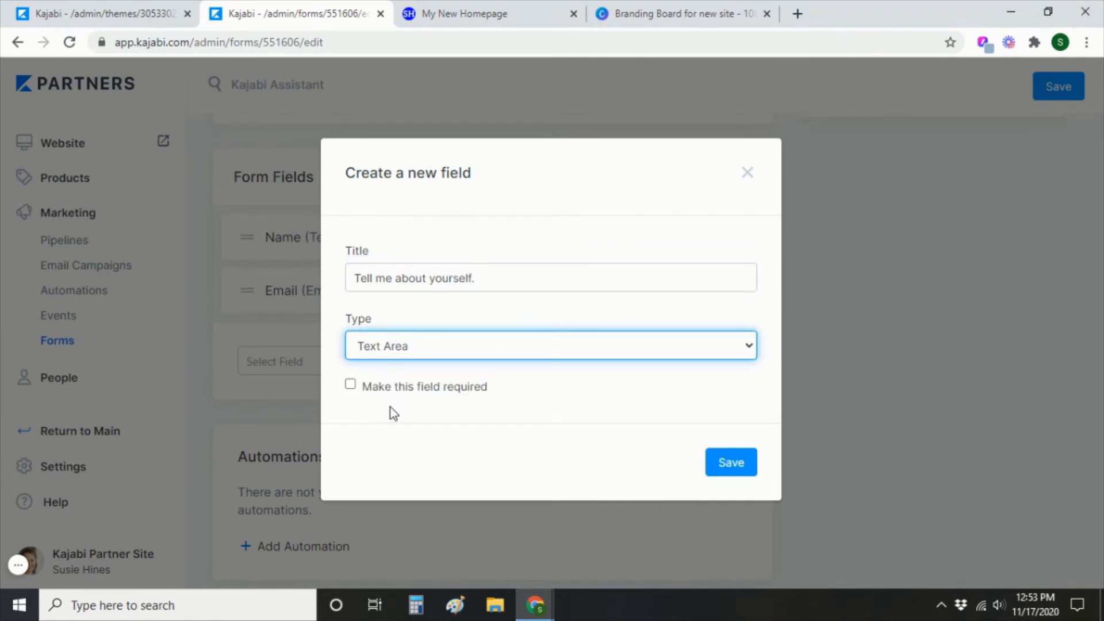
left_click(368, 385)
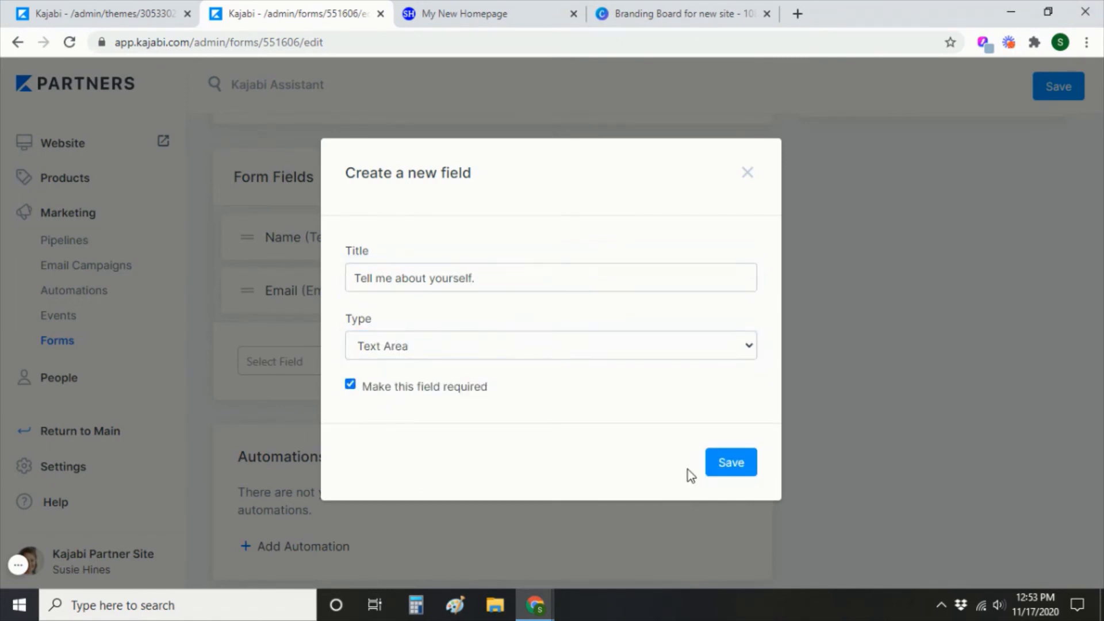
left_click(722, 466)
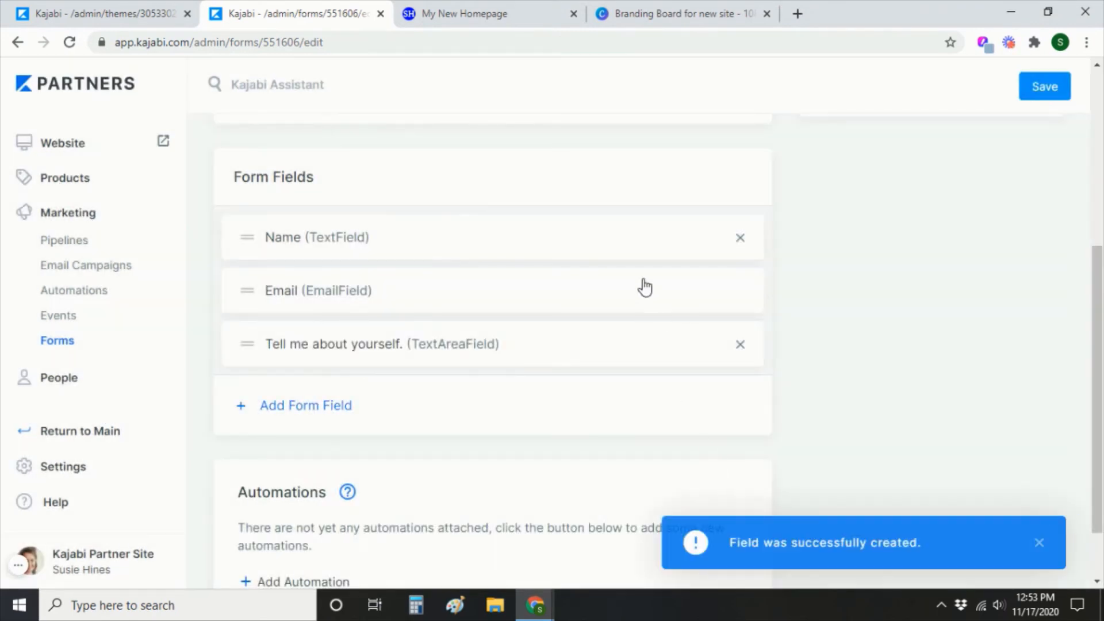
scroll(629, 461, "down", 1)
scroll(603, 481, "up", 7)
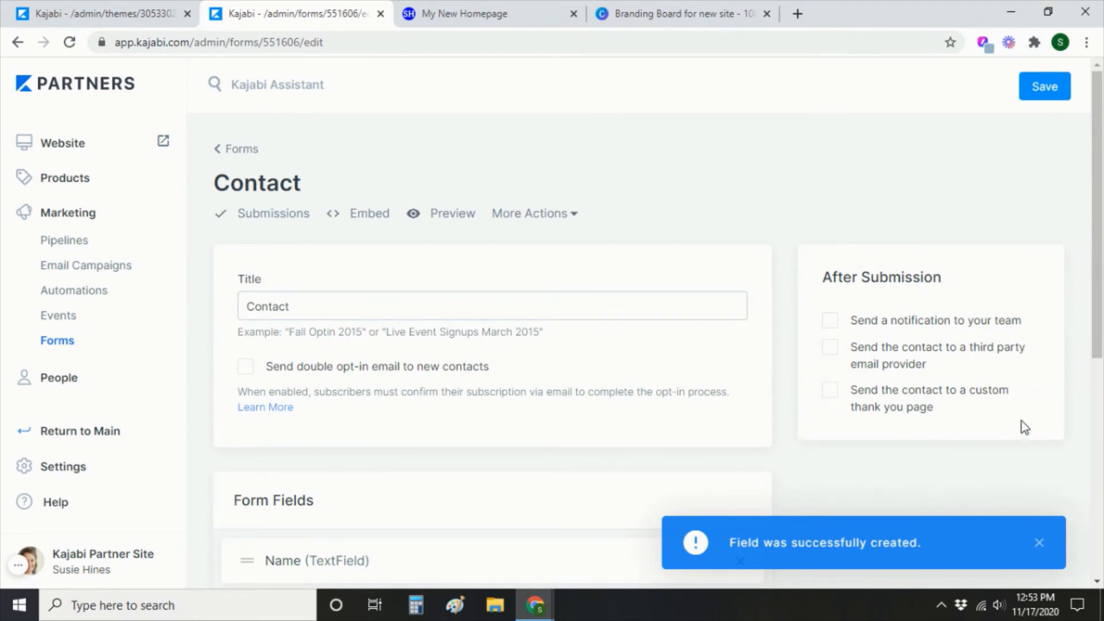
Enable team submission notifications to the owner's email address only, then save the Contact form.
left_click(830, 322)
left_click(868, 352)
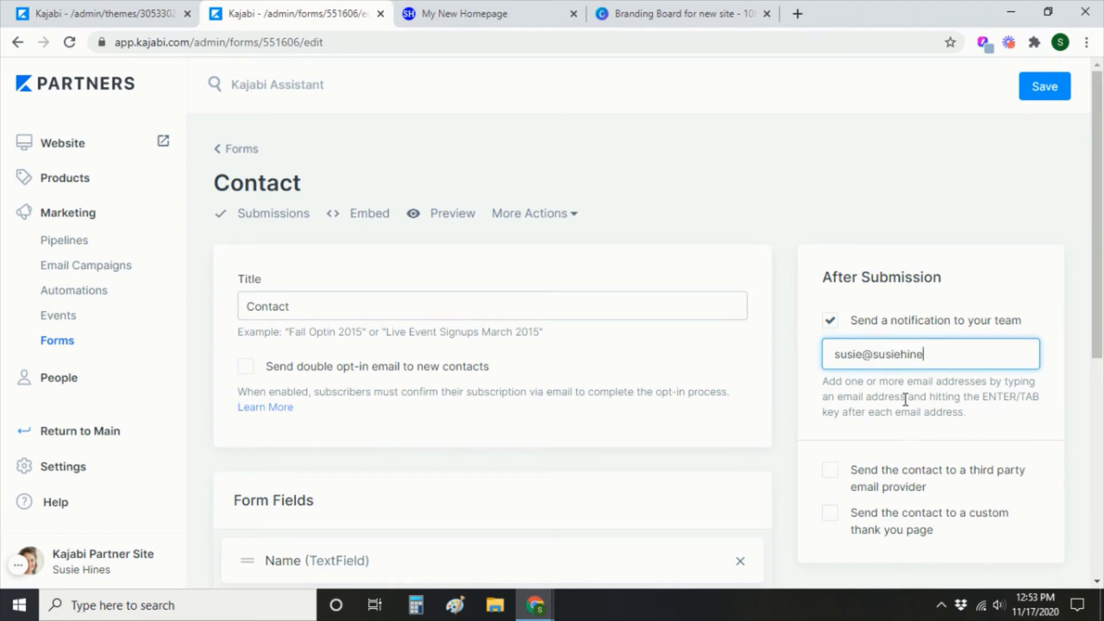
key("Return")
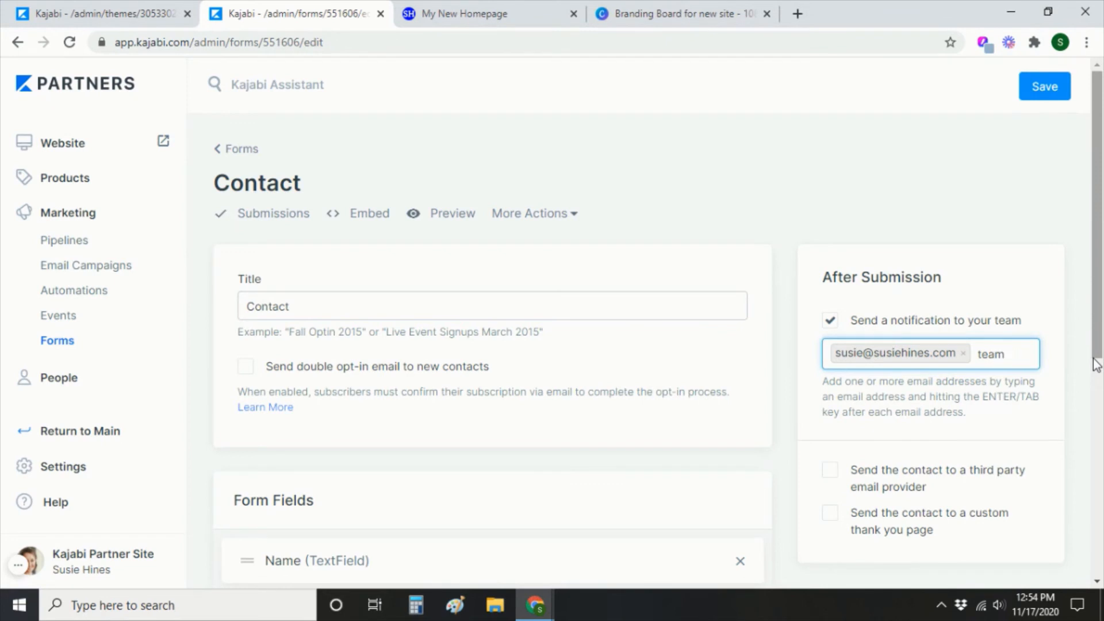
key("Return")
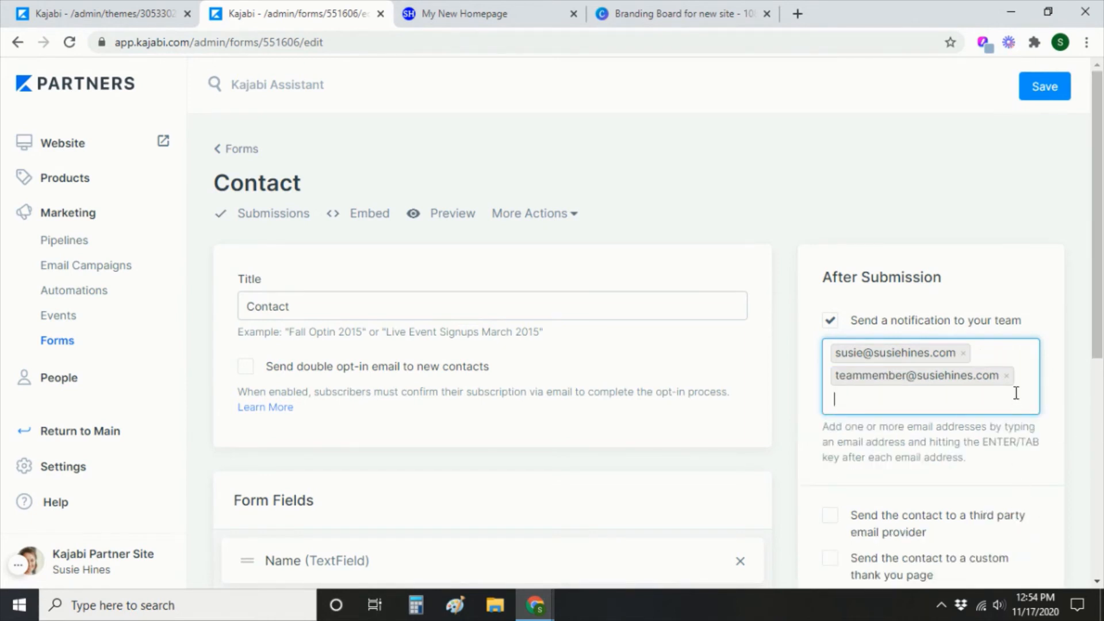
left_click(1006, 376)
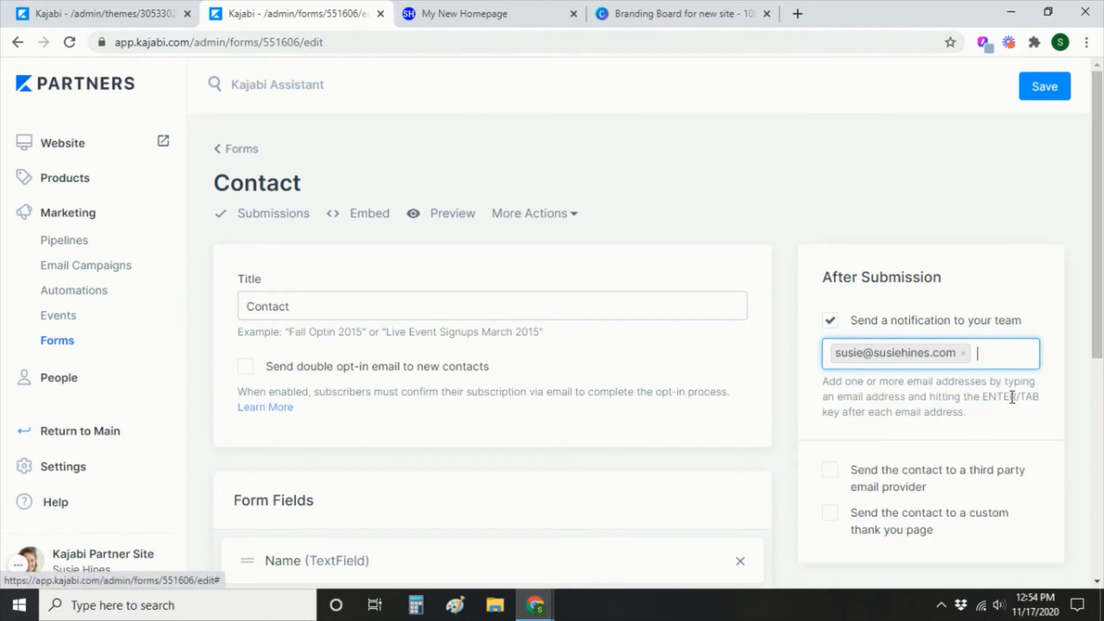
left_click(1057, 90)
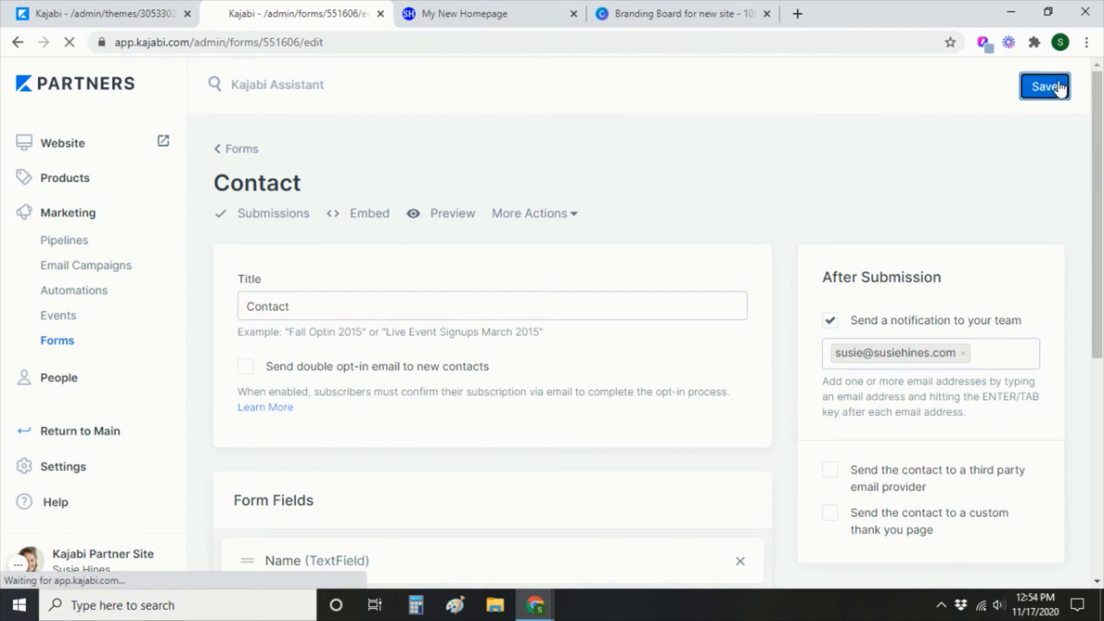
Back in the landing page editor, select the Contact form for the popup.
left_click(134, 17)
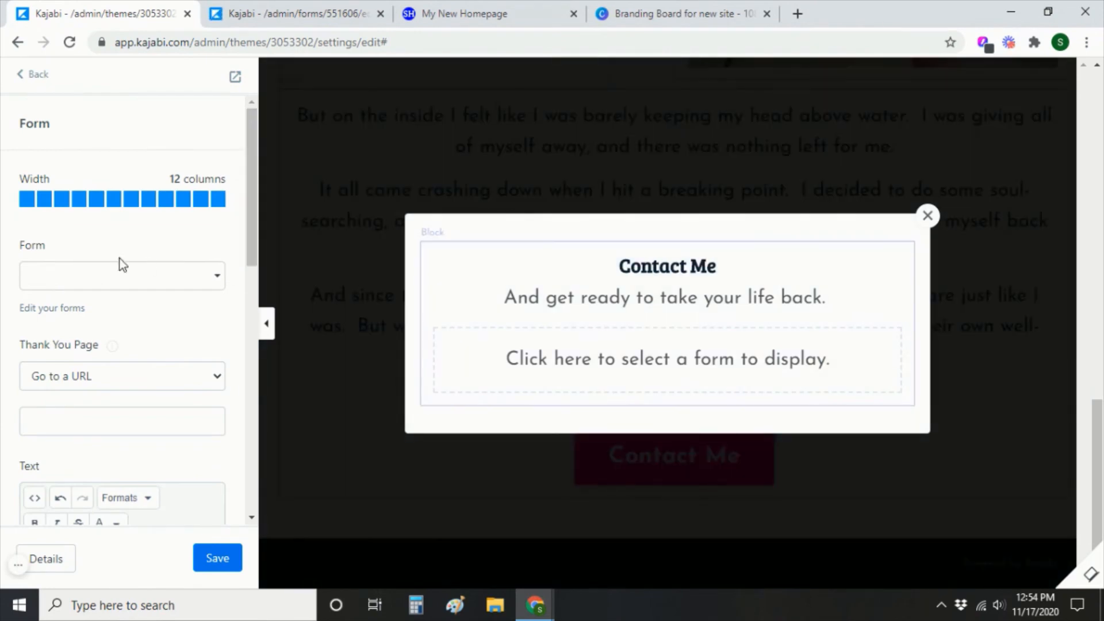
left_click(55, 285)
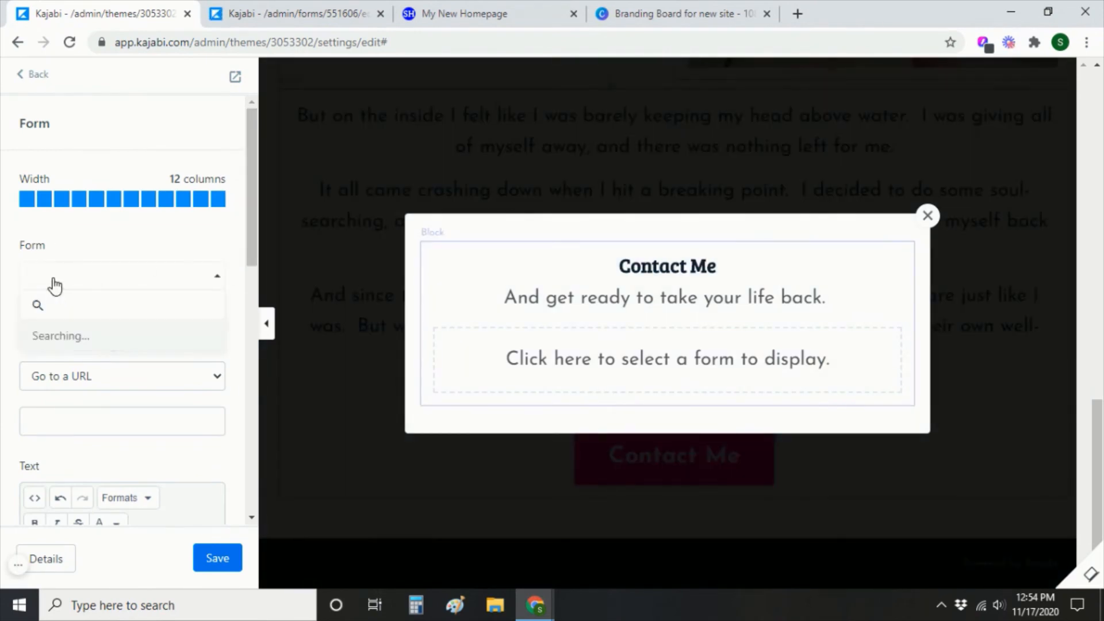
left_click(64, 344)
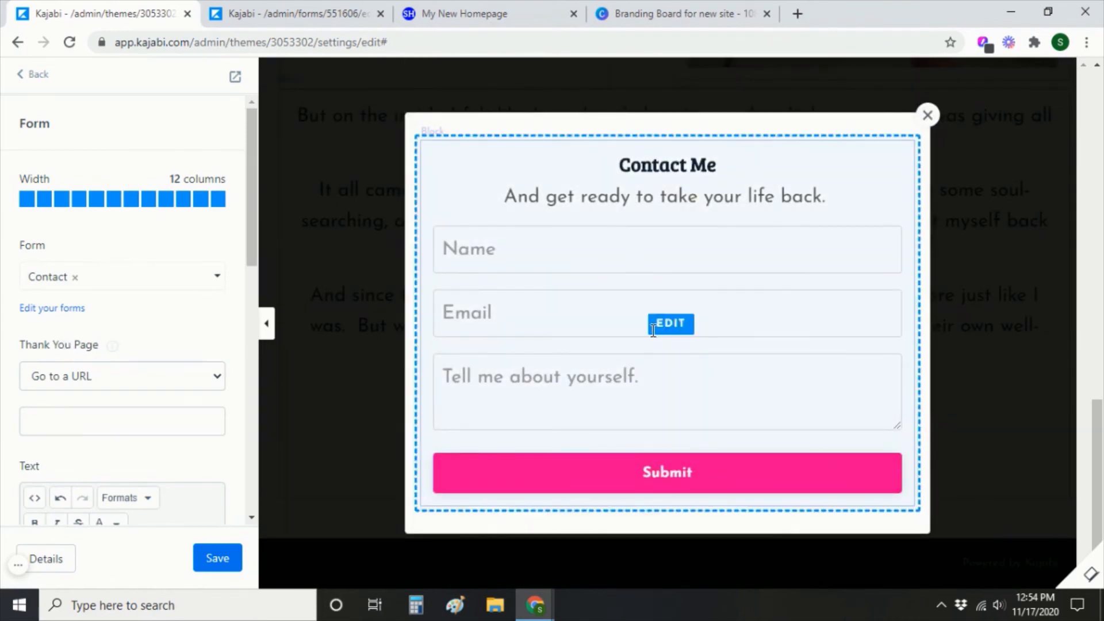
Set the Submit button width to Auto and save the page.
left_click(715, 478)
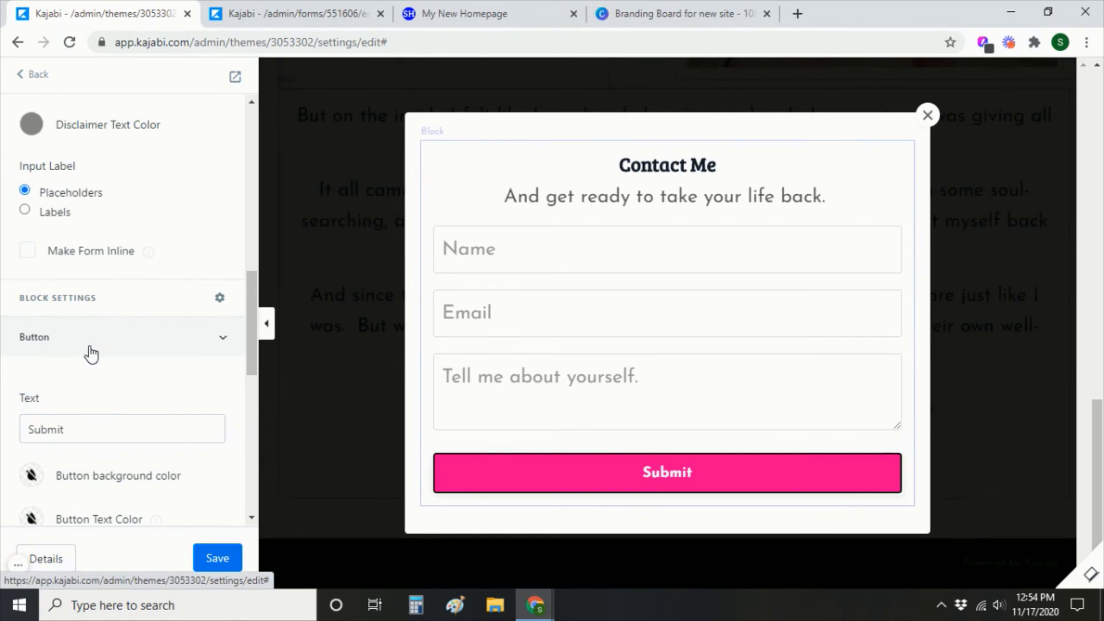
scroll(91, 353, "up", 3)
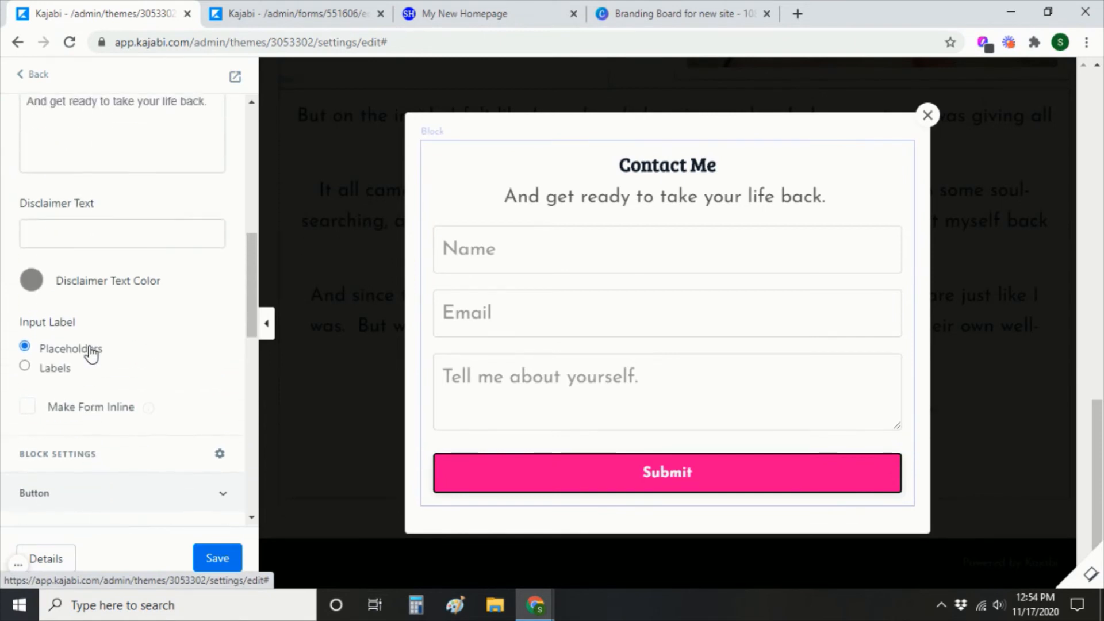
scroll(89, 351, "down", 8)
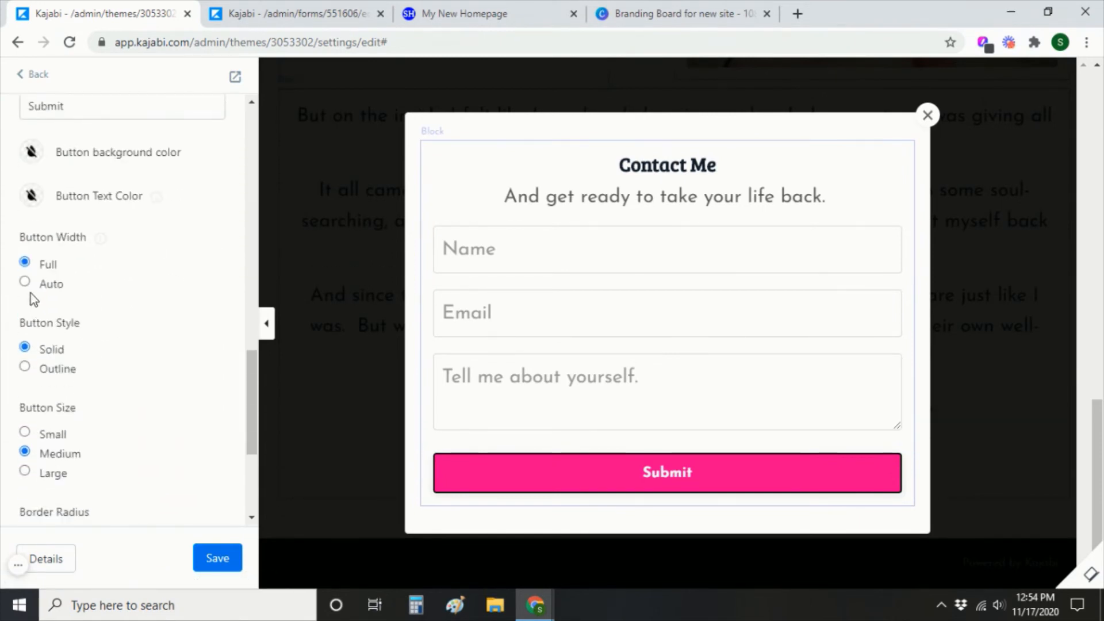
left_click(26, 282)
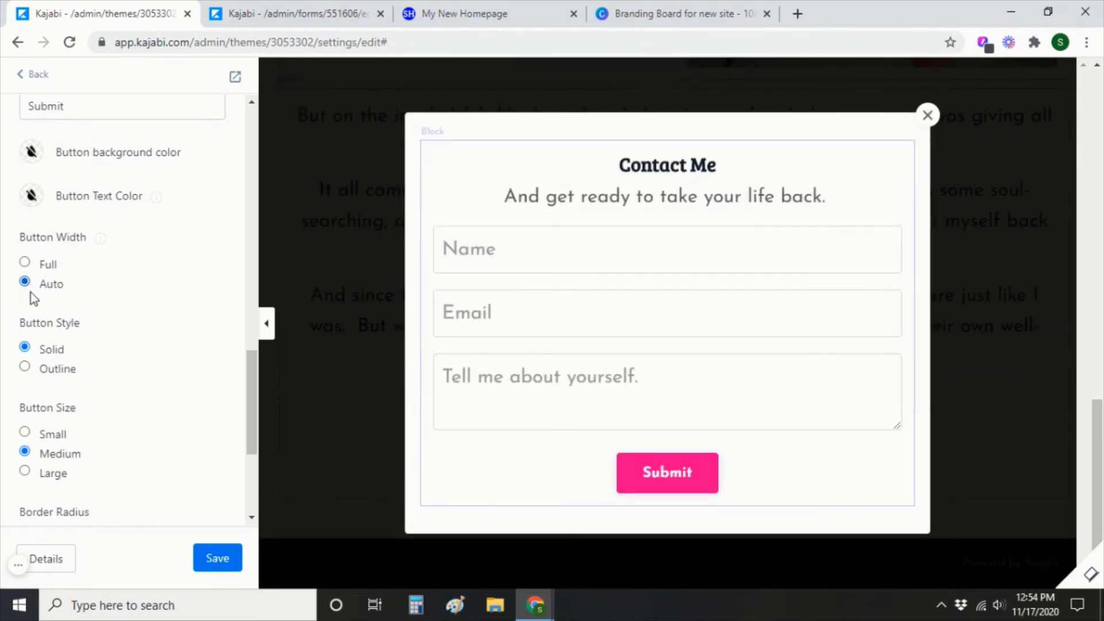
left_click(212, 561)
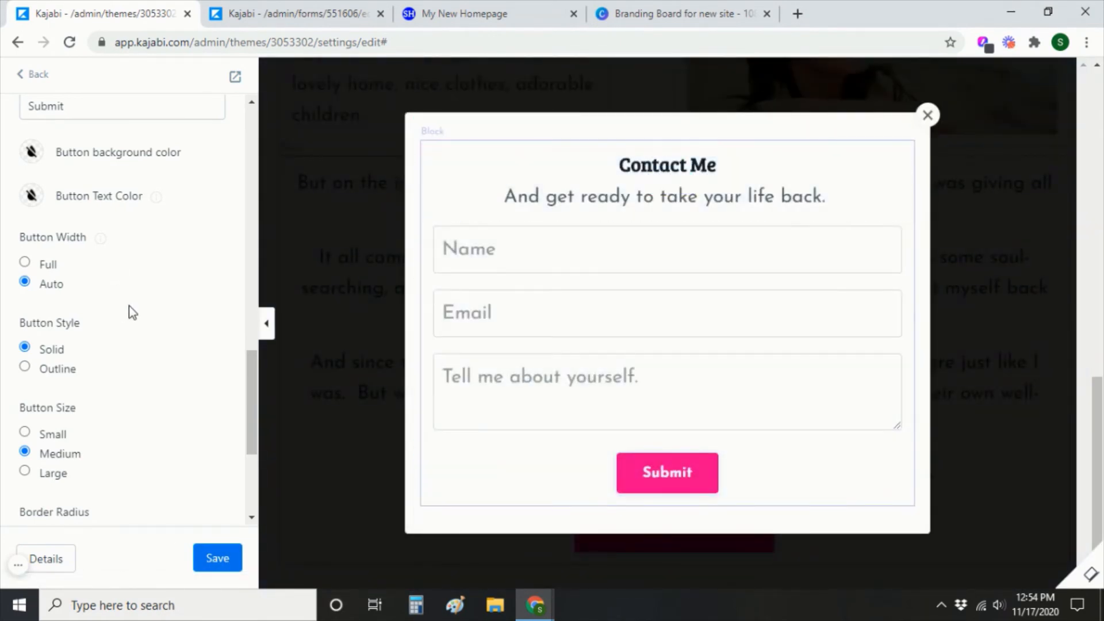
scroll(129, 308, "up", 10)
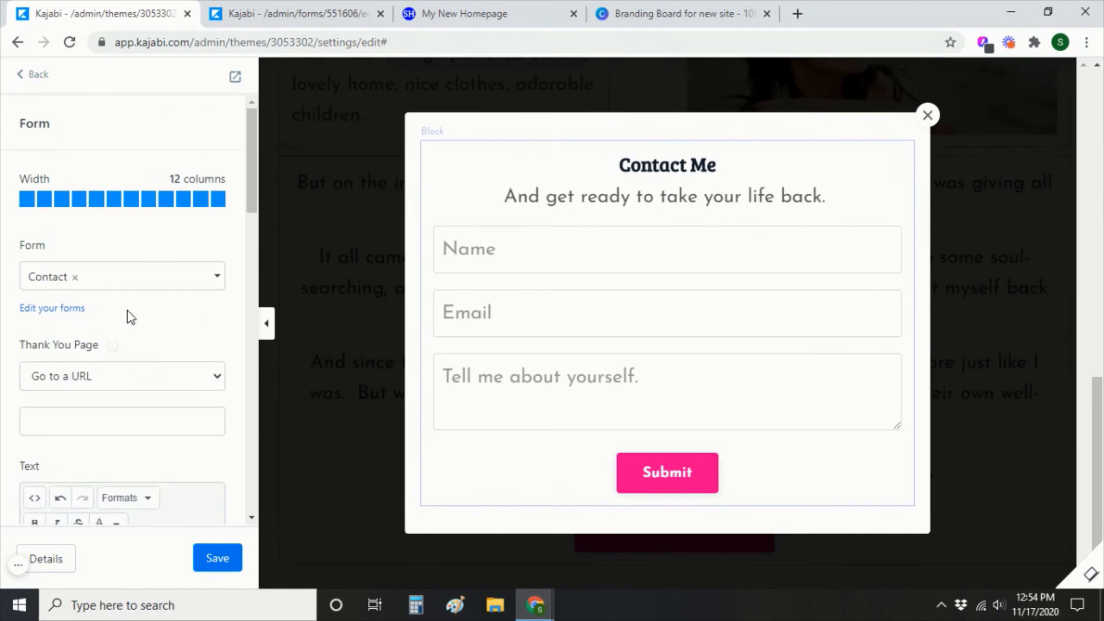
Uncheck 'Edit Two Step Popup' in the Two Step Optin section settings.
left_click(36, 74)
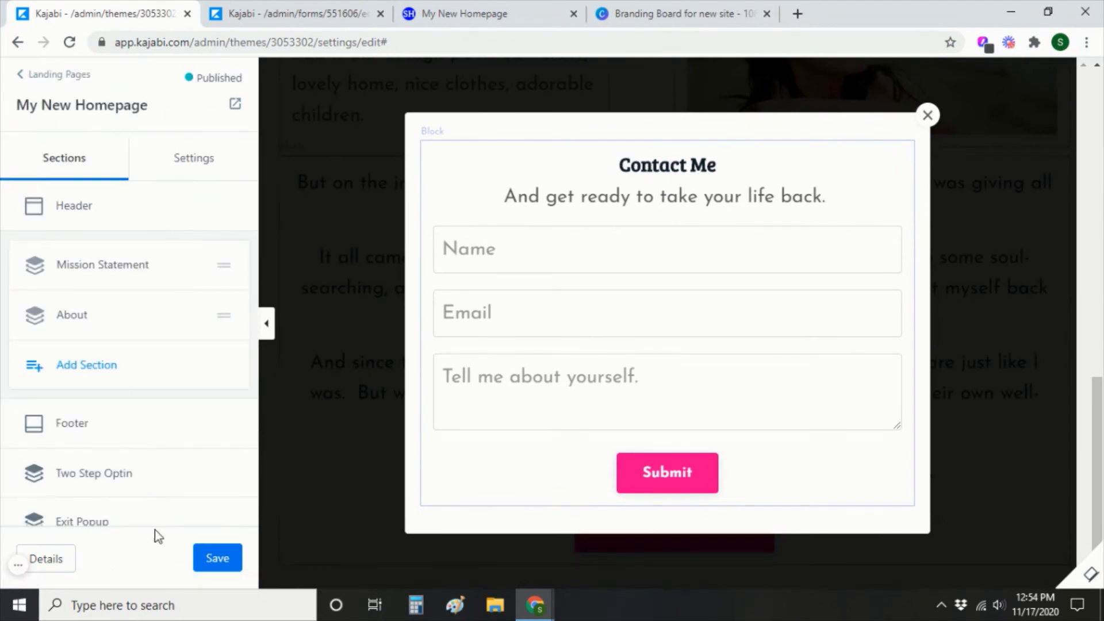
left_click(121, 474)
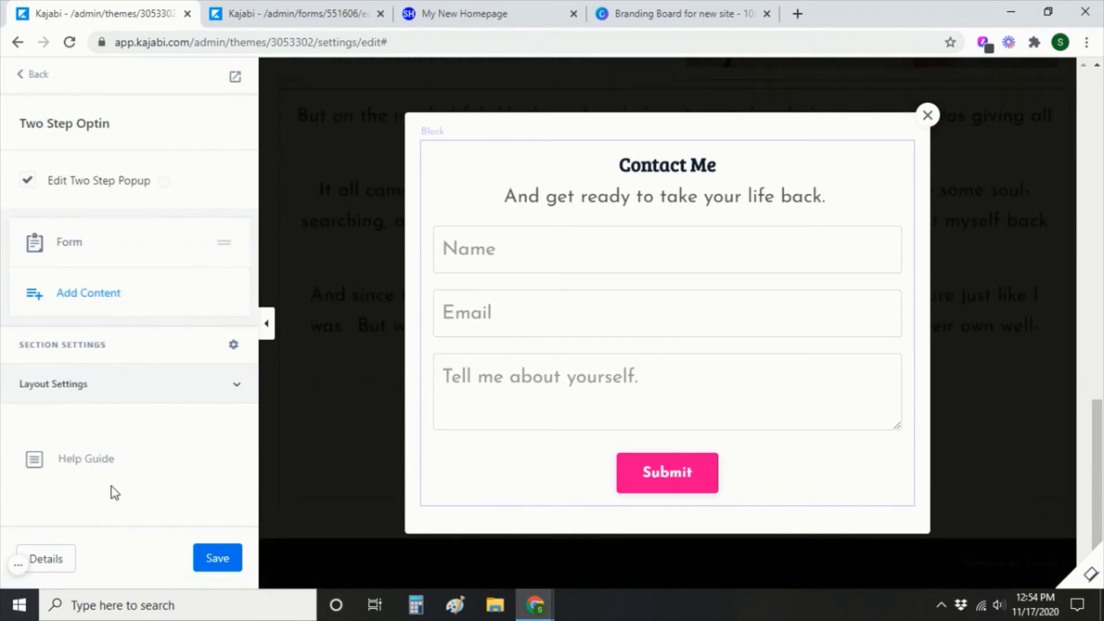
left_click(27, 180)
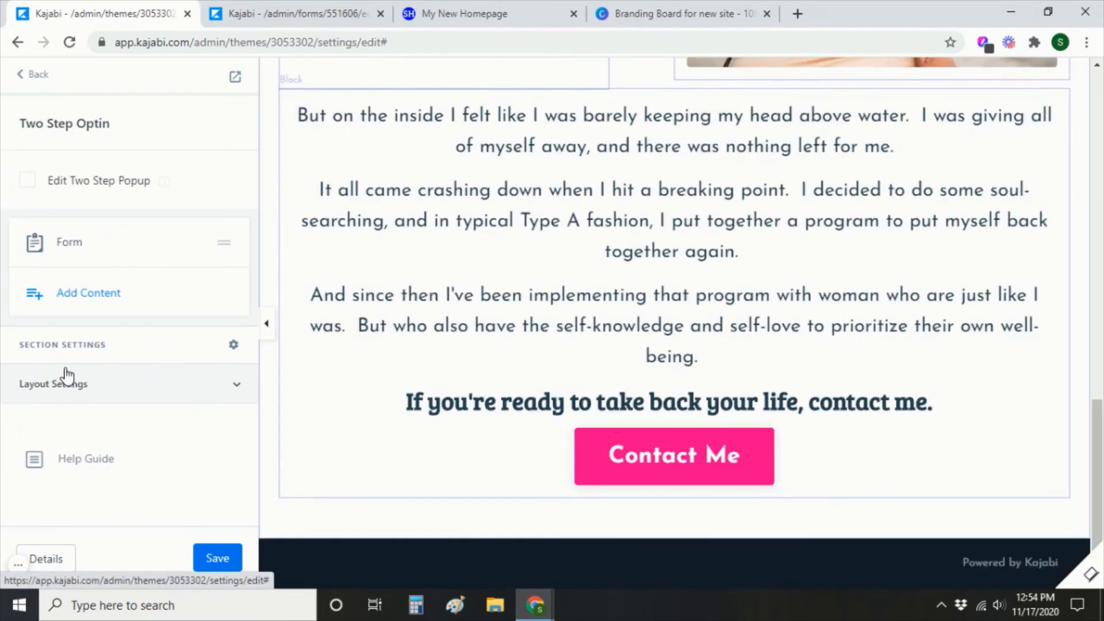
scroll(684, 457, "up", 5)
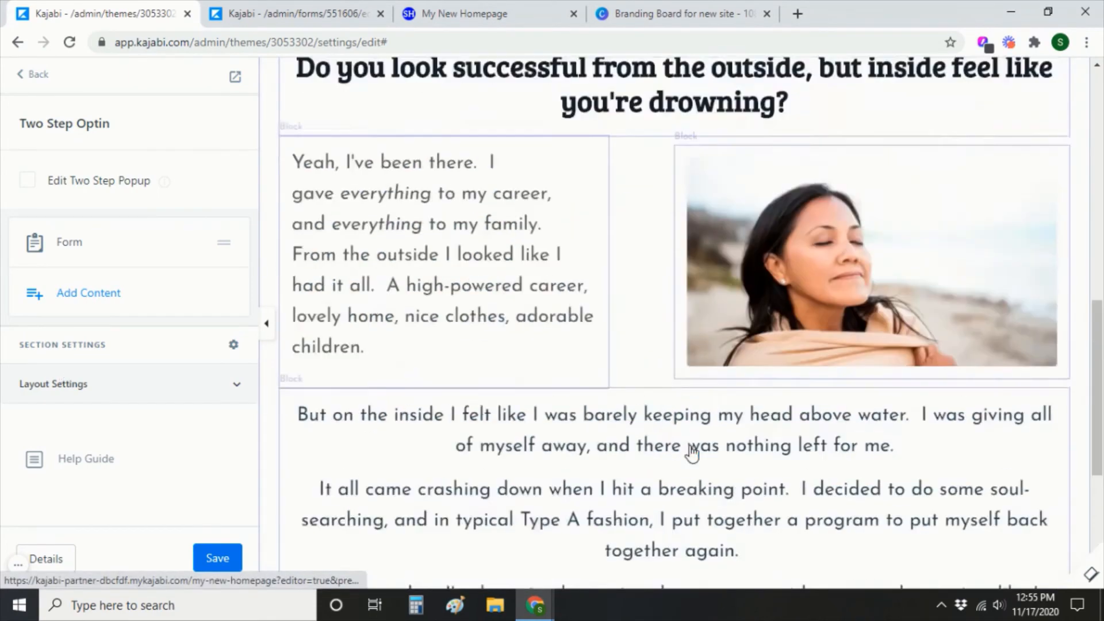
scroll(692, 454, "up", 6)
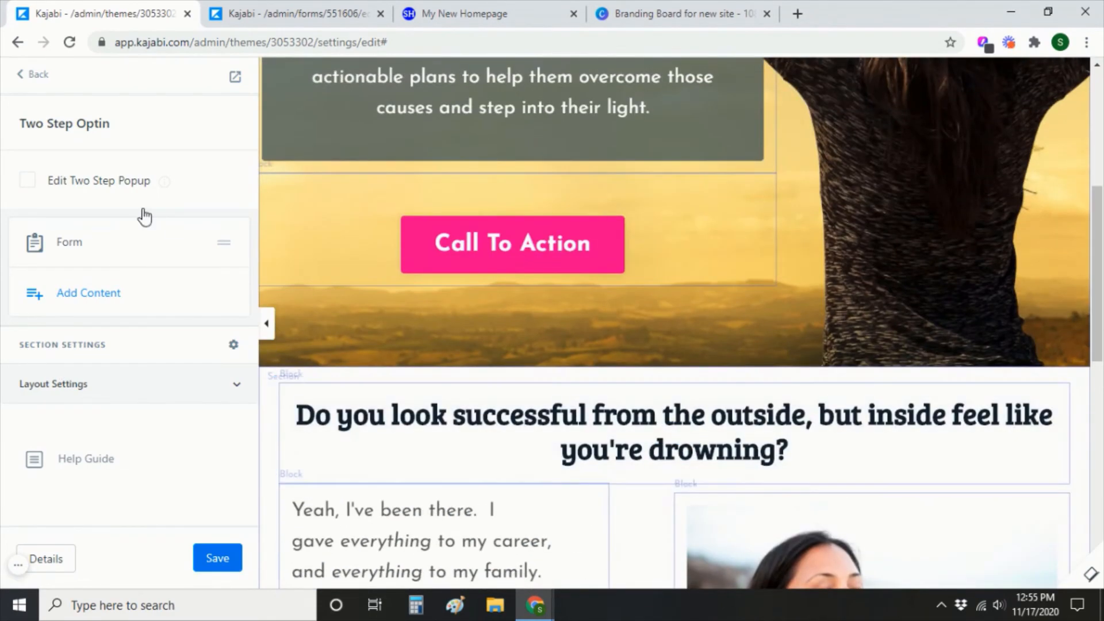
left_click(39, 74)
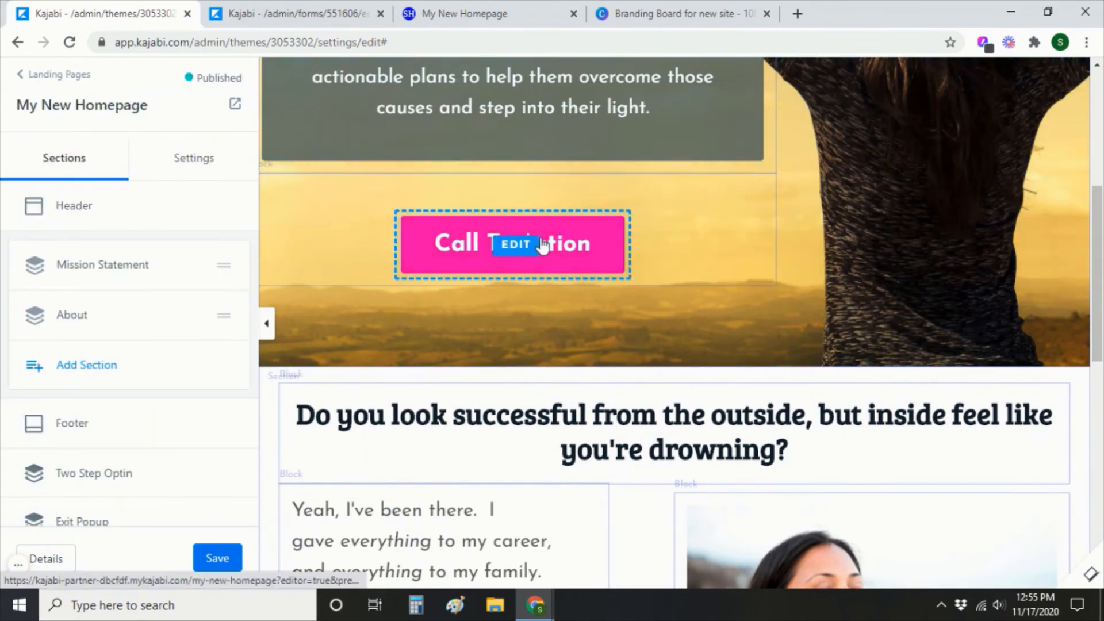
Relabel the hero button 'Let's get started' with action 'Open two step optin popup', and save.
left_click(526, 244)
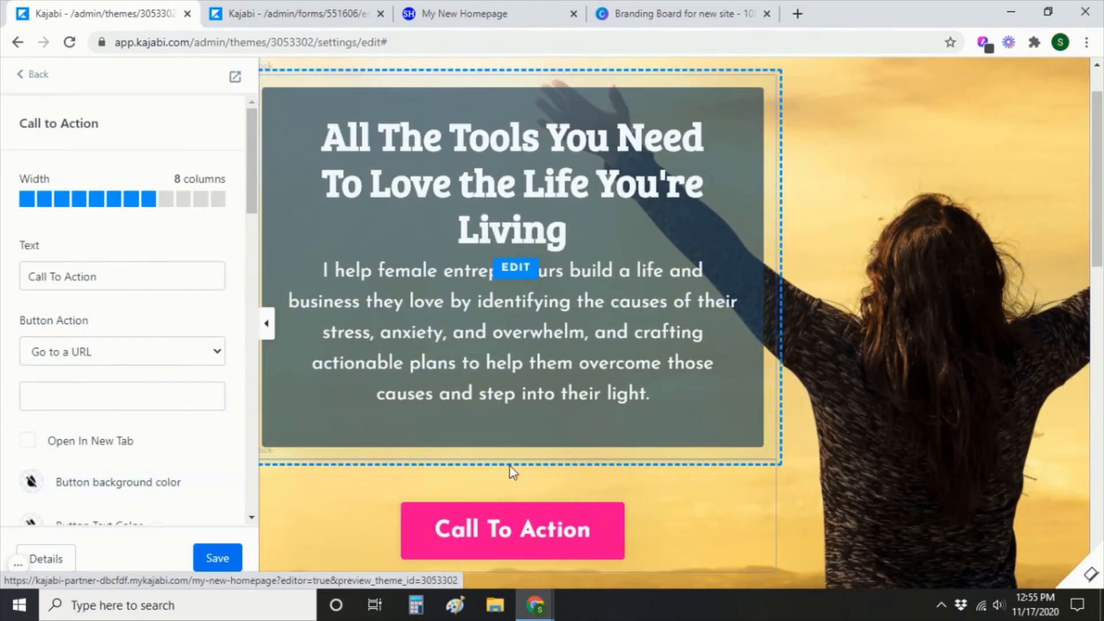
left_click_drag(145, 276, 1, 290)
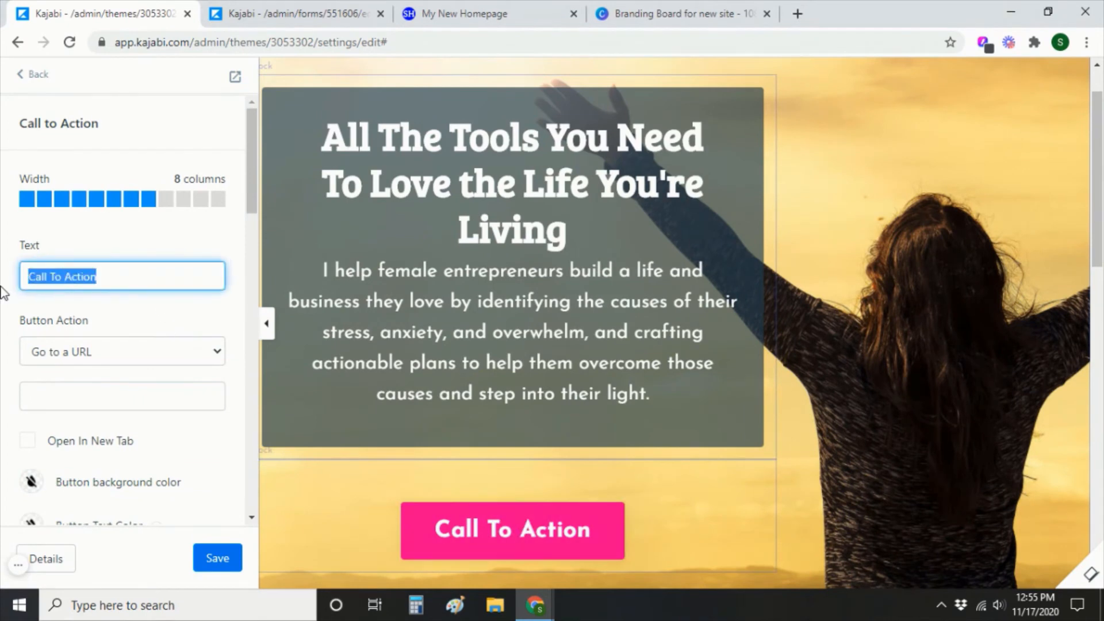
type("Let's get started")
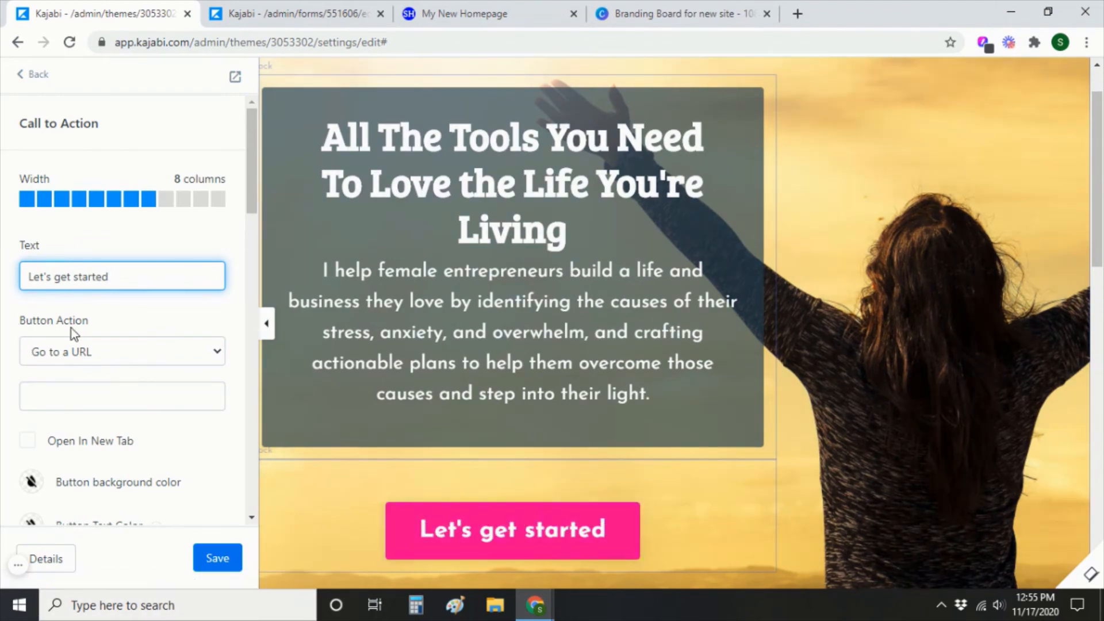
left_click(87, 352)
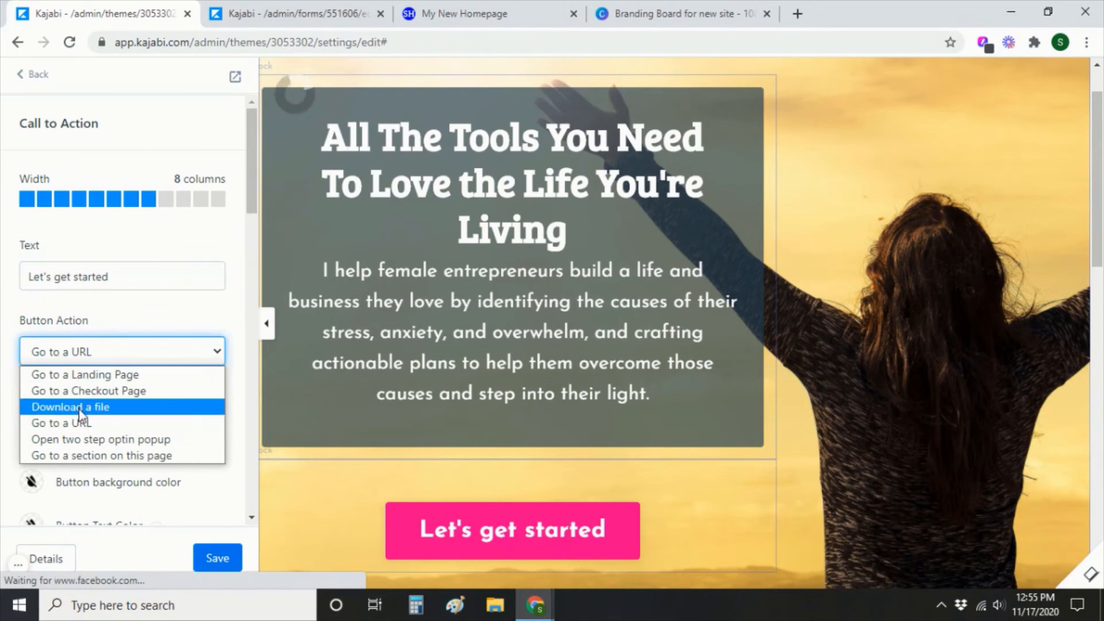
left_click(80, 440)
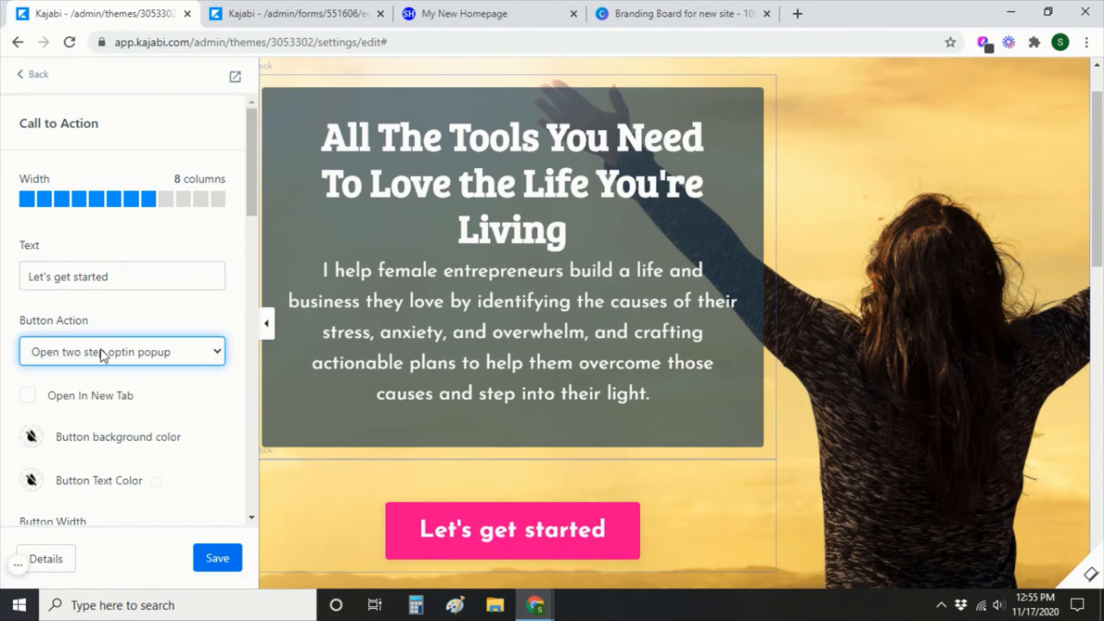
left_click(216, 559)
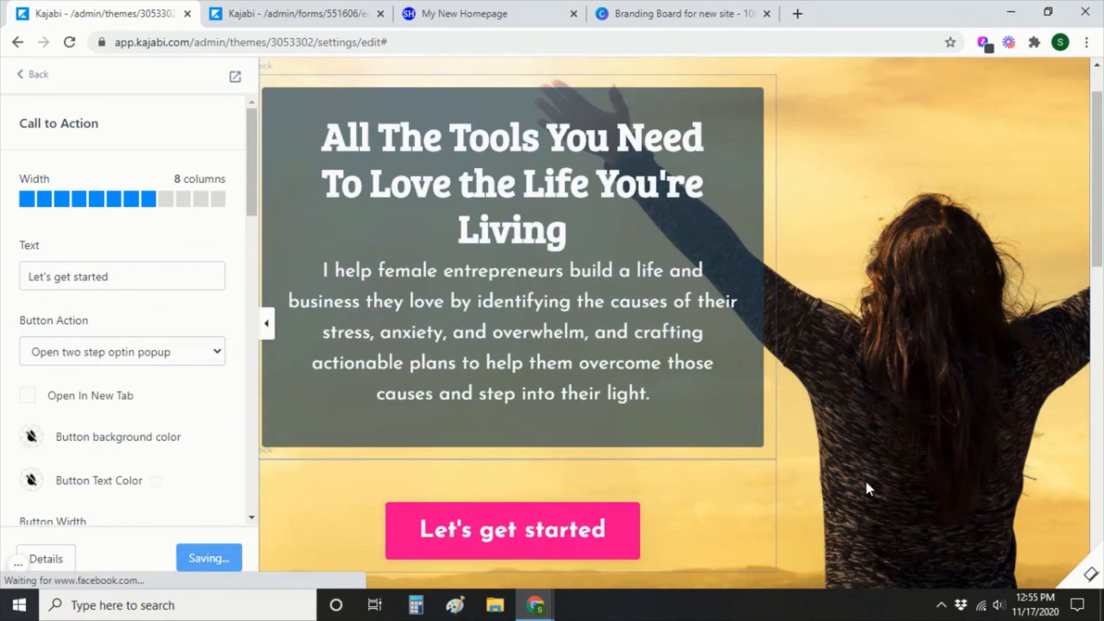
scroll(787, 473, "down", 7)
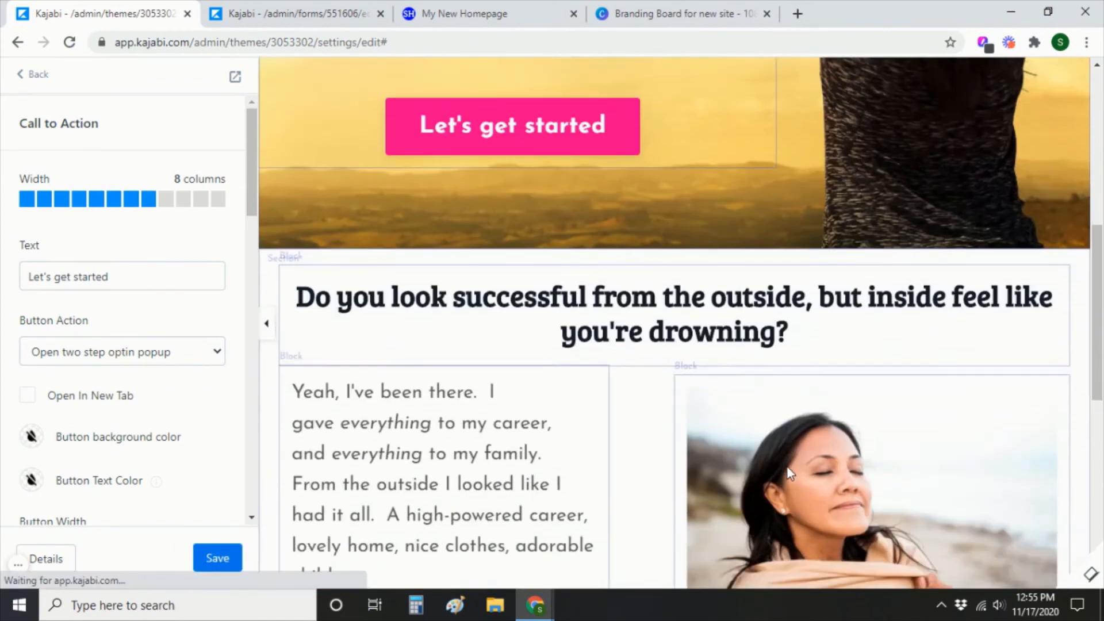
scroll(758, 395, "down", 9)
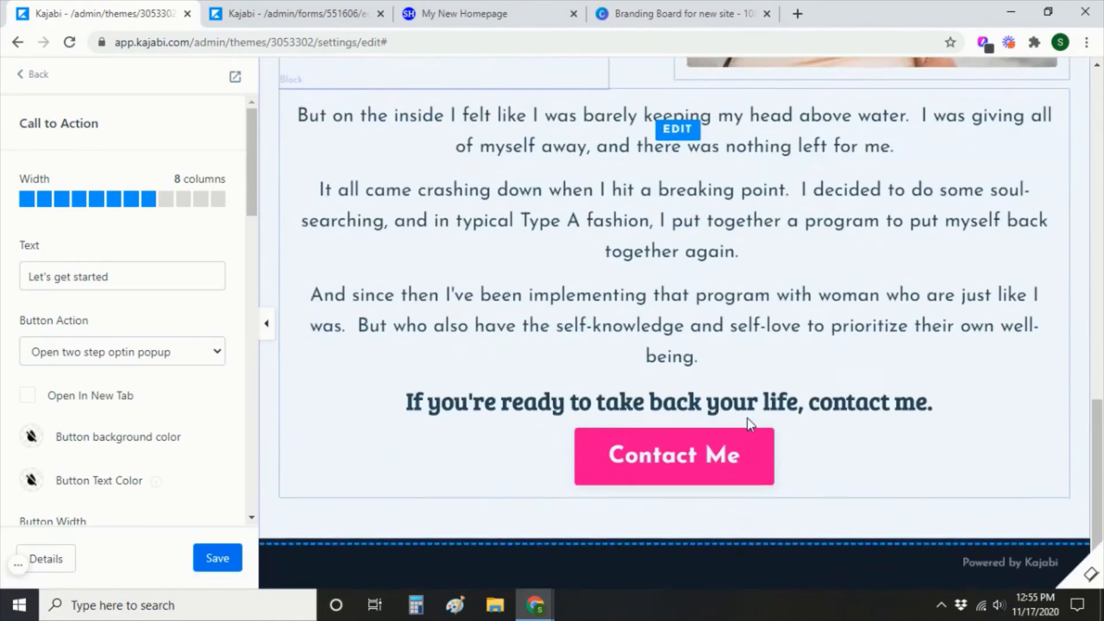
Set the Contact Me button's action to 'Open two step optin popup' and save.
left_click(677, 456)
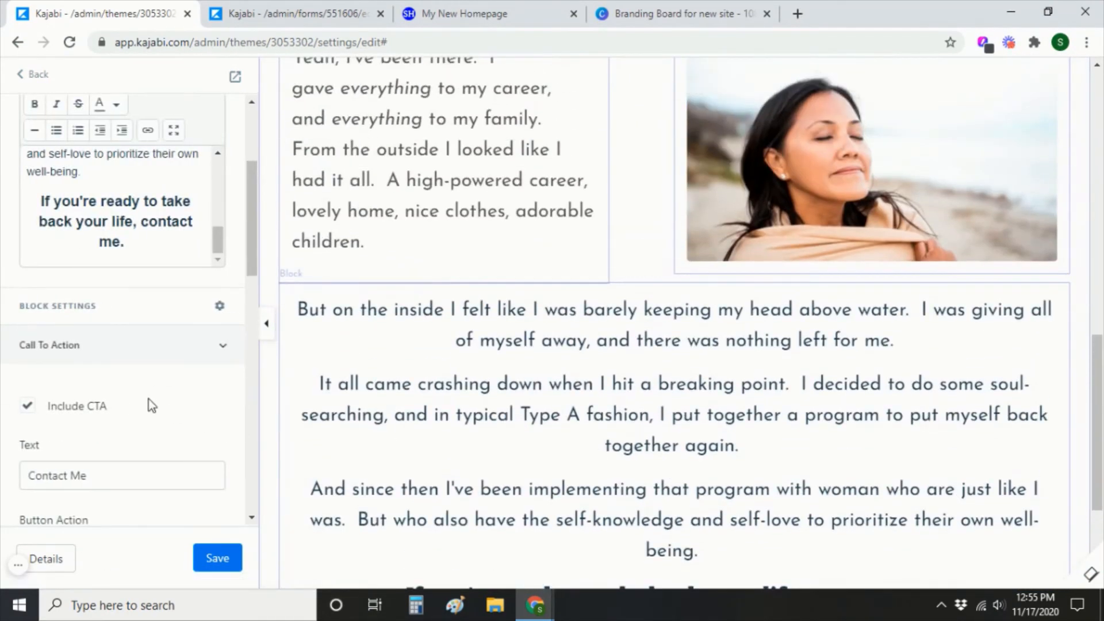
scroll(150, 424, "down", 4)
scroll(154, 426, "down", 1)
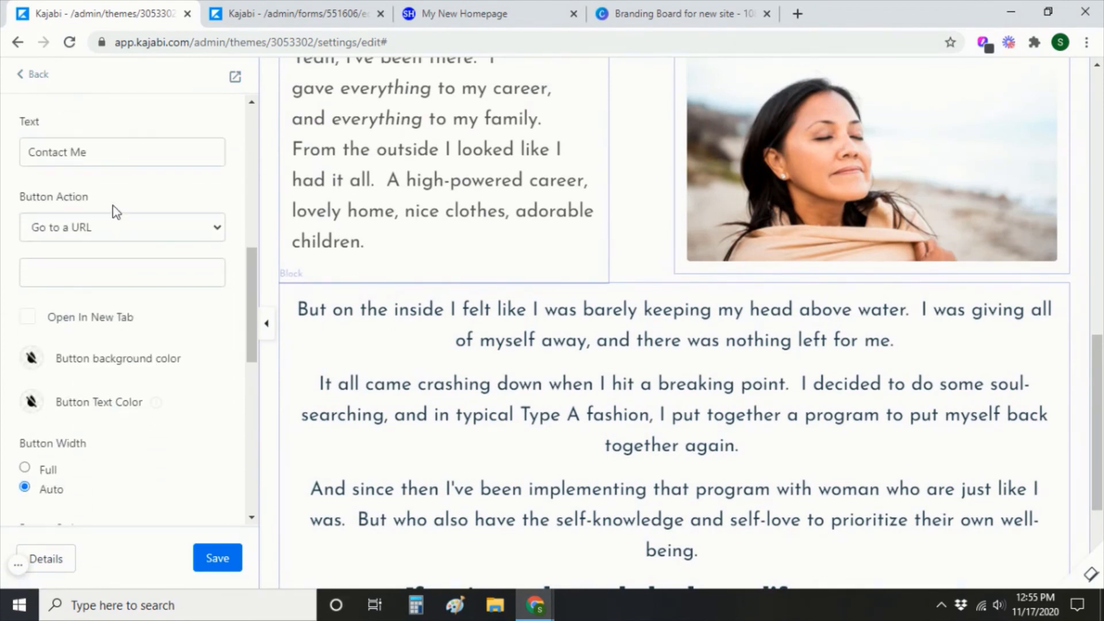
left_click(112, 229)
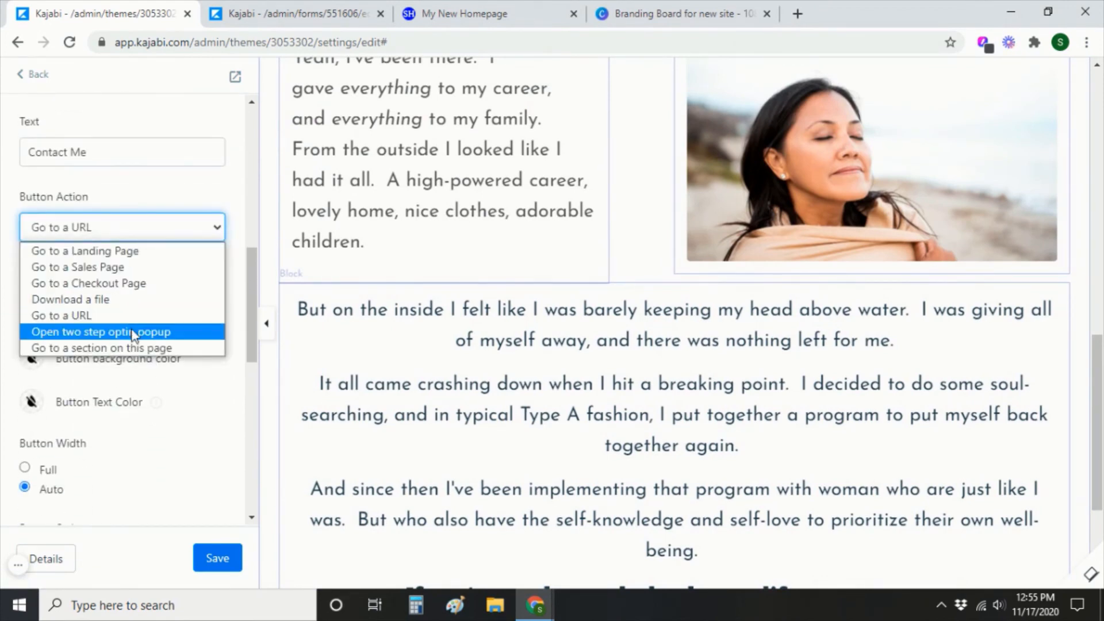
left_click(133, 333)
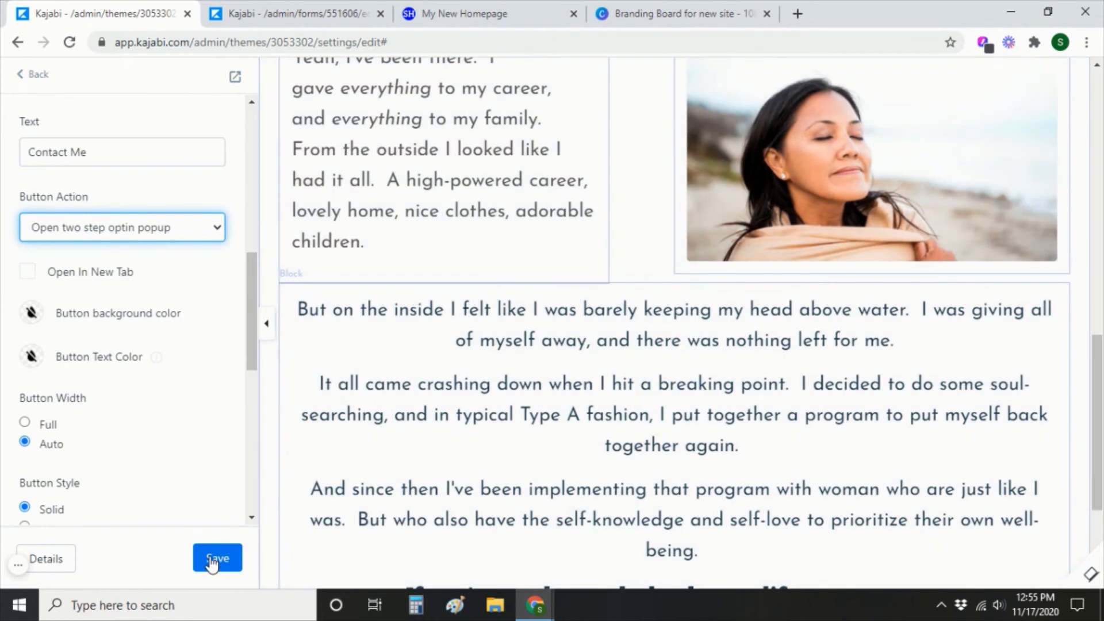
left_click(216, 557)
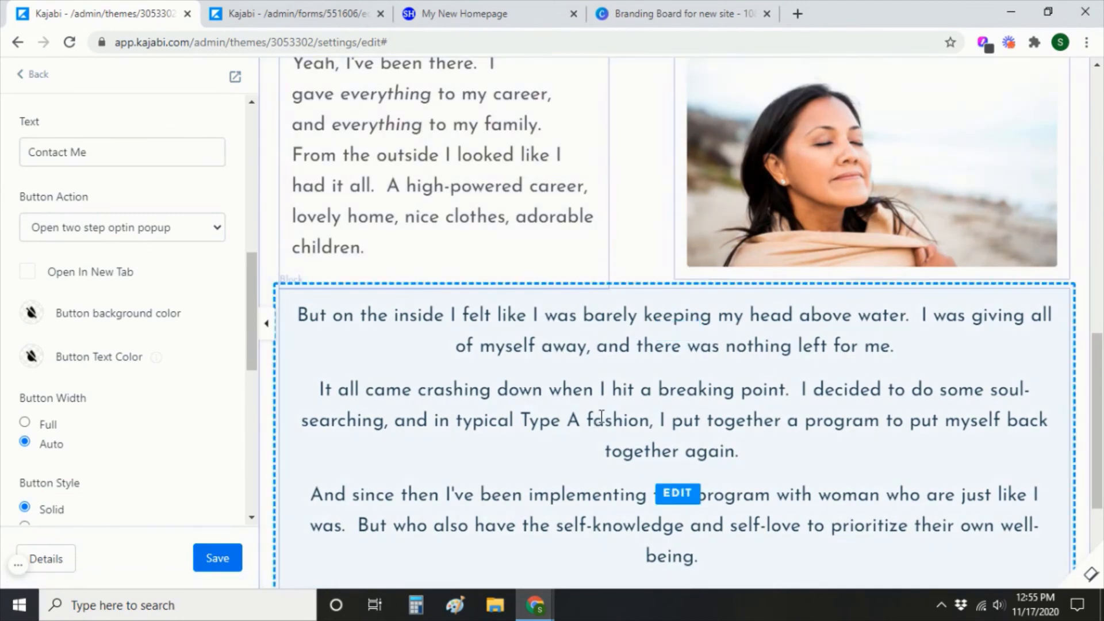
Reload the homepage preview and check that 'Let's get started' and 'Contact Me' both open the popup.
left_click(457, 14)
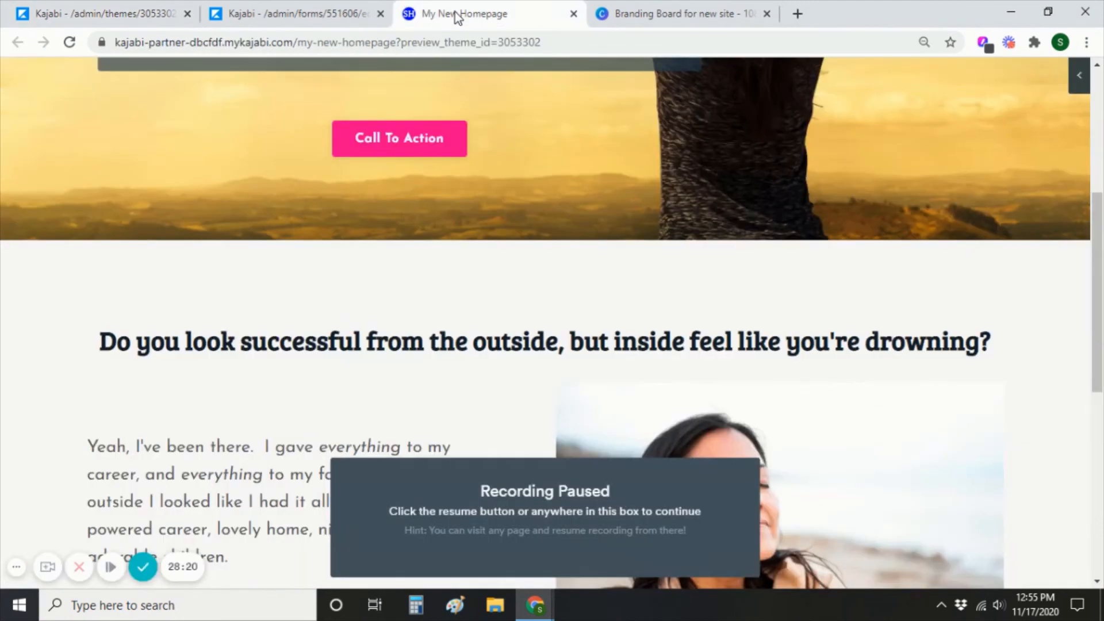
left_click(70, 43)
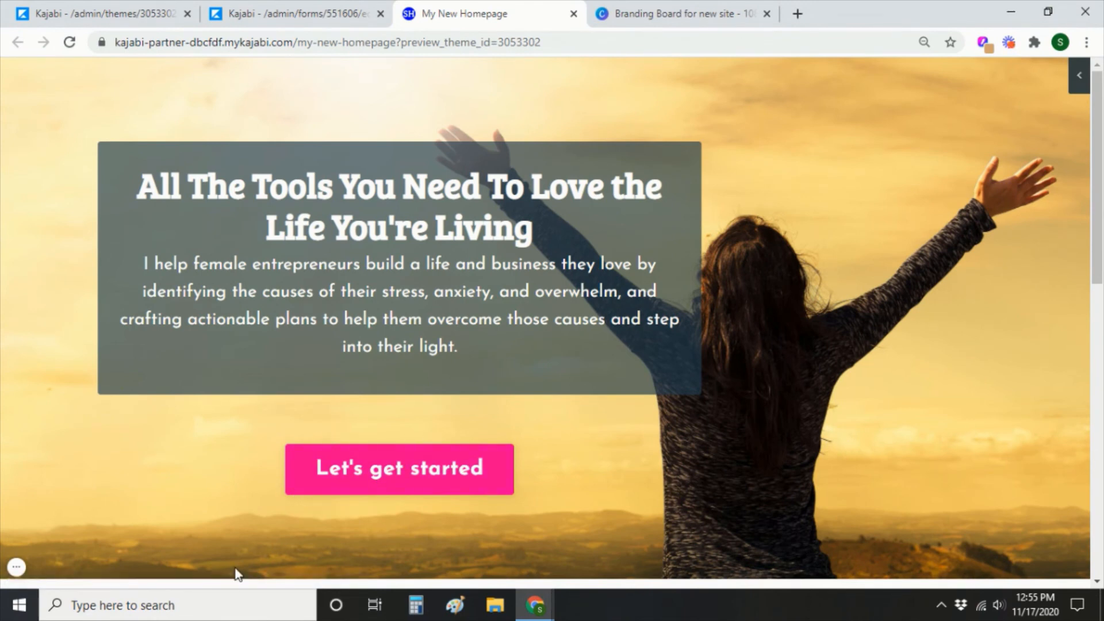
left_click(356, 486)
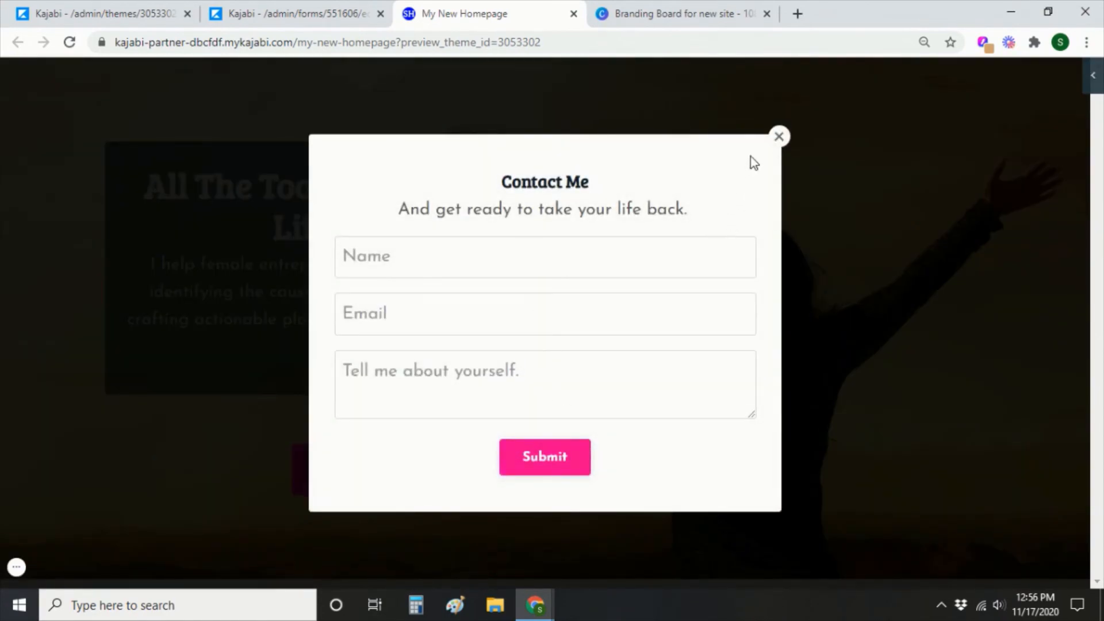
left_click(779, 137)
scroll(1082, 376, "down", 7)
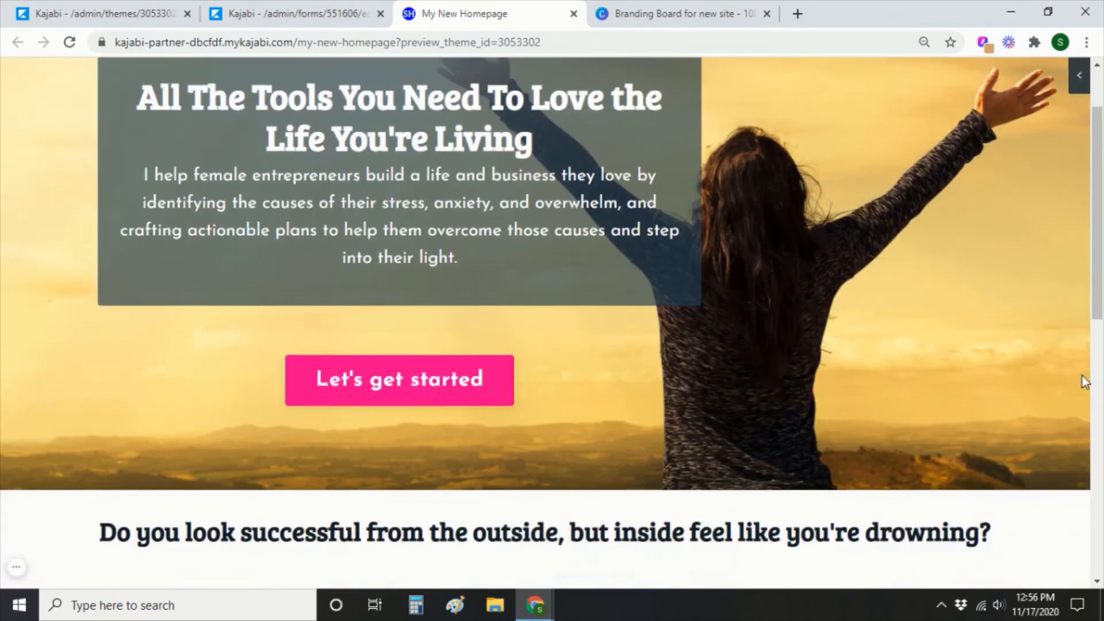
scroll(1068, 356, "down", 1)
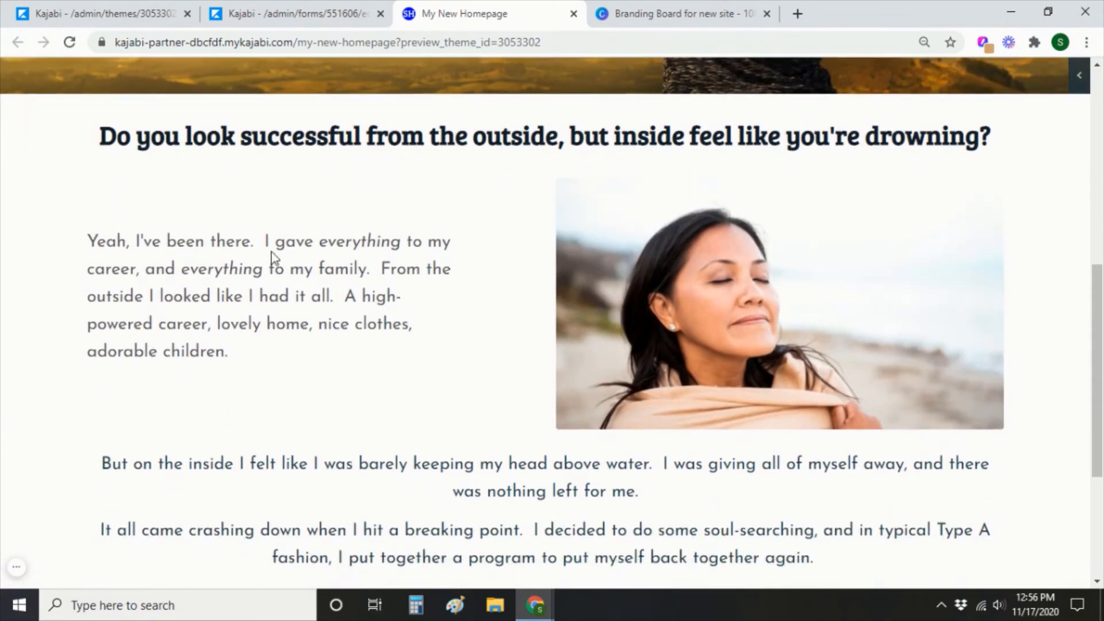
scroll(696, 414, "down", 4)
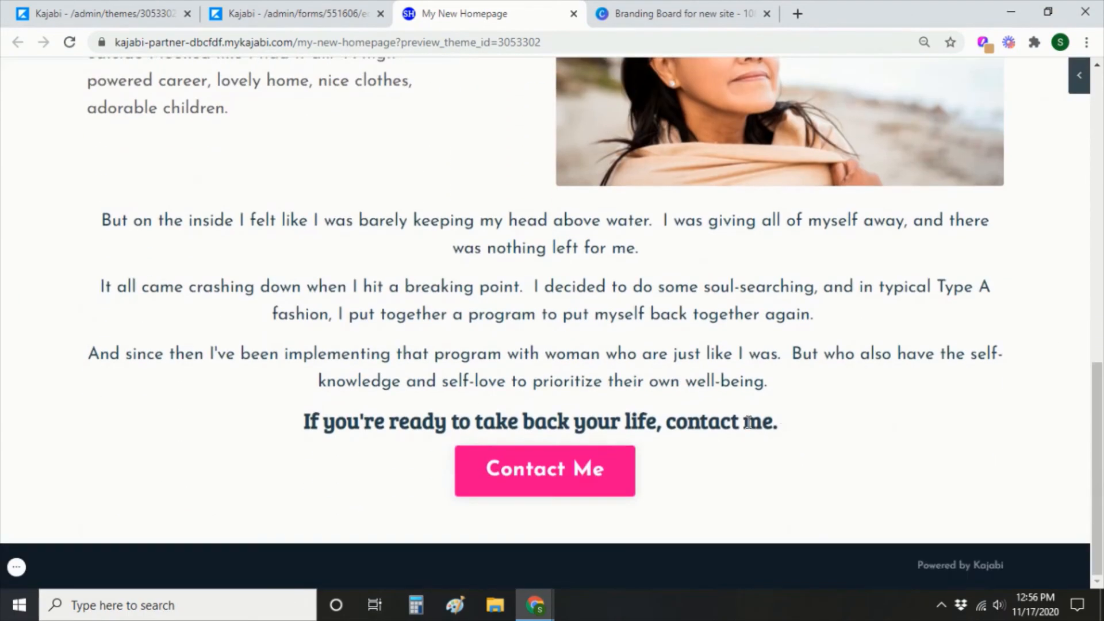
left_click(546, 480)
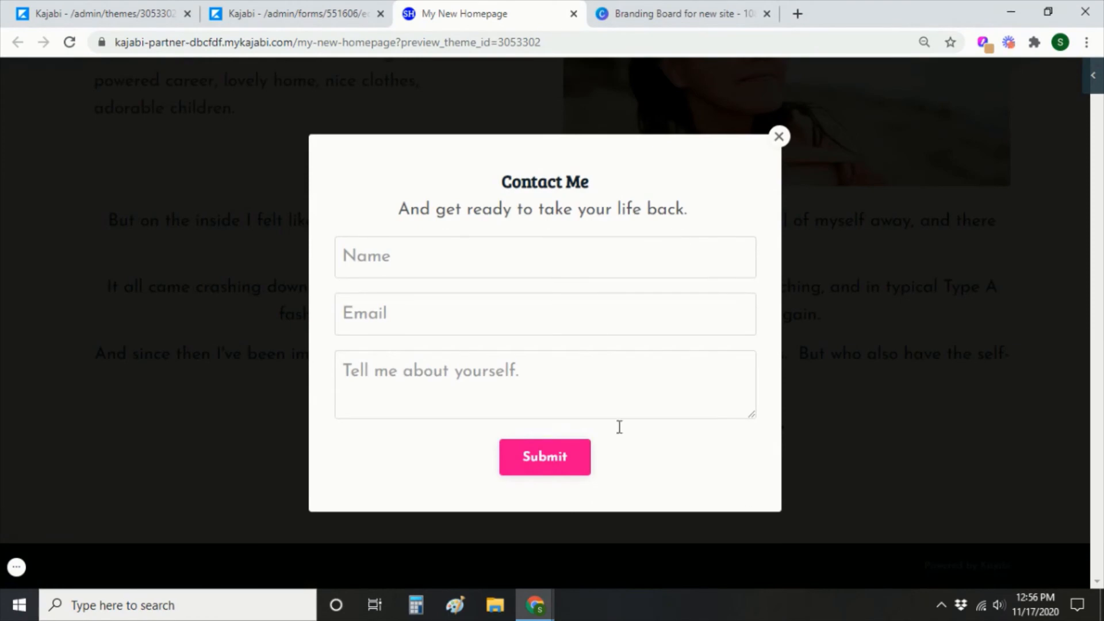
left_click(779, 147)
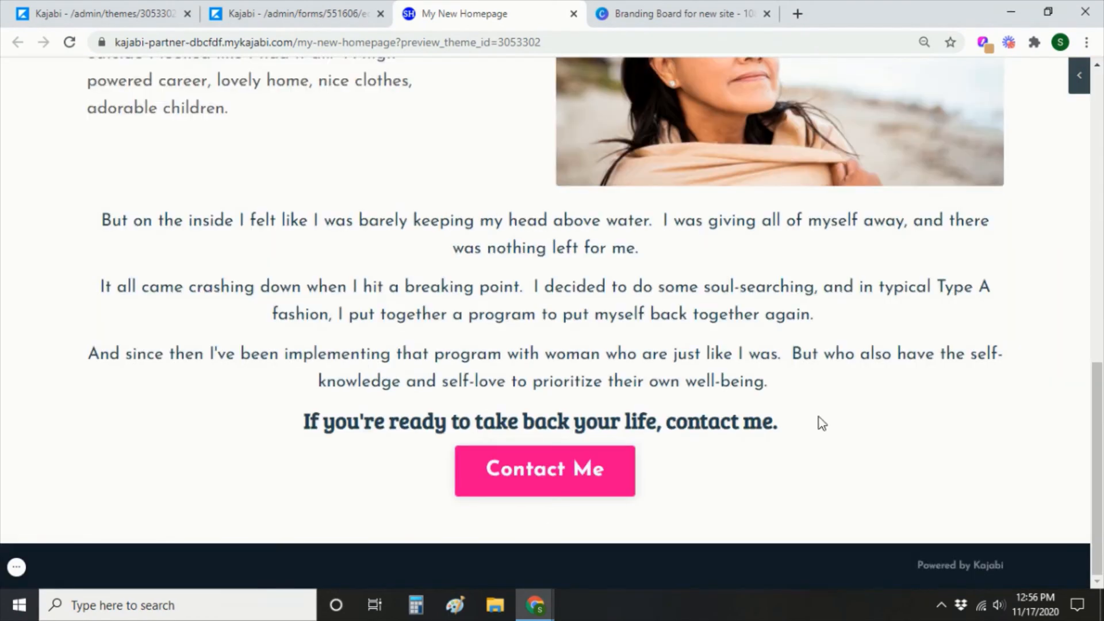
scroll(204, 485, "up", 15)
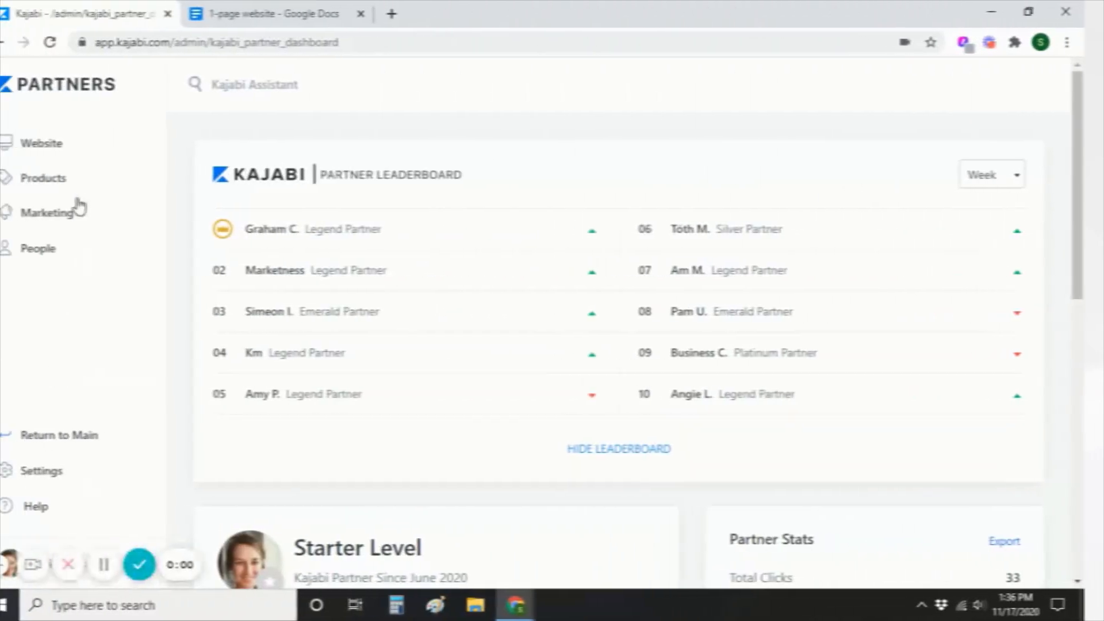
Rename My New Homepage to the owner's name plus '- Life Coach', save, and copy its URL.
left_click(75, 152)
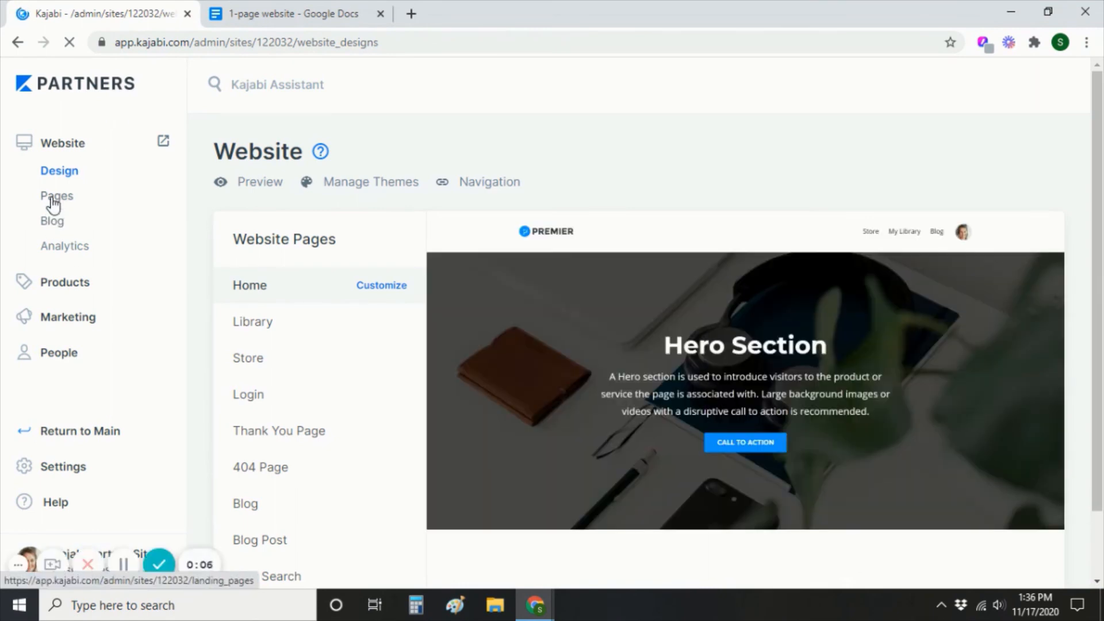
left_click(53, 201)
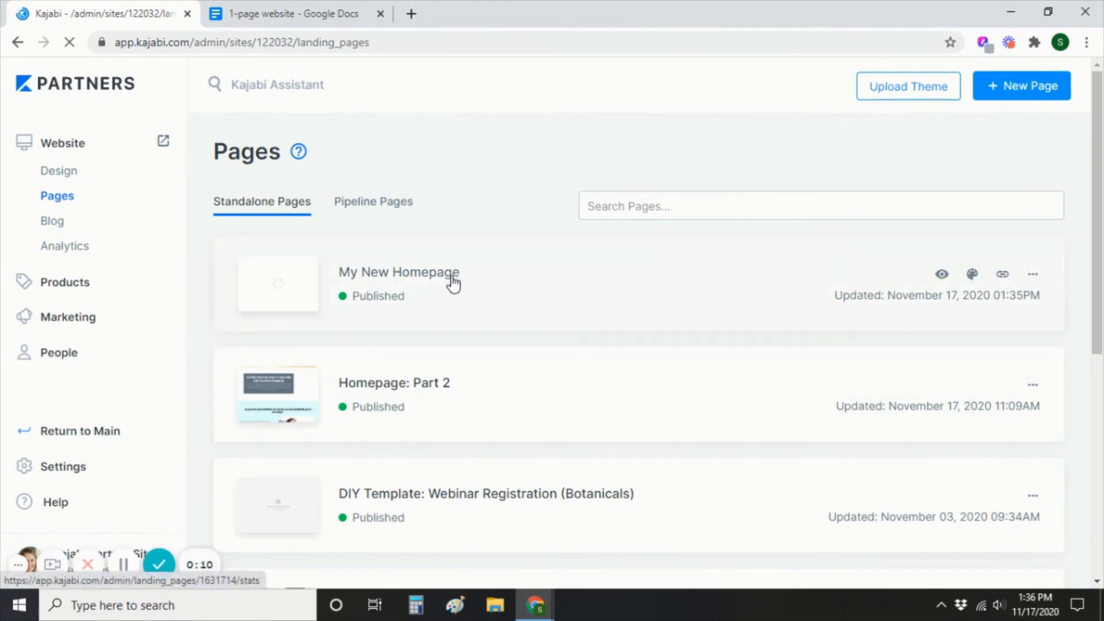
left_click(1034, 280)
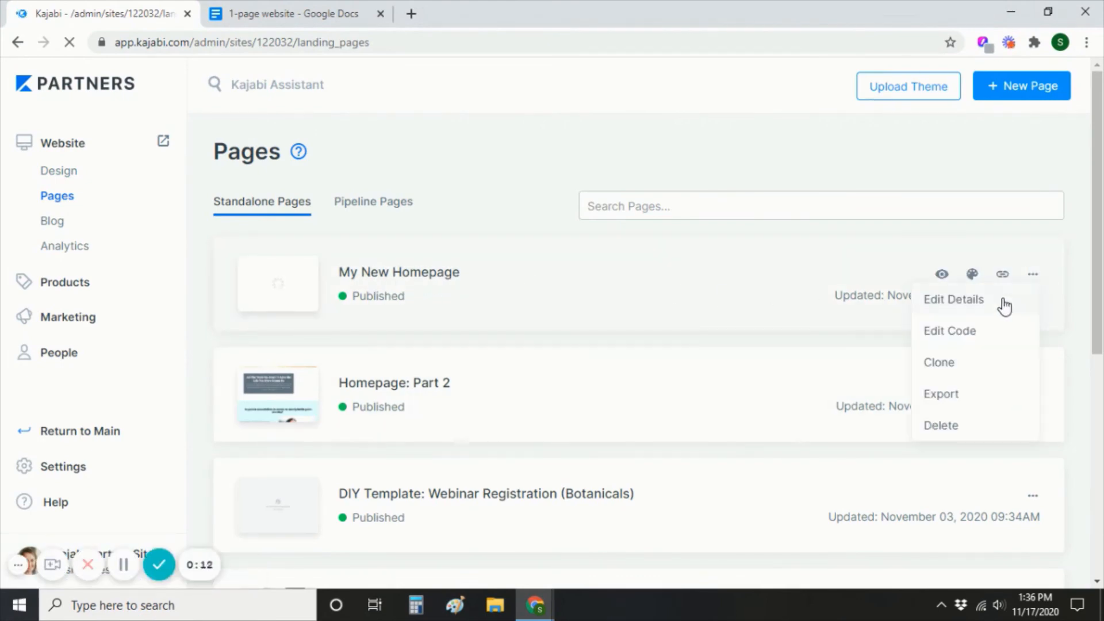
left_click(1003, 302)
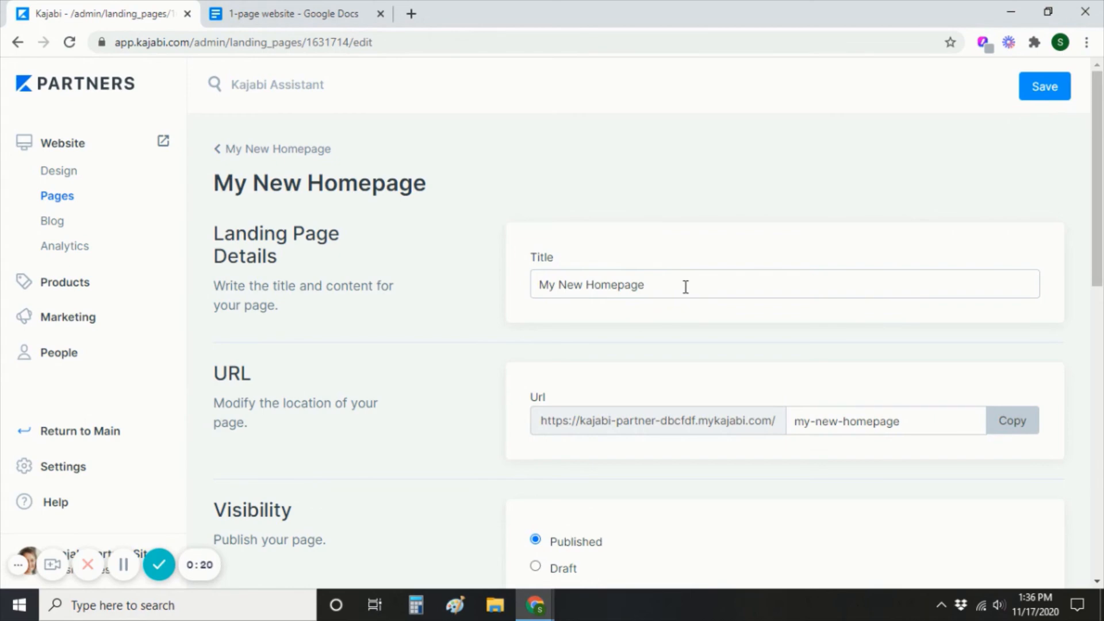
left_click_drag(686, 286, 415, 305)
key("BackSpace")
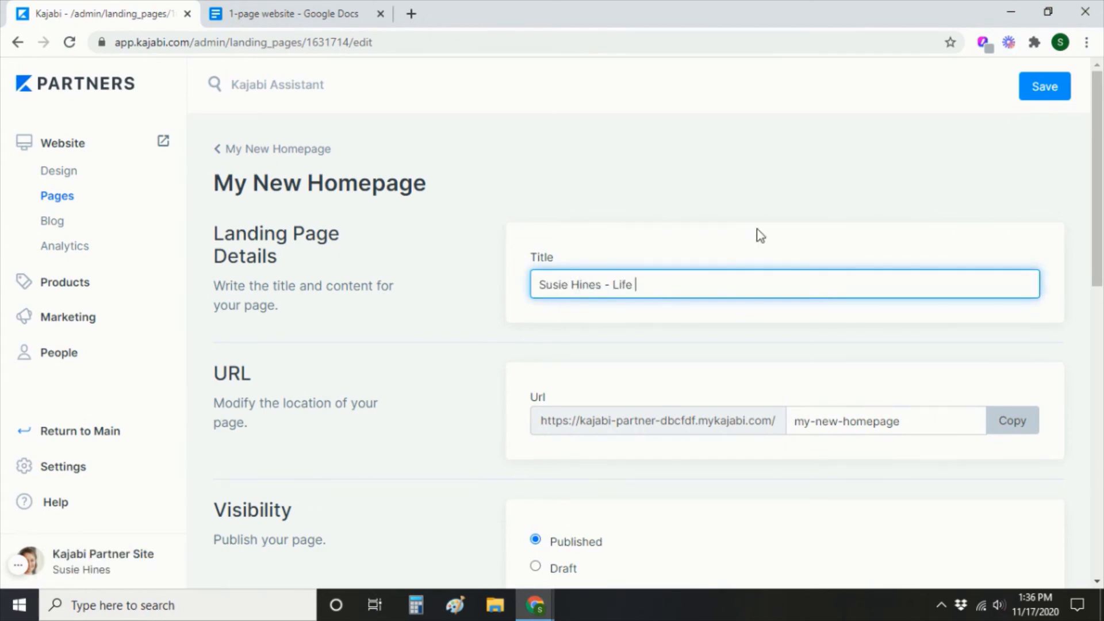
left_click(1045, 87)
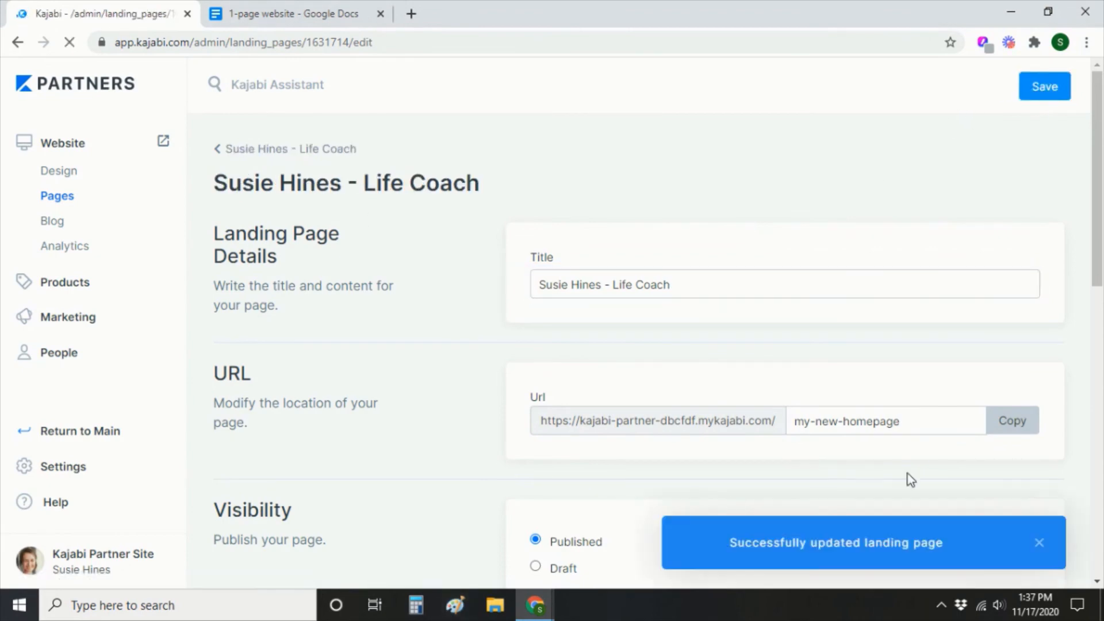
left_click(1008, 432)
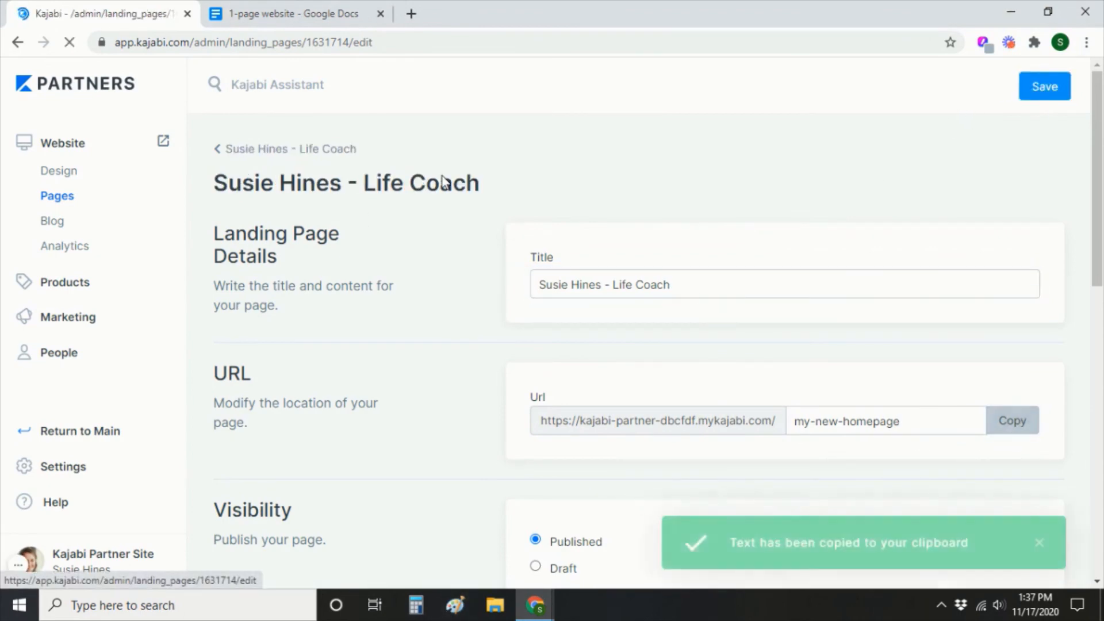
left_click(418, 18)
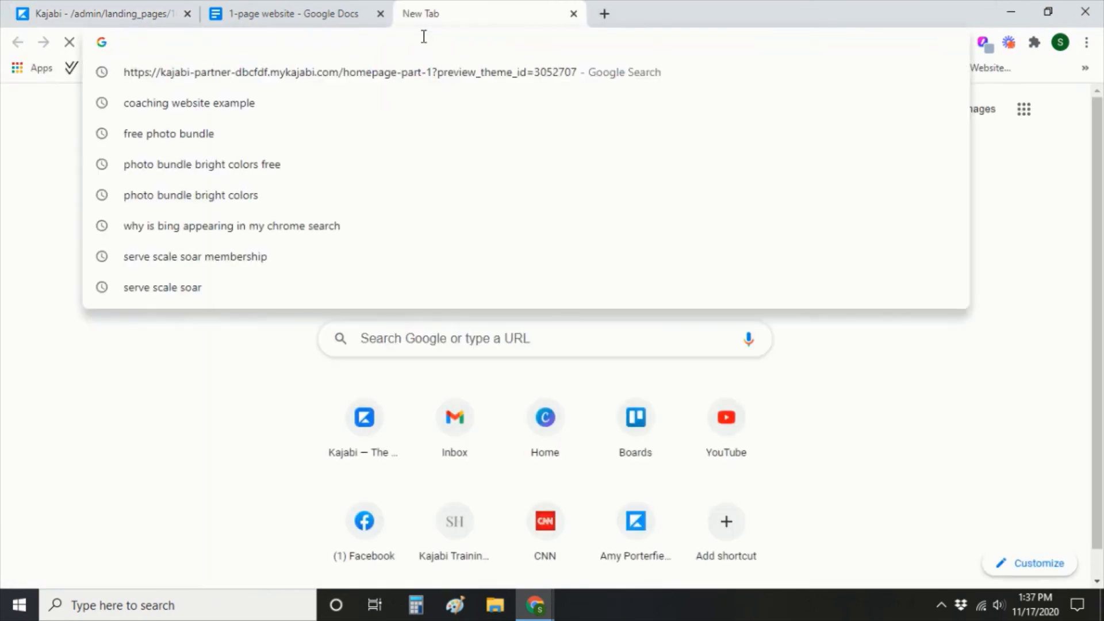
Load the copied page URL and reset the browser zoom to 100%.
key("ctrl+v")
key("Return")
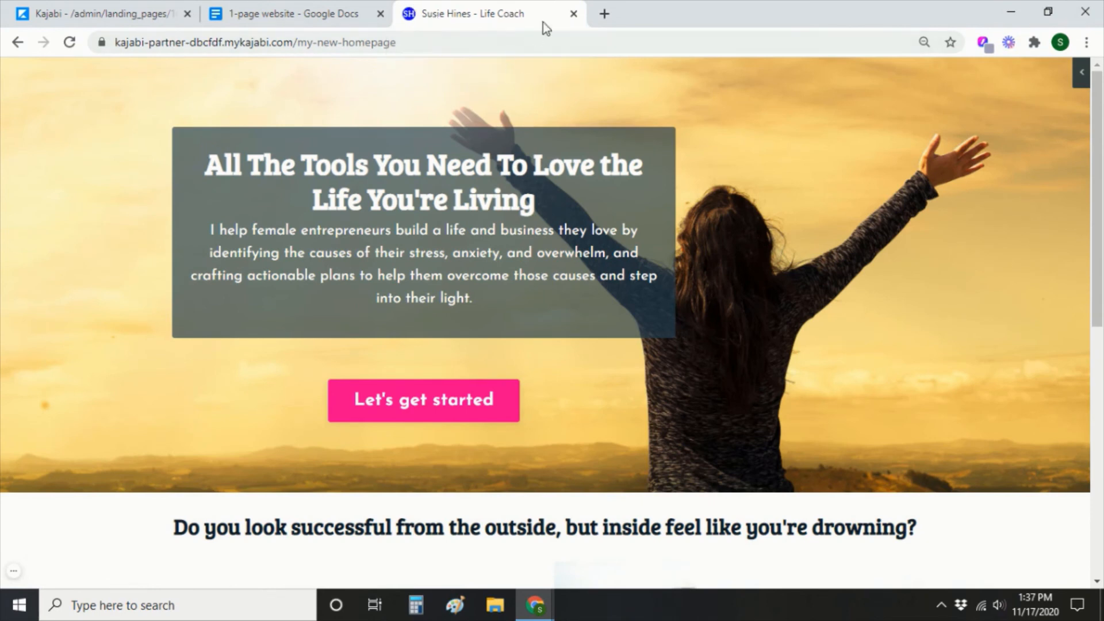
left_click(1086, 42)
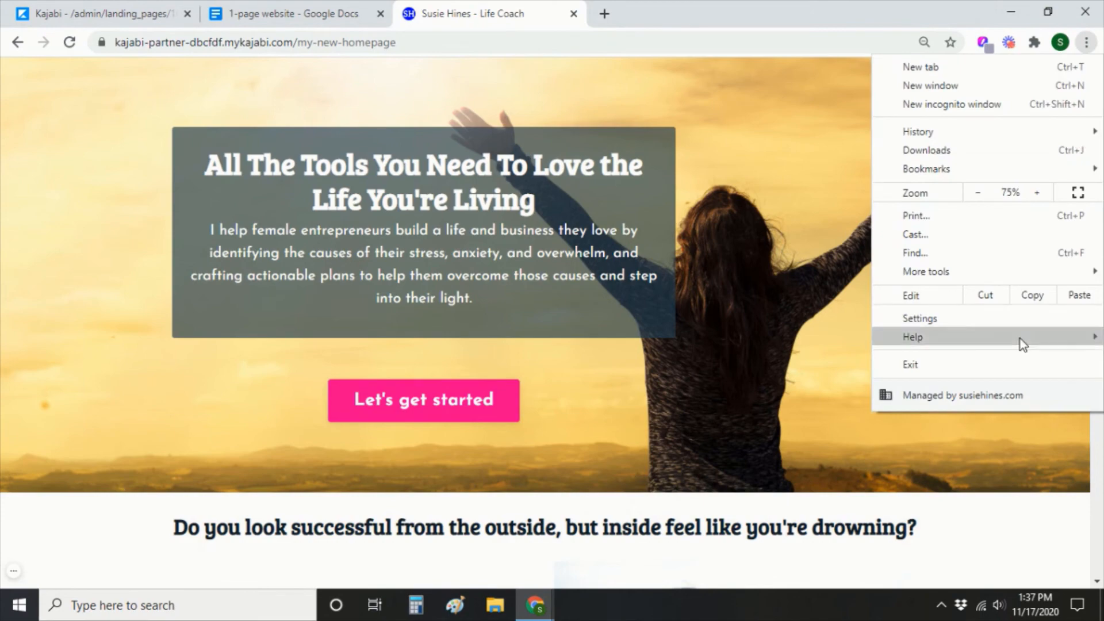
left_click(1038, 193)
left_click(1038, 193)
left_click(1038, 193)
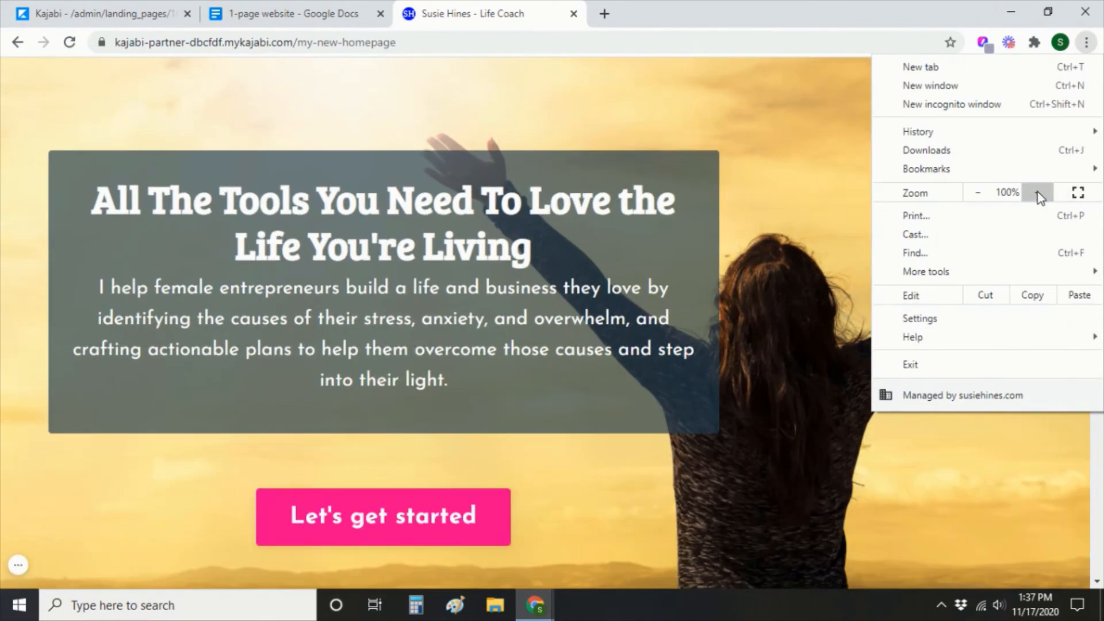
left_click(768, 463)
Paste the title 'Life Coach for female entrepreneurs struggling with overwhelm.' from Google Docs into SEO Page title.
left_click(49, 14)
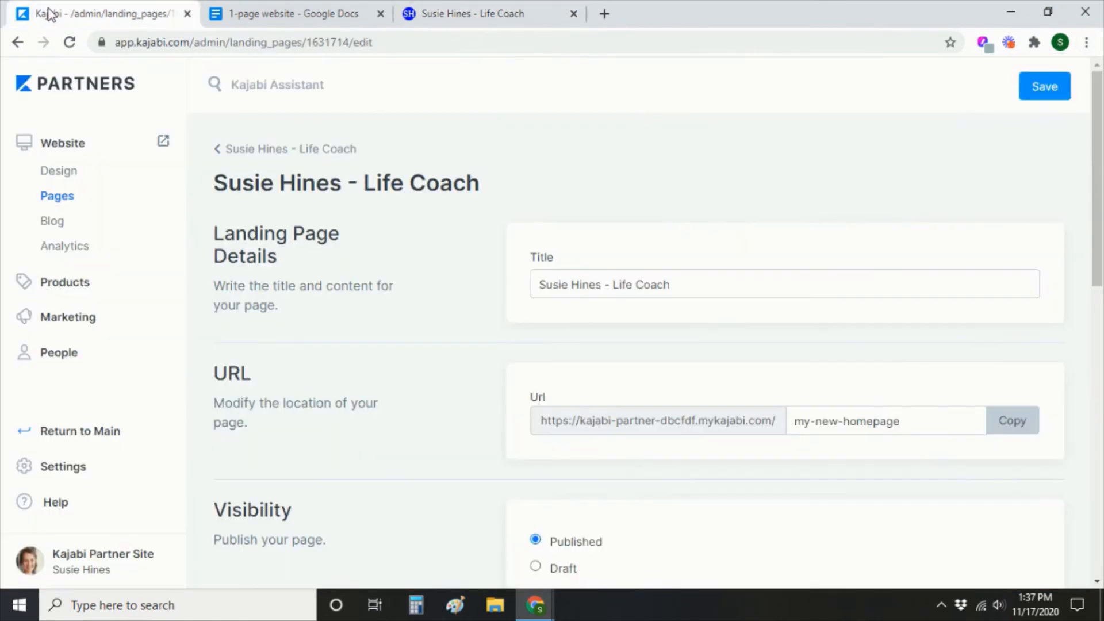
scroll(913, 475, "down", 8)
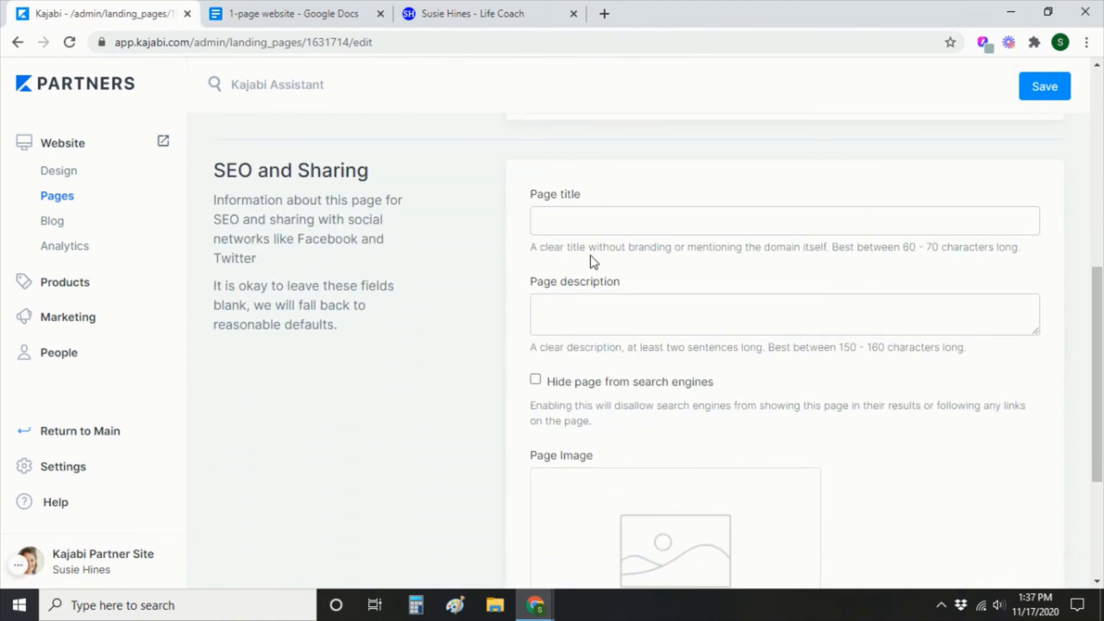
left_click(287, 13)
left_click_drag(665, 291, 300, 291)
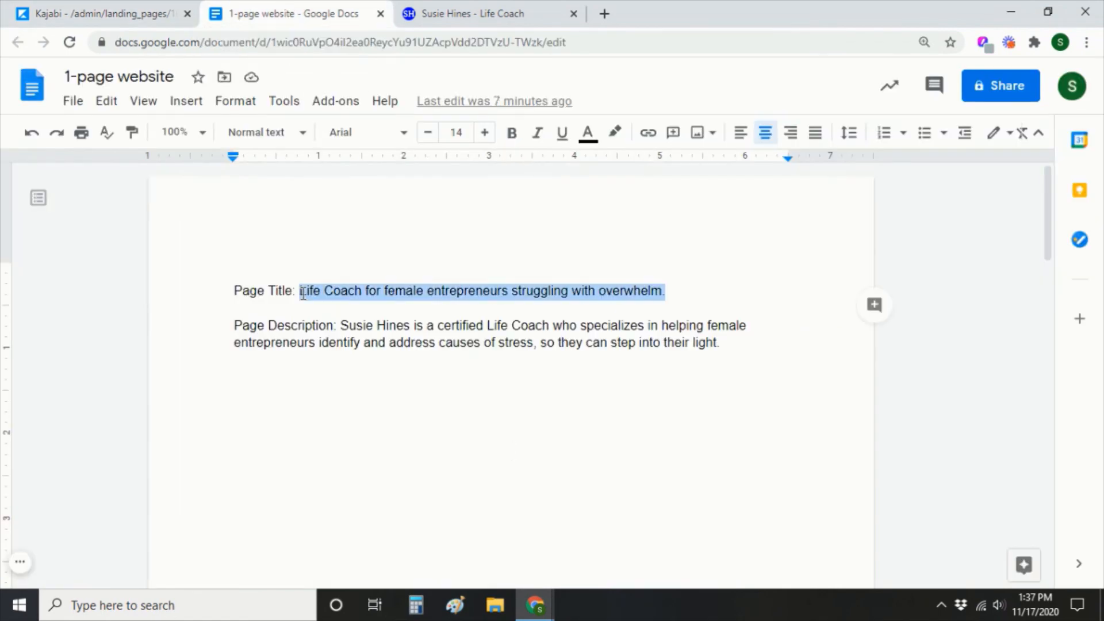
left_click(447, 11)
left_click(104, 12)
left_click(609, 225)
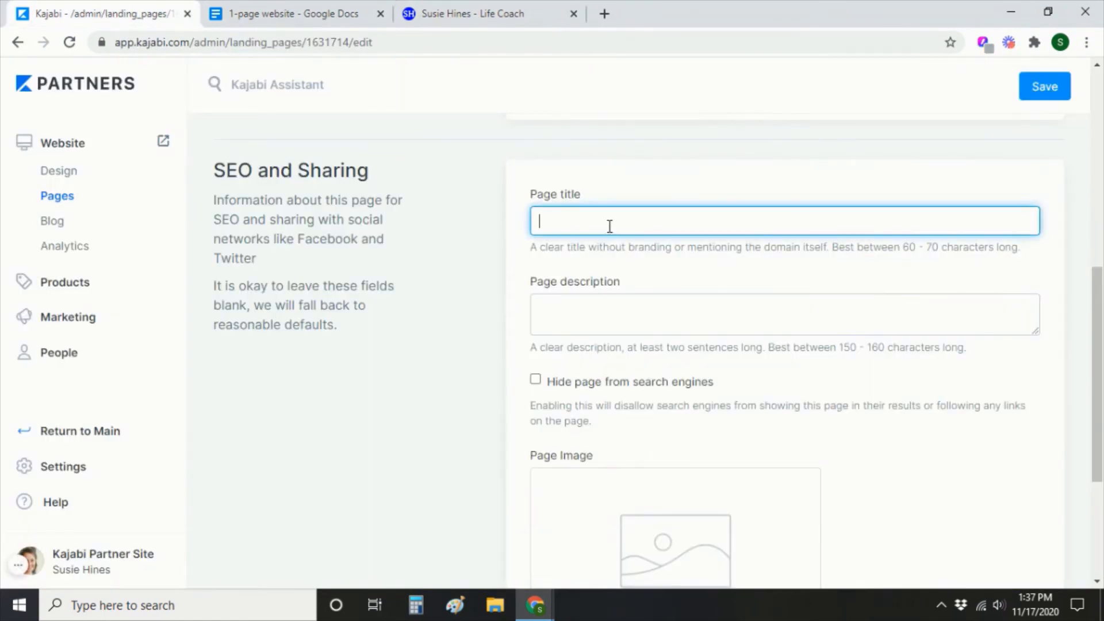
key("ctrl+v")
Copy the 160-character page description from Google Docs into the SEO Page description field.
left_click(314, 8)
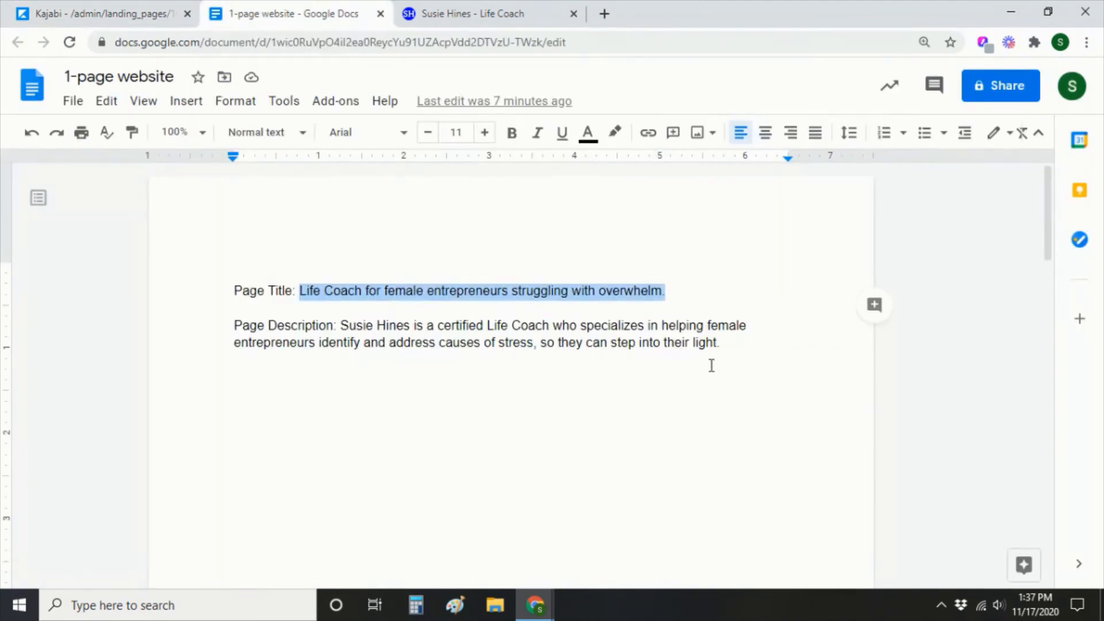
left_click_drag(718, 343, 451, 348)
left_click_drag(726, 358, 340, 329)
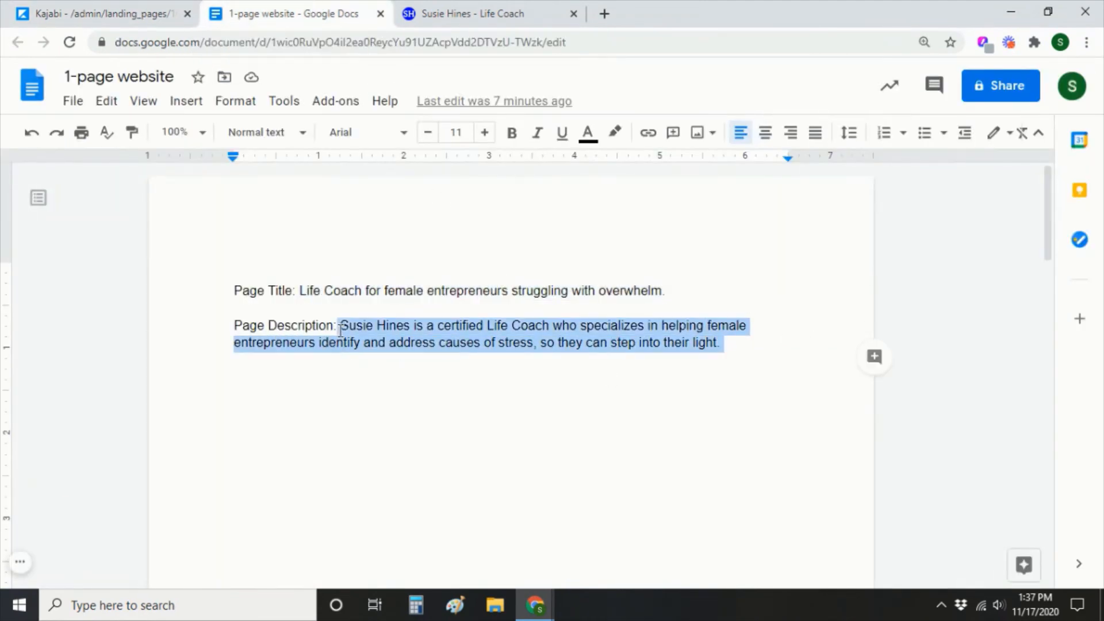
left_click(115, 13)
left_click(621, 320)
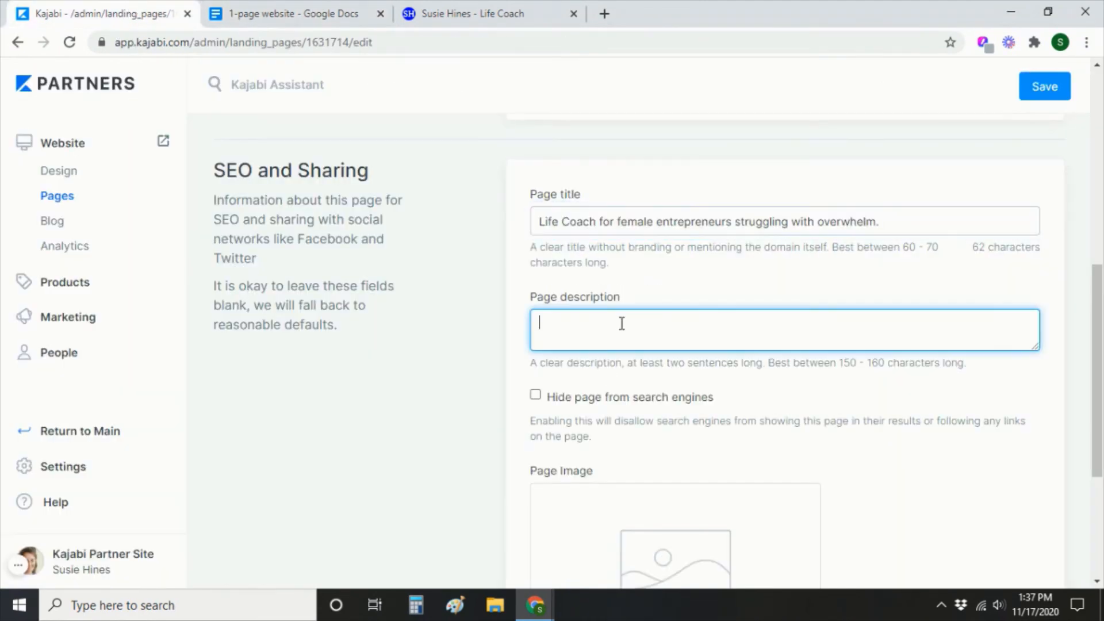
key("ctrl+v")
scroll(934, 458, "down", 3)
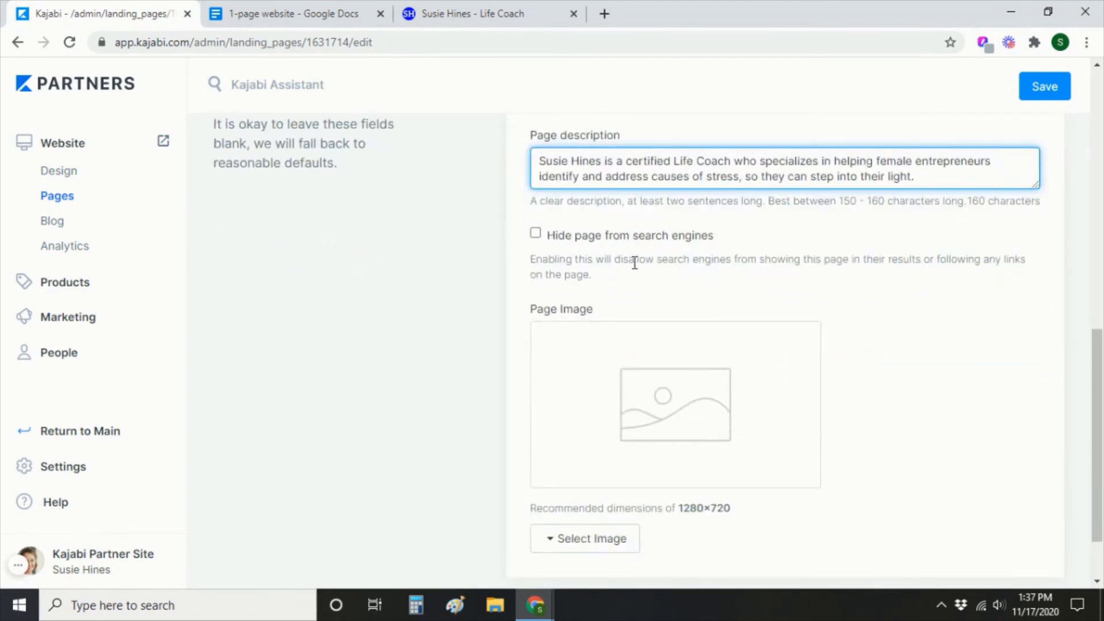
scroll(823, 437, "down", 2)
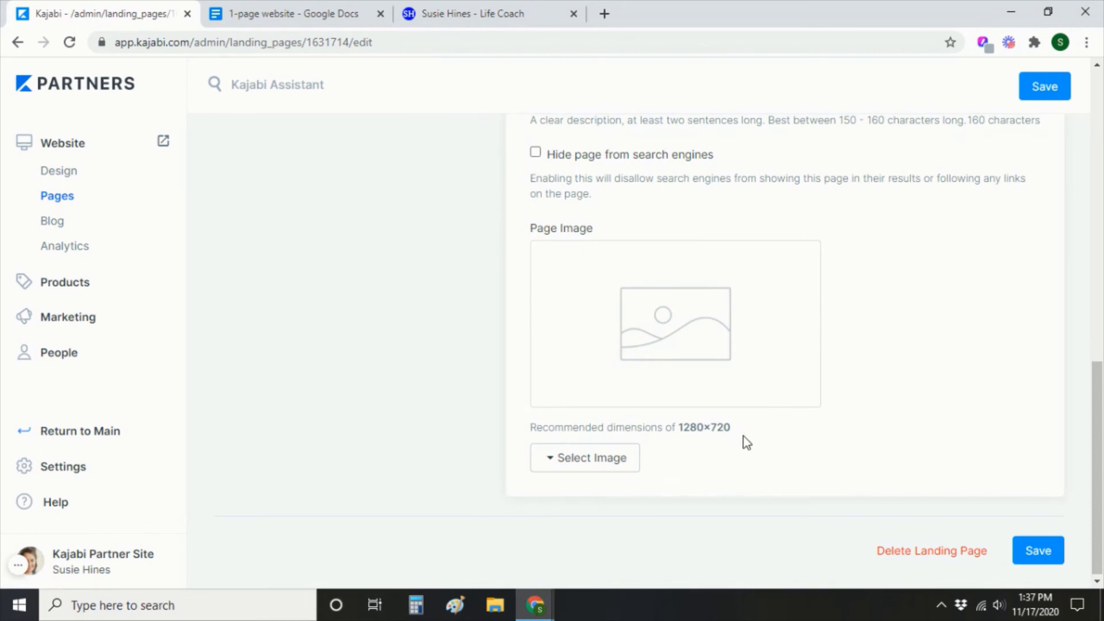
Open Canva in a new tab and create a custom-size 1280 × 720 px design.
left_click(604, 14)
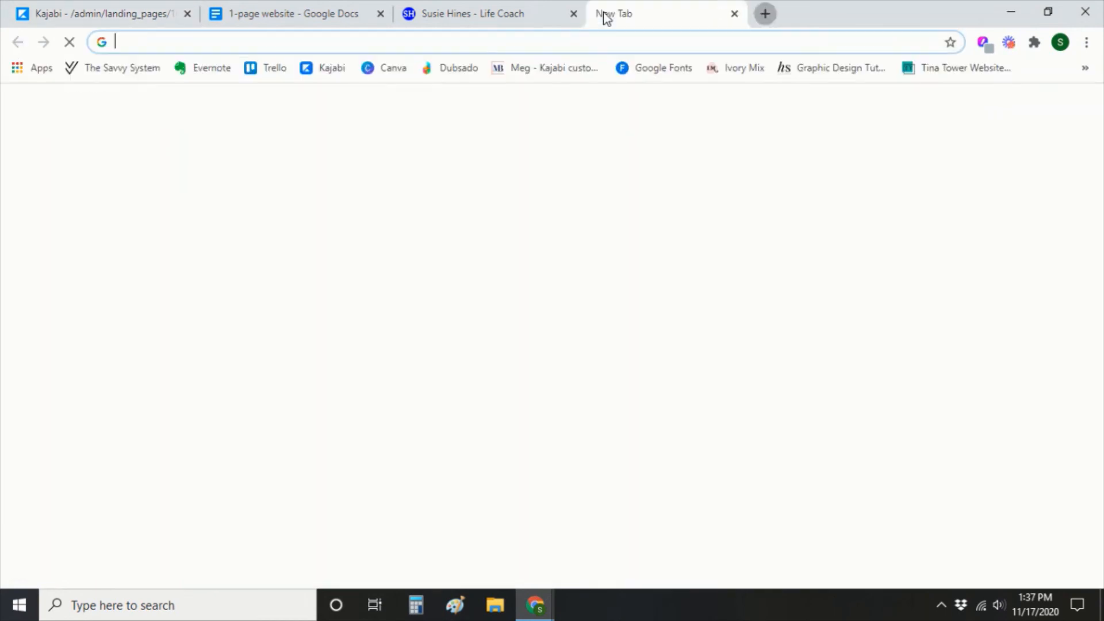
left_click(385, 68)
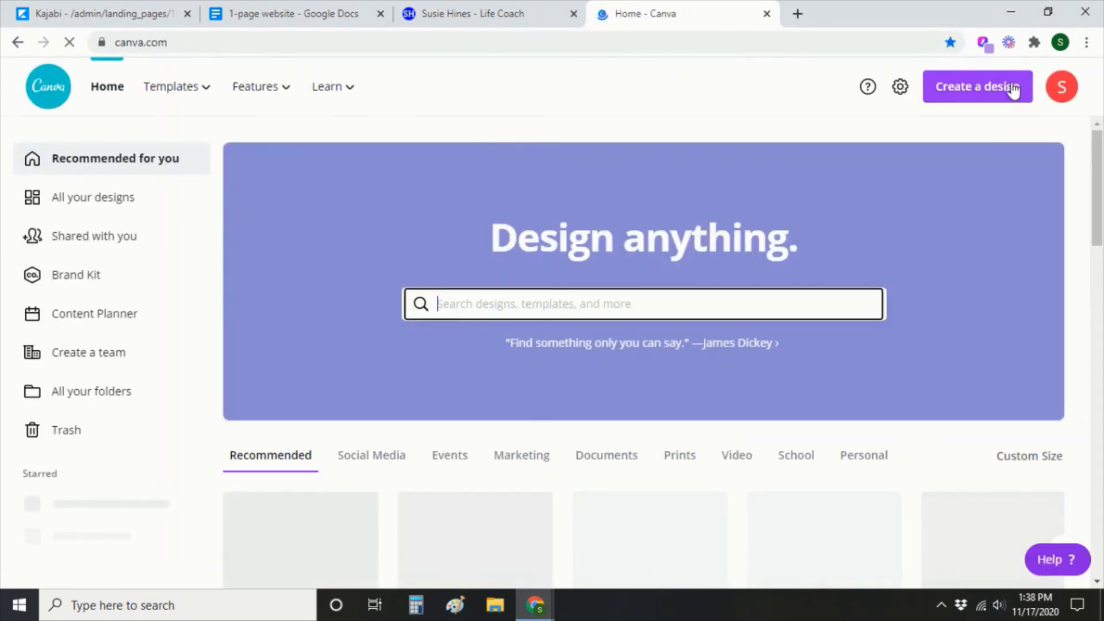
left_click(1013, 90)
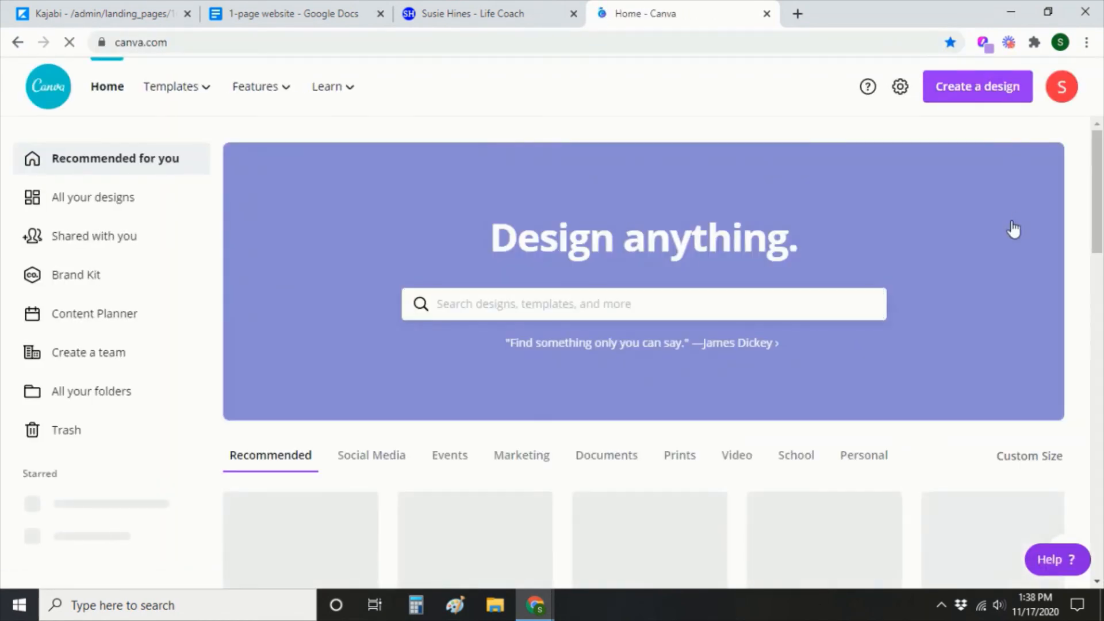
left_click(843, 171)
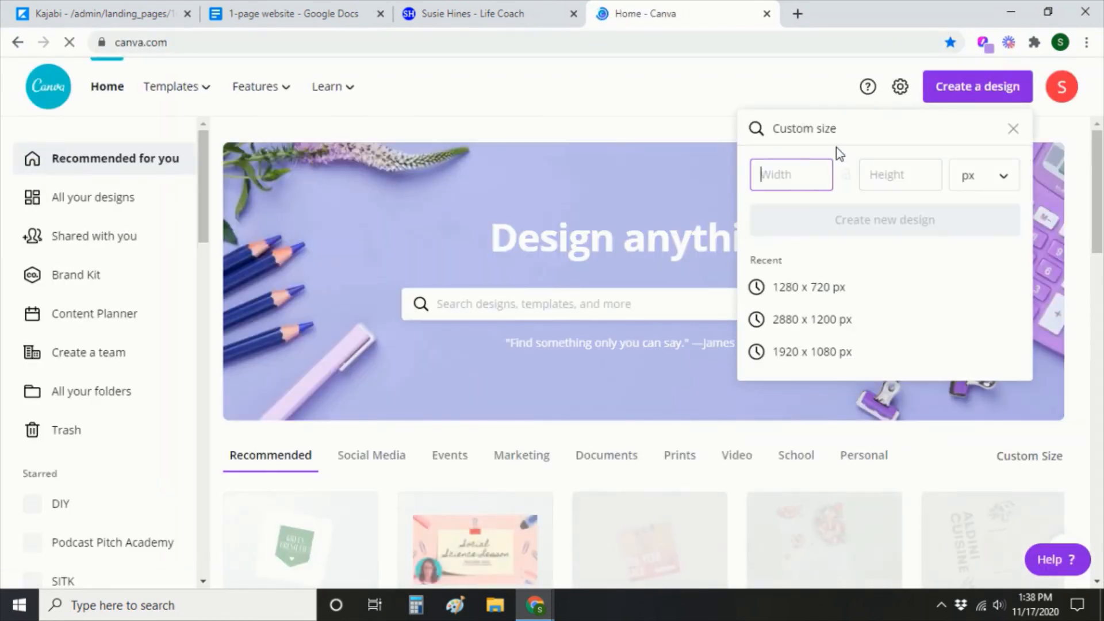
type("1280")
left_click(917, 175)
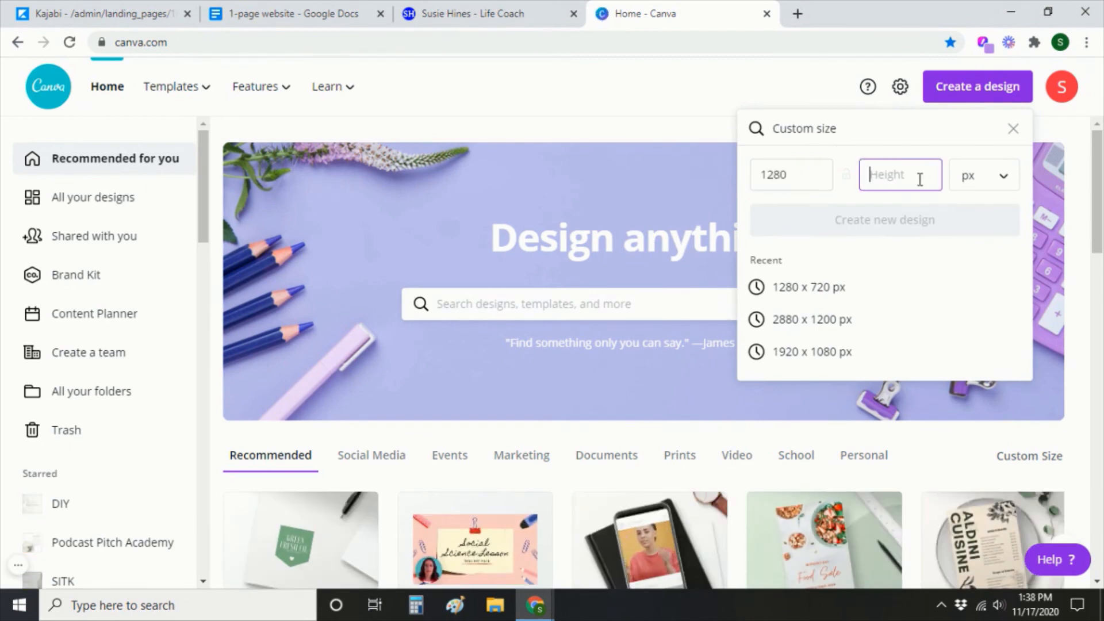
type("720")
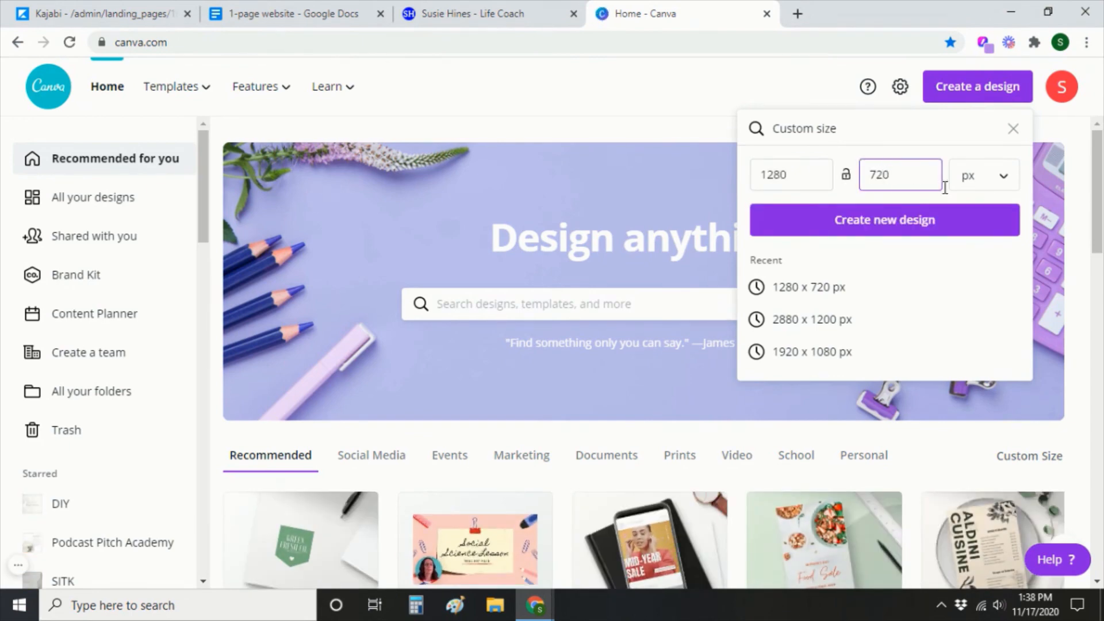
left_click(944, 226)
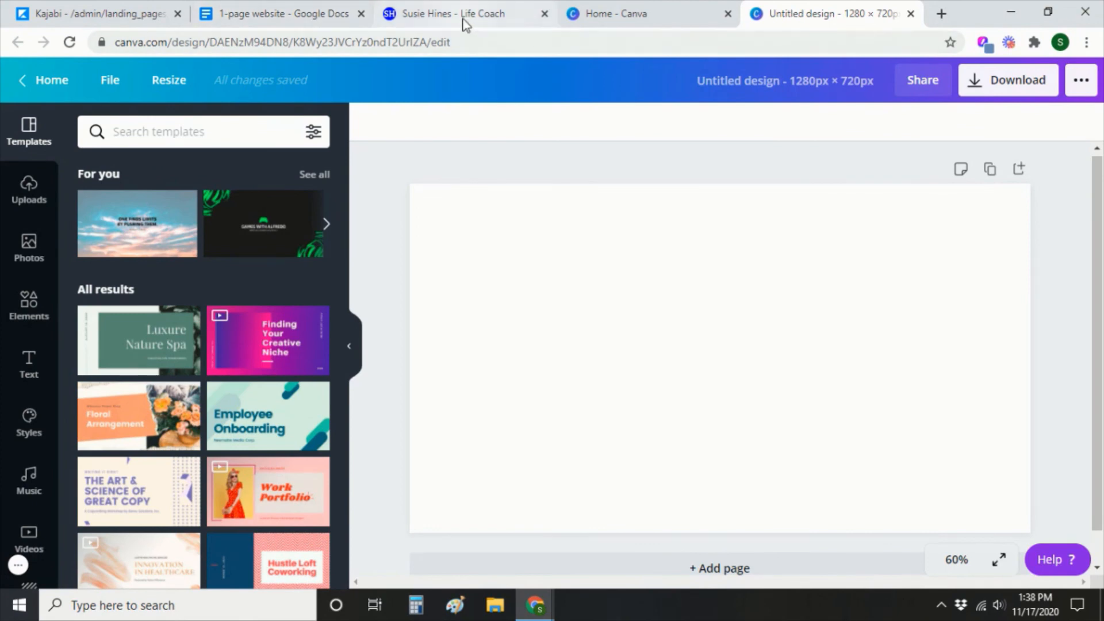
left_click(466, 17)
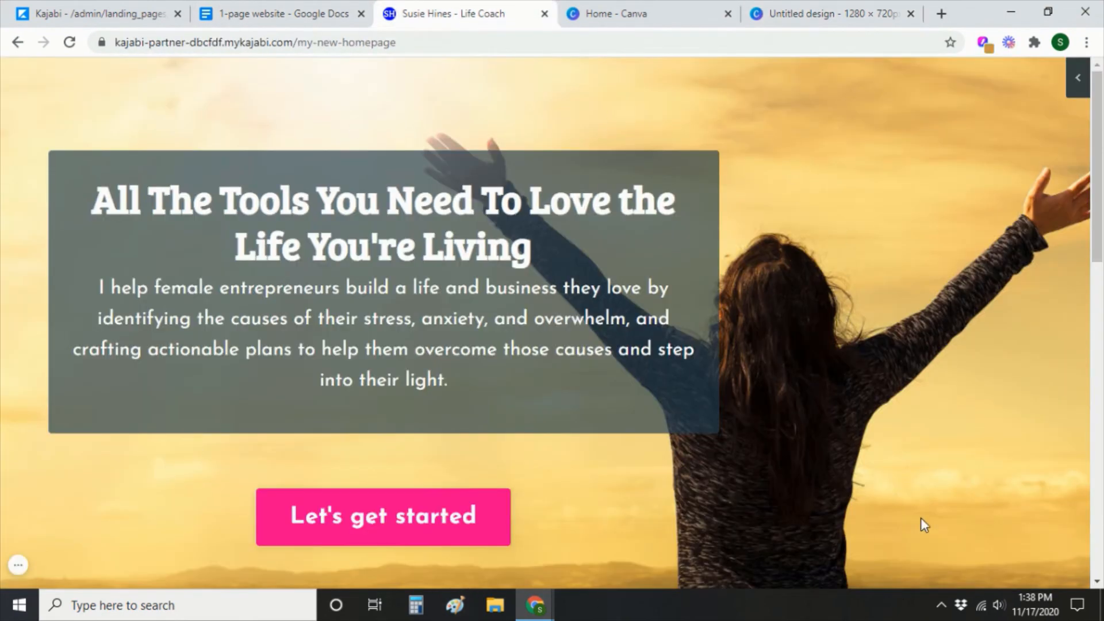
Zoom the live landing page out to 75% in Chrome so the hero fits on screen.
left_click(1086, 43)
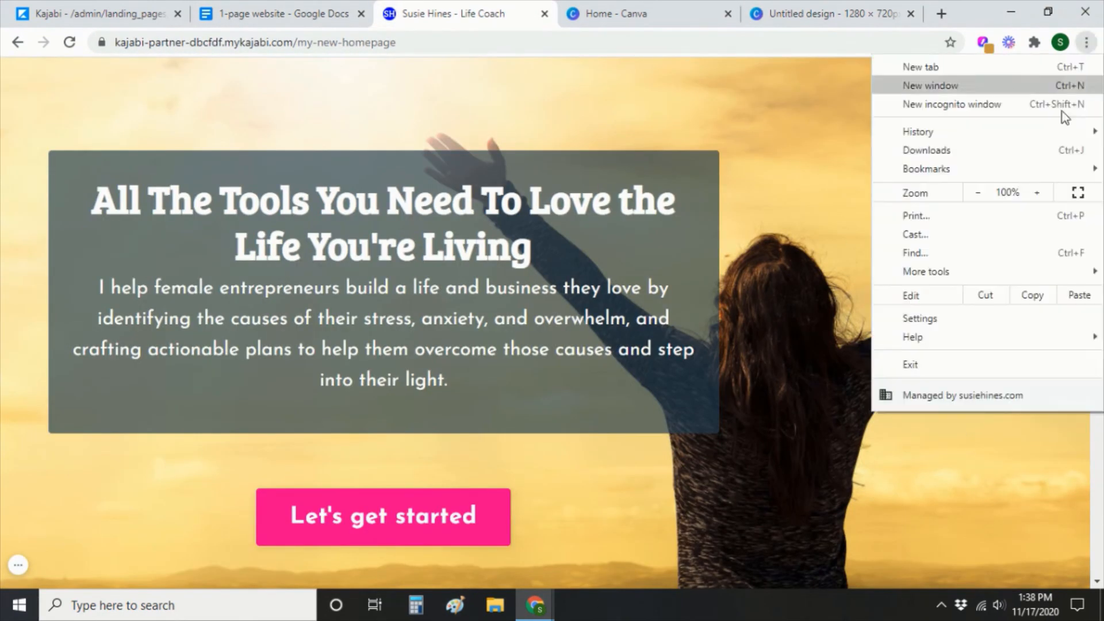
left_click(975, 197)
left_click(976, 197)
left_click(975, 197)
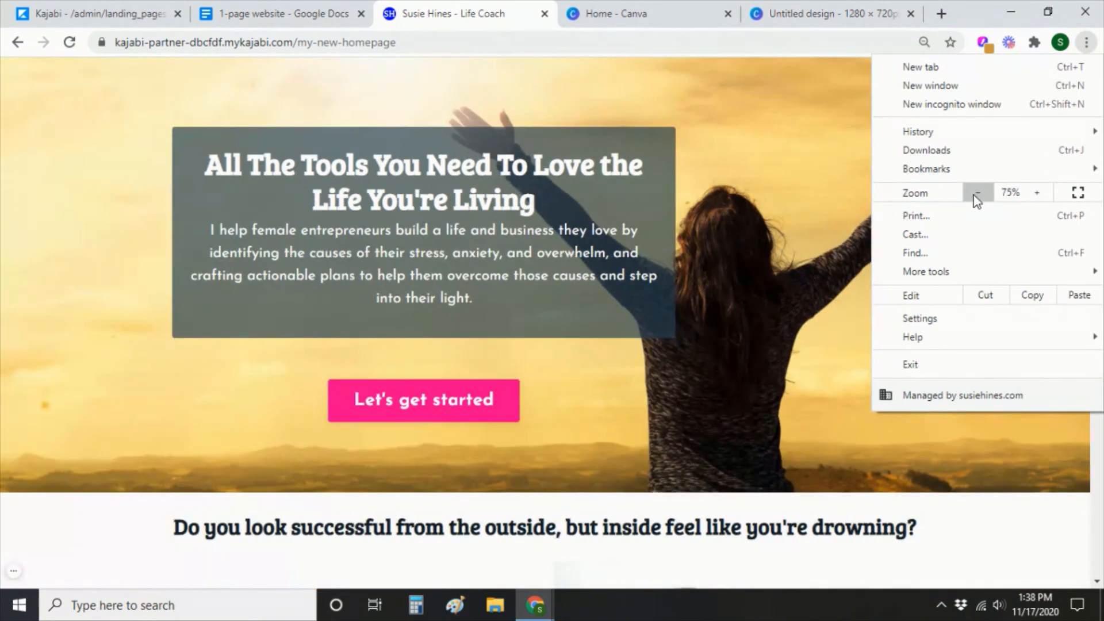
left_click(1058, 536)
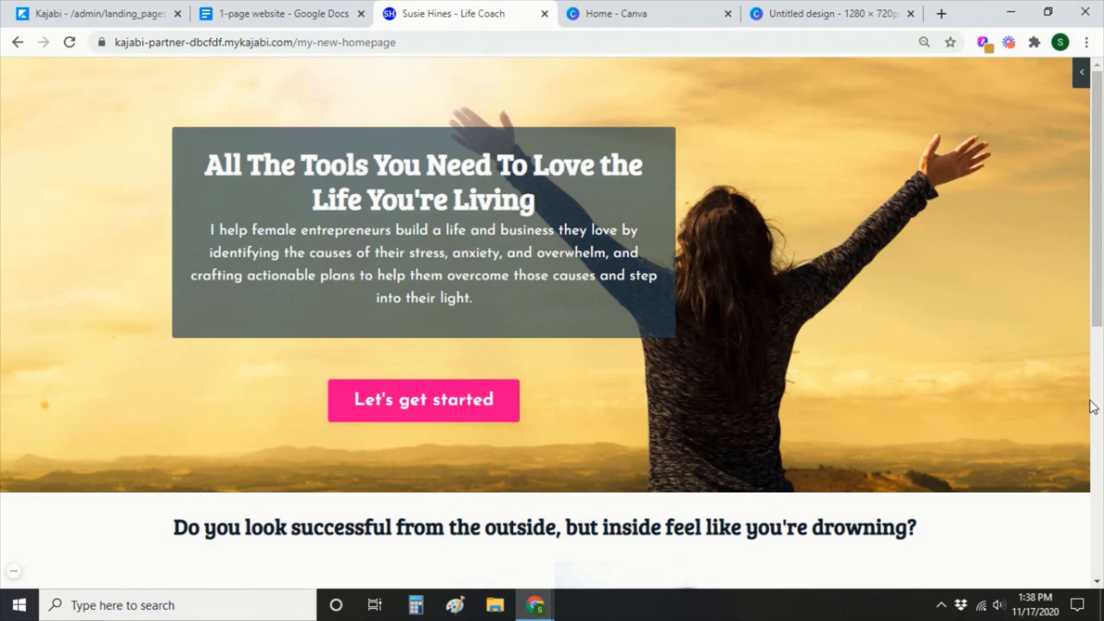
left_click(827, 13)
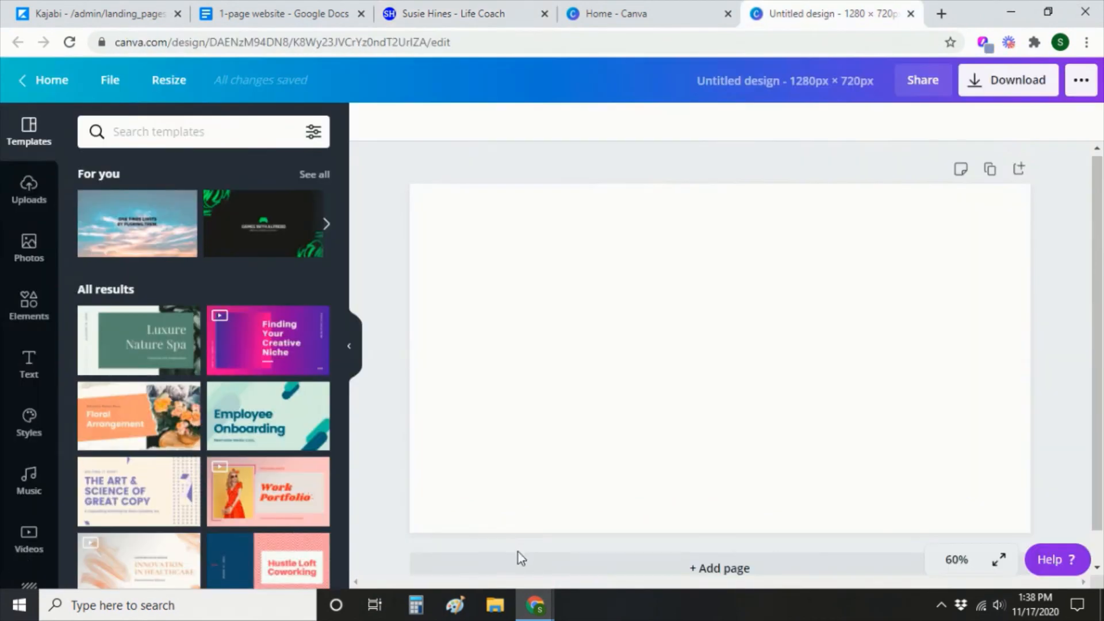
Paste the landing page screenshot into the design and crop off the browser tabs and taskbar.
left_click(504, 346)
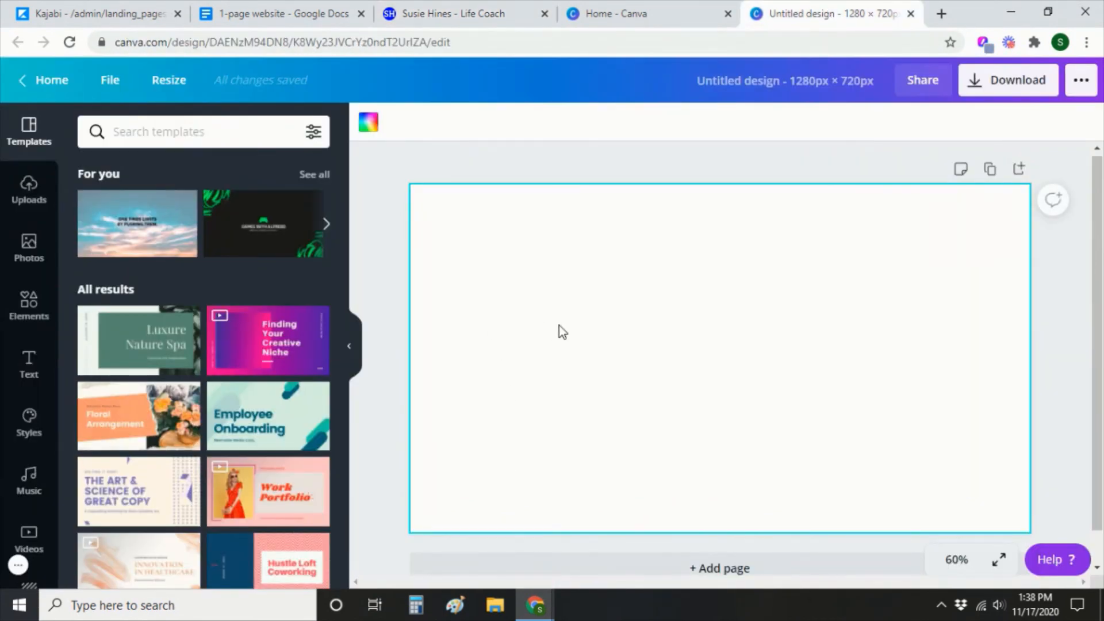
key("ctrl+v")
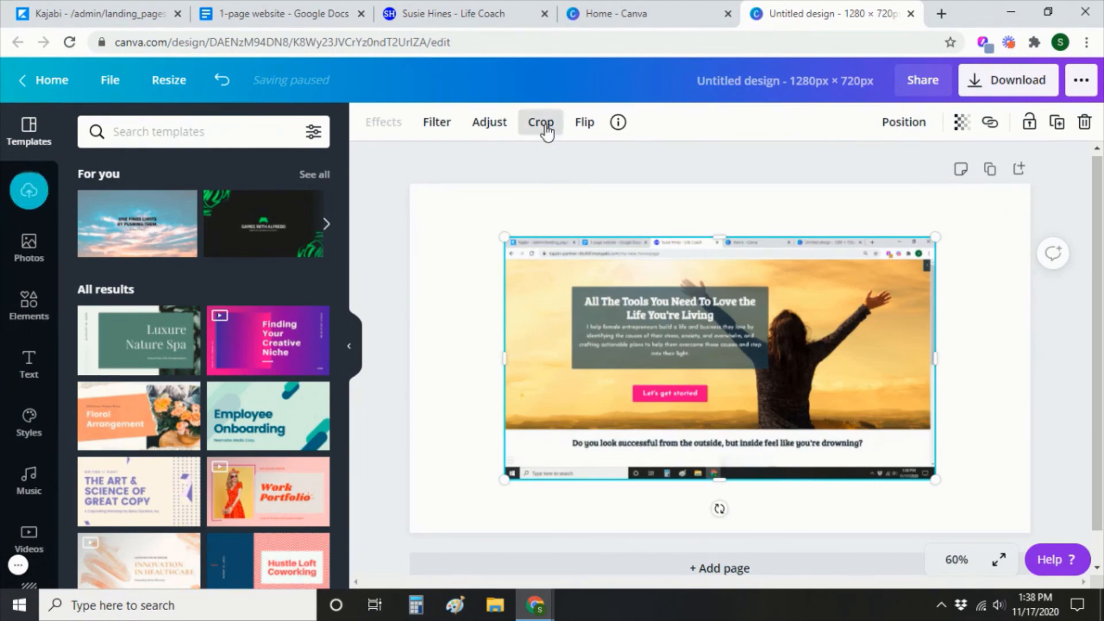
left_click(542, 123)
left_click_drag(496, 242, 502, 260)
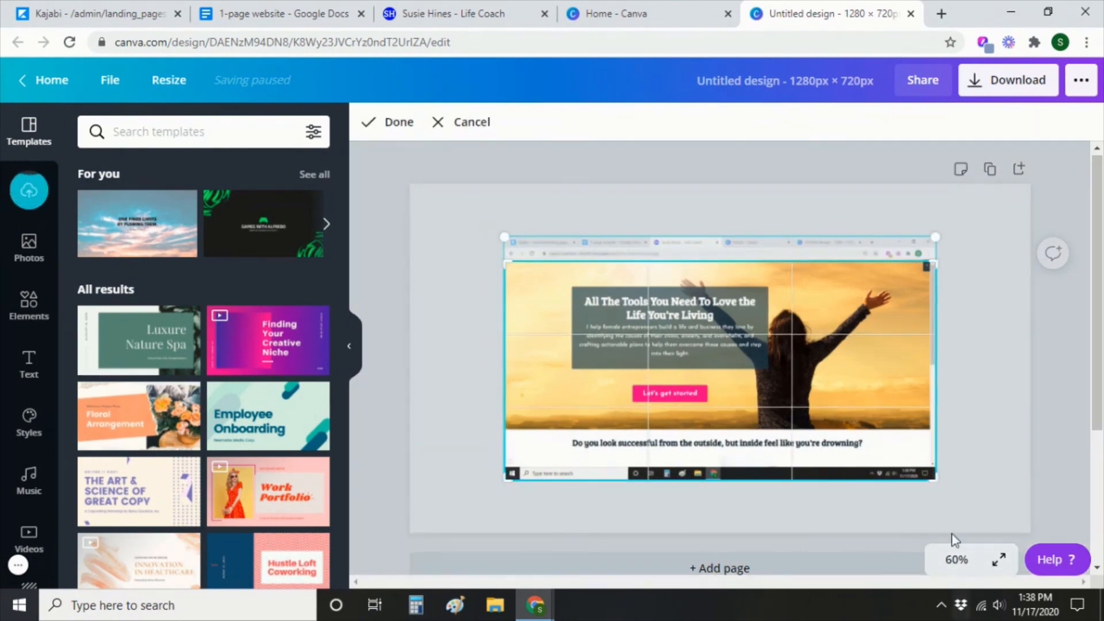
left_click_drag(935, 479, 915, 424)
left_click(387, 122)
Resize the cropped screenshot to fill the 1280 × 720 page and download the design.
left_click_drag(716, 405, 619, 326)
left_click_drag(822, 346, 1081, 589)
left_click_drag(410, 470, 285, 556)
left_click_drag(693, 381, 686, 385)
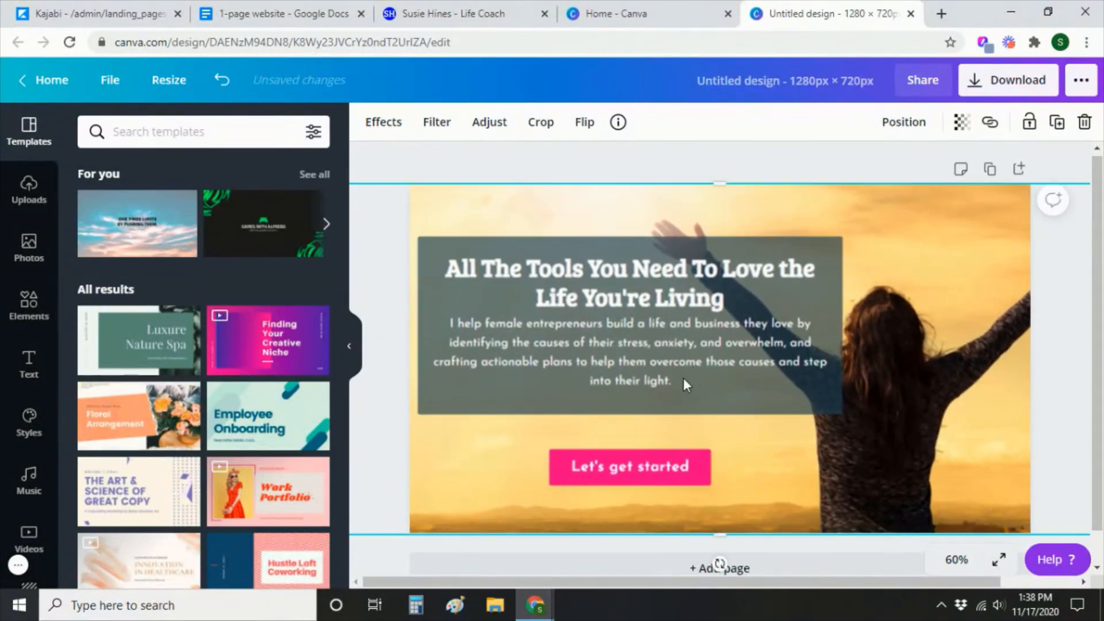
left_click(584, 176)
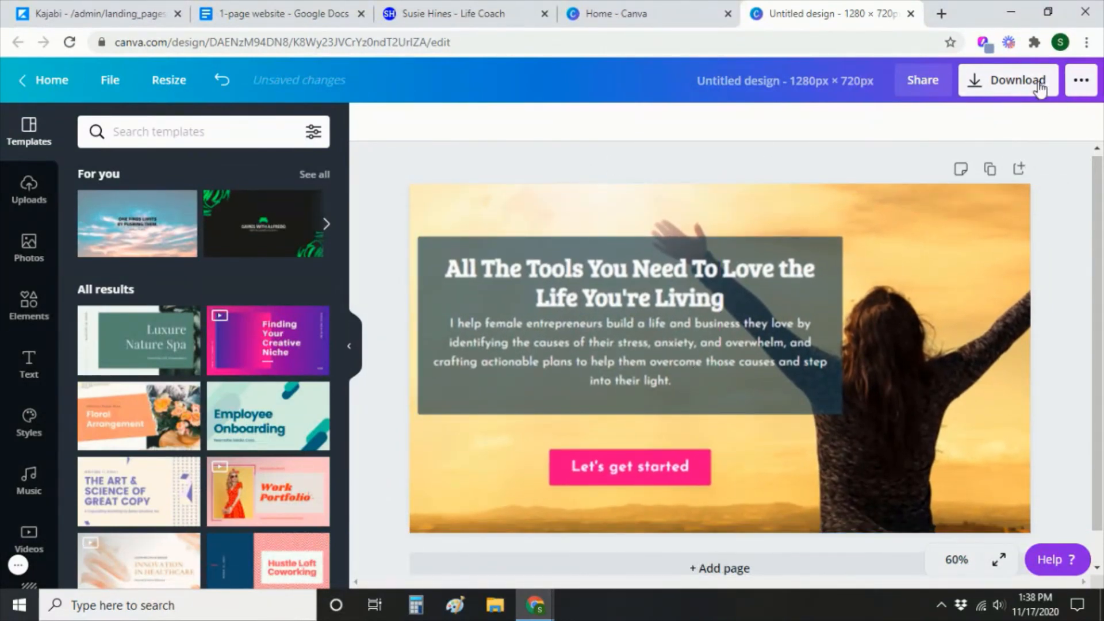
left_click(1039, 86)
left_click(973, 361)
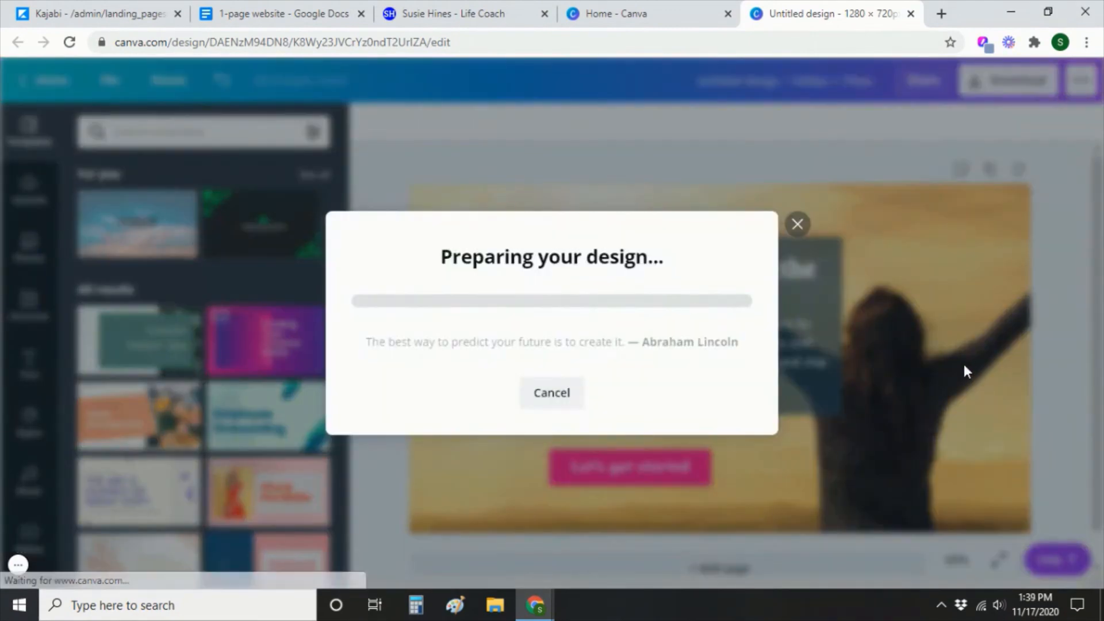
Upload the downloaded 'Untitled design (13)' image as the landing page's SEO Page Image.
left_click(108, 15)
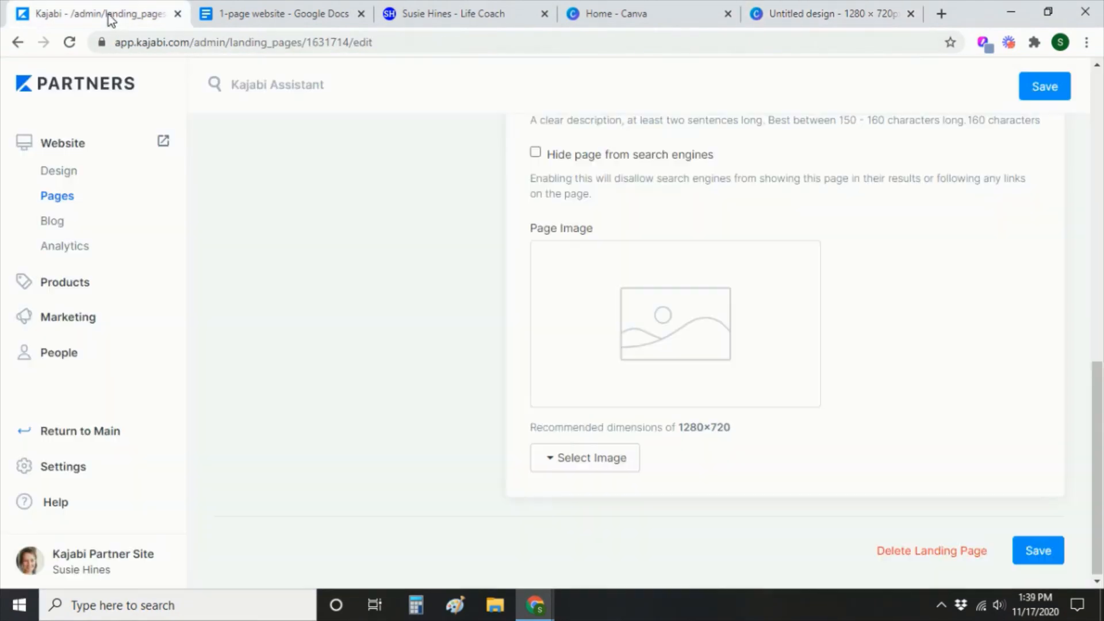
left_click(599, 463)
left_click(606, 500)
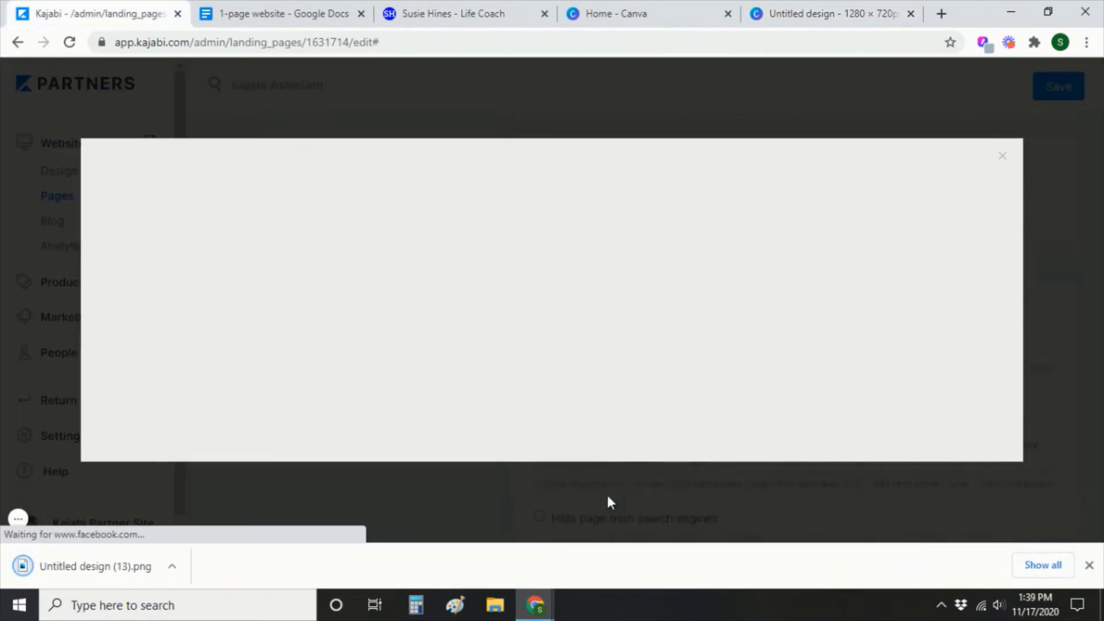
left_click(630, 333)
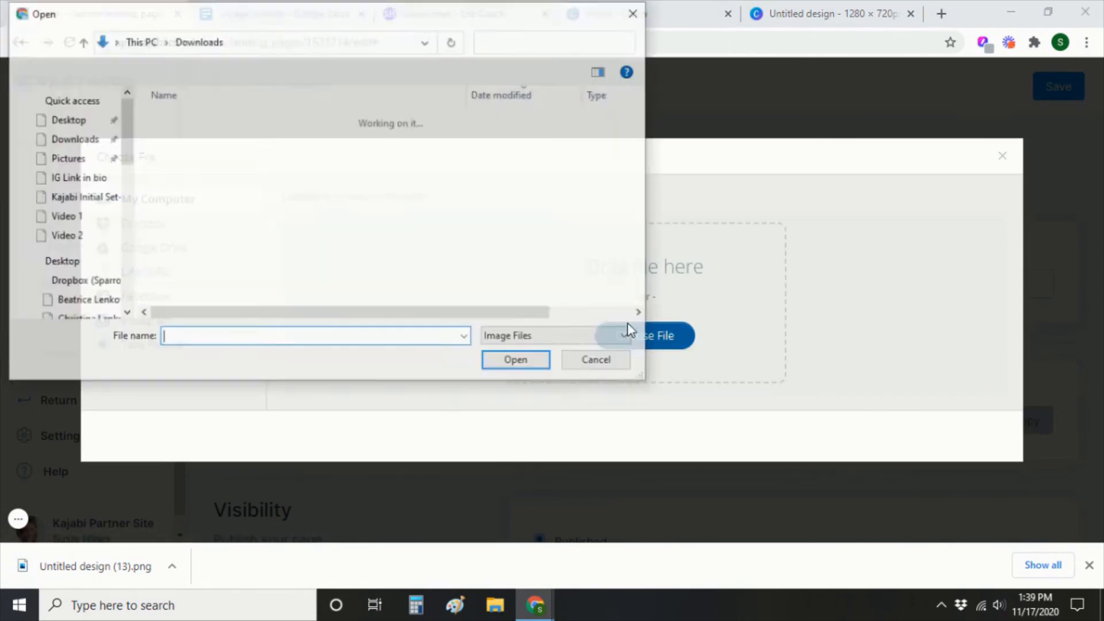
left_click(73, 139)
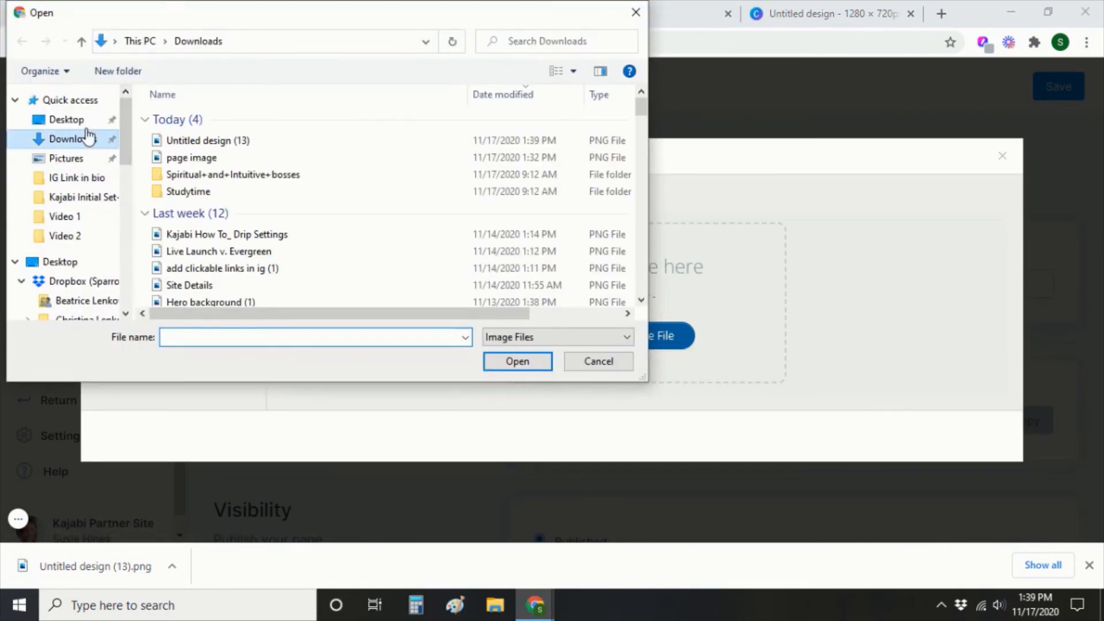
double_click(247, 139)
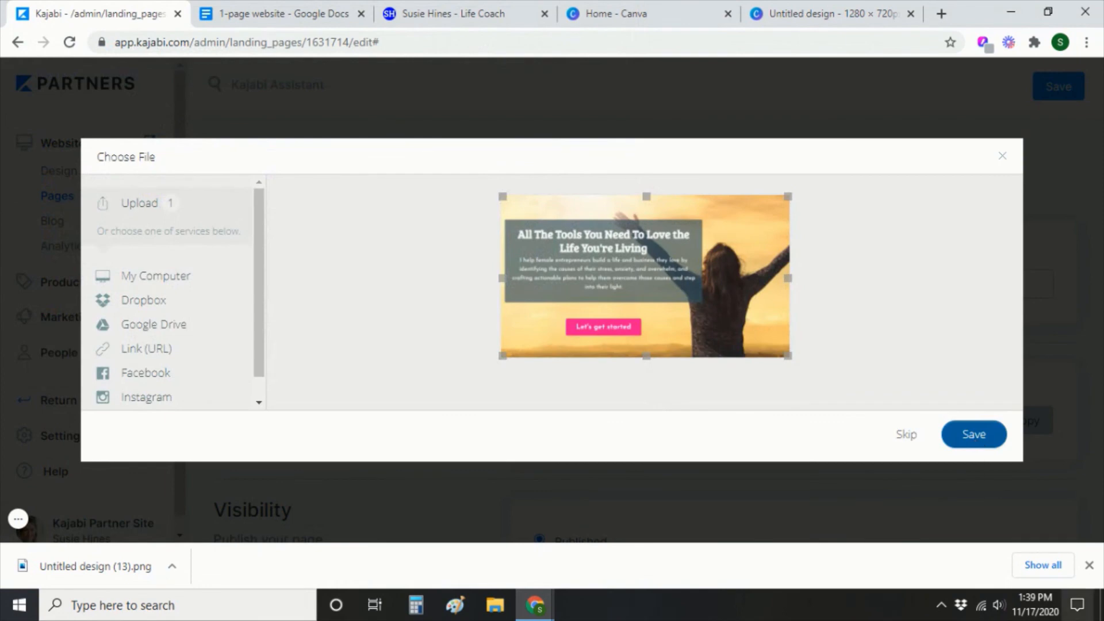
left_click(974, 435)
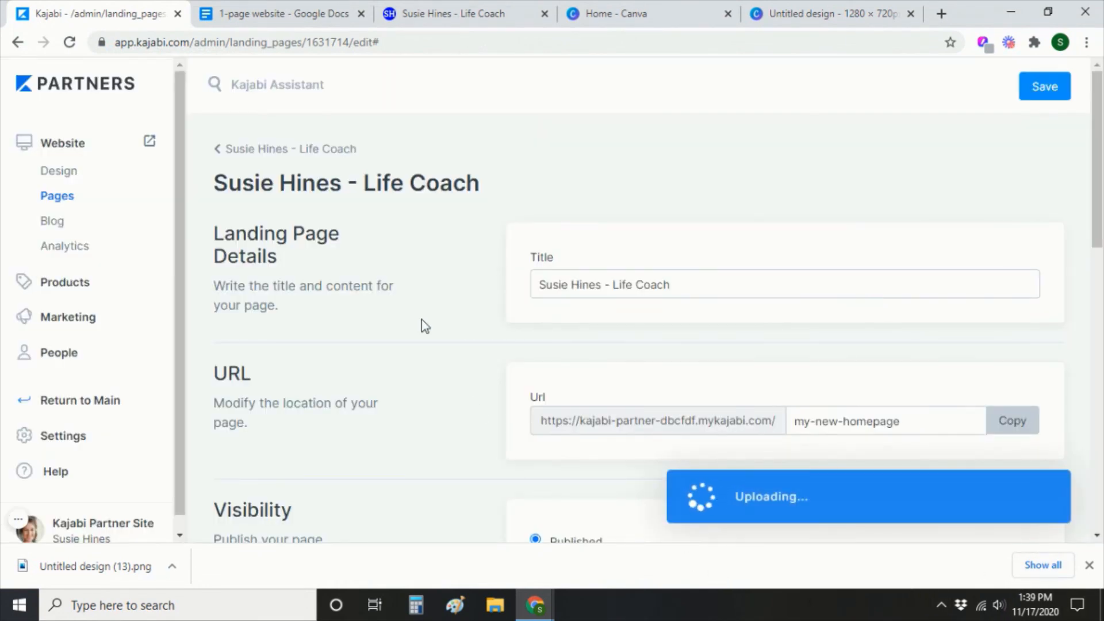
Save the landing page settings with the new share image.
scroll(1071, 436, "down", 7)
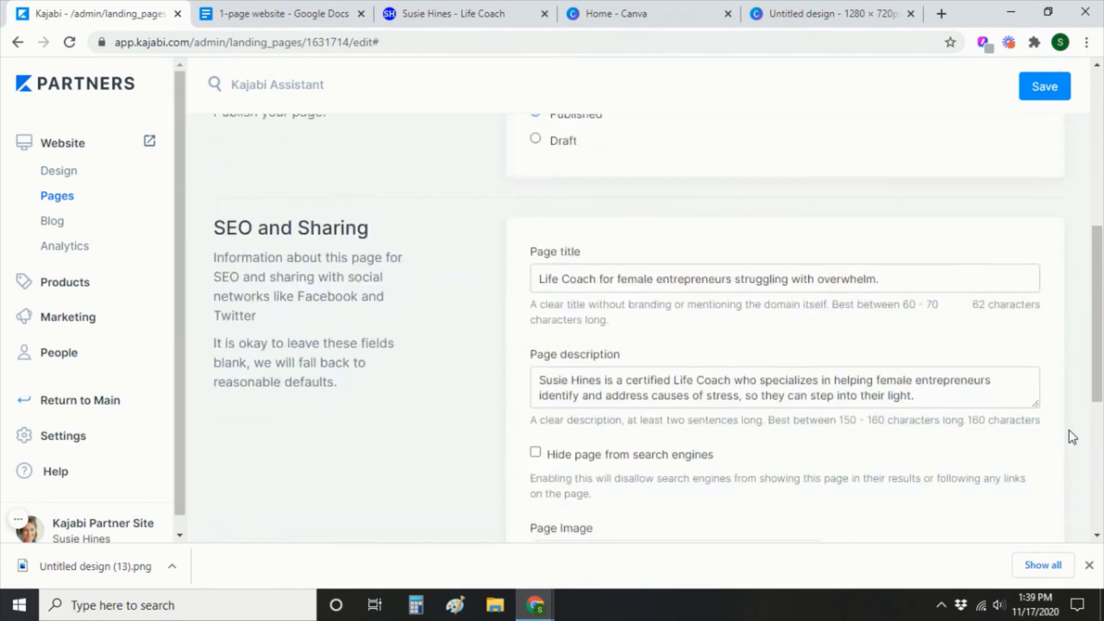
scroll(1069, 430, "down", 6)
left_click(1042, 508)
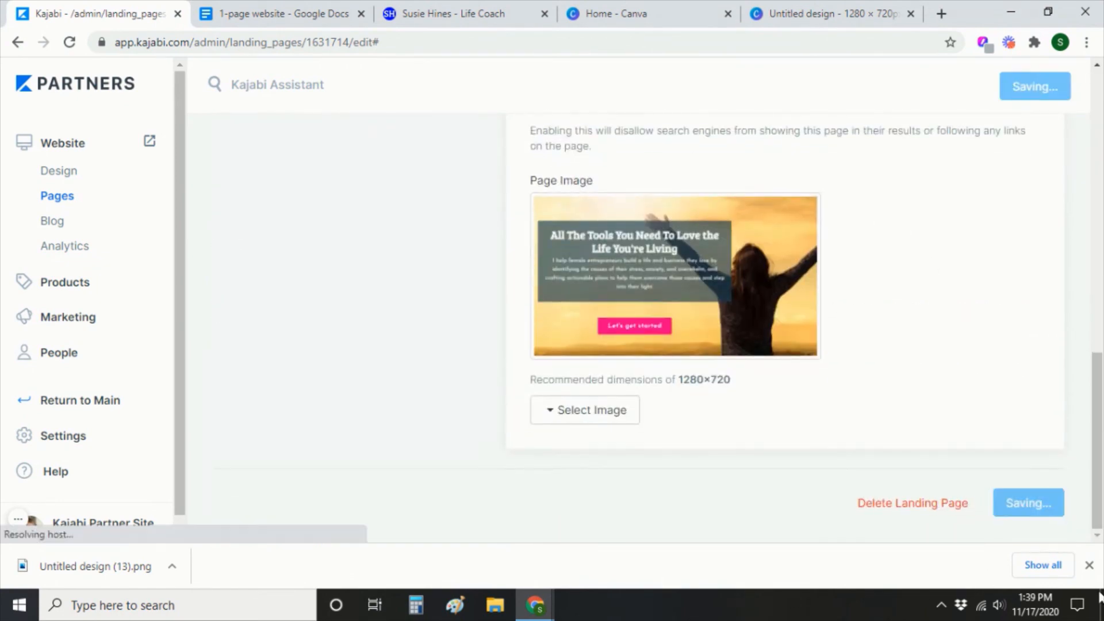
left_click(1088, 565)
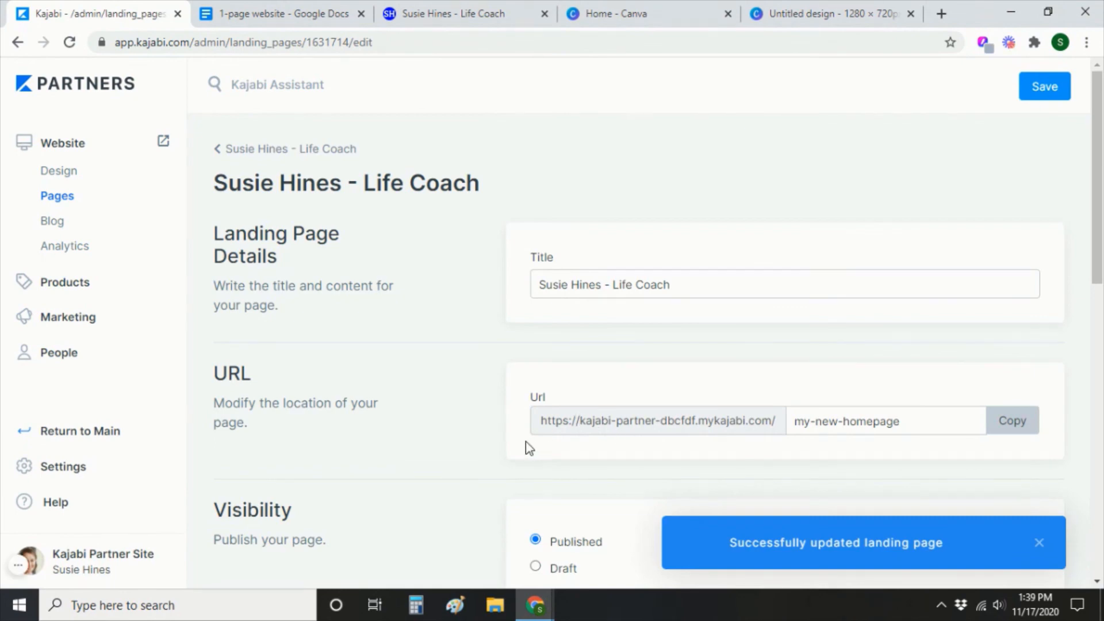
Copy the my-new-homepage landing page URL from the URL section.
scroll(479, 437, "down", 9)
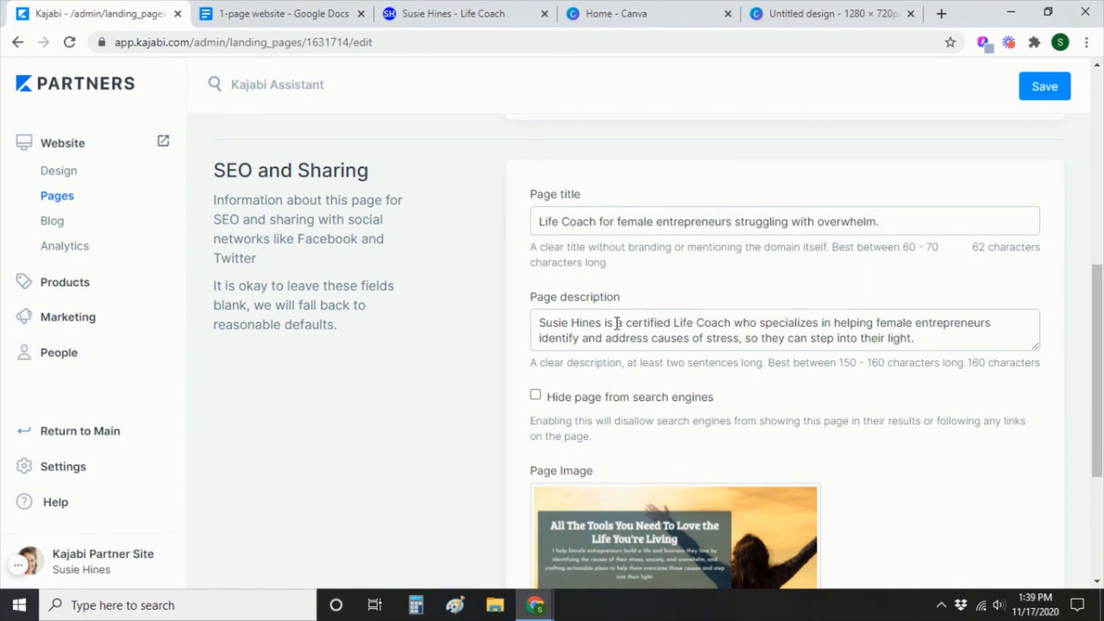
scroll(617, 324, "up", 1)
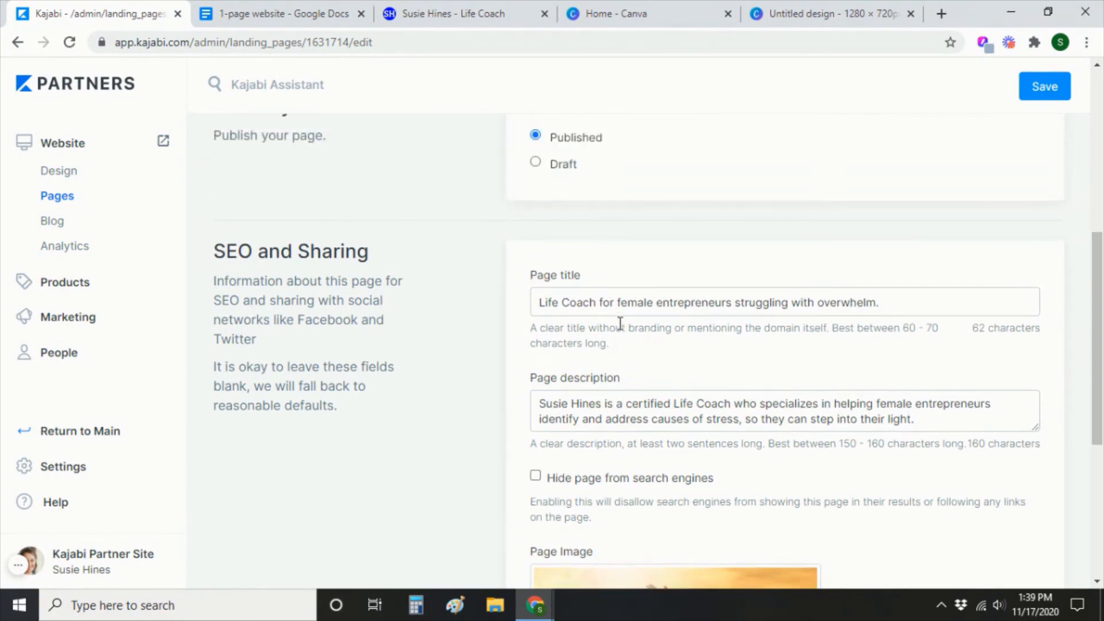
scroll(620, 323, "up", 2)
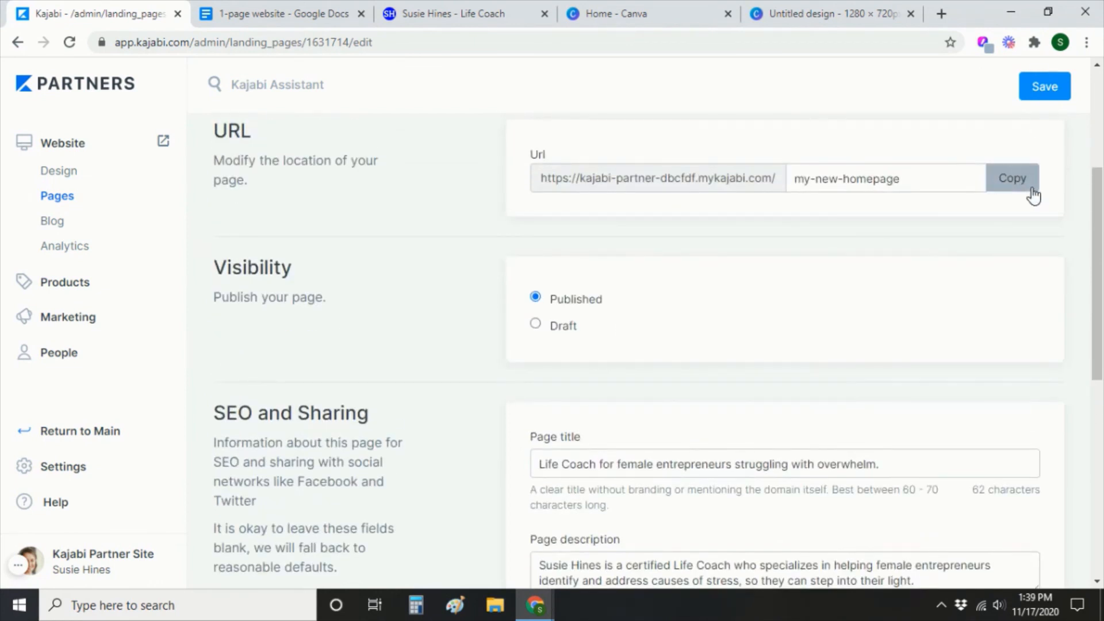
left_click(1016, 174)
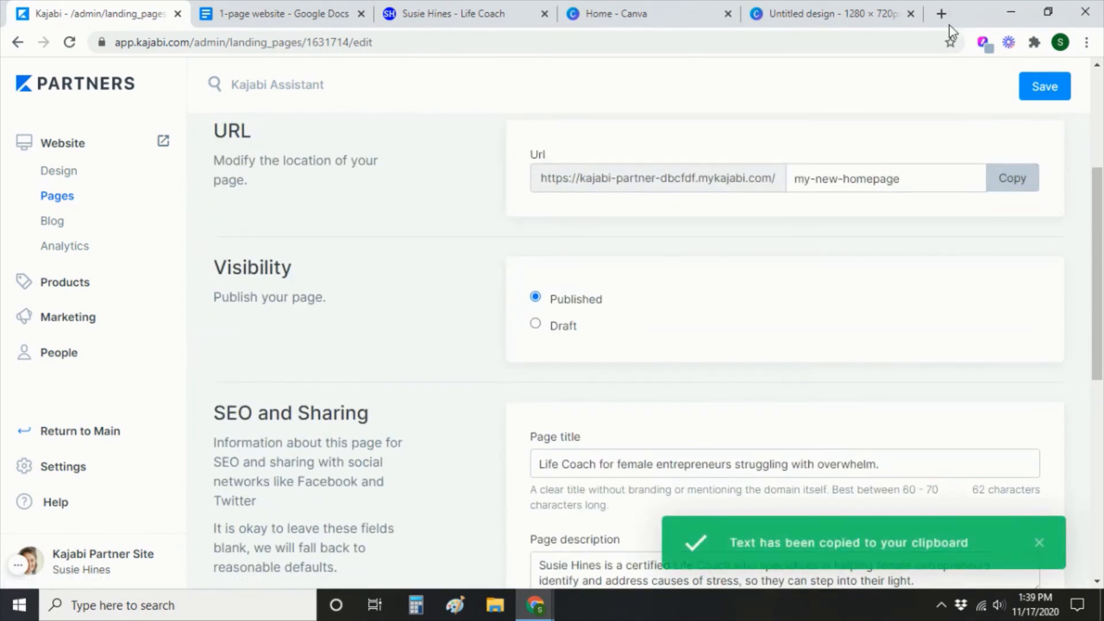
Post the copied landing page link, with its share image preview, on the coach's Facebook business page.
left_click(942, 14)
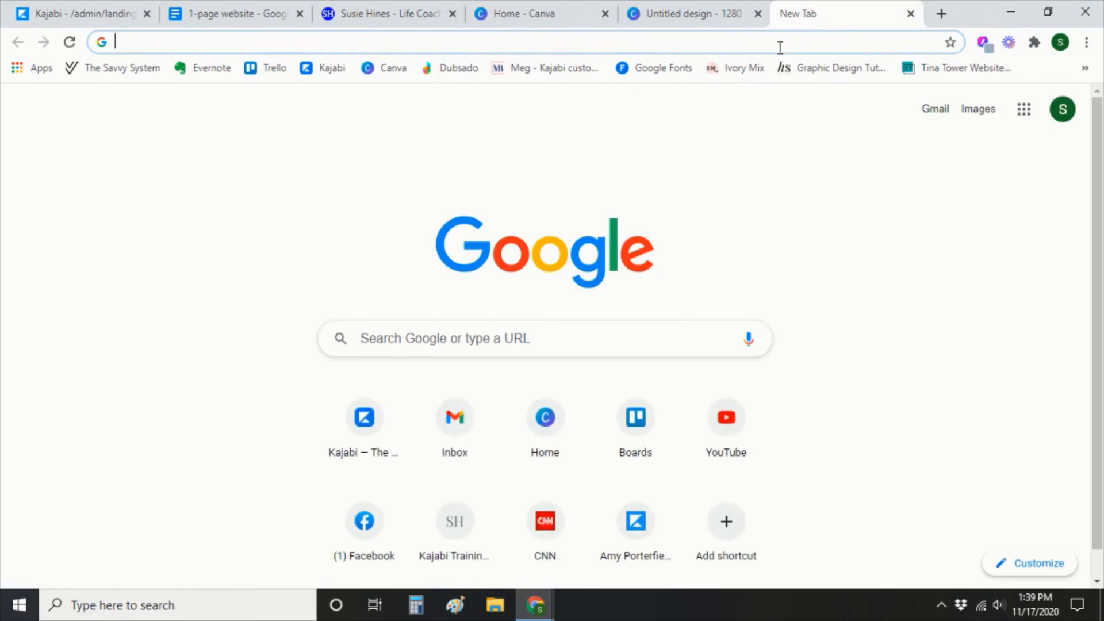
type("fa")
key("Return")
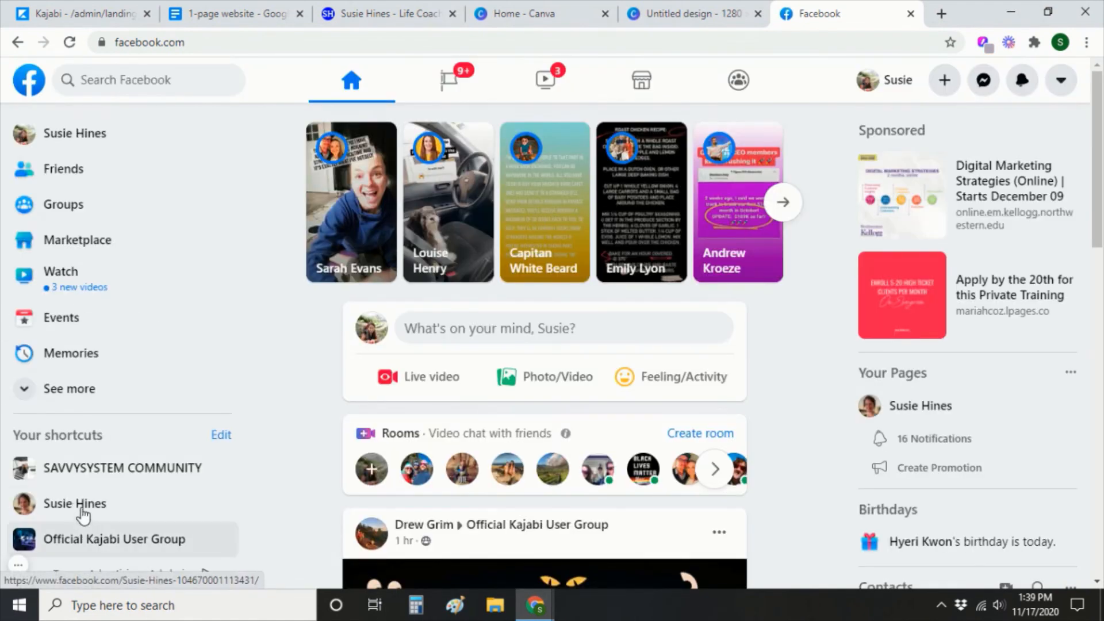
left_click(83, 516)
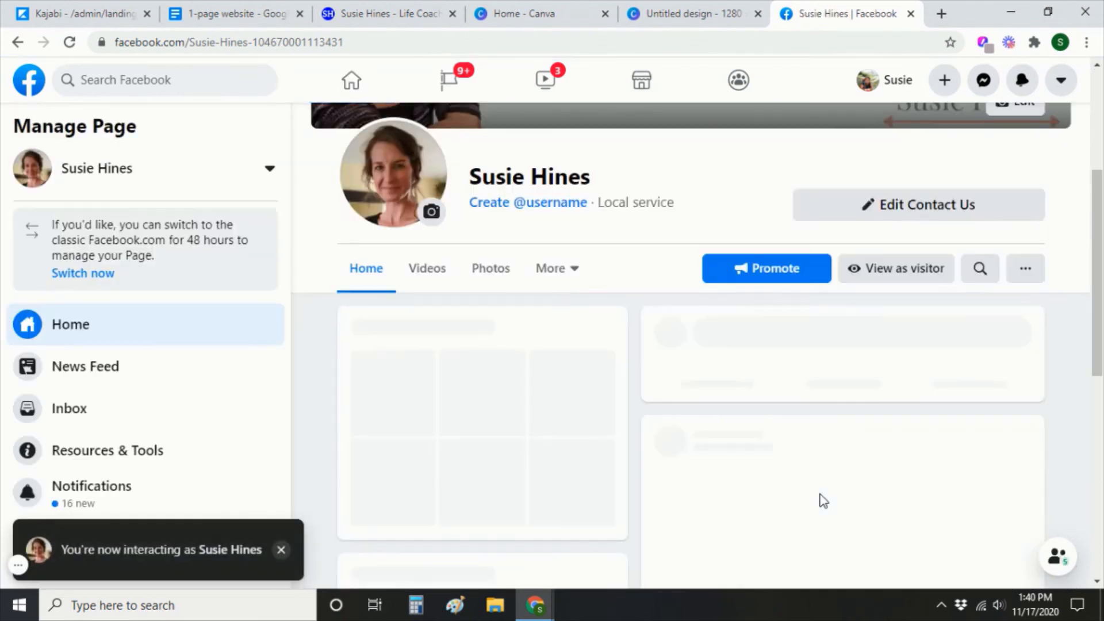
left_click(843, 455)
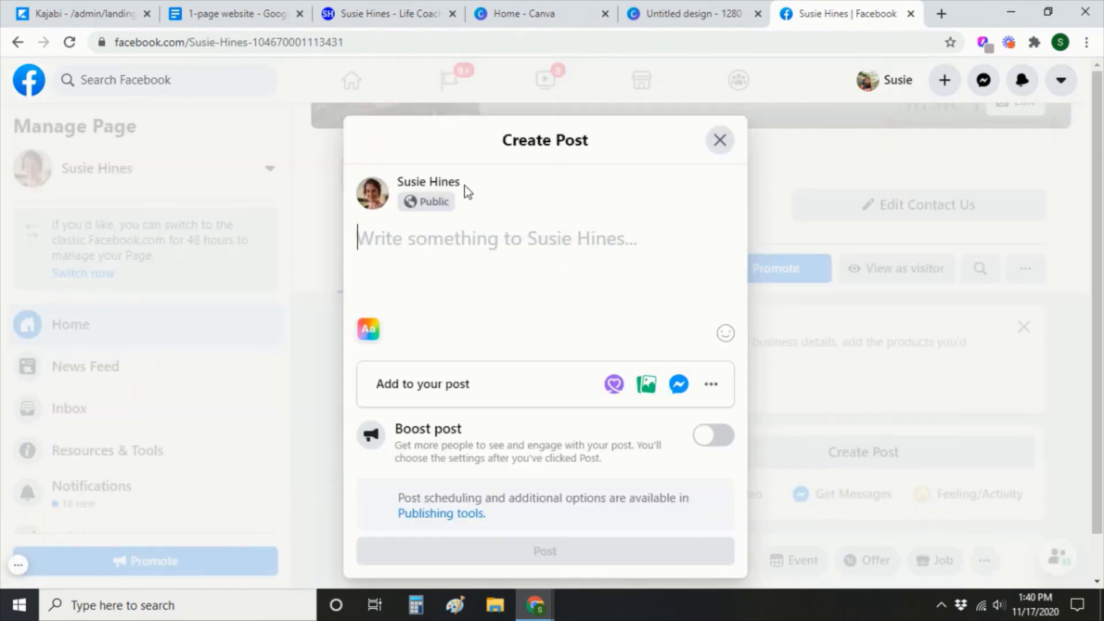
key("ctrl+v")
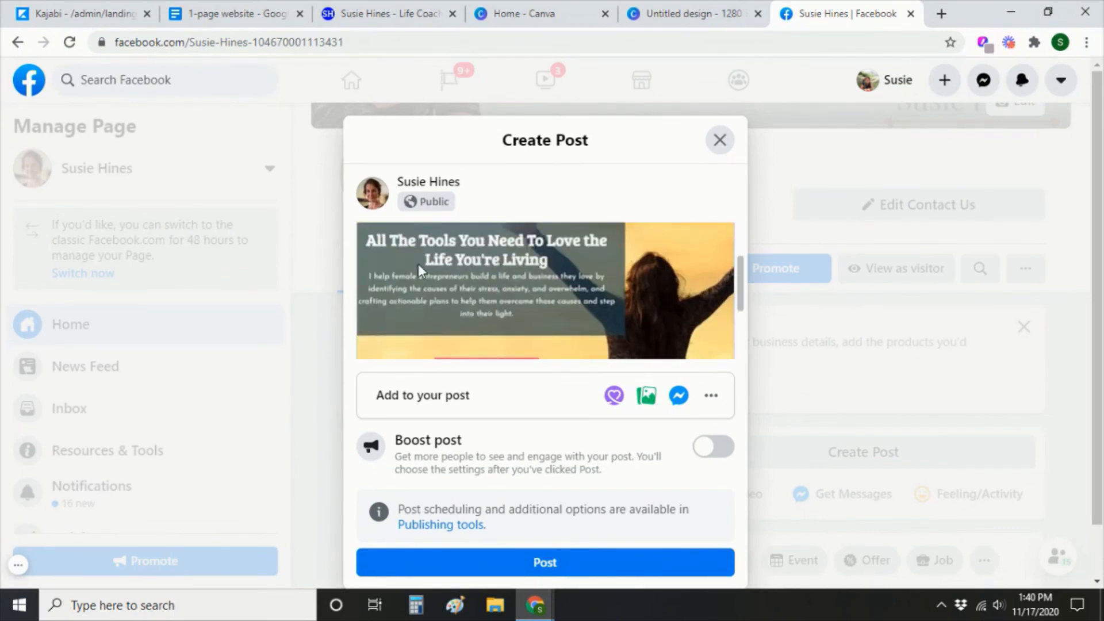
scroll(639, 334, "down", 3)
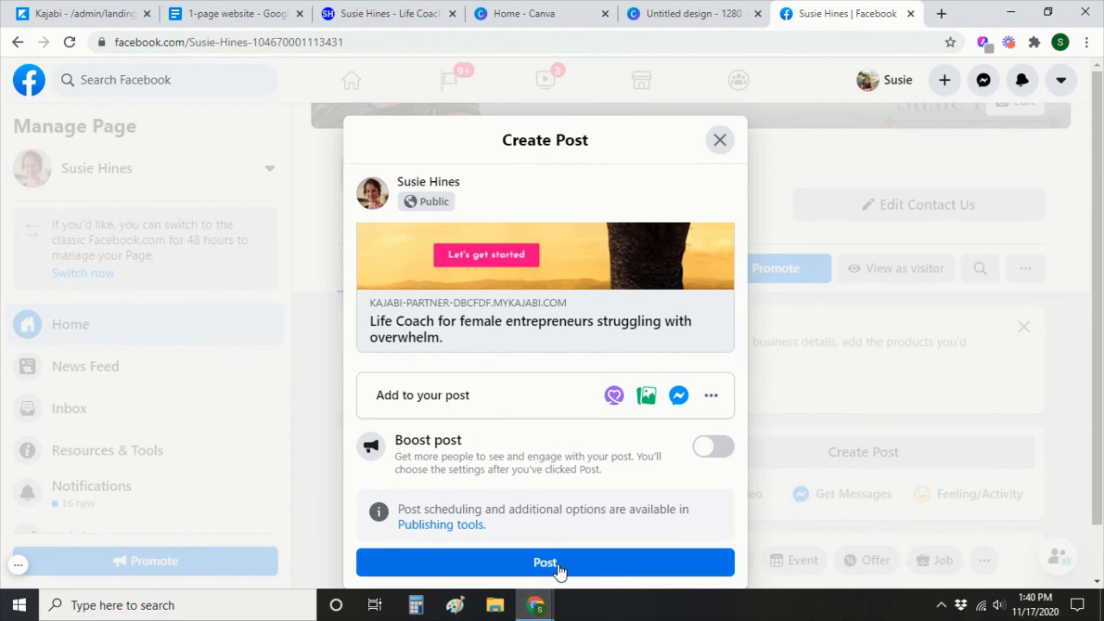
left_click(111, 22)
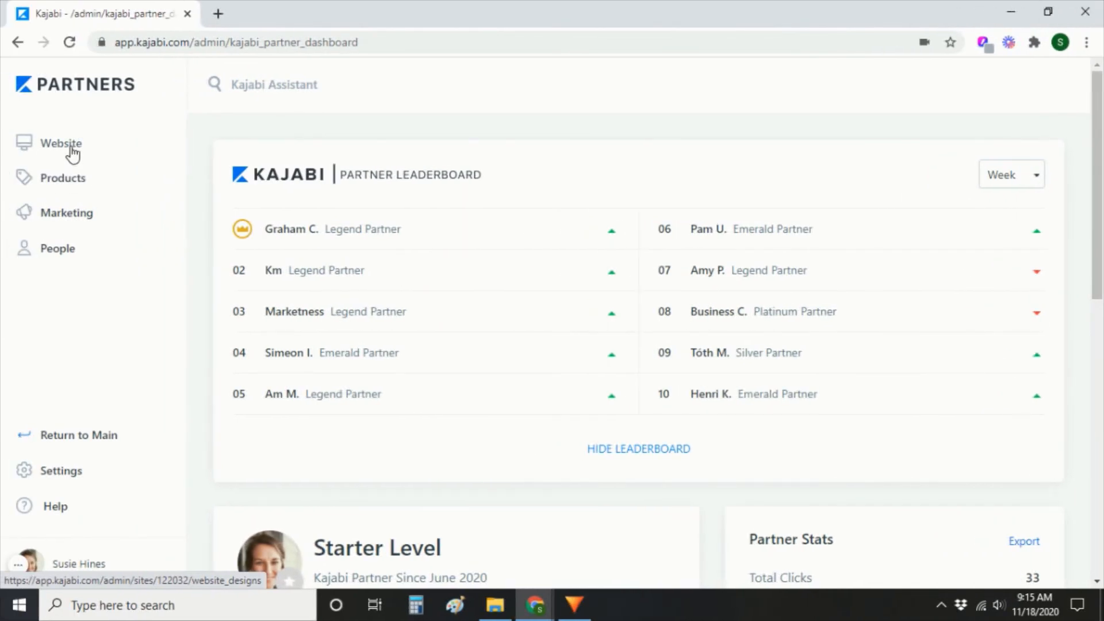
Preview the live site from the Website area, then open Site Settings in the Kajabi admin.
left_click(71, 149)
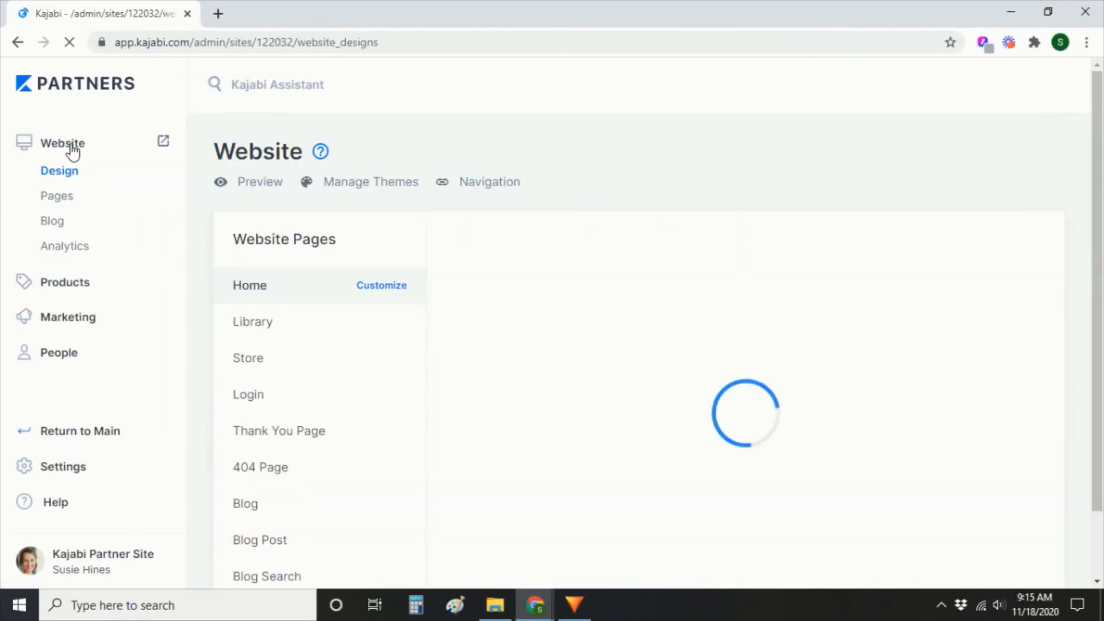
left_click(261, 189)
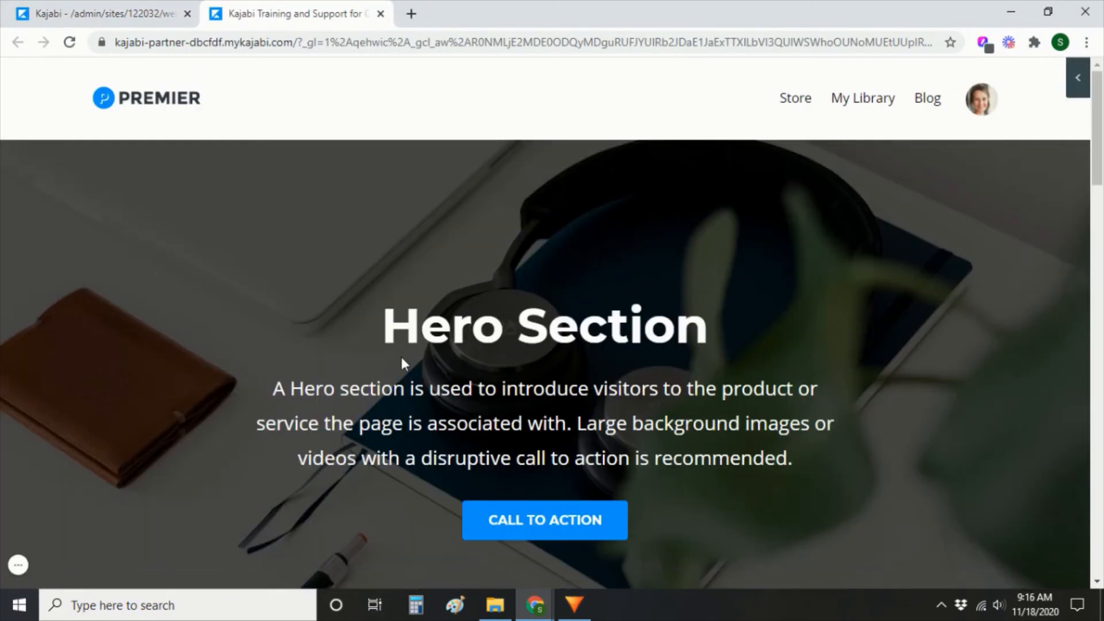
scroll(401, 357, "down", 7)
scroll(381, 368, "up", 7)
left_click(71, 21)
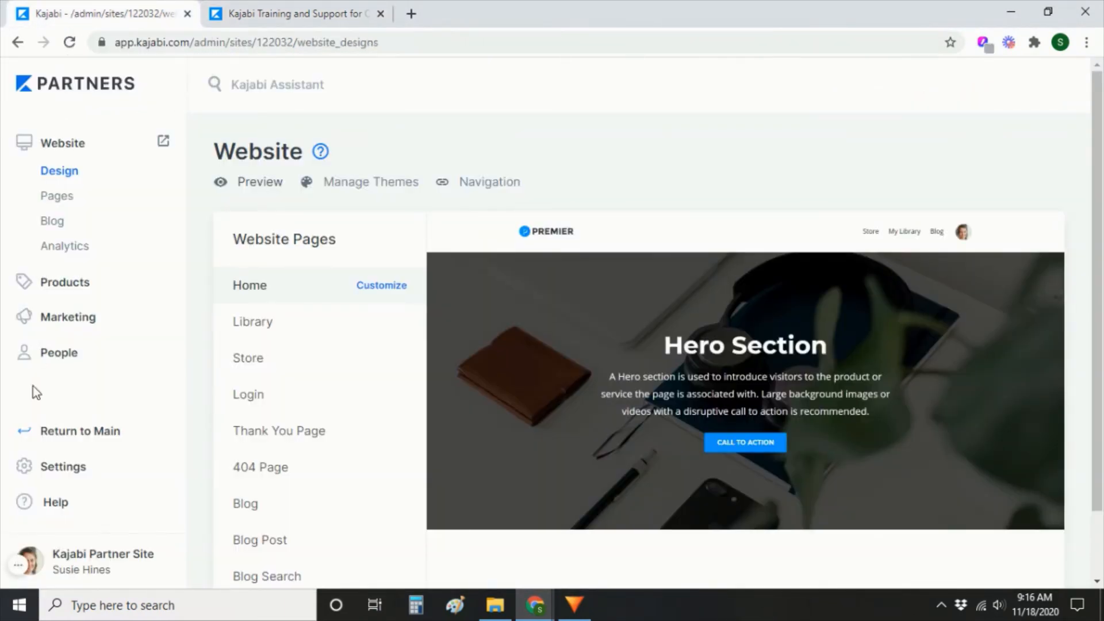
left_click(70, 474)
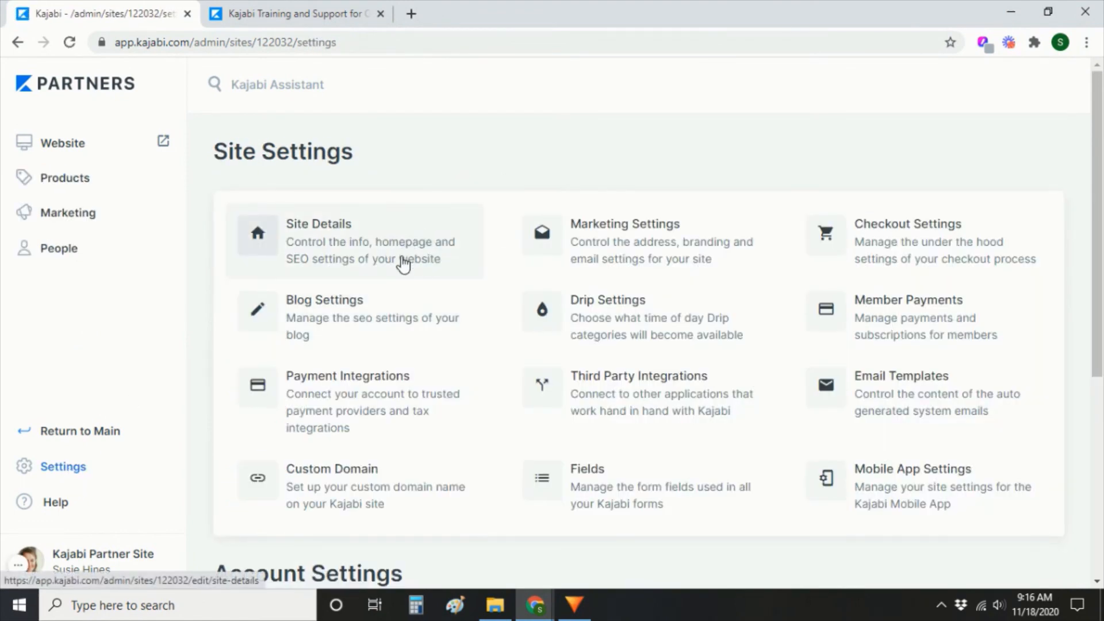
Set Site Details Homepage to show the Life Coach landing page, save, and reload the live site.
left_click(350, 244)
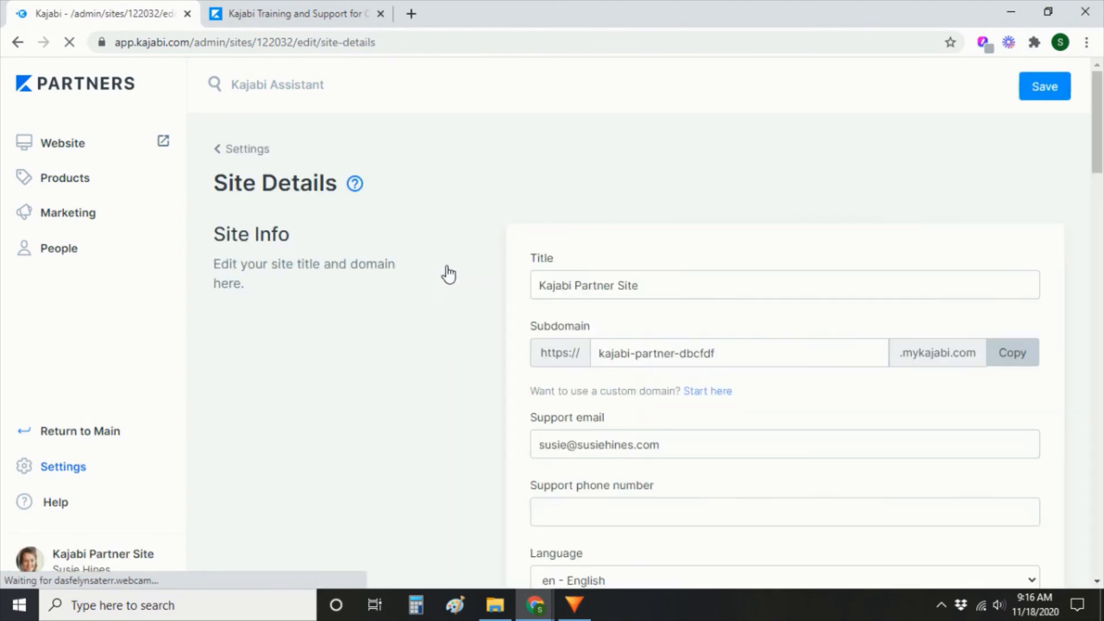
scroll(452, 511, "down", 10)
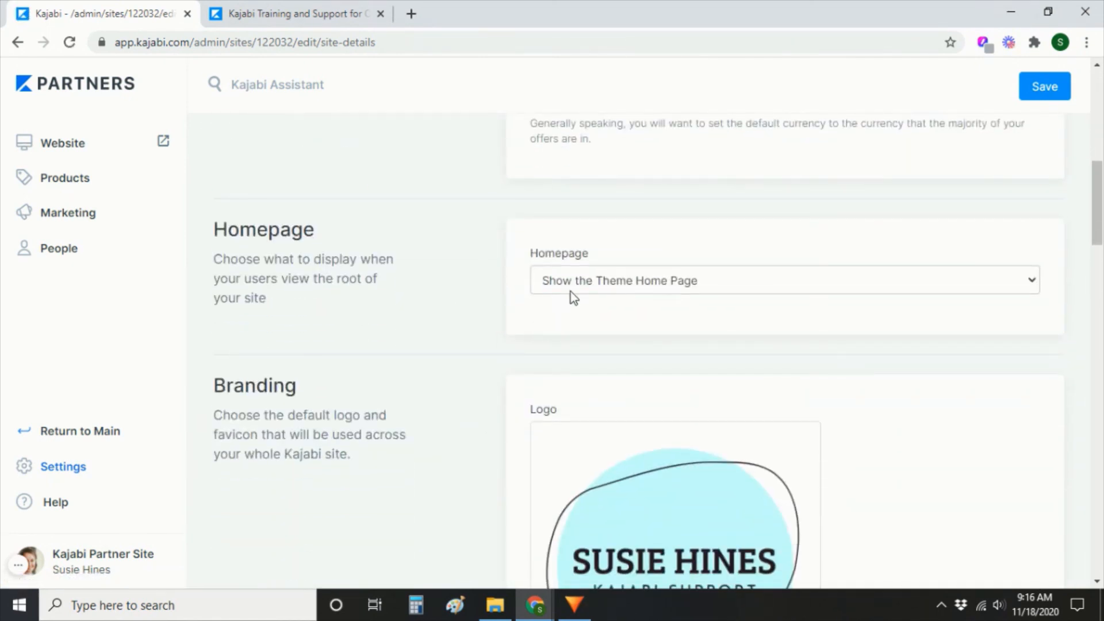
left_click(755, 286)
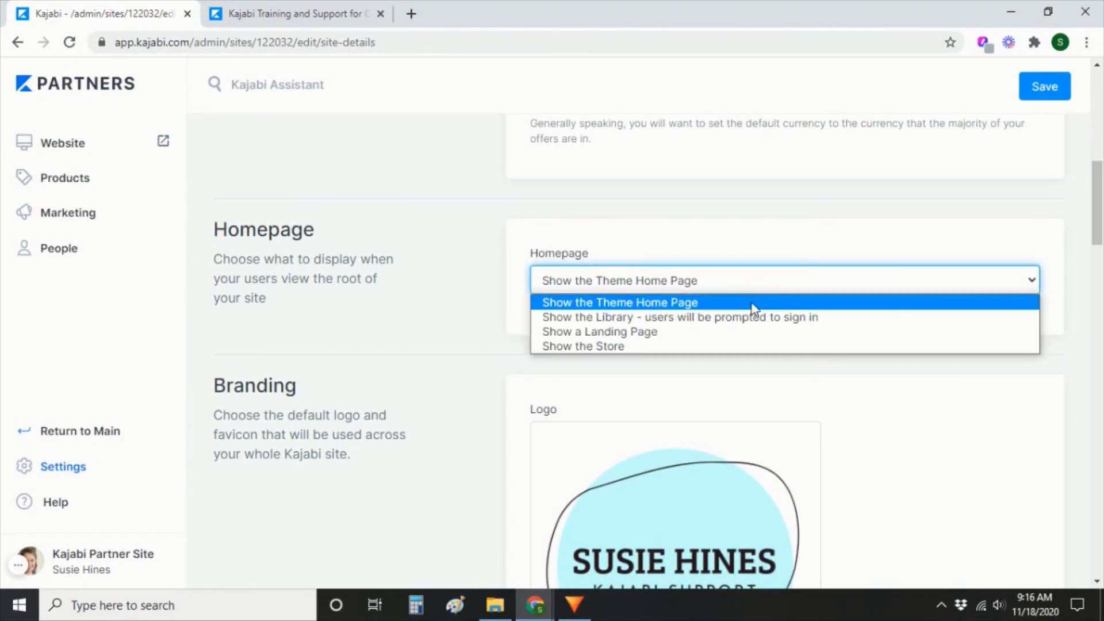
left_click(753, 332)
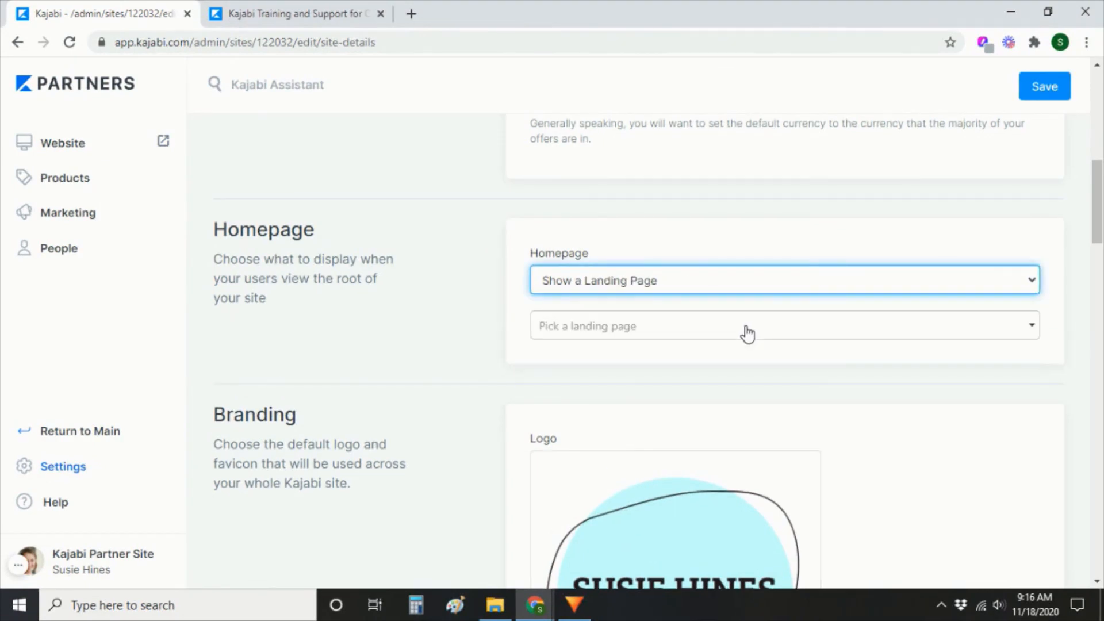
left_click(751, 325)
type("susie")
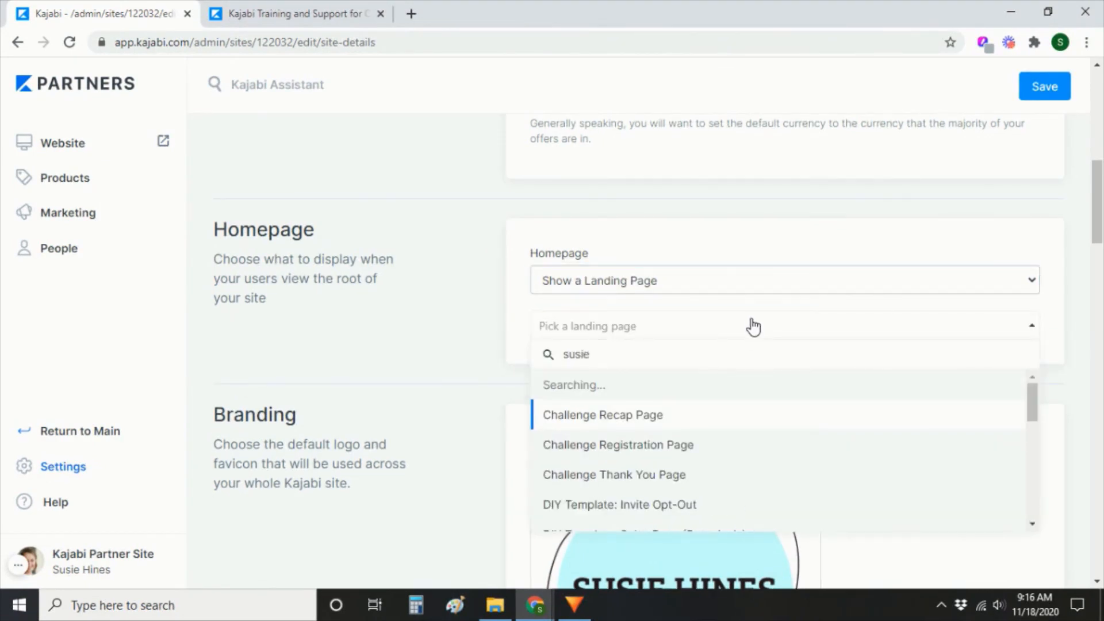
left_click(622, 387)
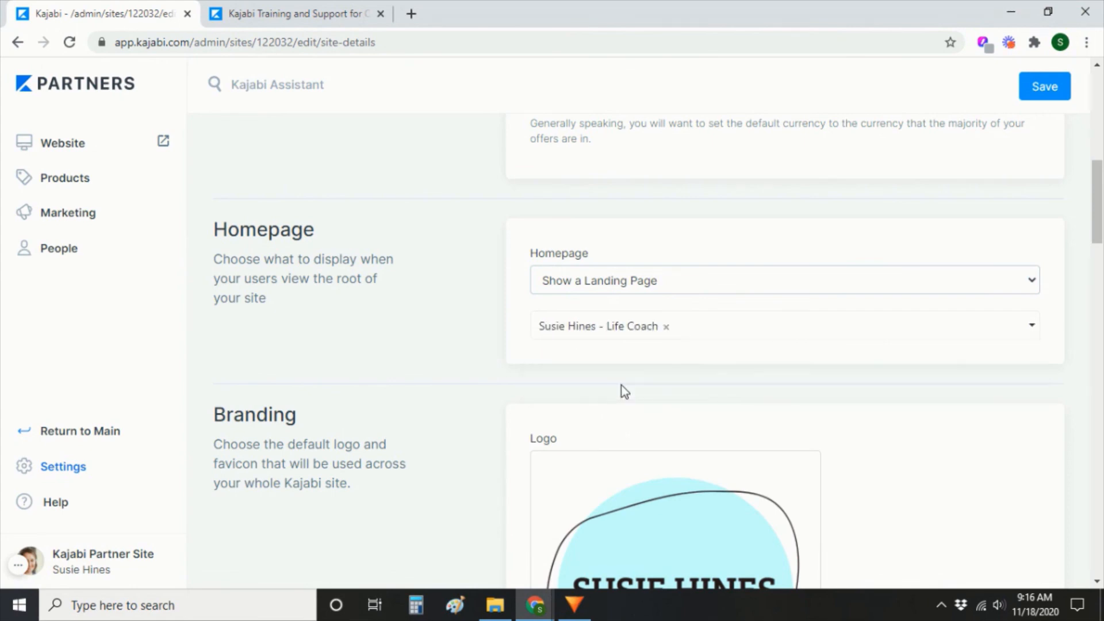
left_click(1053, 90)
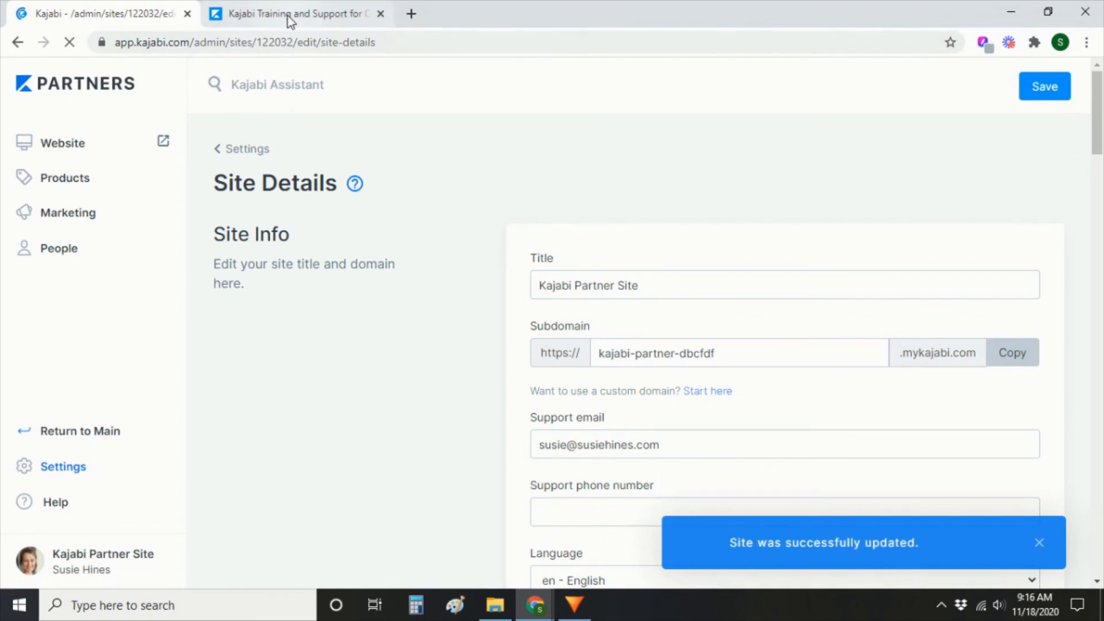
left_click(287, 16)
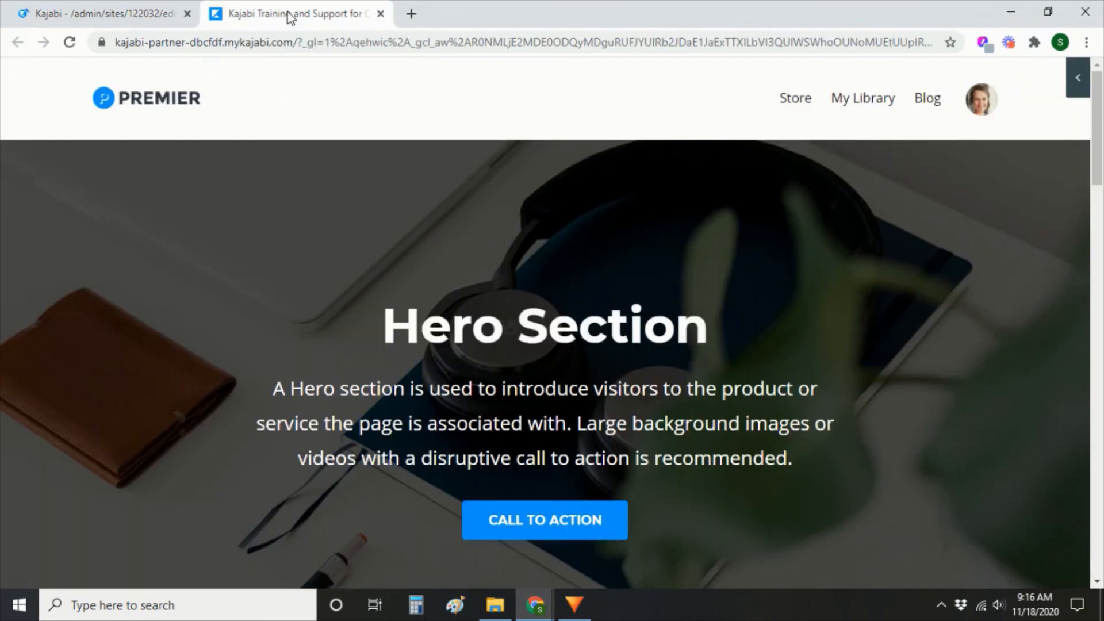
left_click(70, 43)
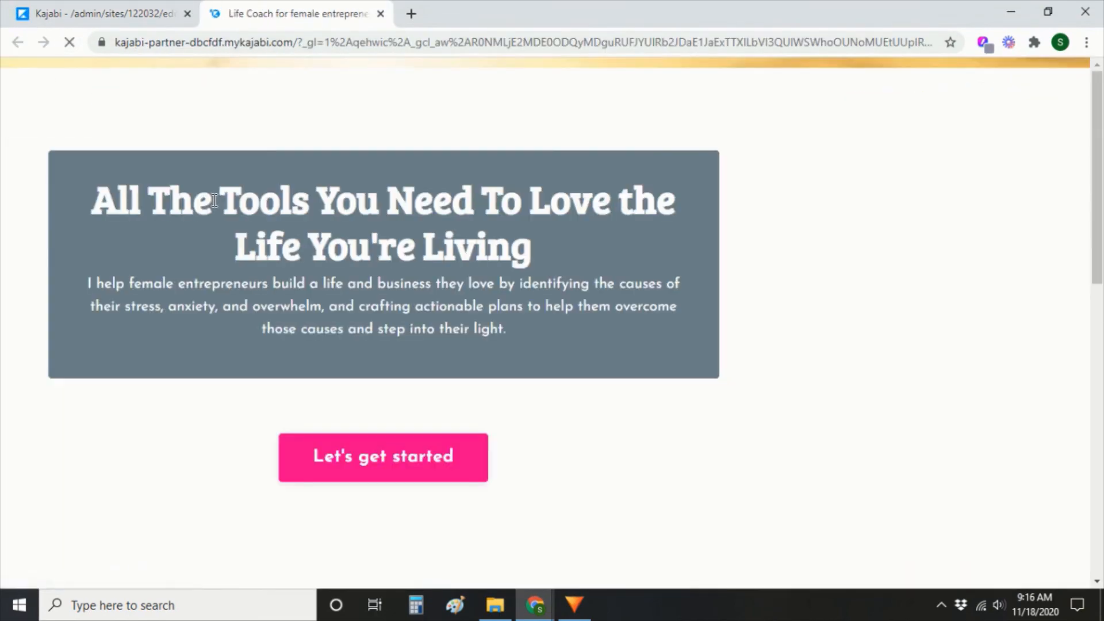